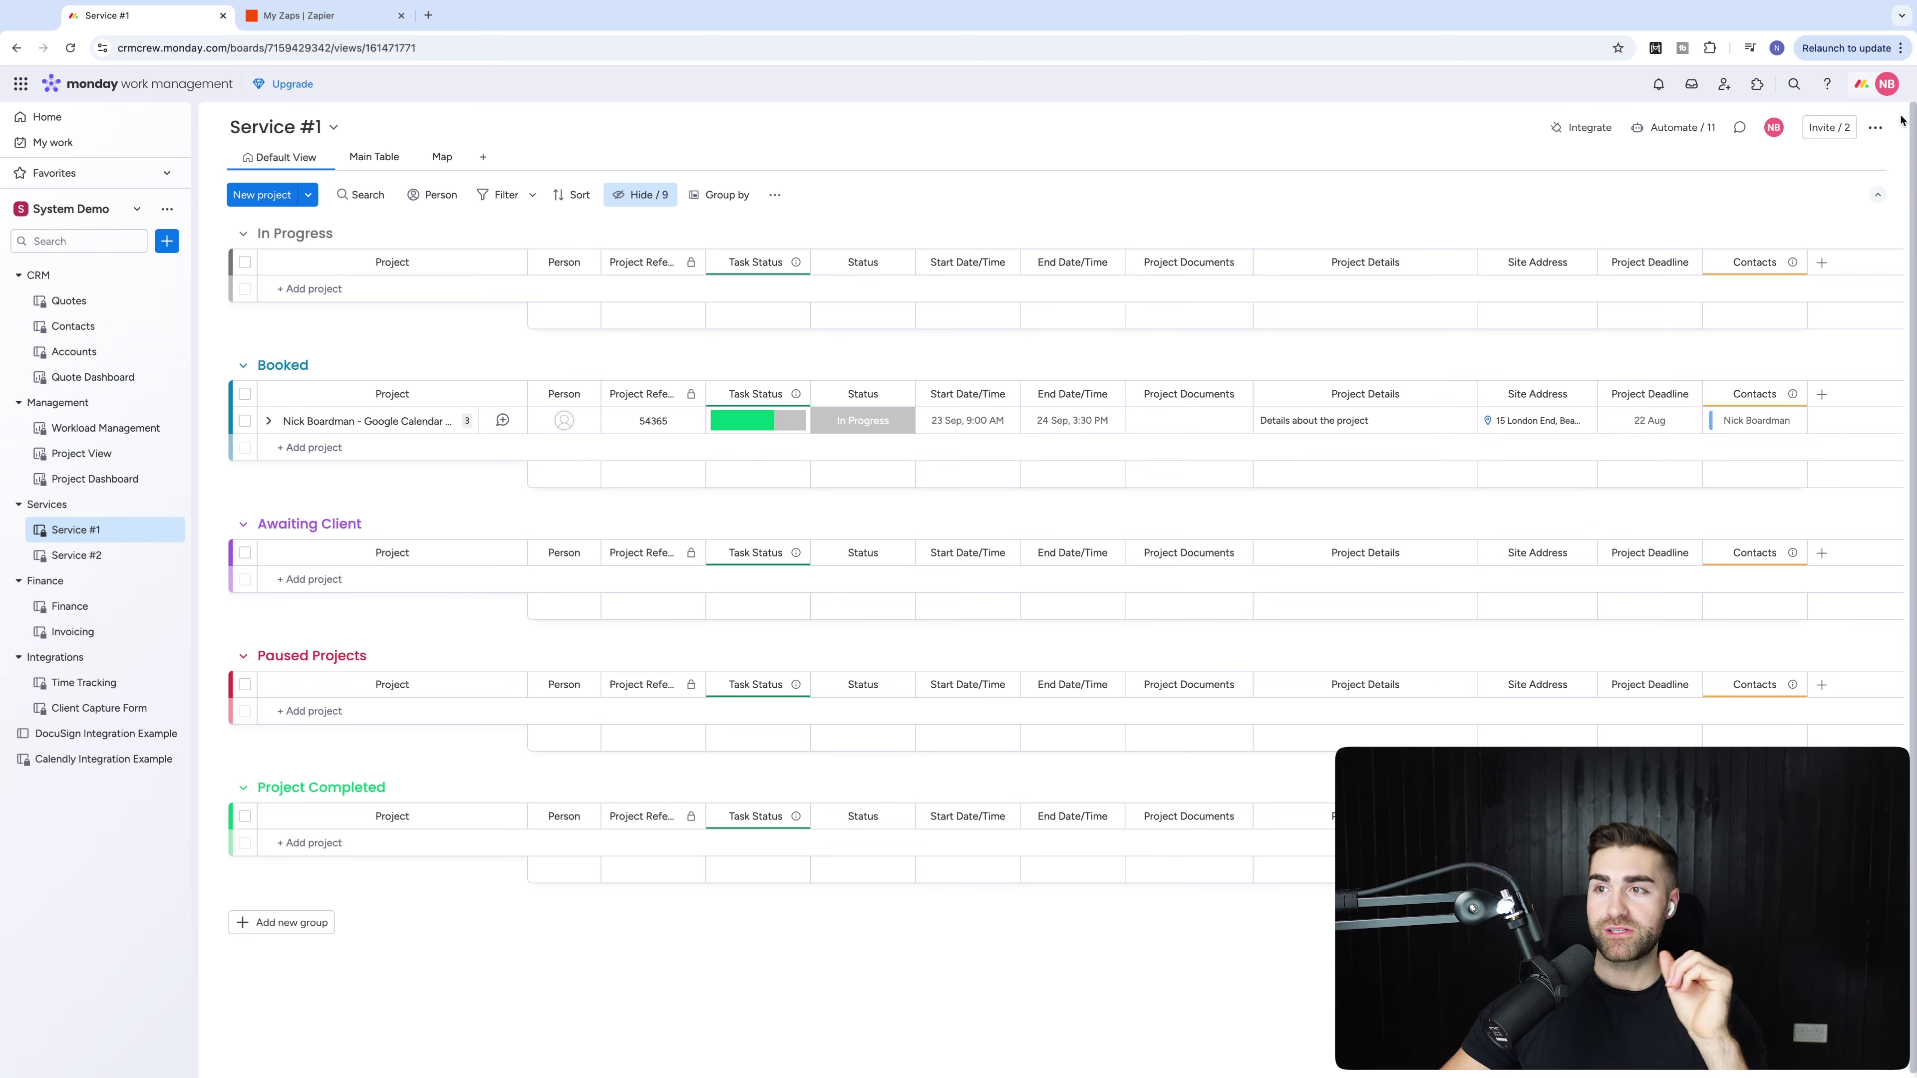
Search the App Marketplace, opened from the board's Power-Ups menu, for 'superforms'.
{"action": "left_click", "coordinate": [1875, 127]}
{"action": "mouse_move", "coordinate": [1797, 198]}
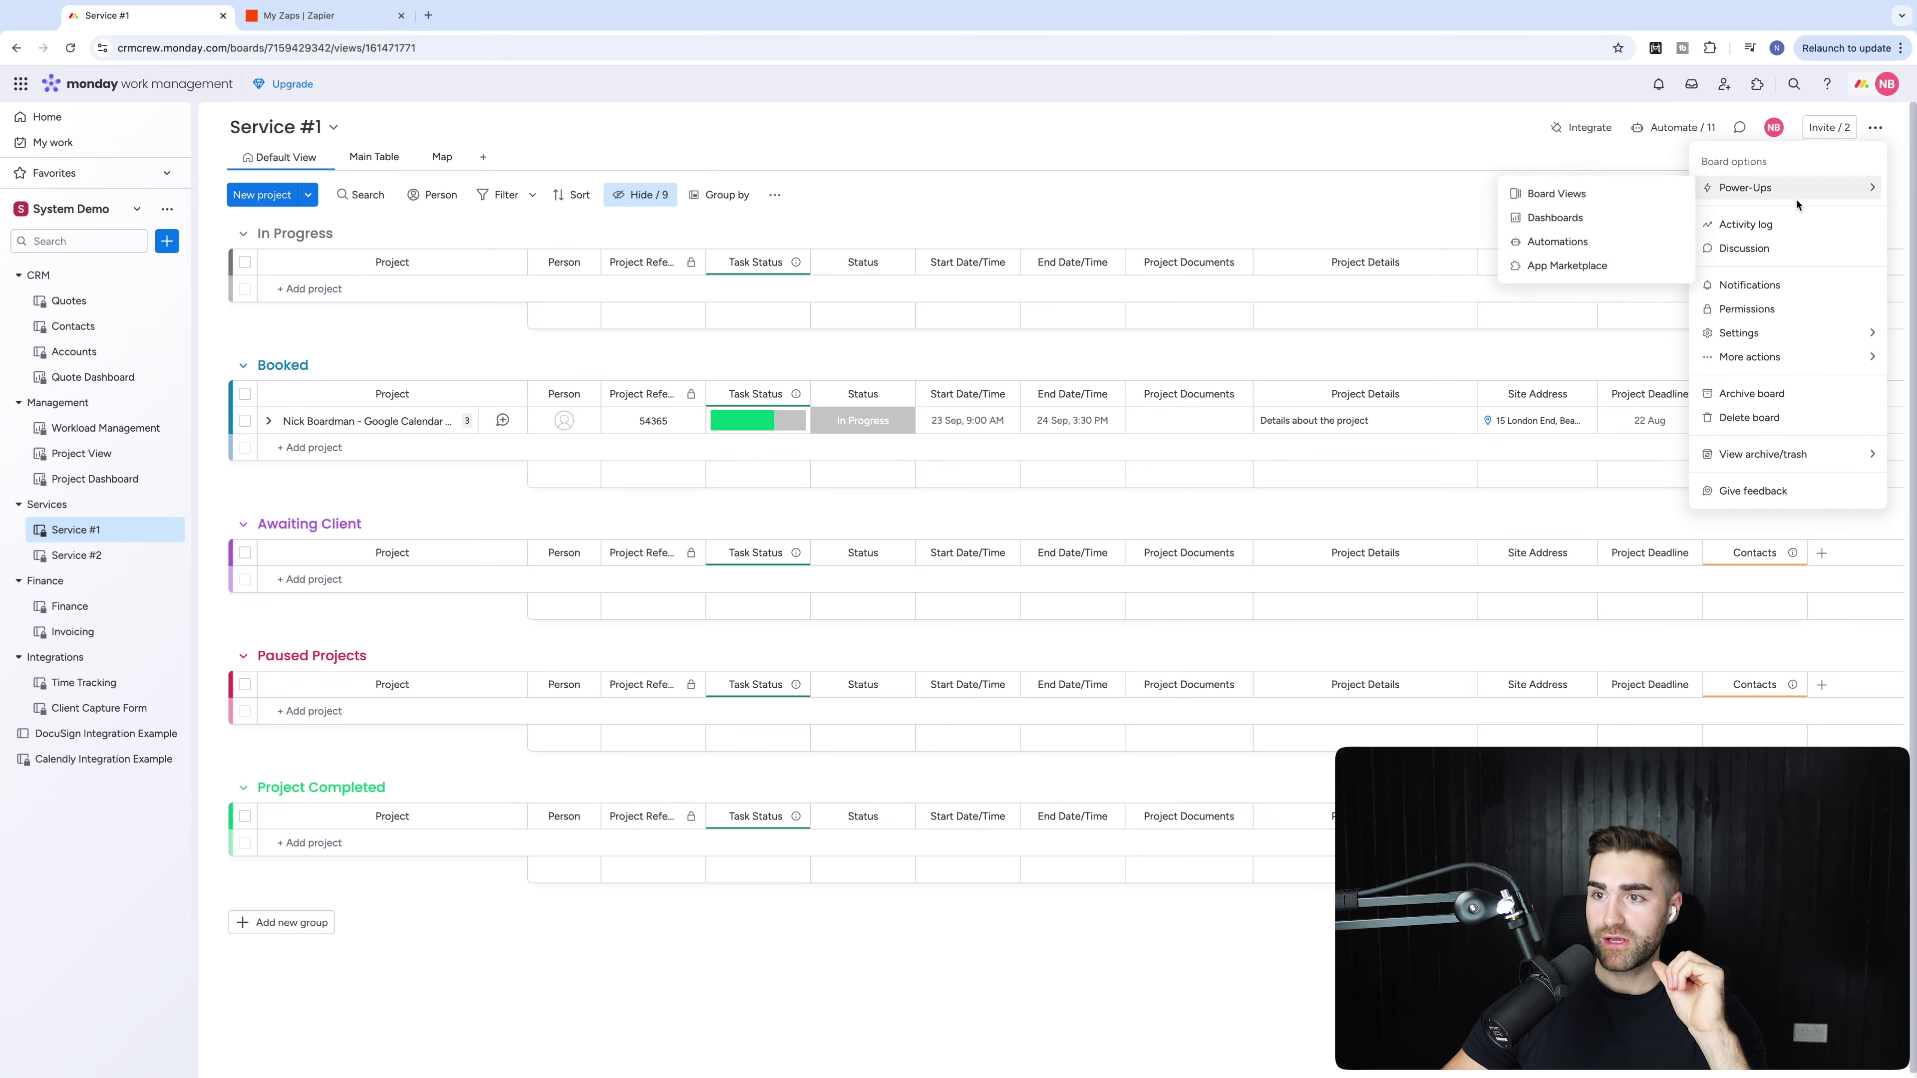
{"action": "left_click", "coordinate": [1596, 268]}
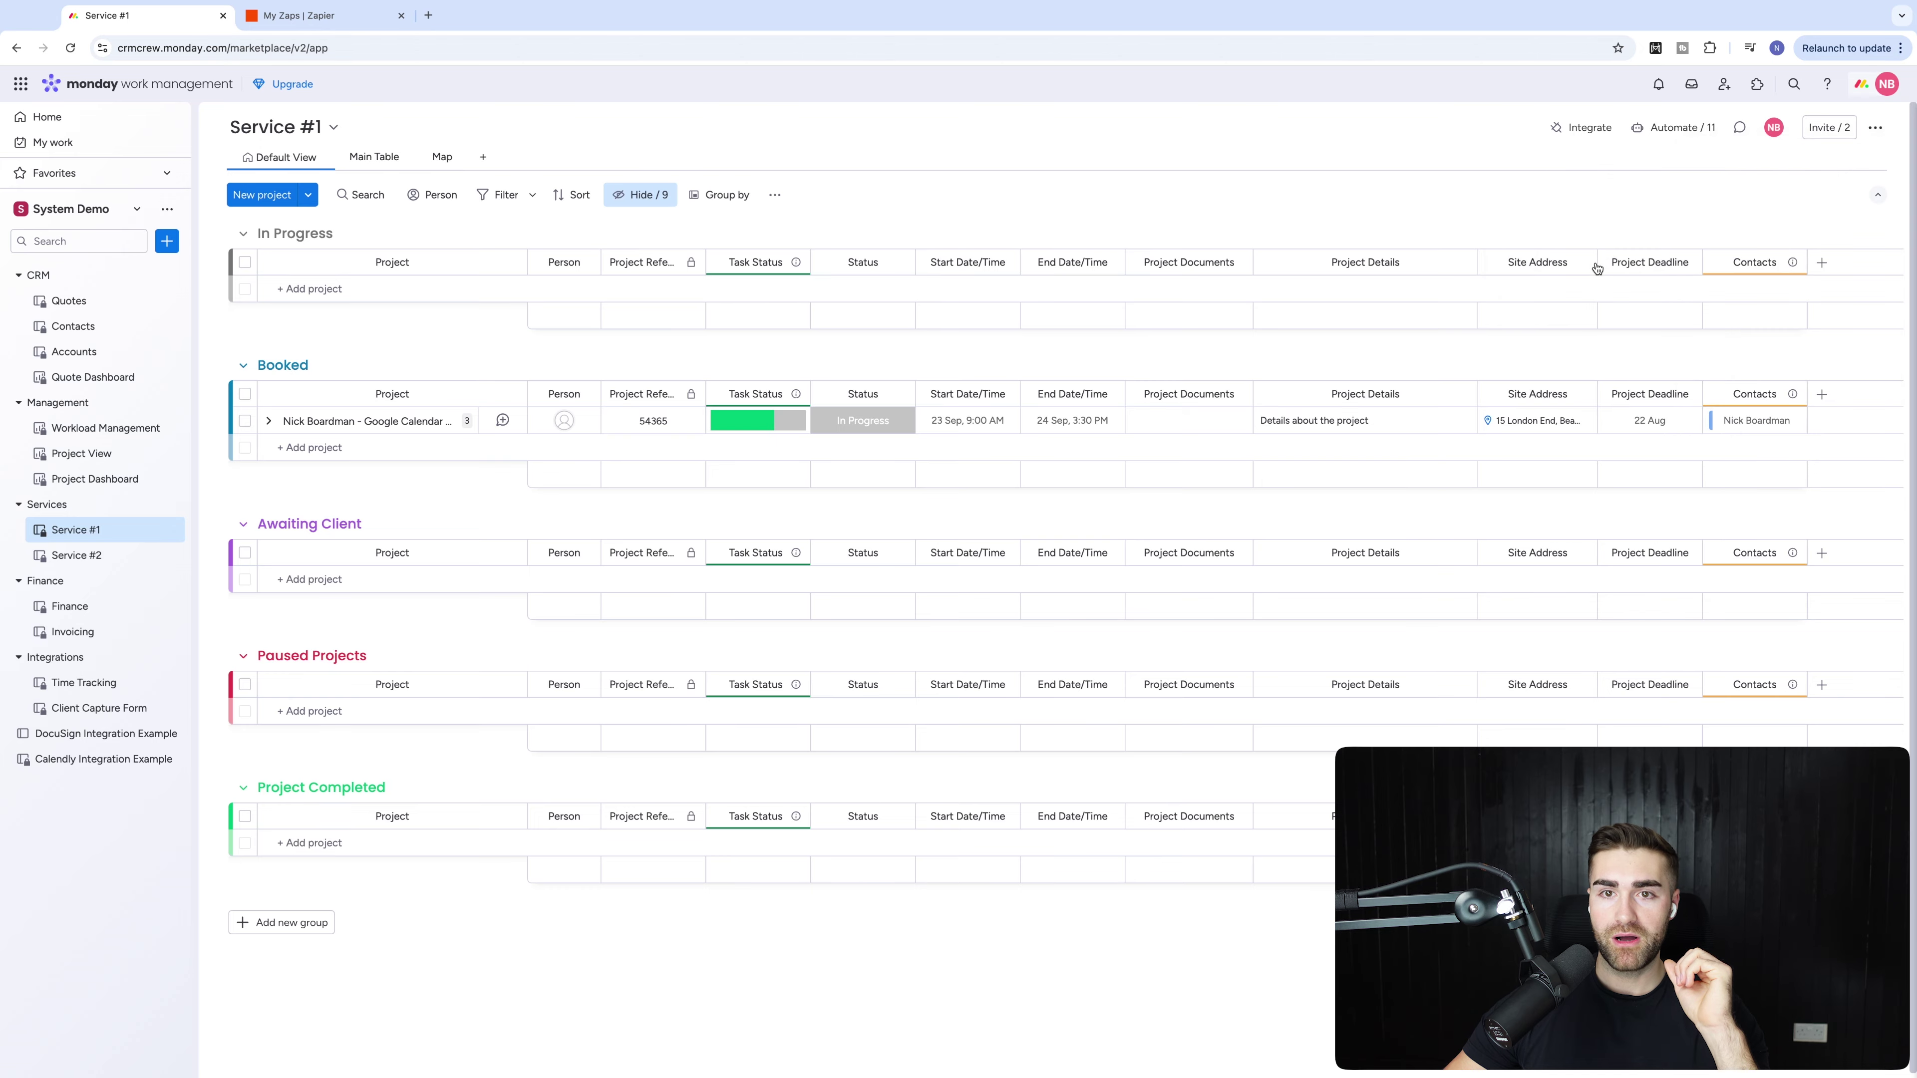
{"action": "left_click", "coordinate": [658, 122]}
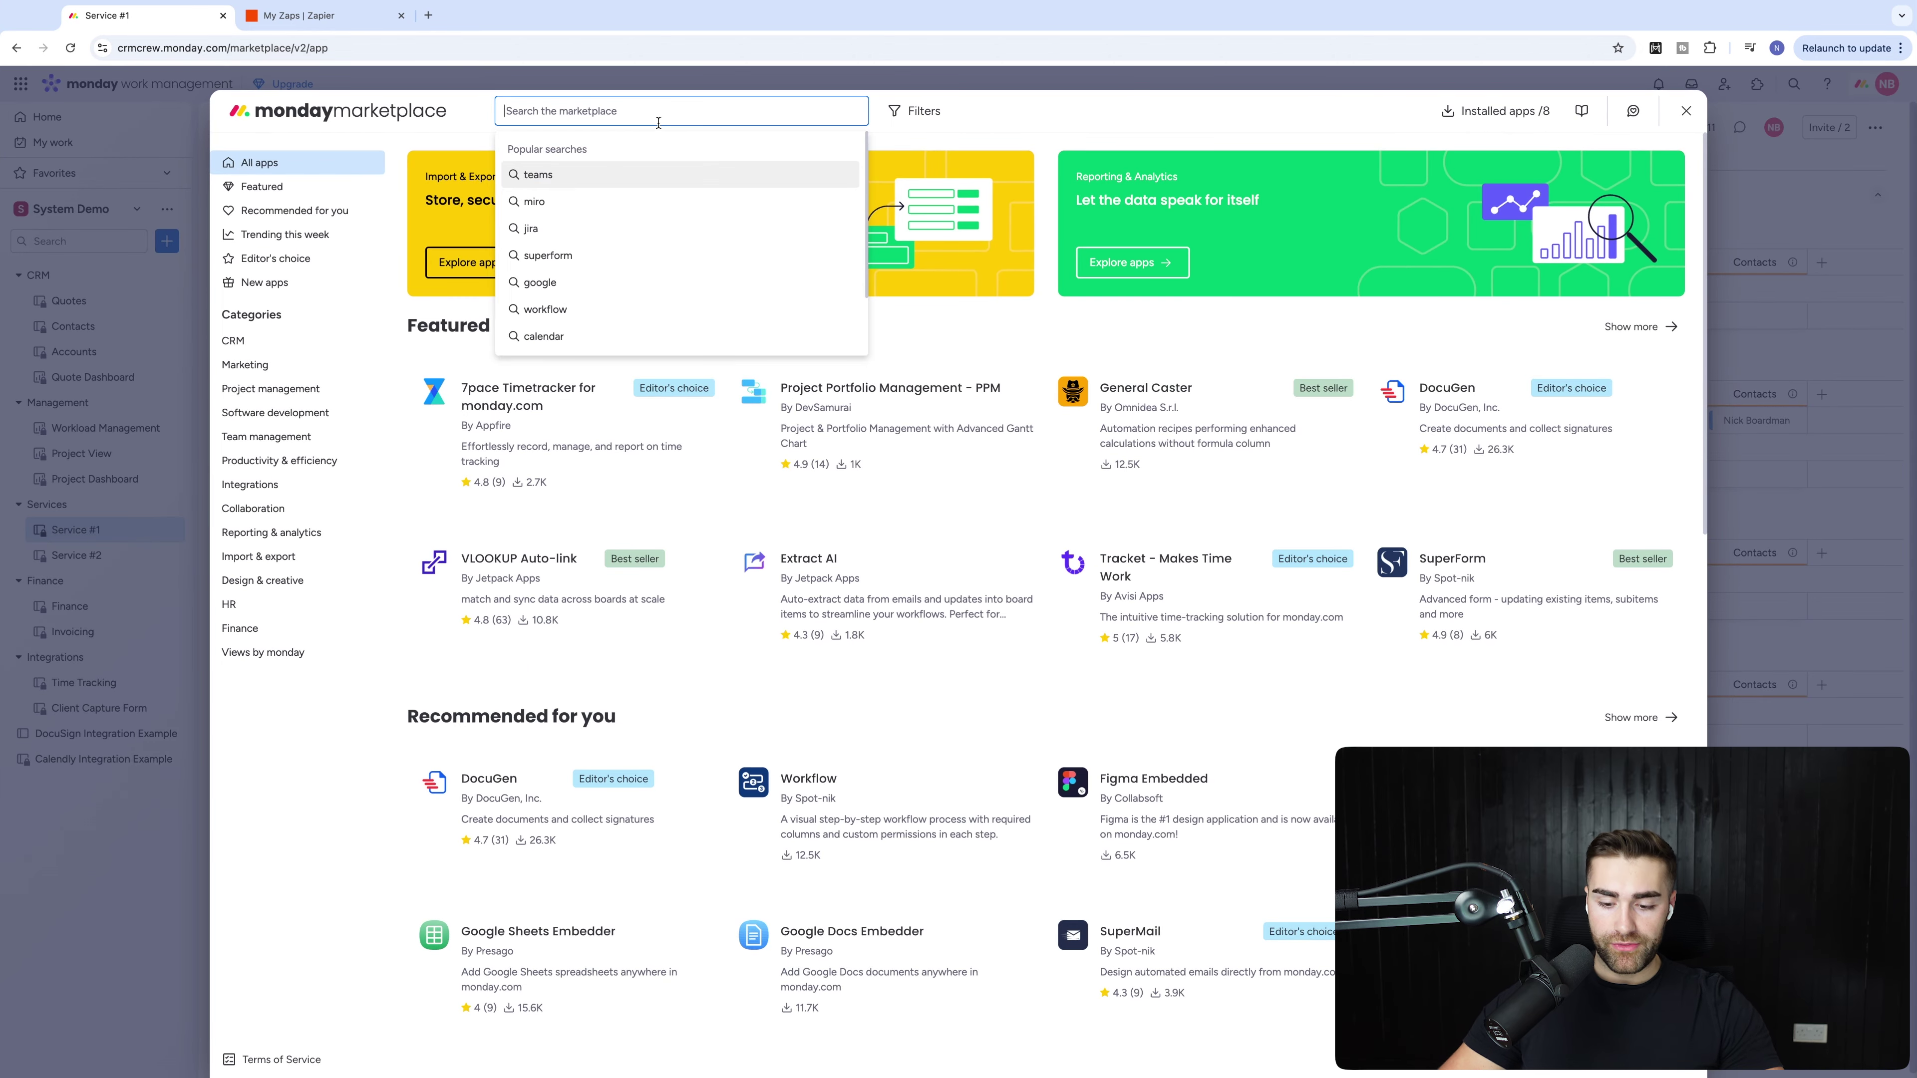
{"action": "type", "text": "superfor"}
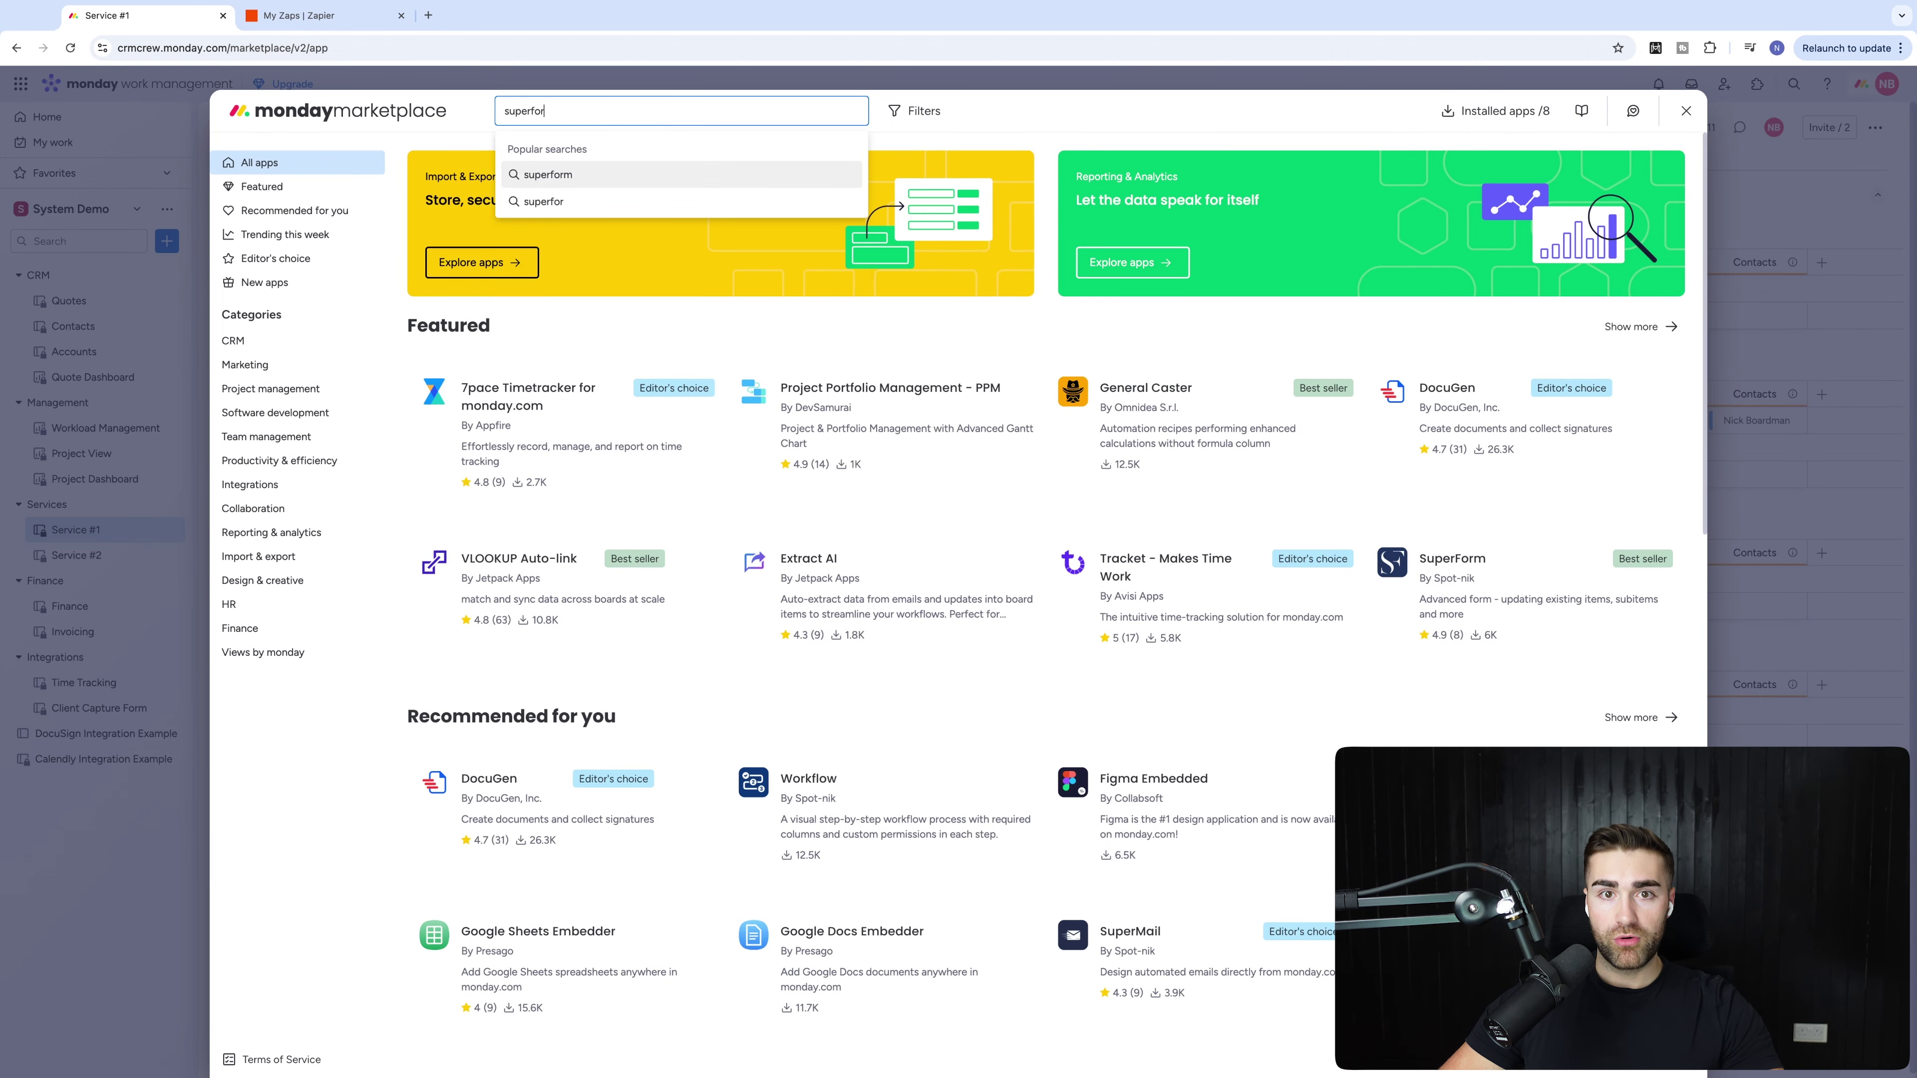
{"action": "type", "text": "ms"}
{"action": "key", "text": "Return"}
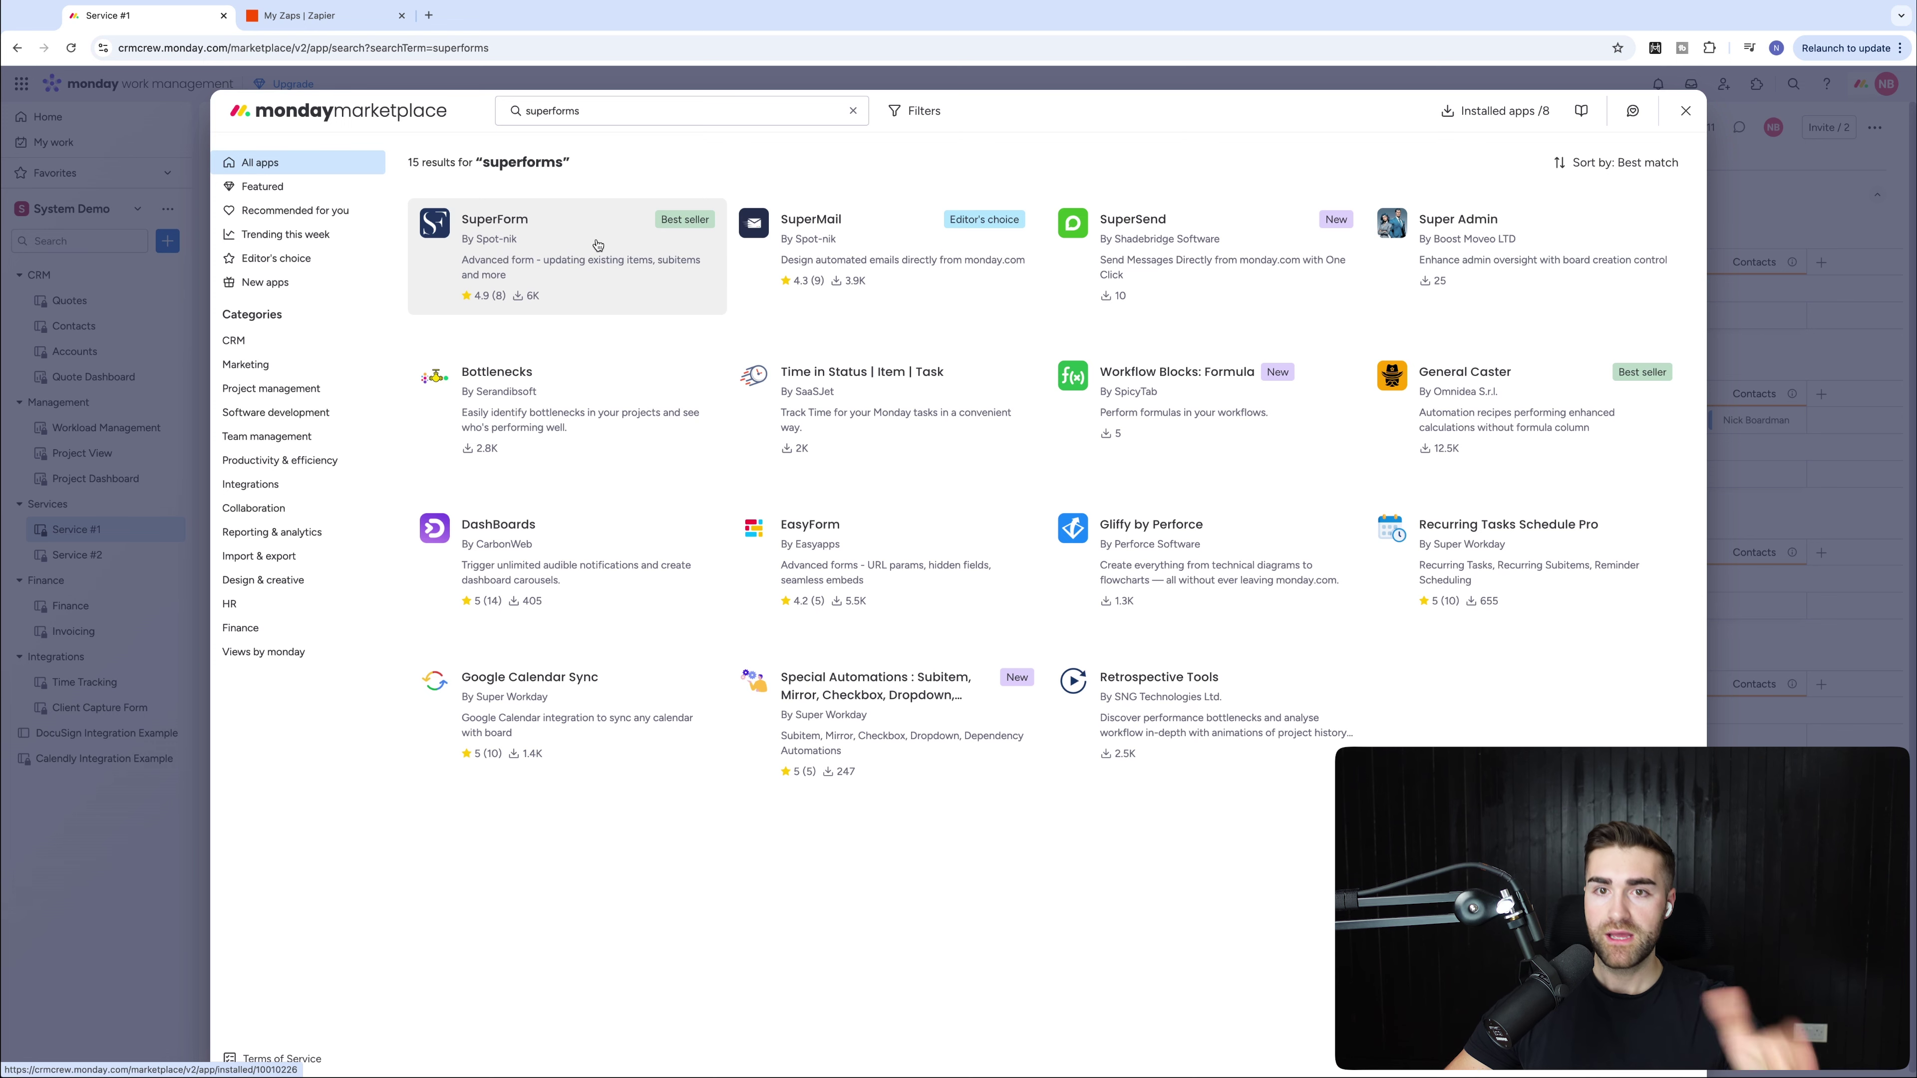
Install SuperForm on the Service #1 board in the System Demo workspace.
{"action": "left_click", "coordinate": [533, 244]}
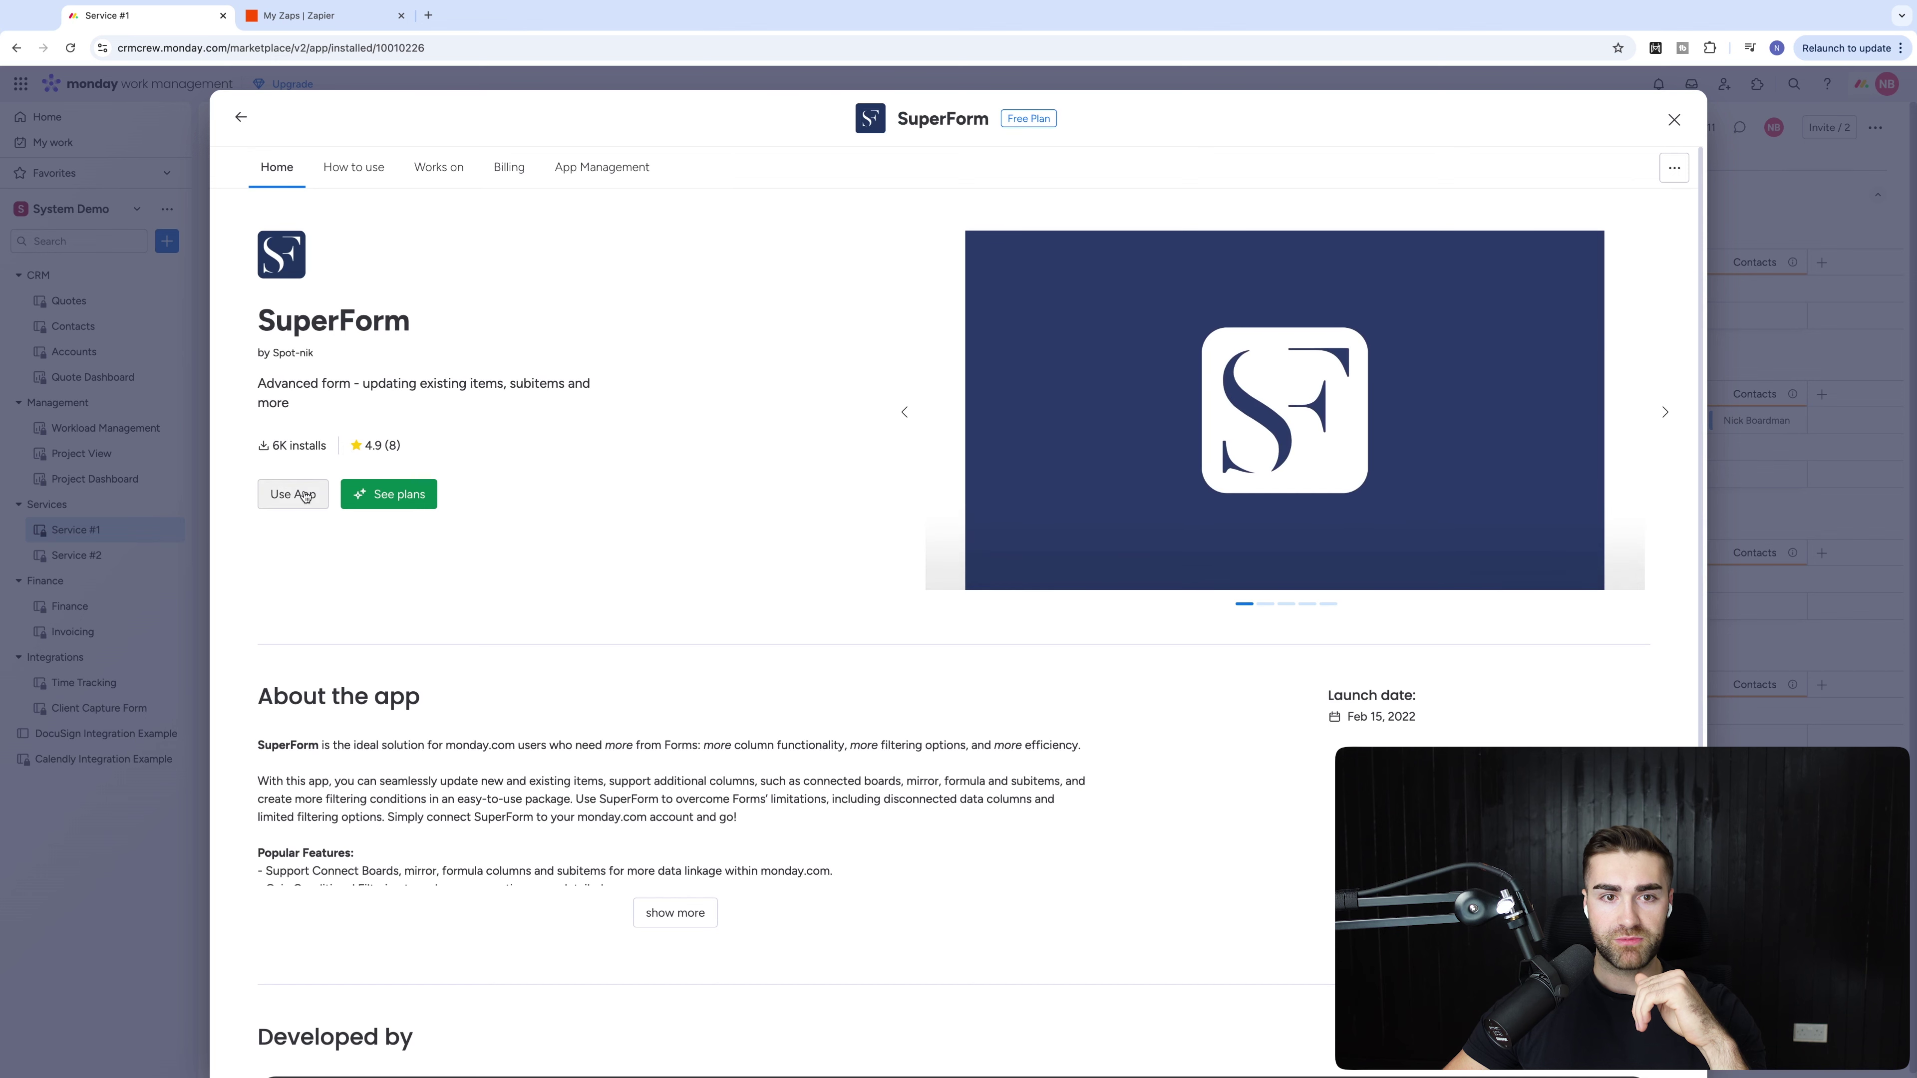
{"action": "left_click", "coordinate": [302, 495]}
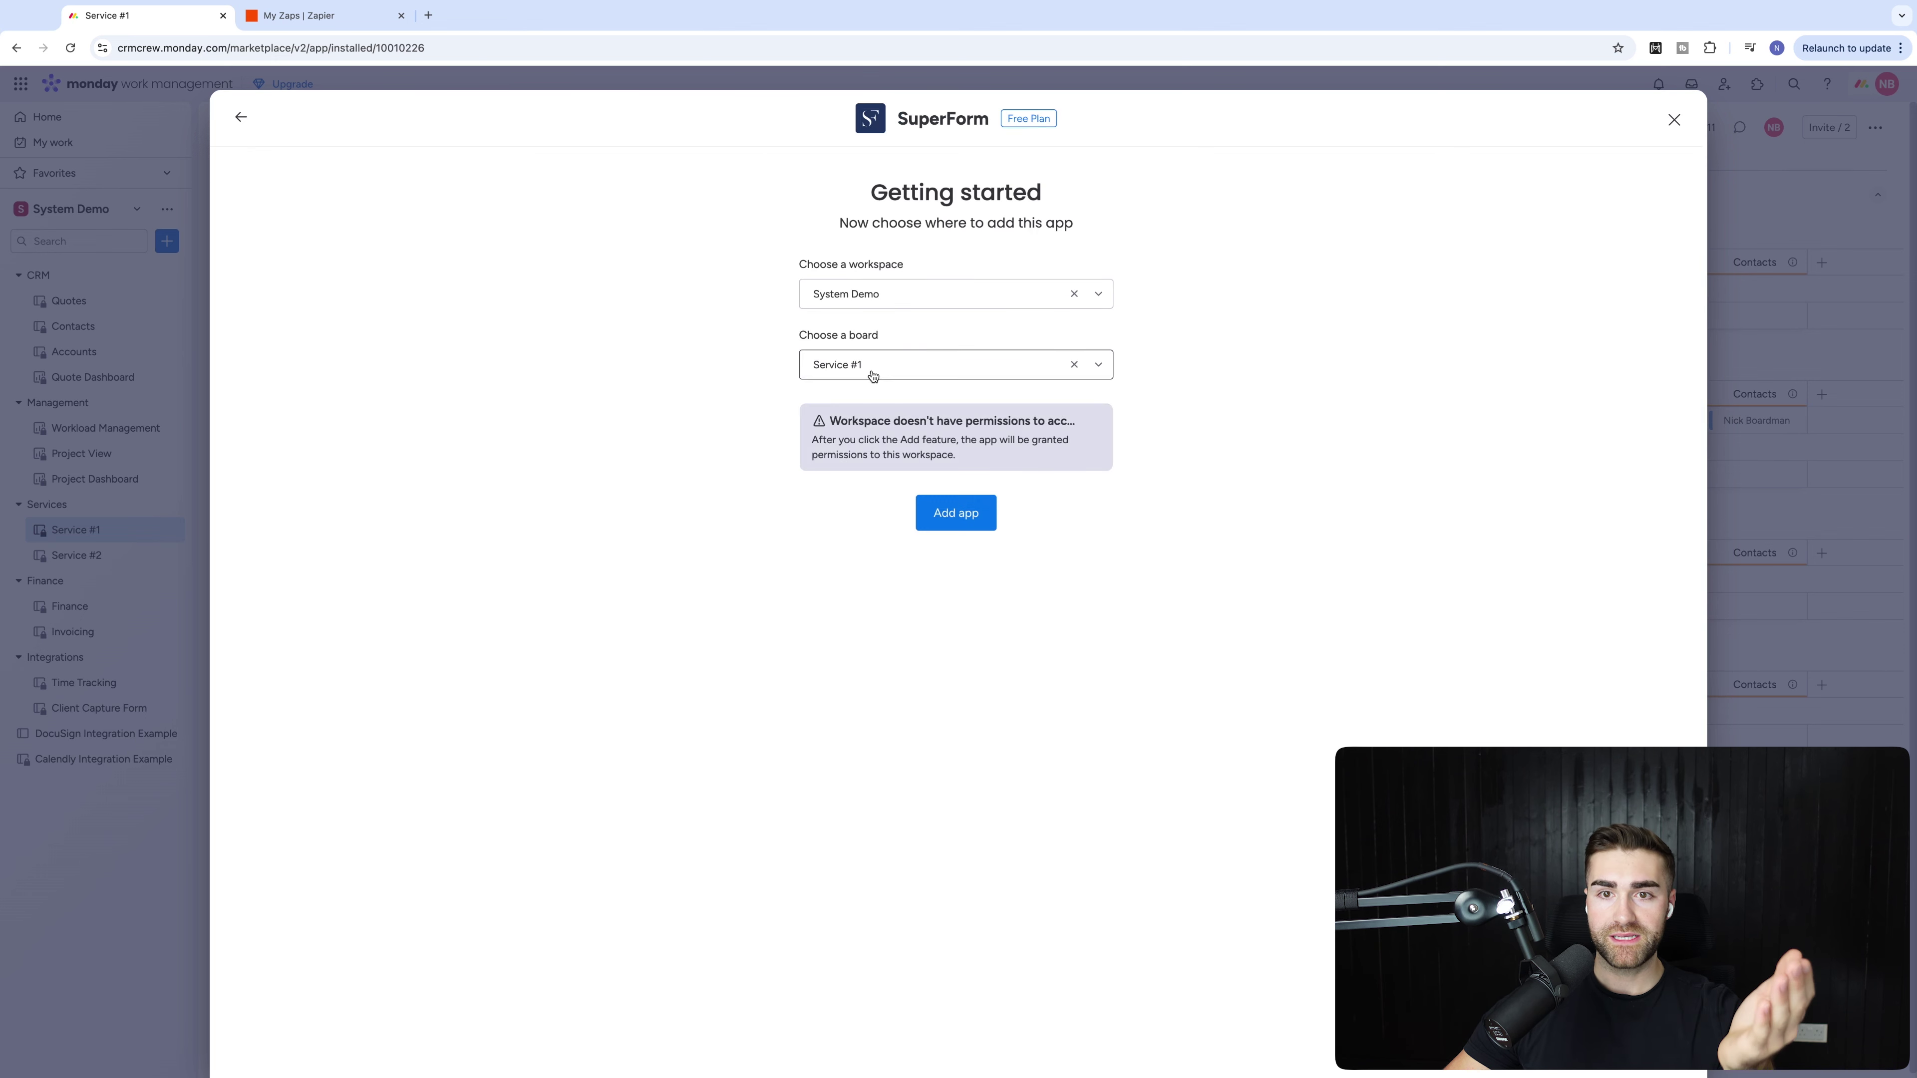
{"action": "left_click", "coordinate": [948, 514]}
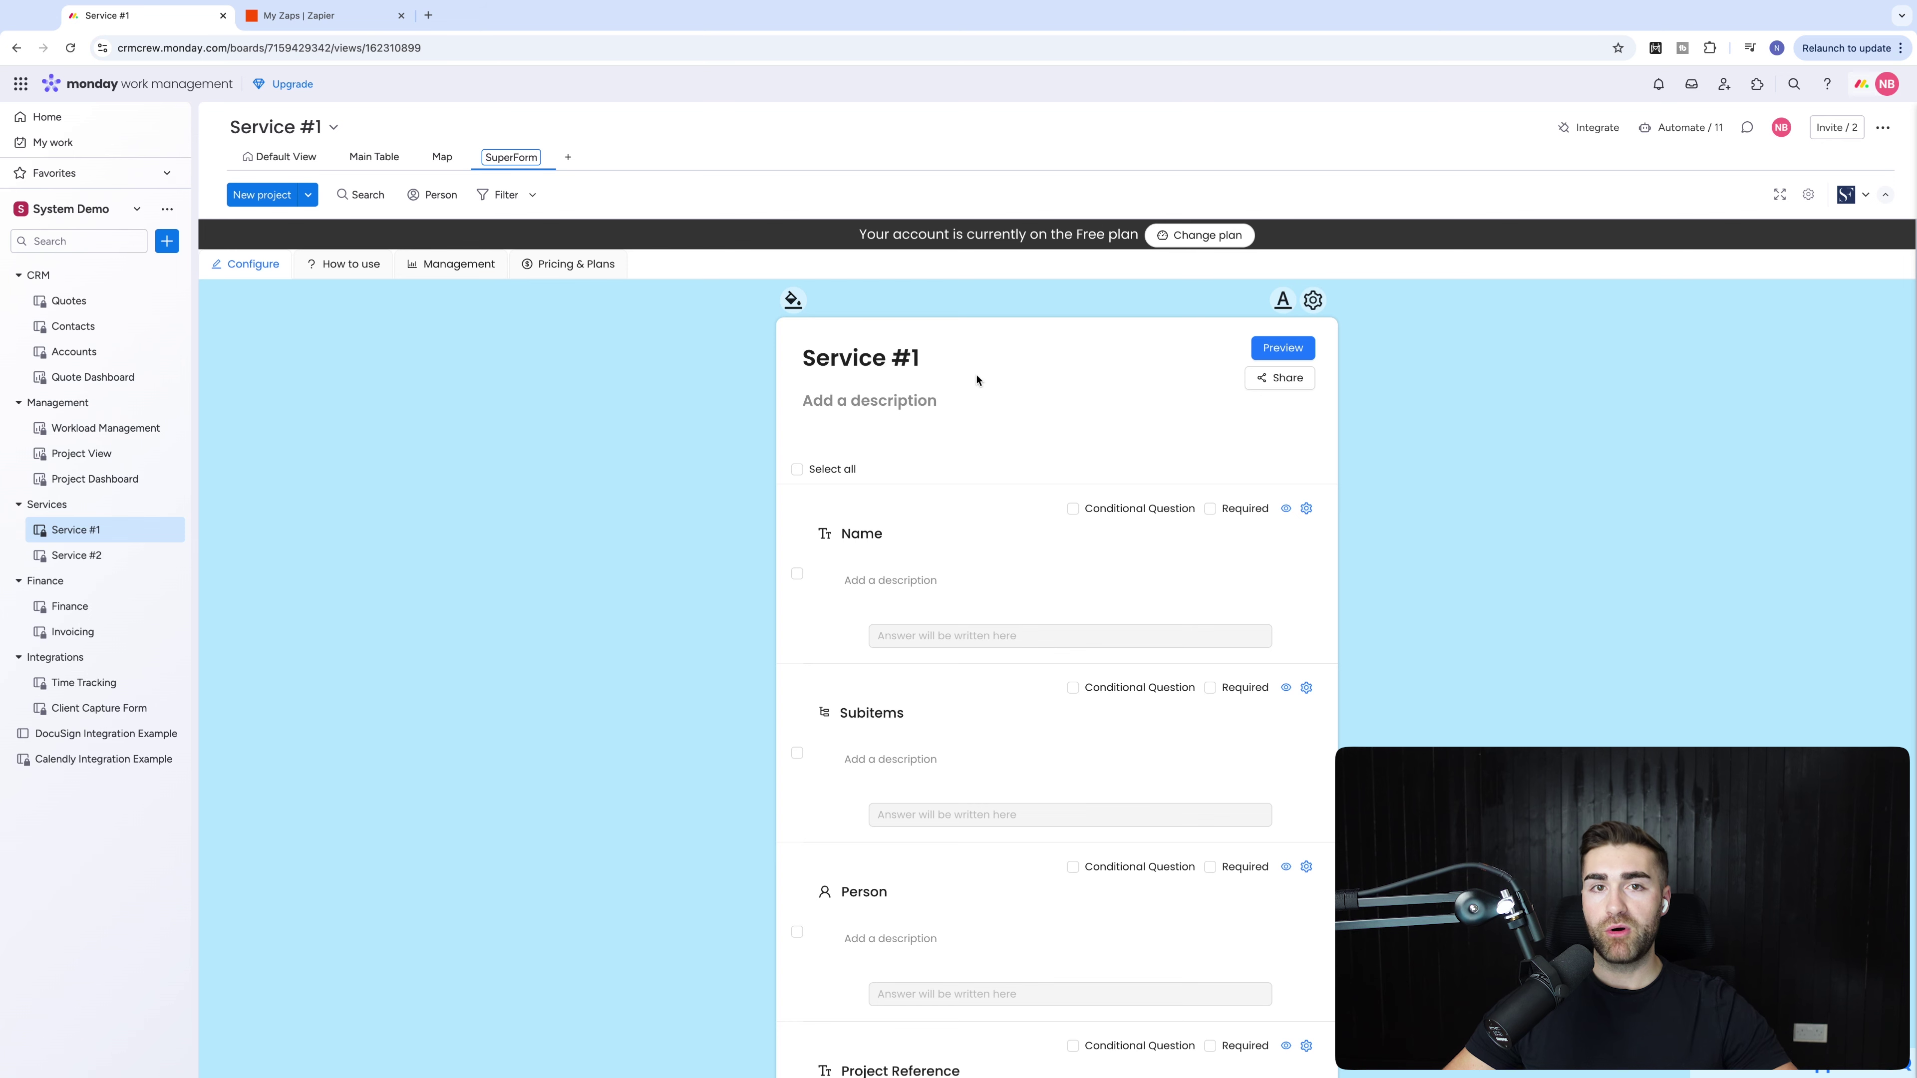
{"action": "left_click", "coordinate": [647, 349]}
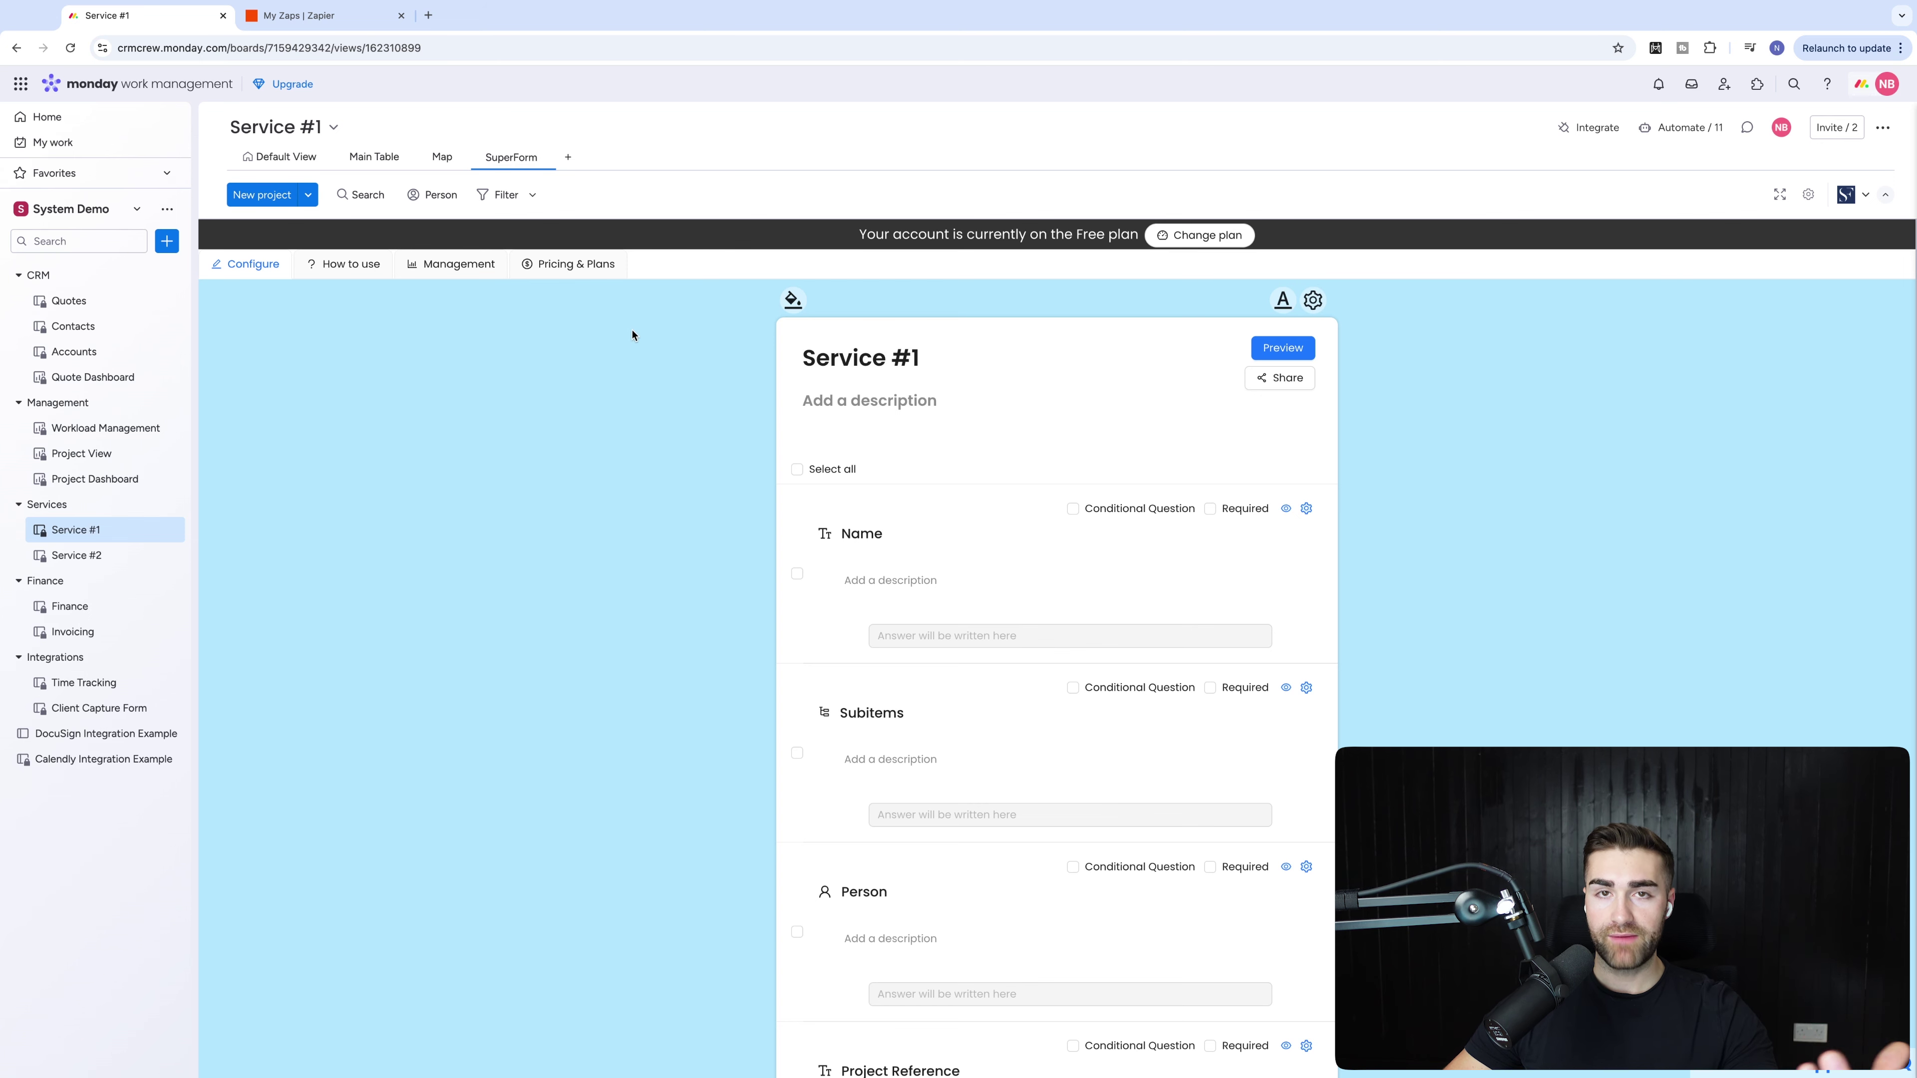
{"action": "scroll", "coordinate": [1064, 662], "scroll_direction": "down", "scroll_amount": 3}
{"action": "scroll", "coordinate": [1064, 663], "scroll_direction": "up", "scroll_amount": 3}
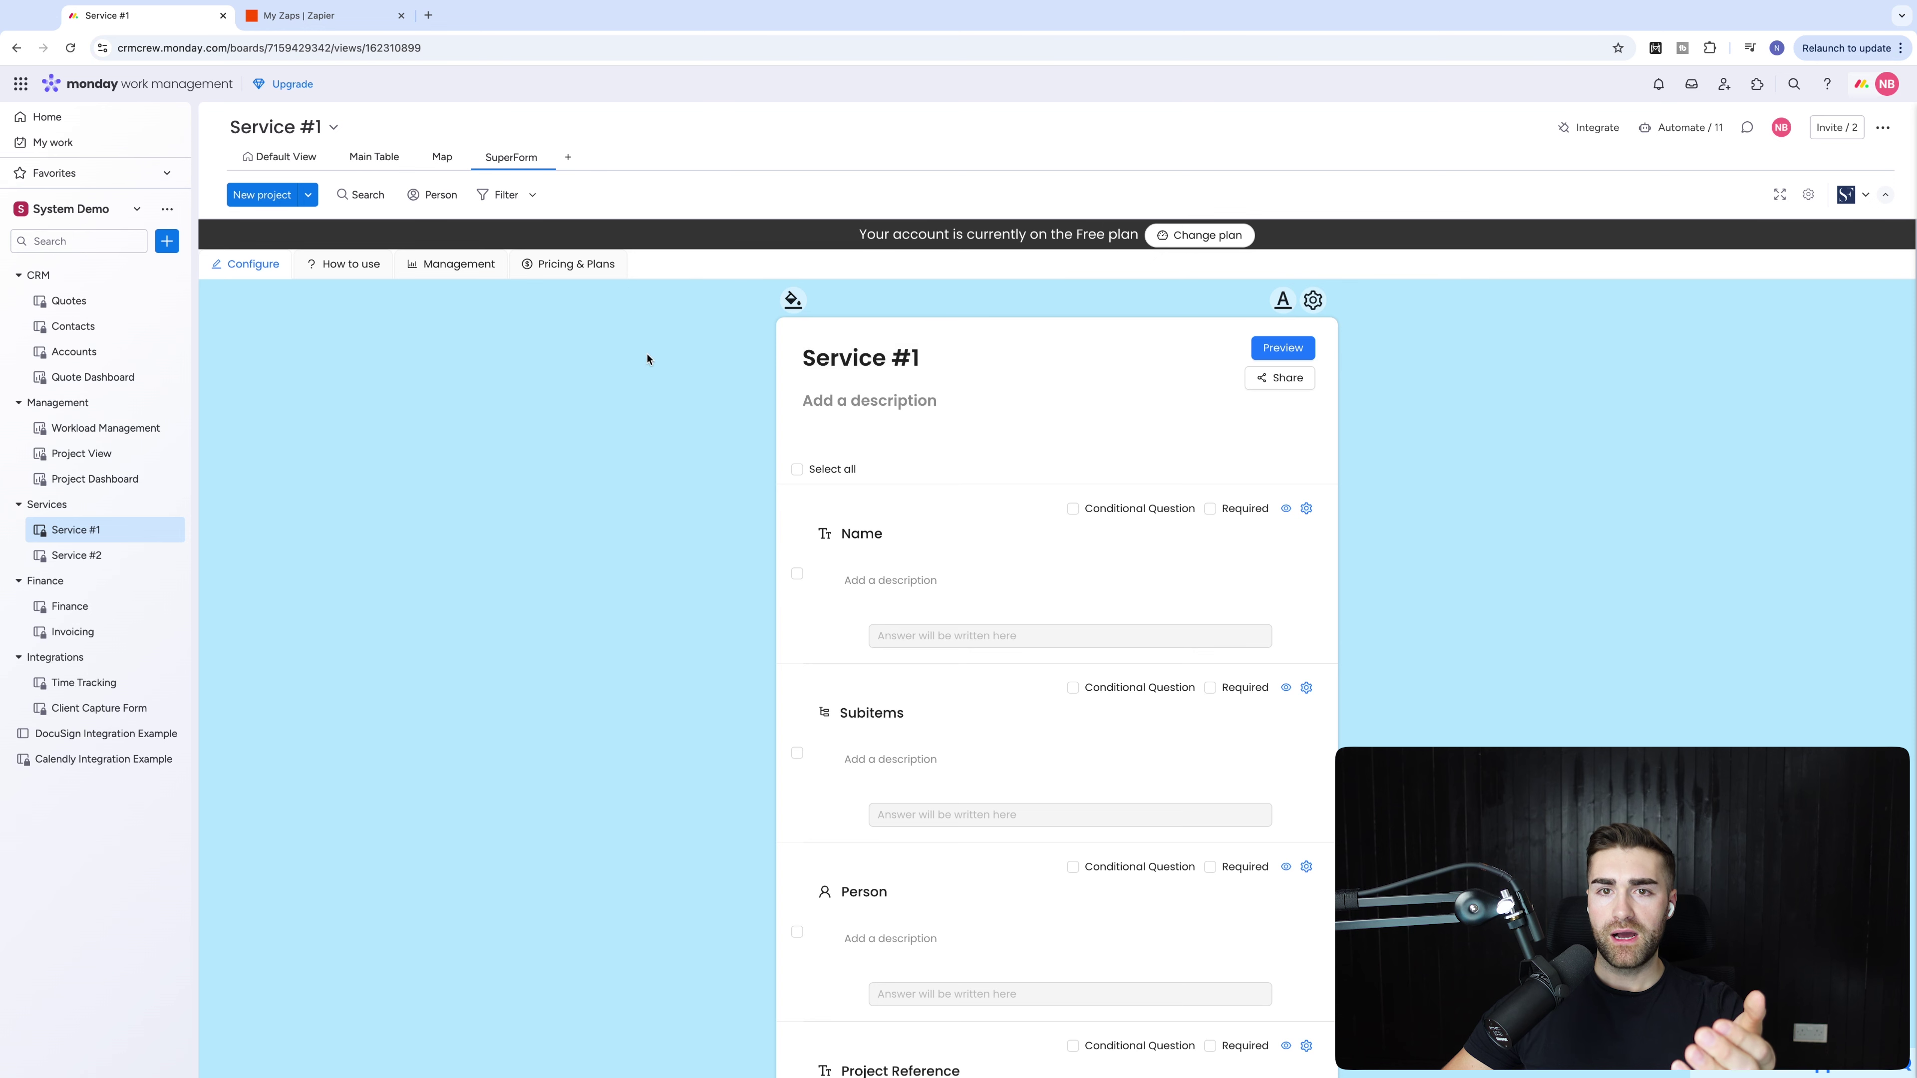
{"action": "left_click", "coordinate": [790, 301]}
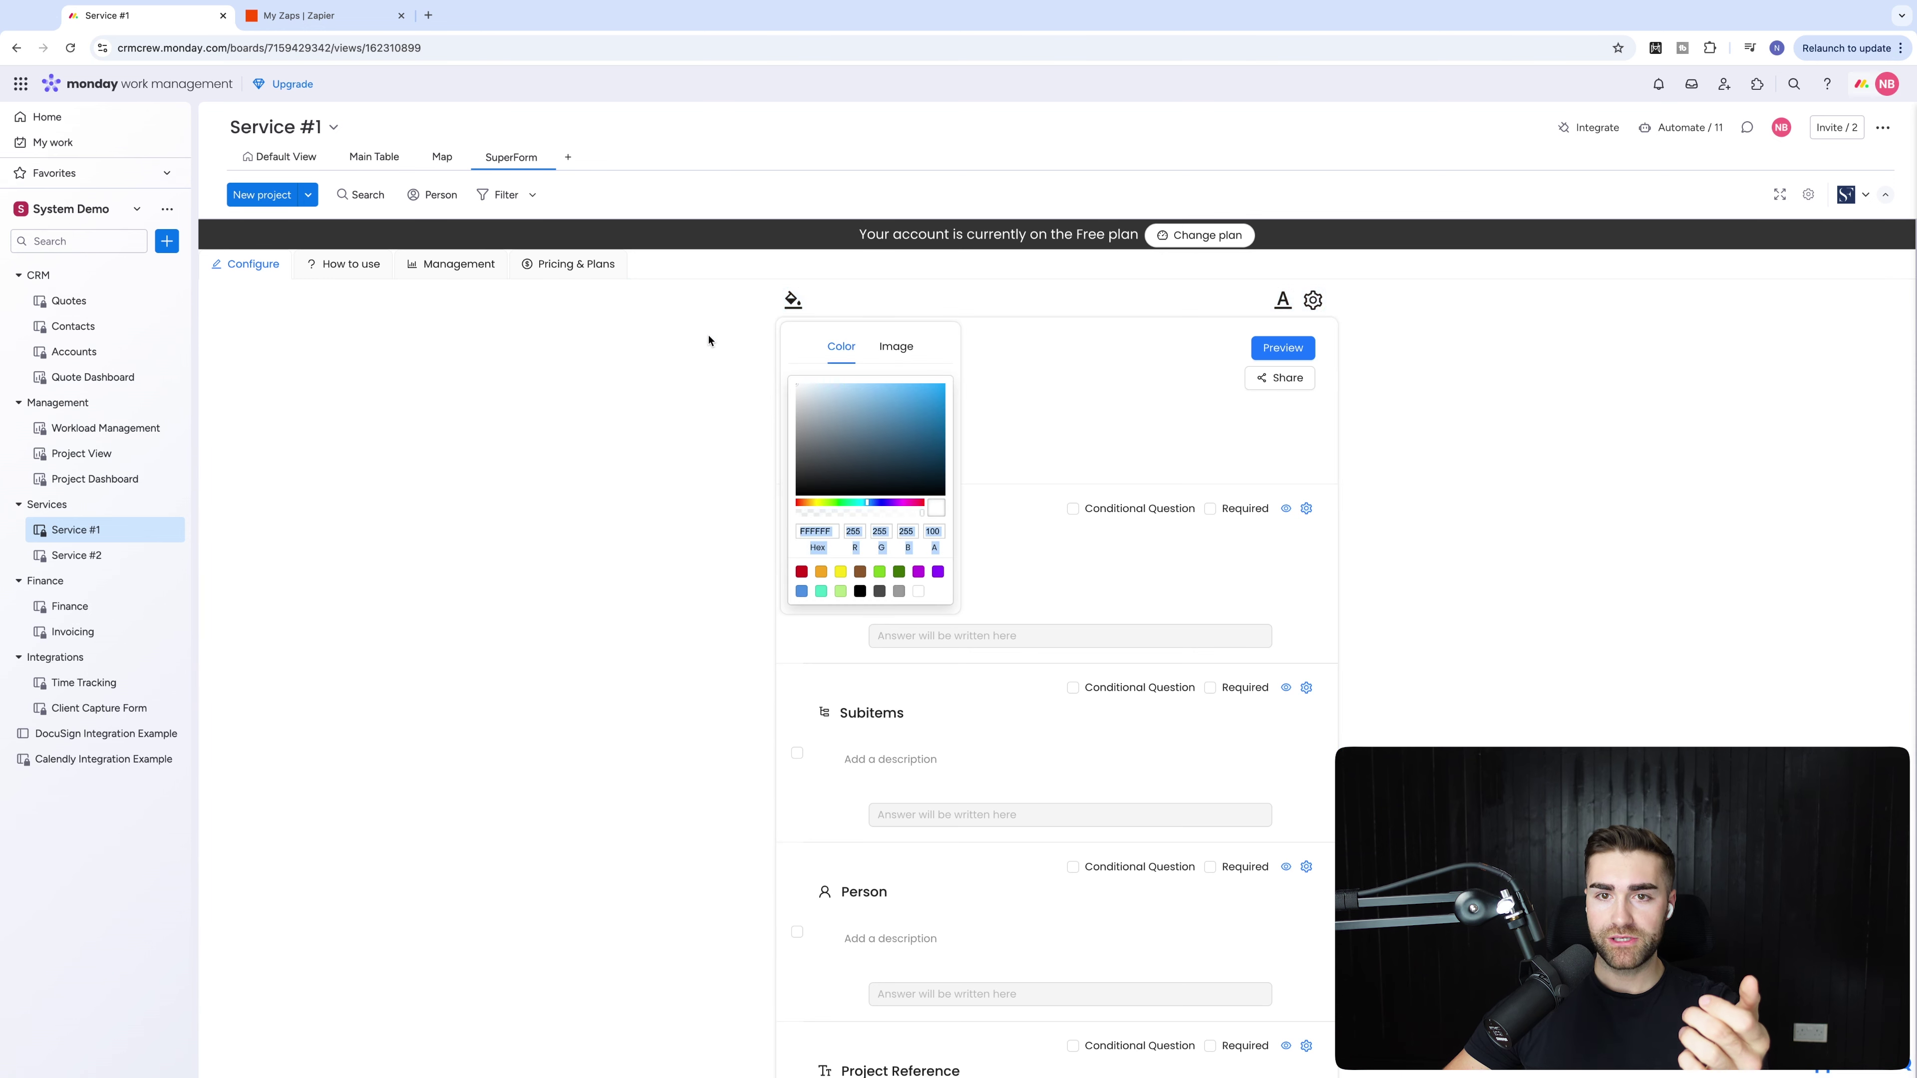
{"action": "left_click", "coordinate": [786, 303]}
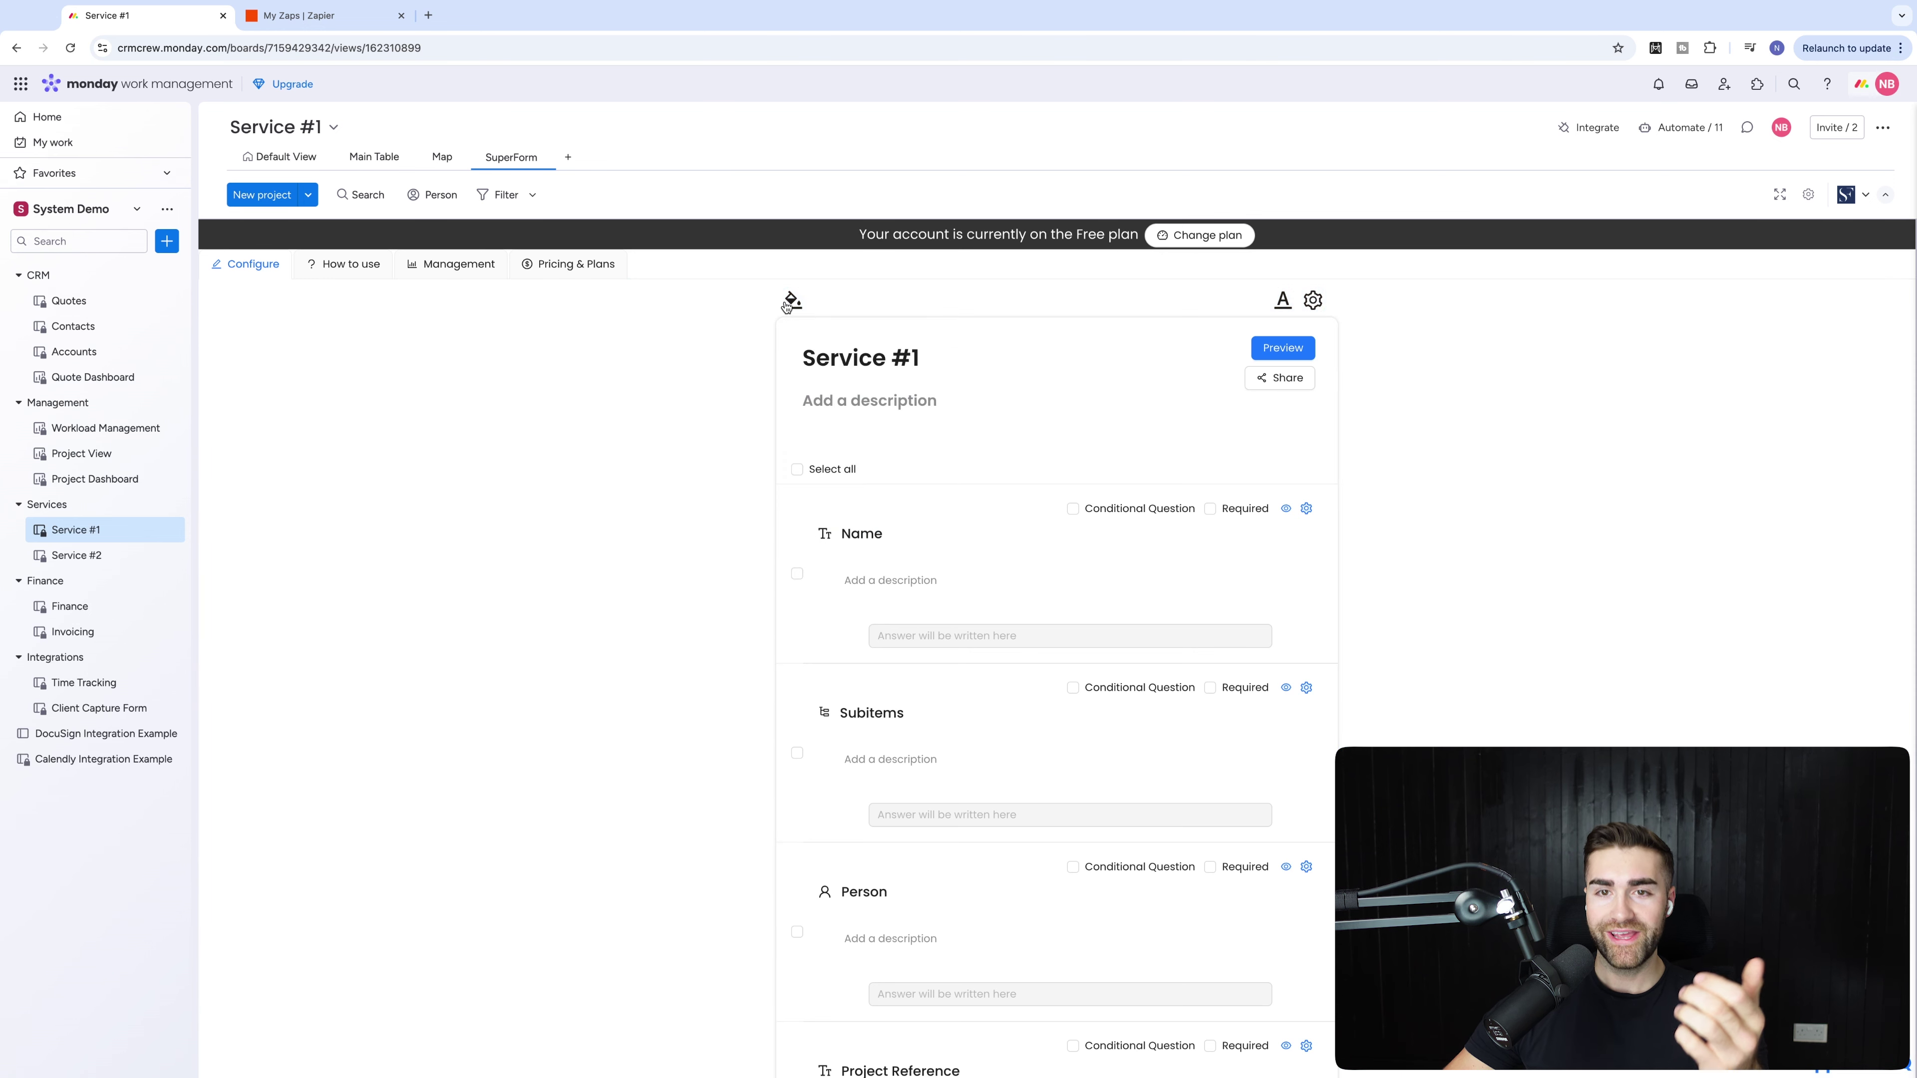
Change the SuperForm form type to Update, accept the security notice, and save the settings.
{"action": "left_click", "coordinate": [1314, 301]}
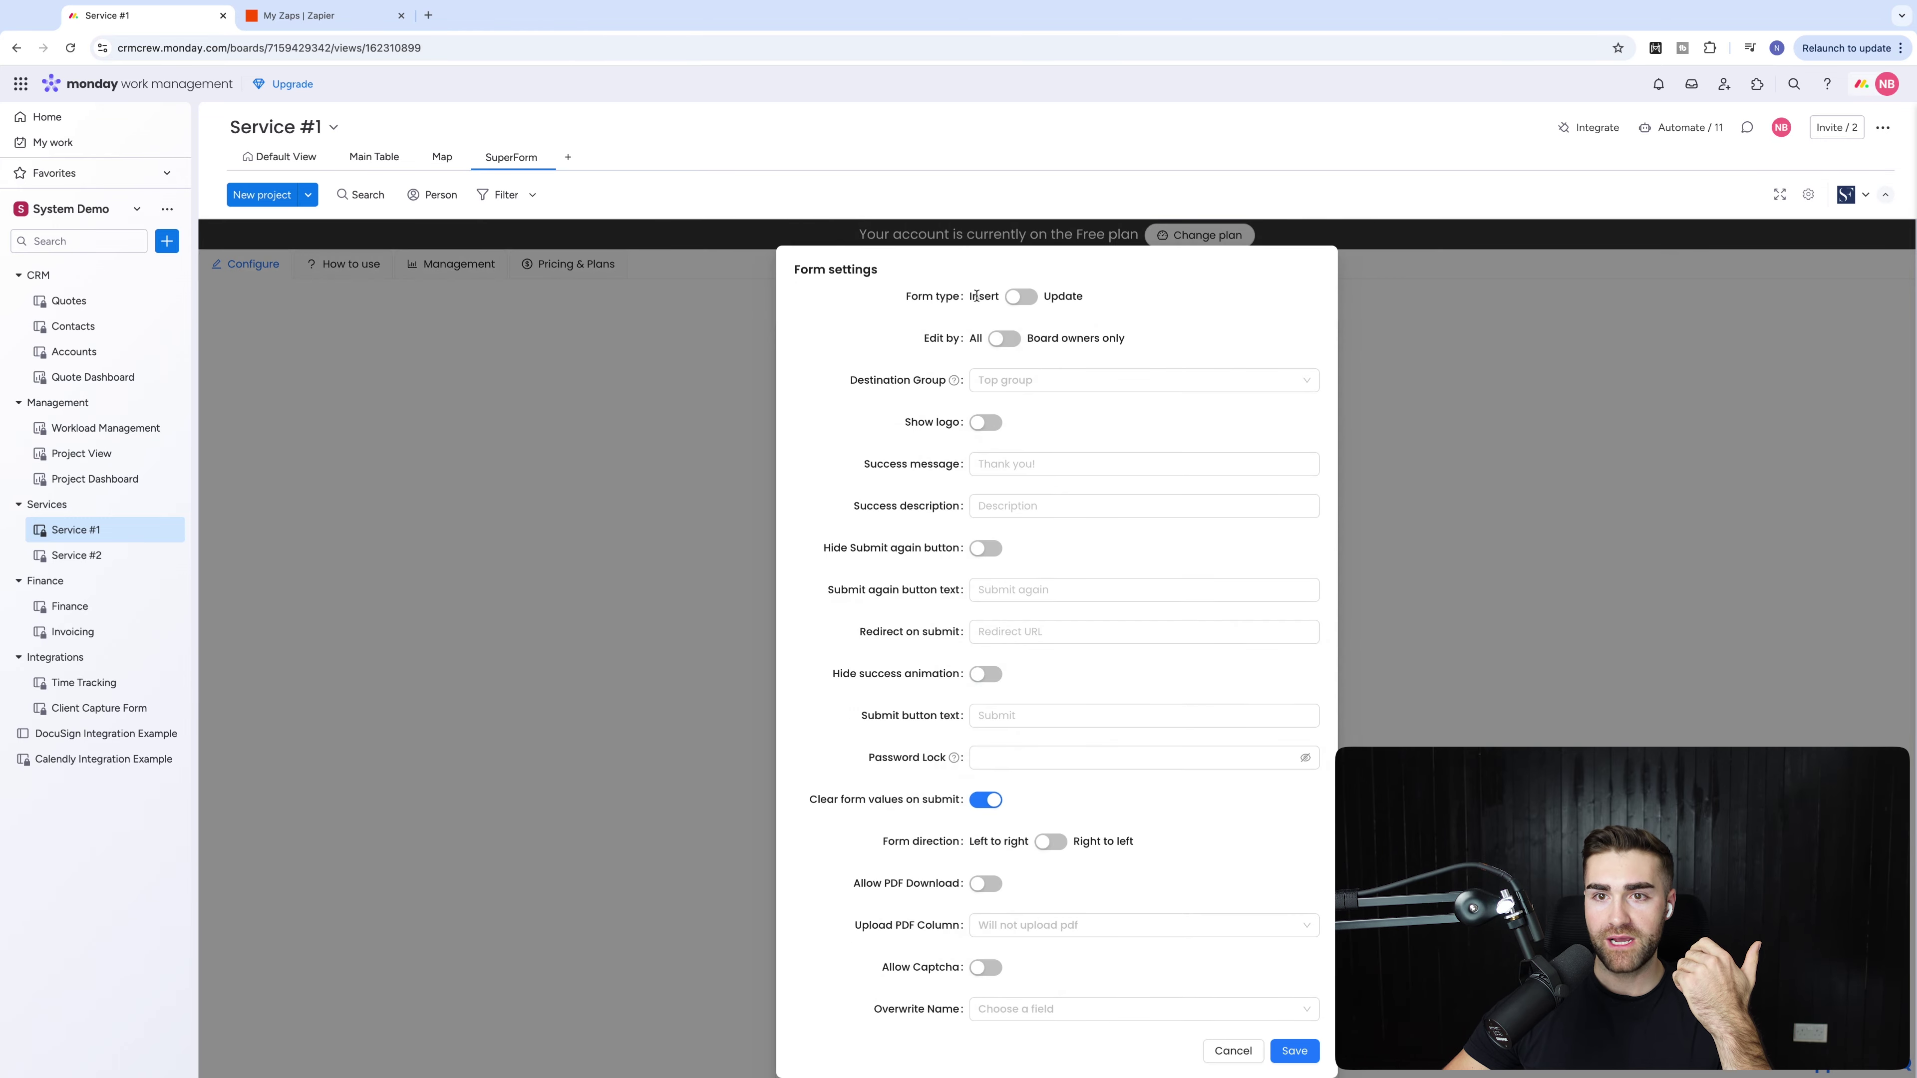
{"action": "left_click", "coordinate": [1020, 298]}
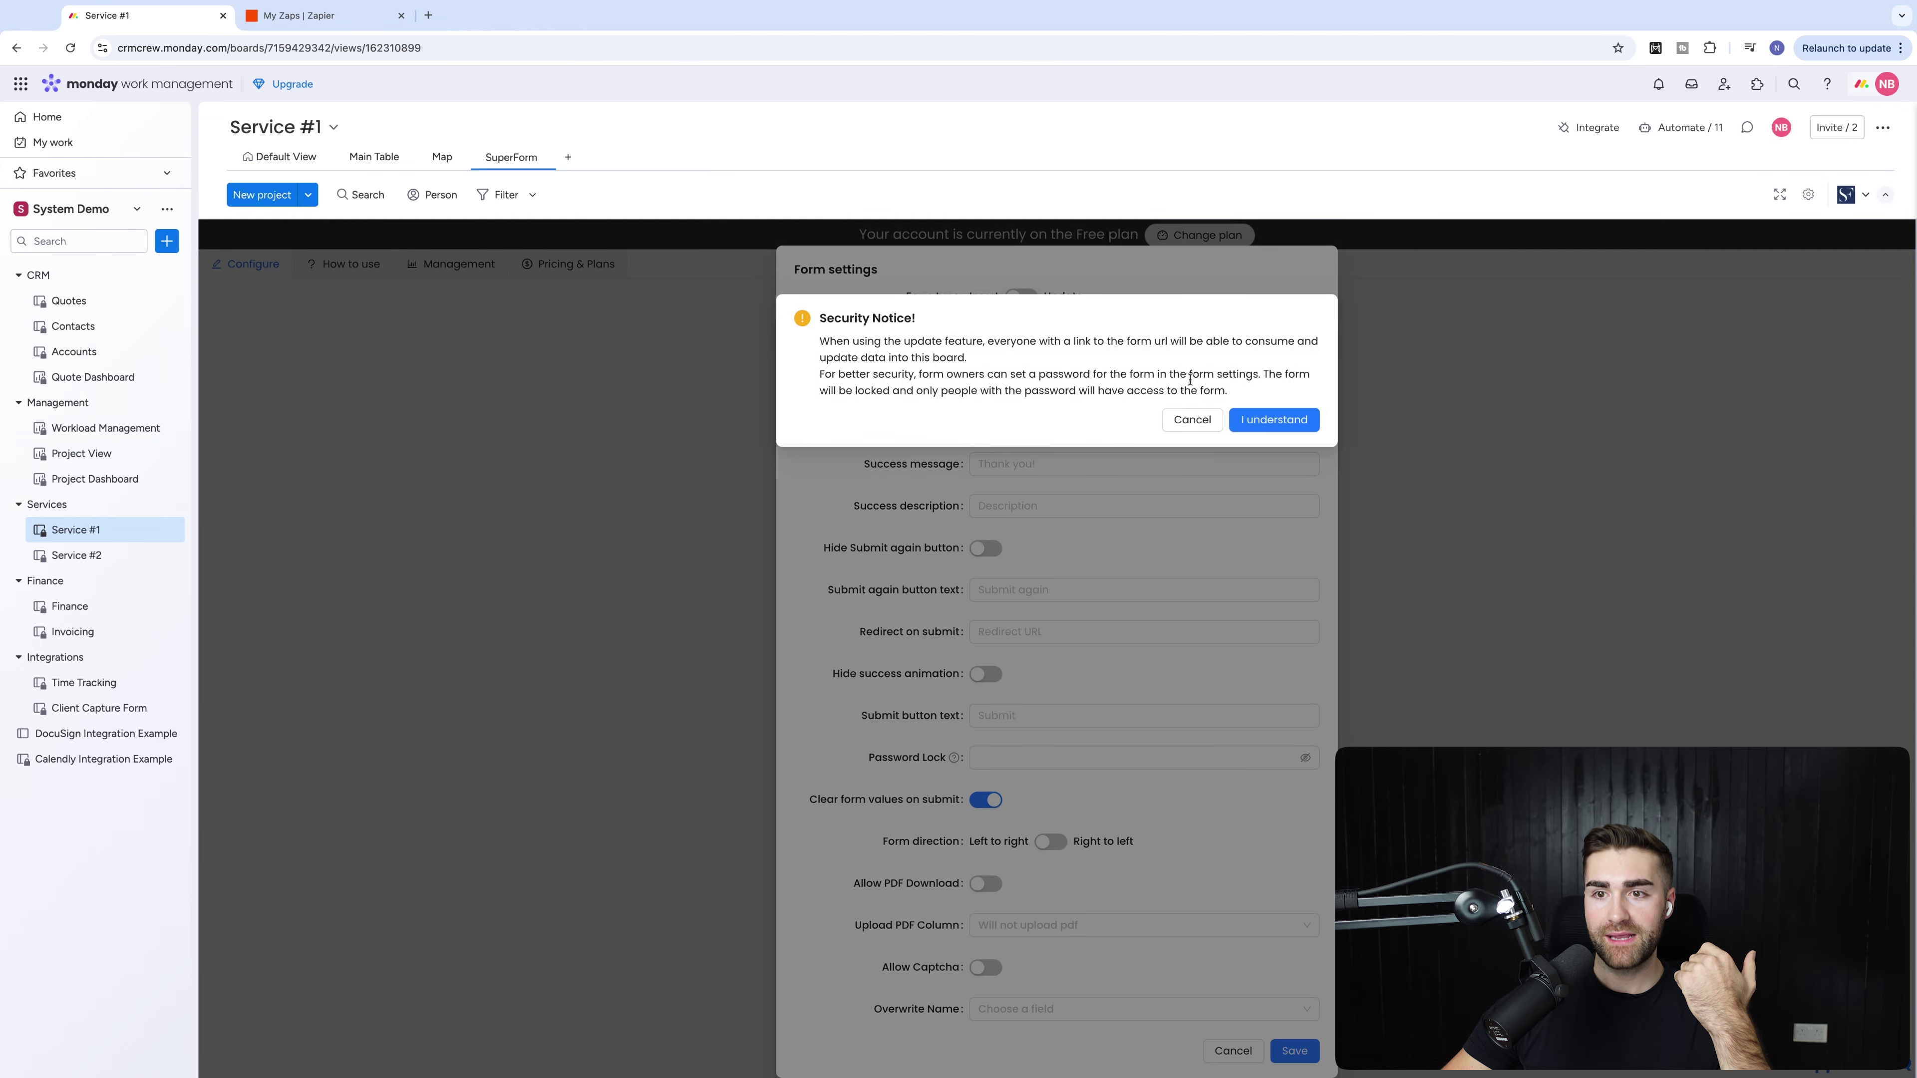
{"action": "left_click", "coordinate": [1247, 421]}
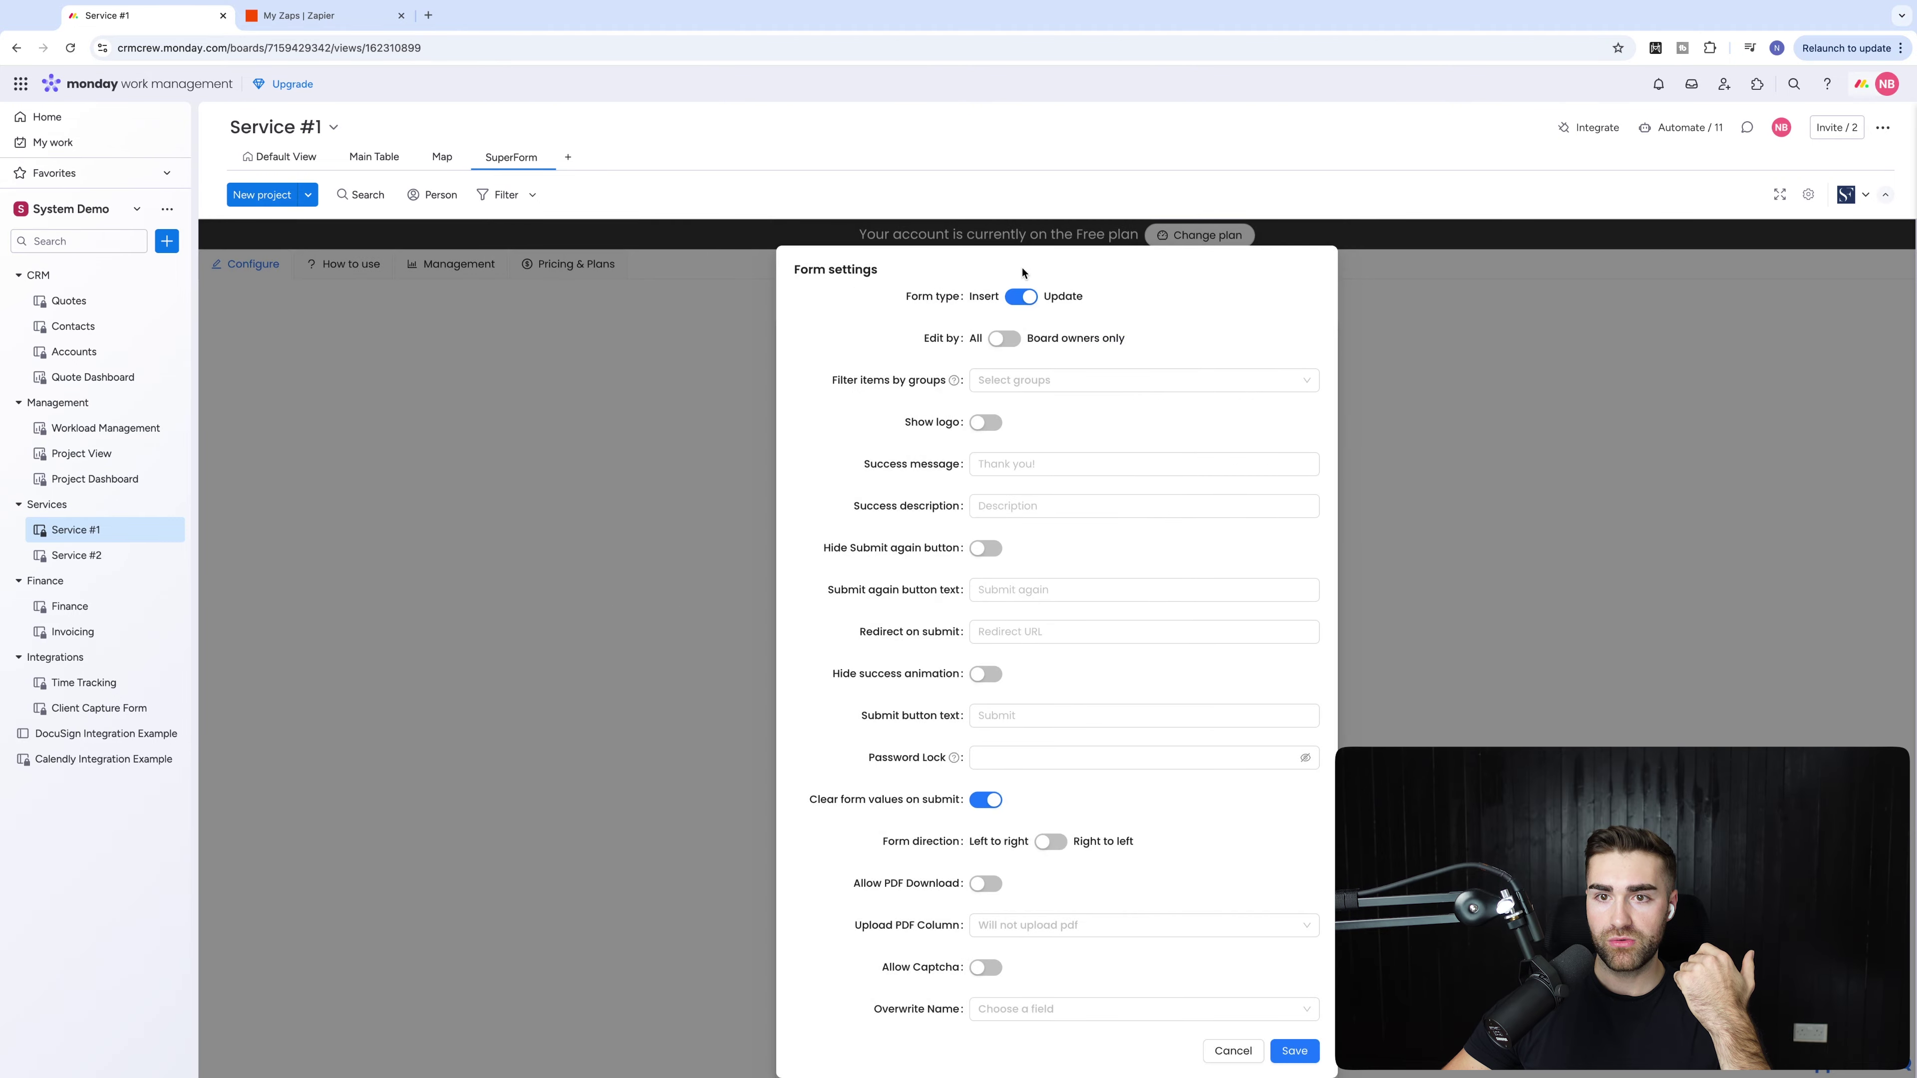
{"action": "scroll", "coordinate": [1071, 401], "scroll_direction": "down", "scroll_amount": 1}
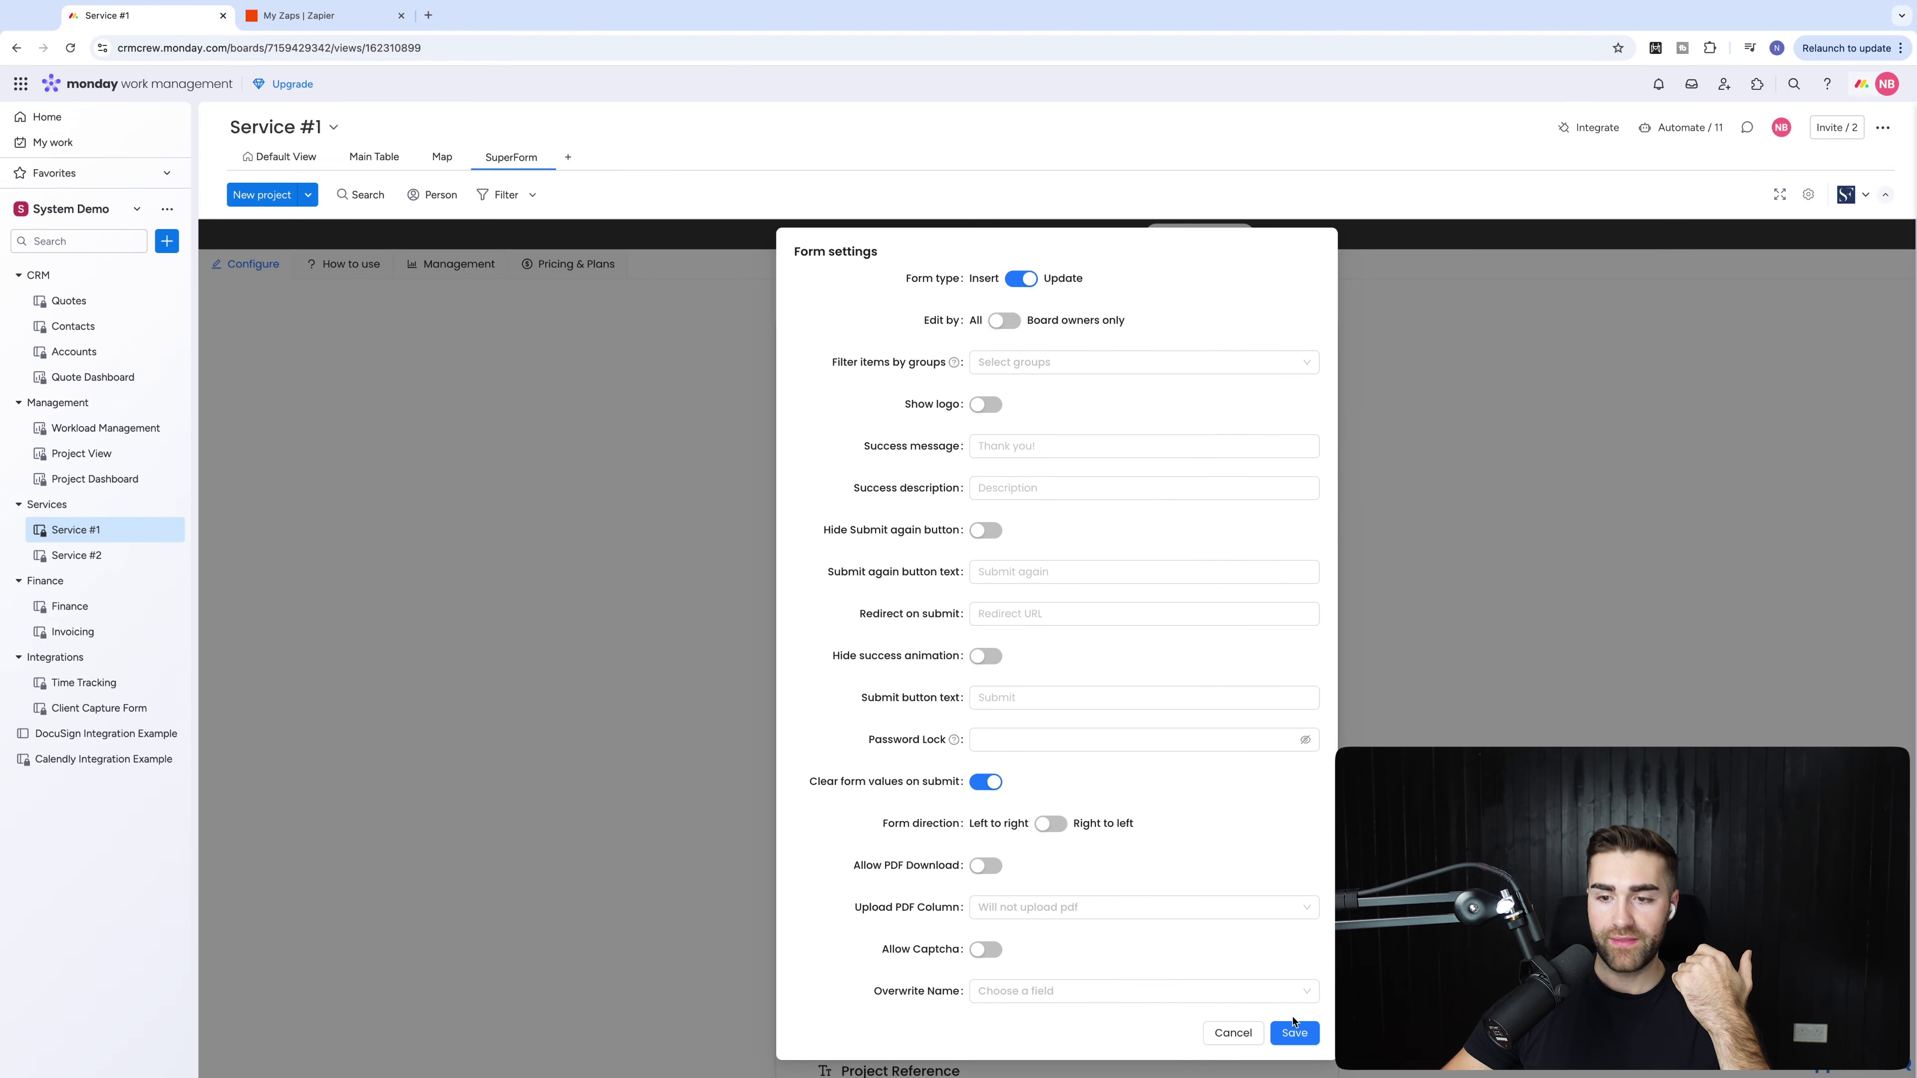
{"action": "left_click", "coordinate": [1294, 1033]}
{"action": "scroll", "coordinate": [1090, 449], "scroll_direction": "down", "scroll_amount": 2}
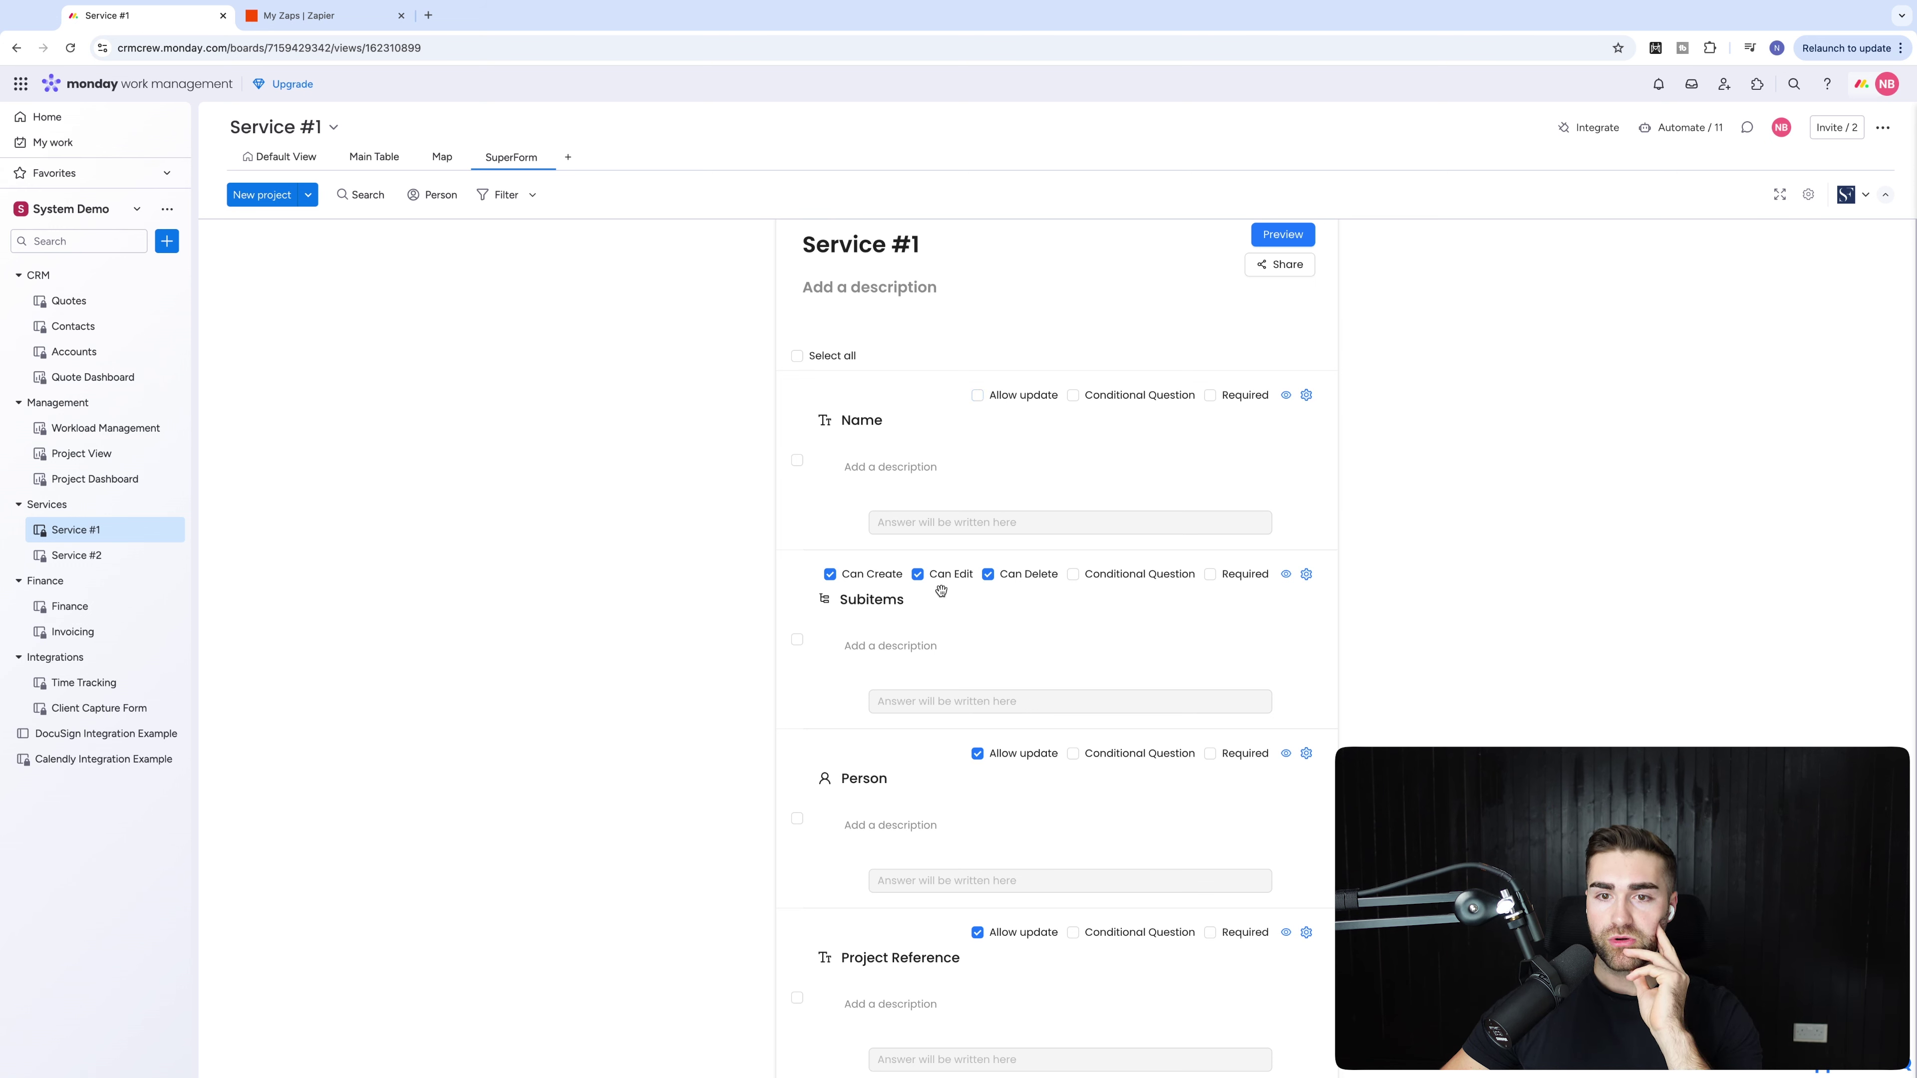
Hide Subitems, Update, Project Gross, Total Resource Cost, Time Tracking and Finance from the form.
{"action": "left_click", "coordinate": [1287, 575]}
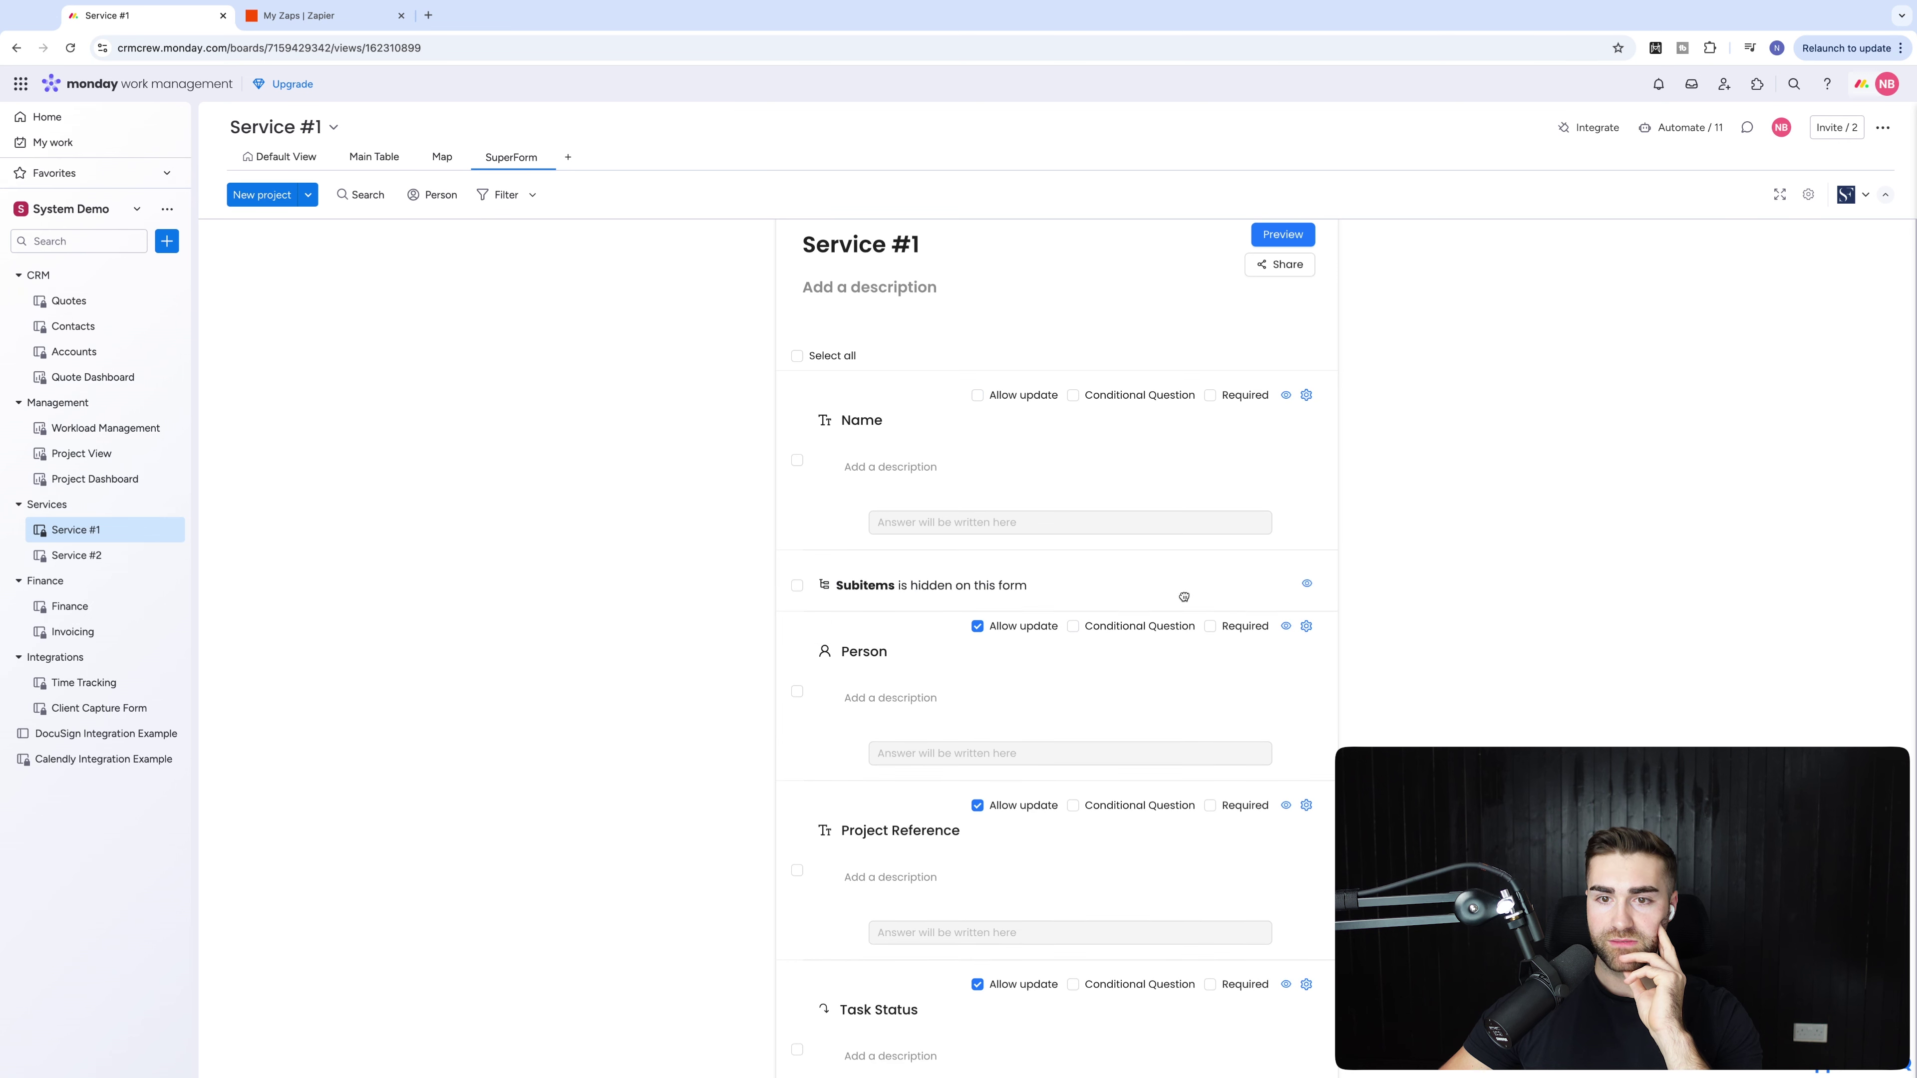
{"action": "scroll", "coordinate": [1181, 604], "scroll_direction": "down", "scroll_amount": 10}
{"action": "left_click_drag", "start_coordinate": [1181, 577], "coordinate": [1193, 936]}
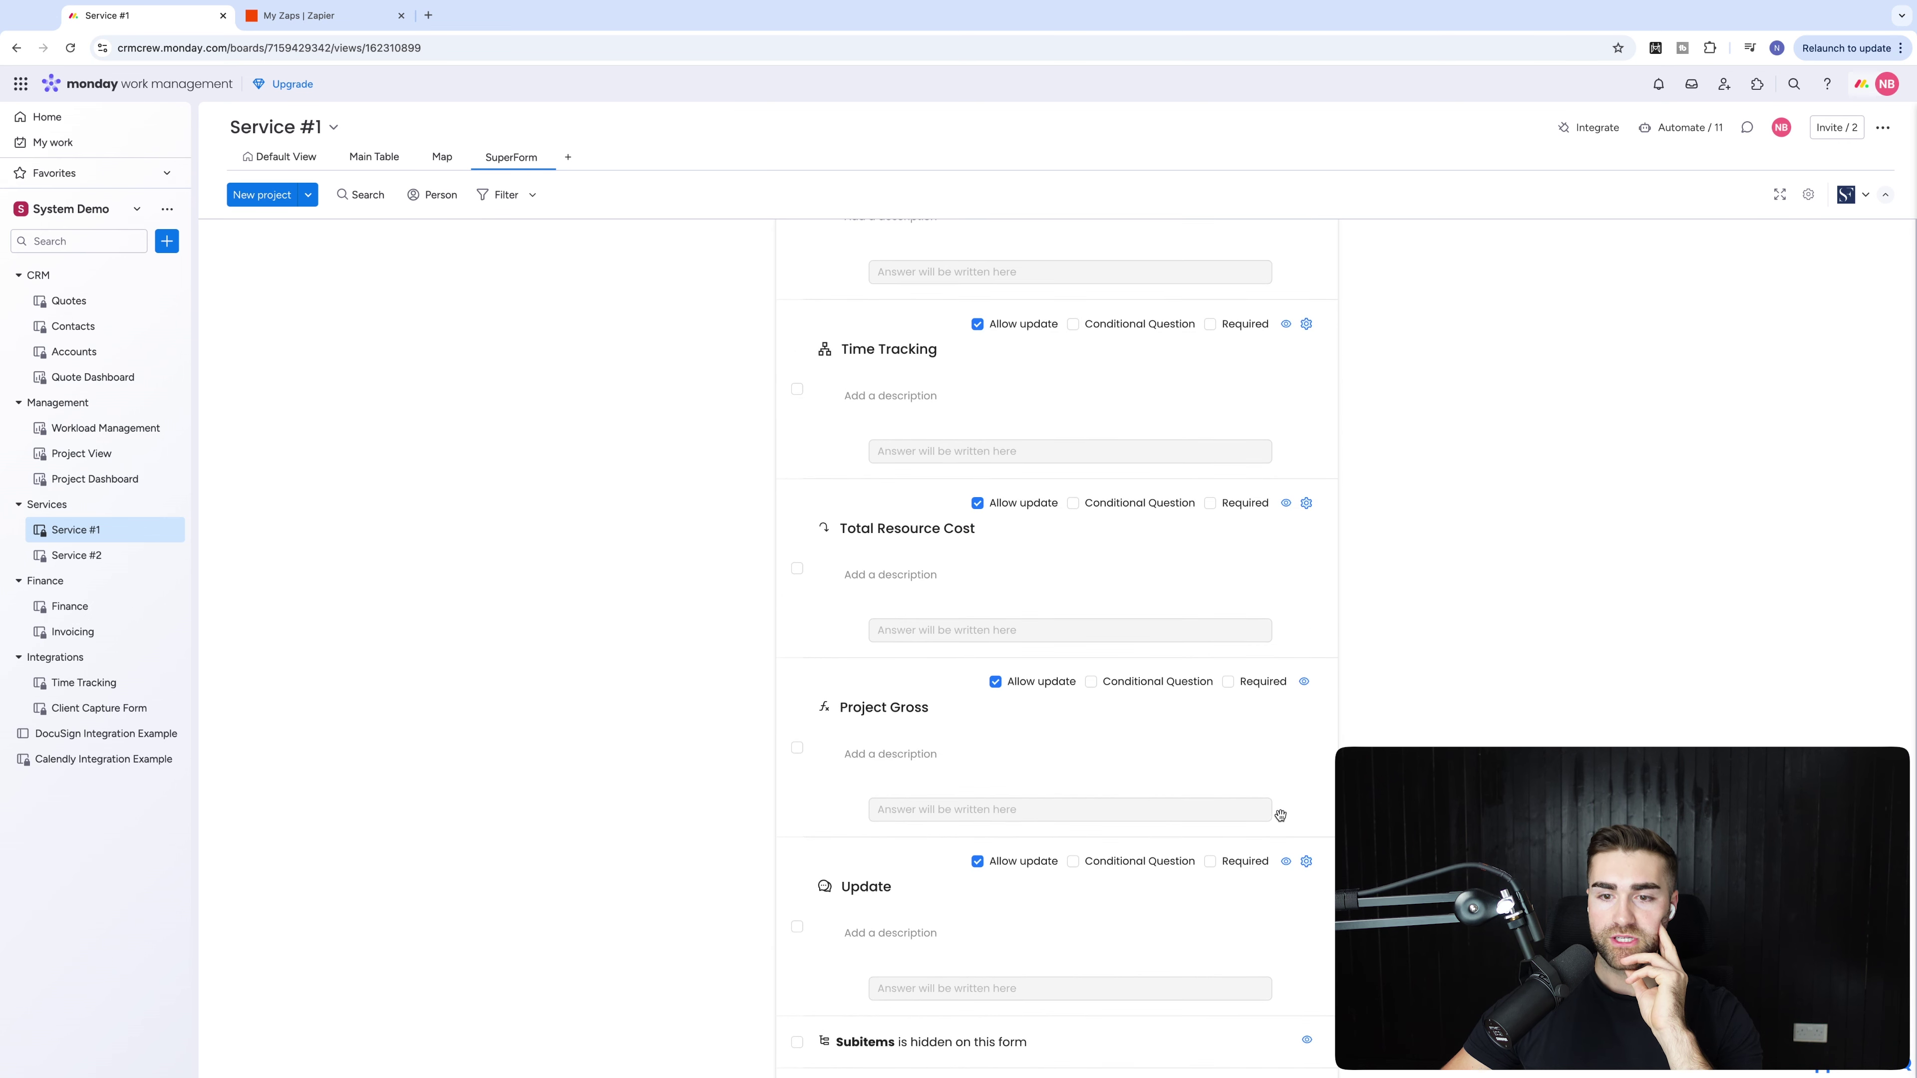
{"action": "left_click", "coordinate": [1285, 862]}
{"action": "left_click", "coordinate": [1300, 757]}
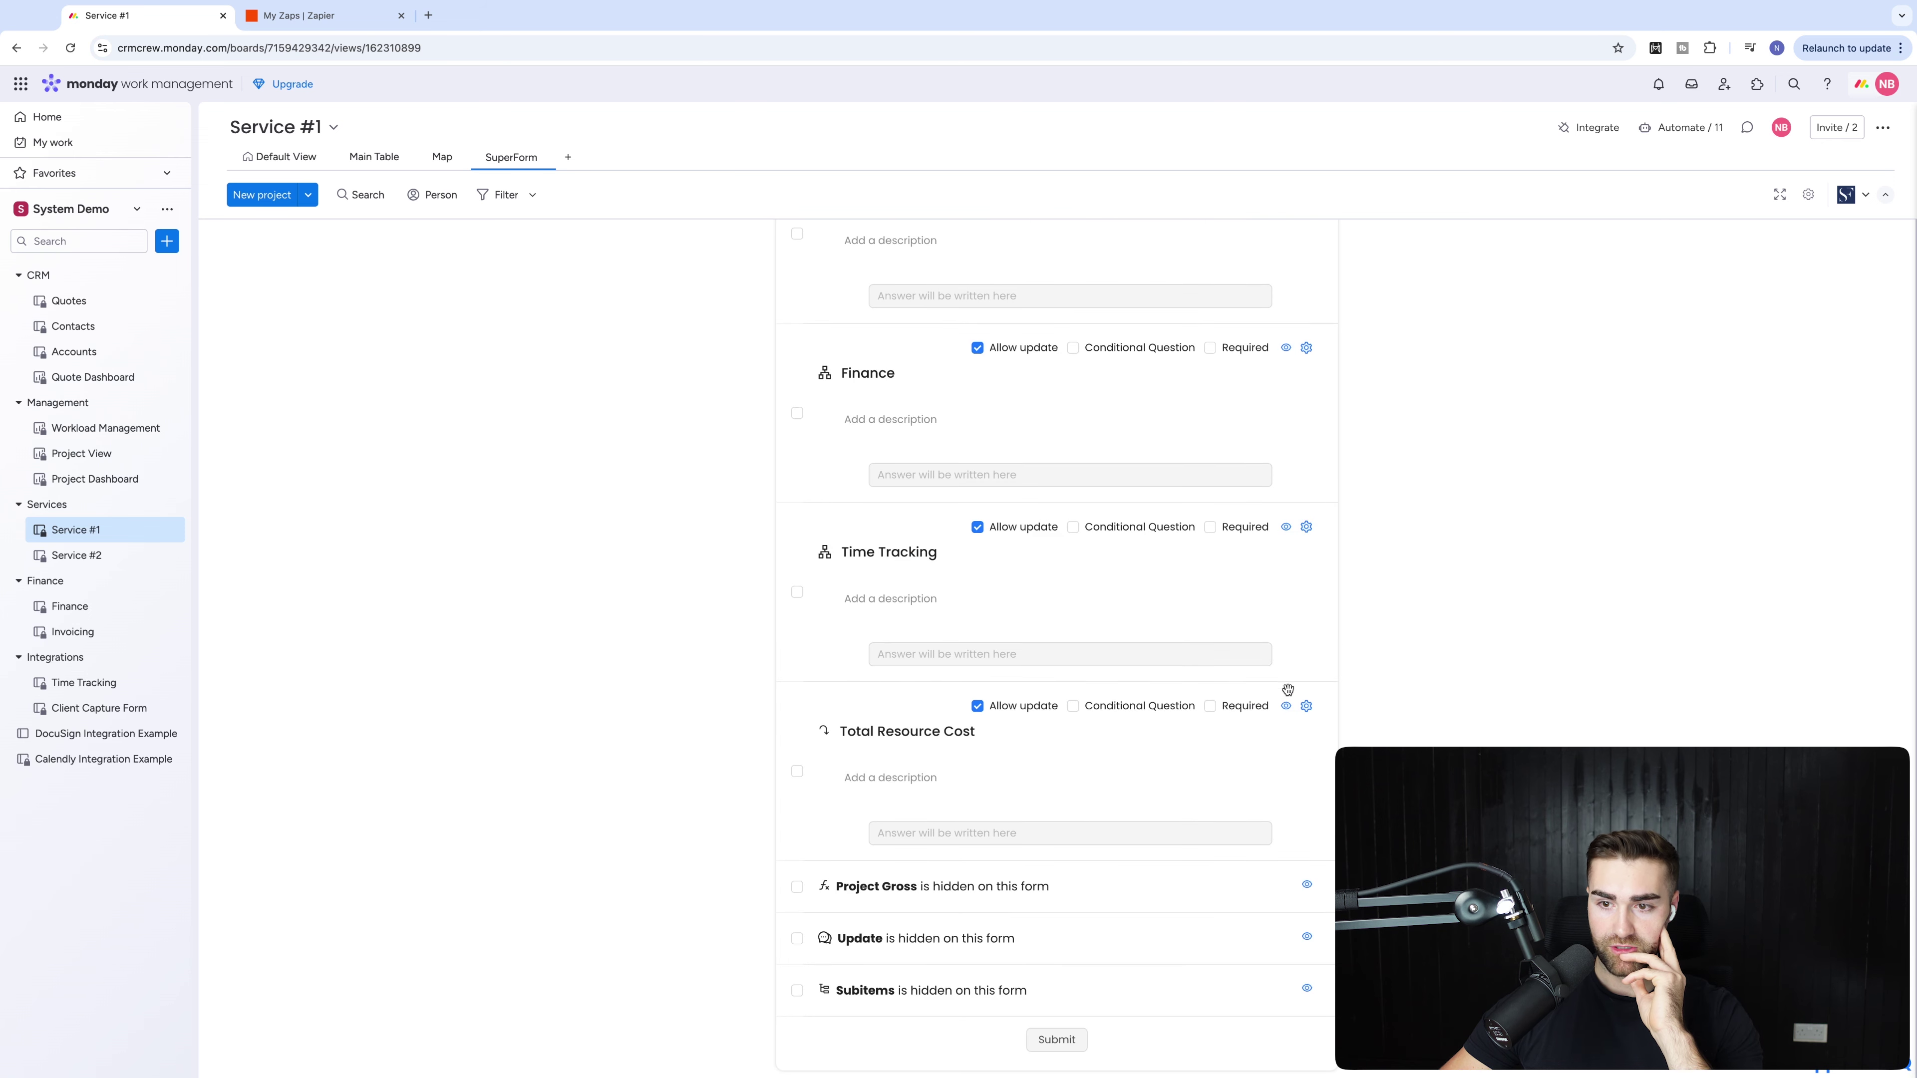
{"action": "left_click", "coordinate": [1286, 706]}
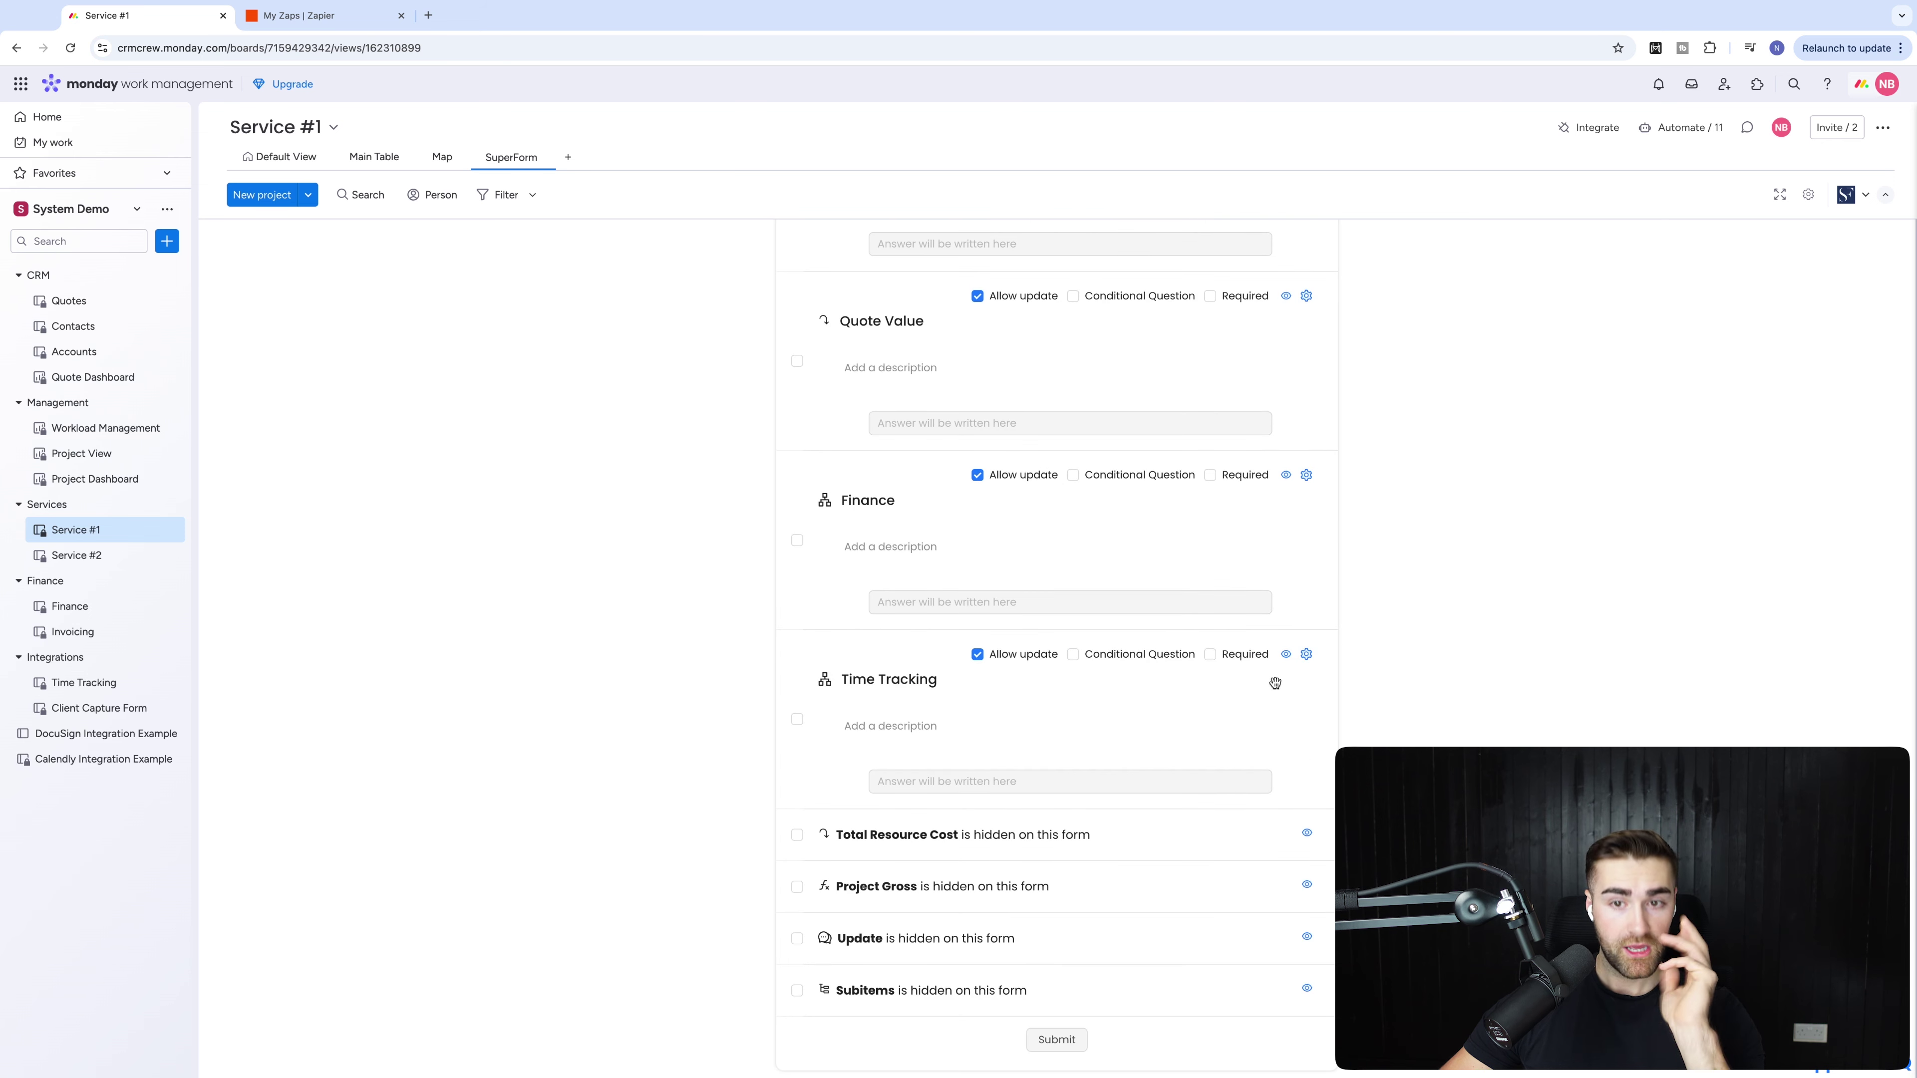
{"action": "left_click", "coordinate": [1286, 655]}
{"action": "left_click", "coordinate": [1286, 603]}
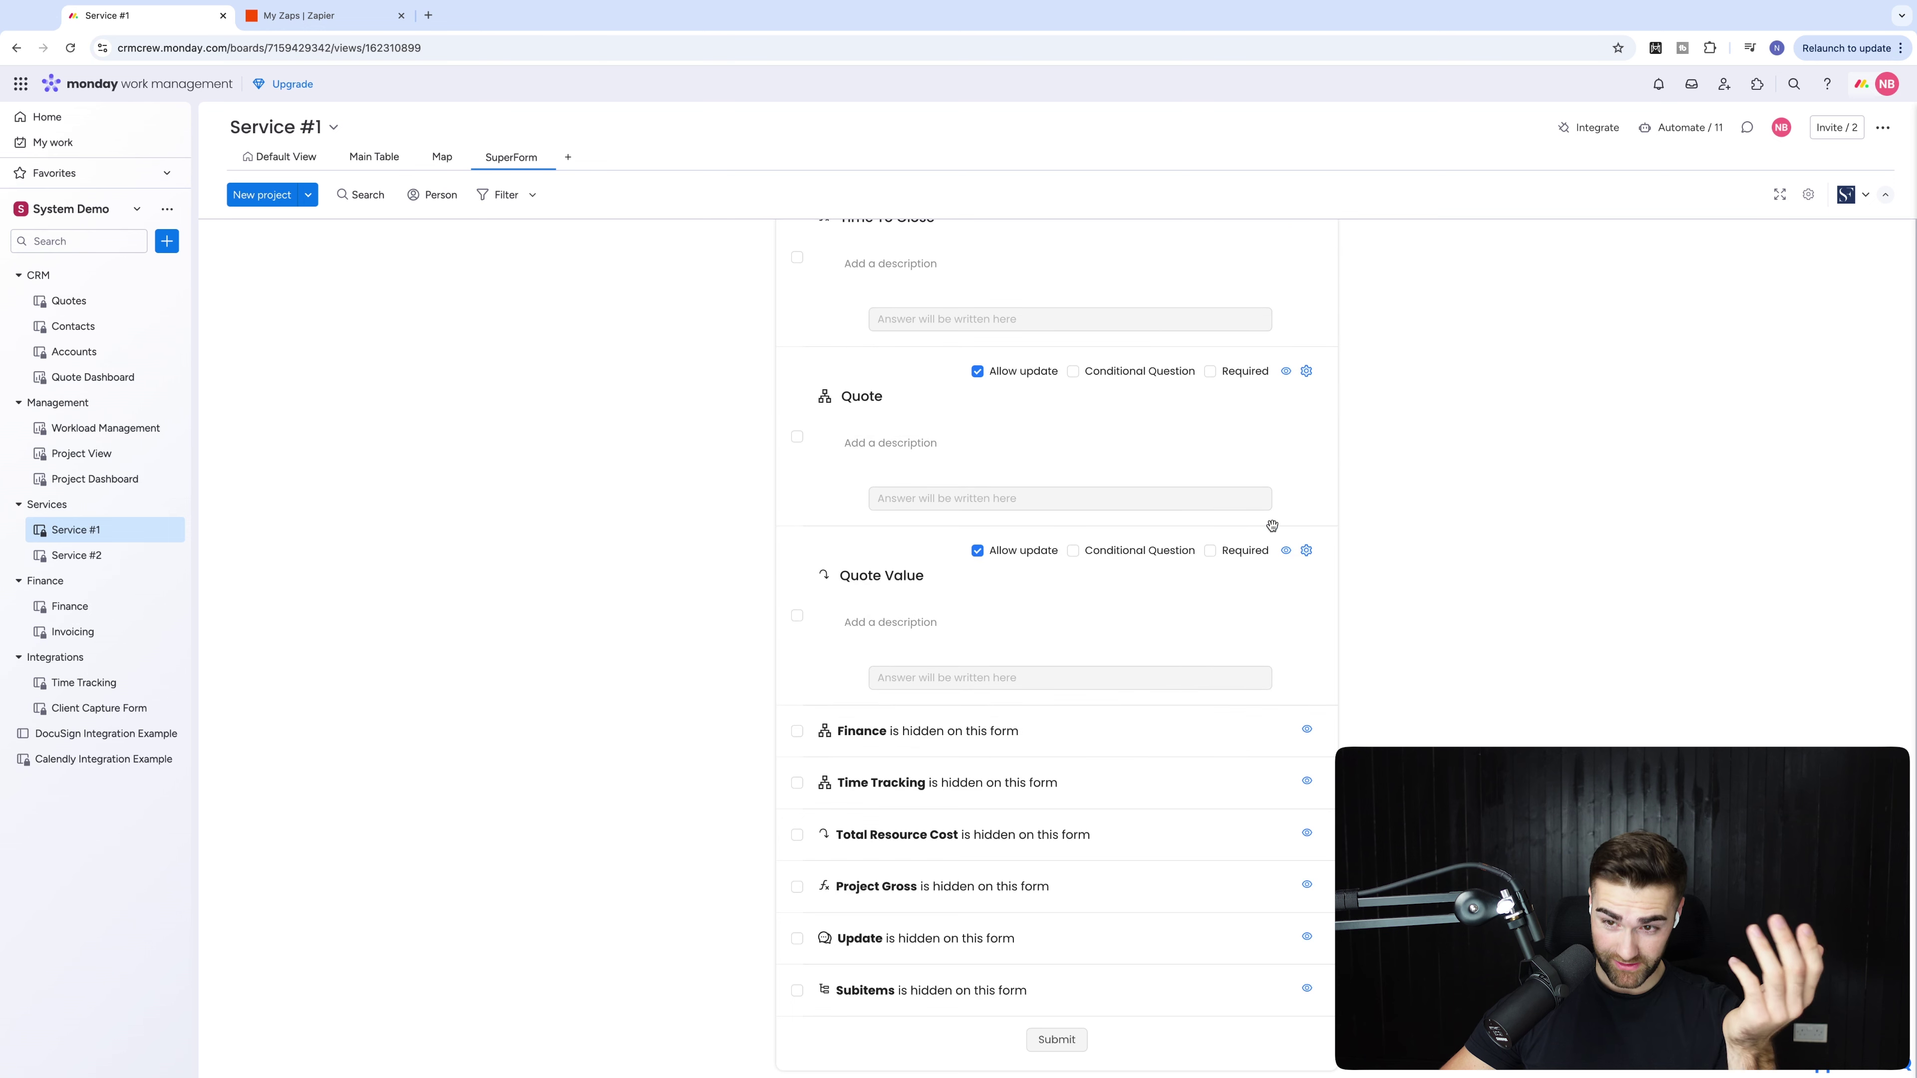
Hide Quote Value, Quote, Time To Close, Date Completed, Date Created and Contacts too.
{"action": "left_click", "coordinate": [1285, 550]}
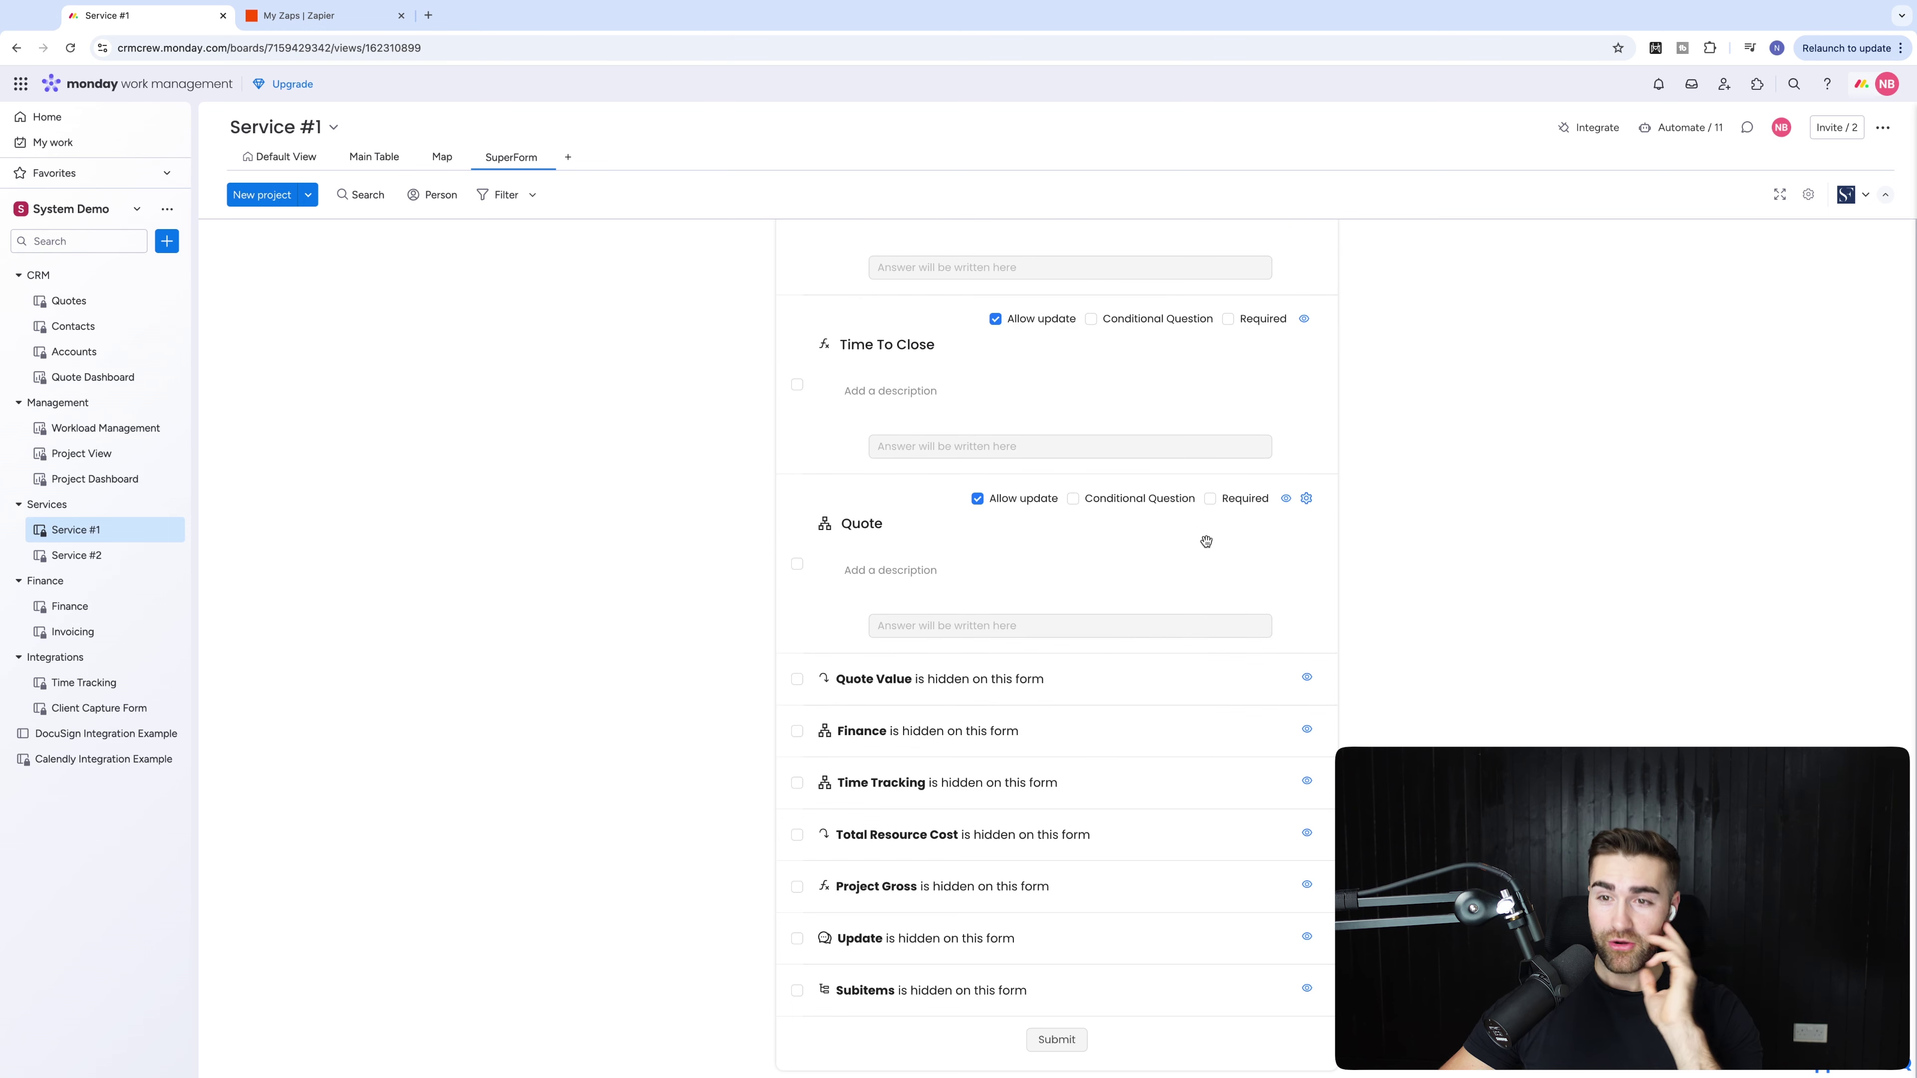
{"action": "left_click", "coordinate": [1287, 499]}
{"action": "left_click", "coordinate": [1303, 580]}
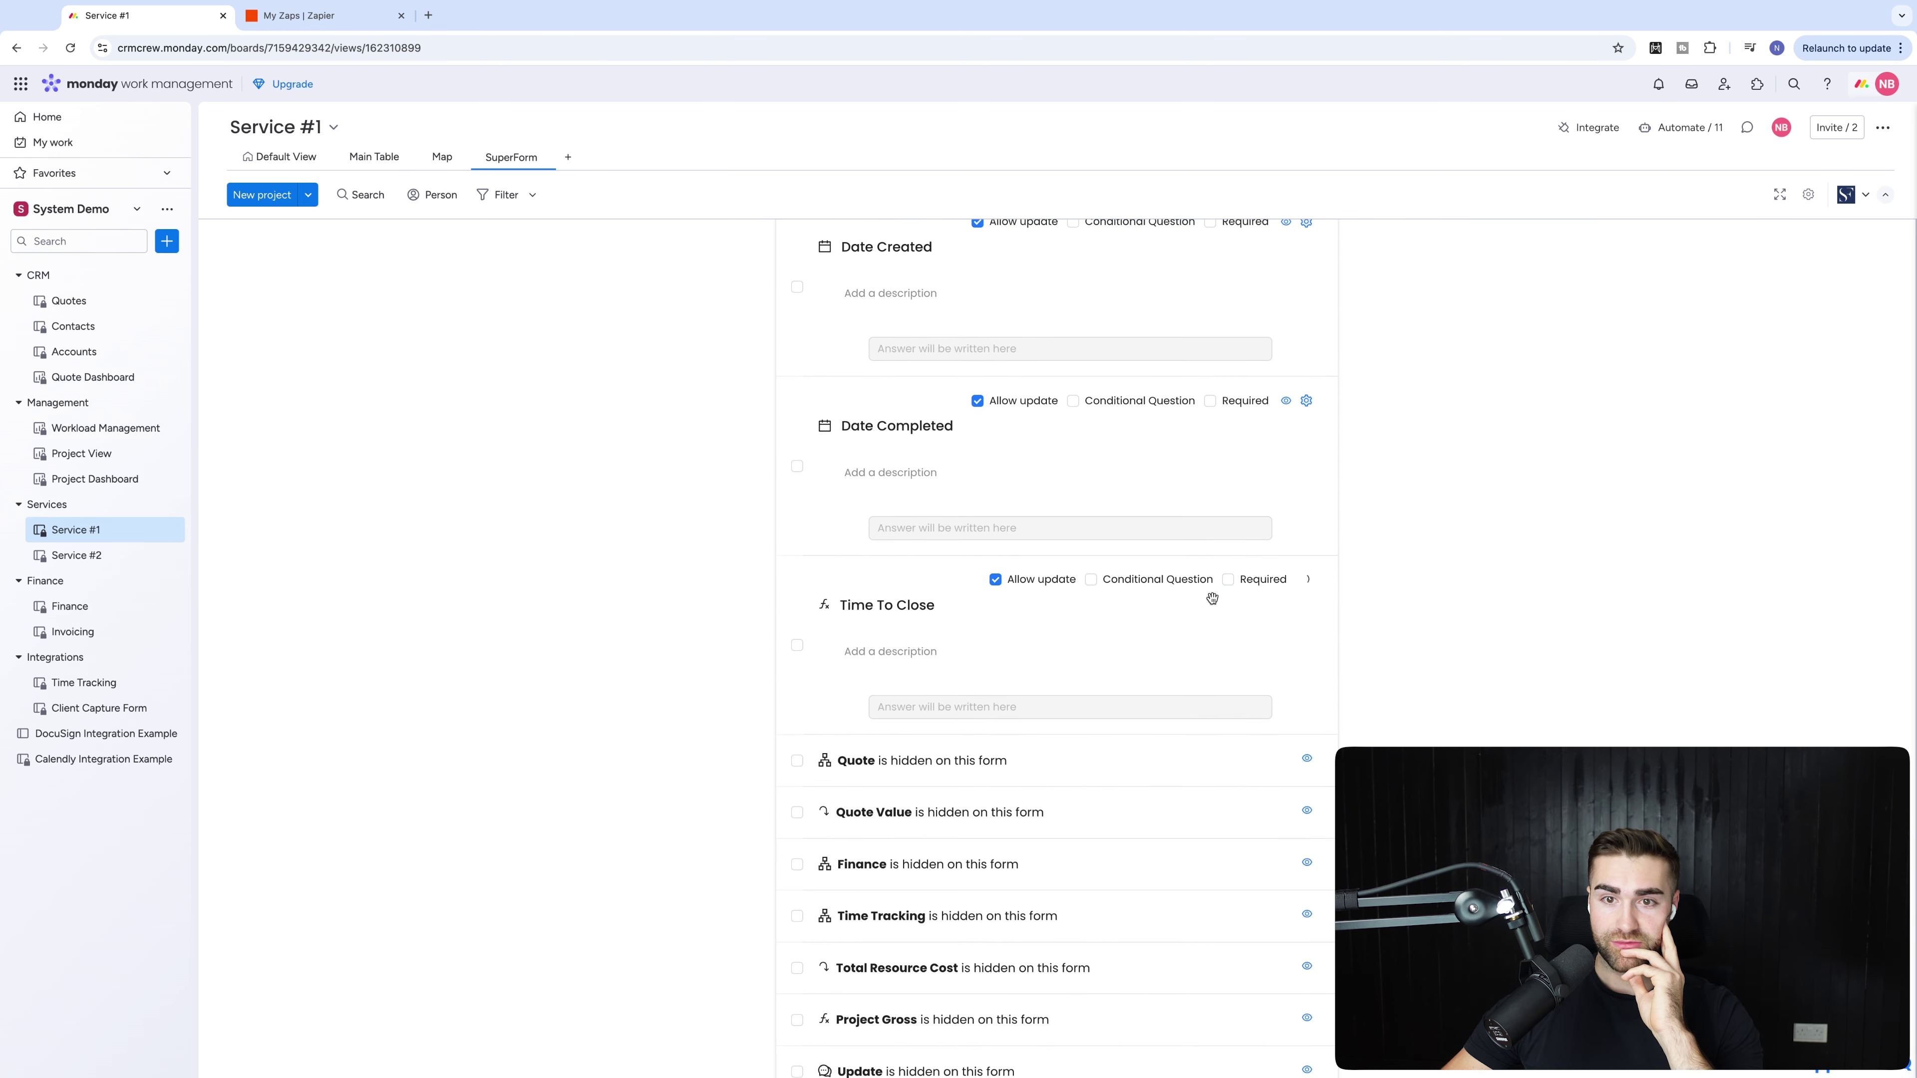
{"action": "left_click", "coordinate": [1284, 427]}
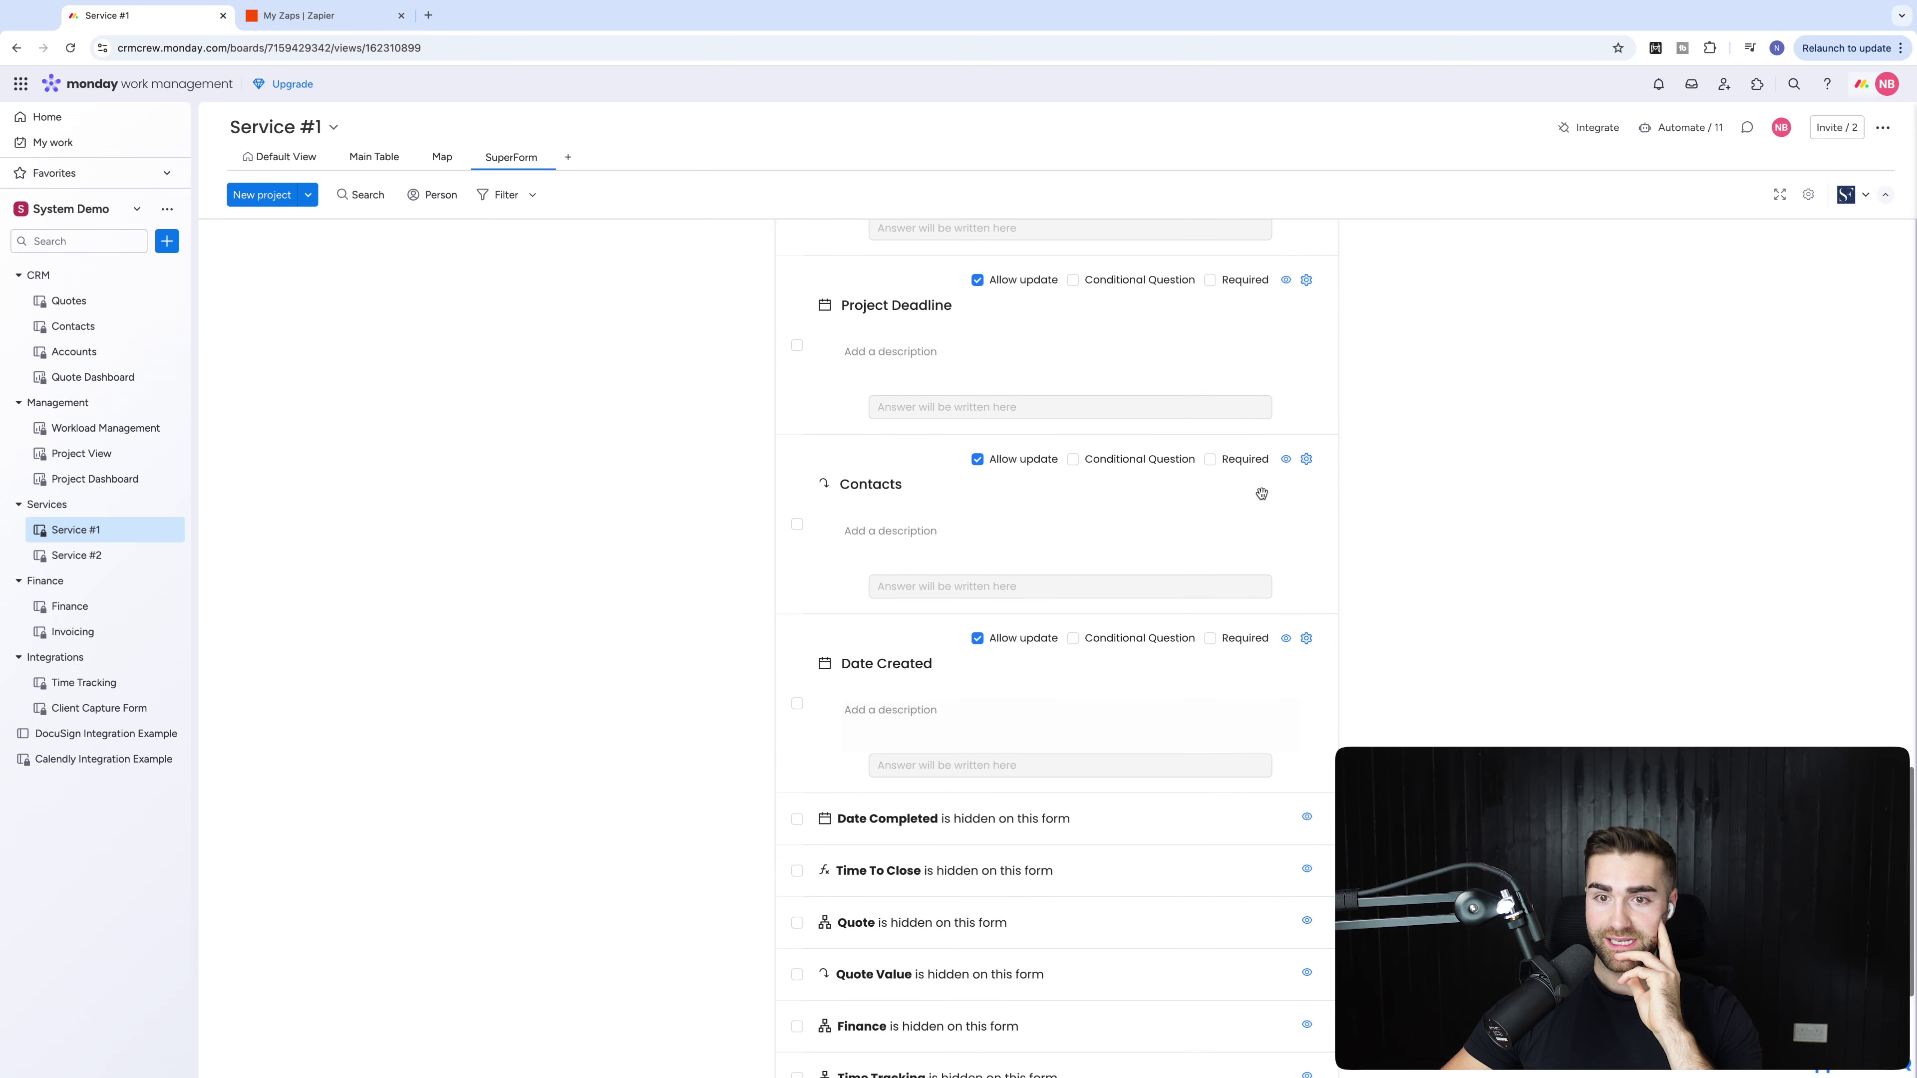
{"action": "left_click", "coordinate": [1286, 639]}
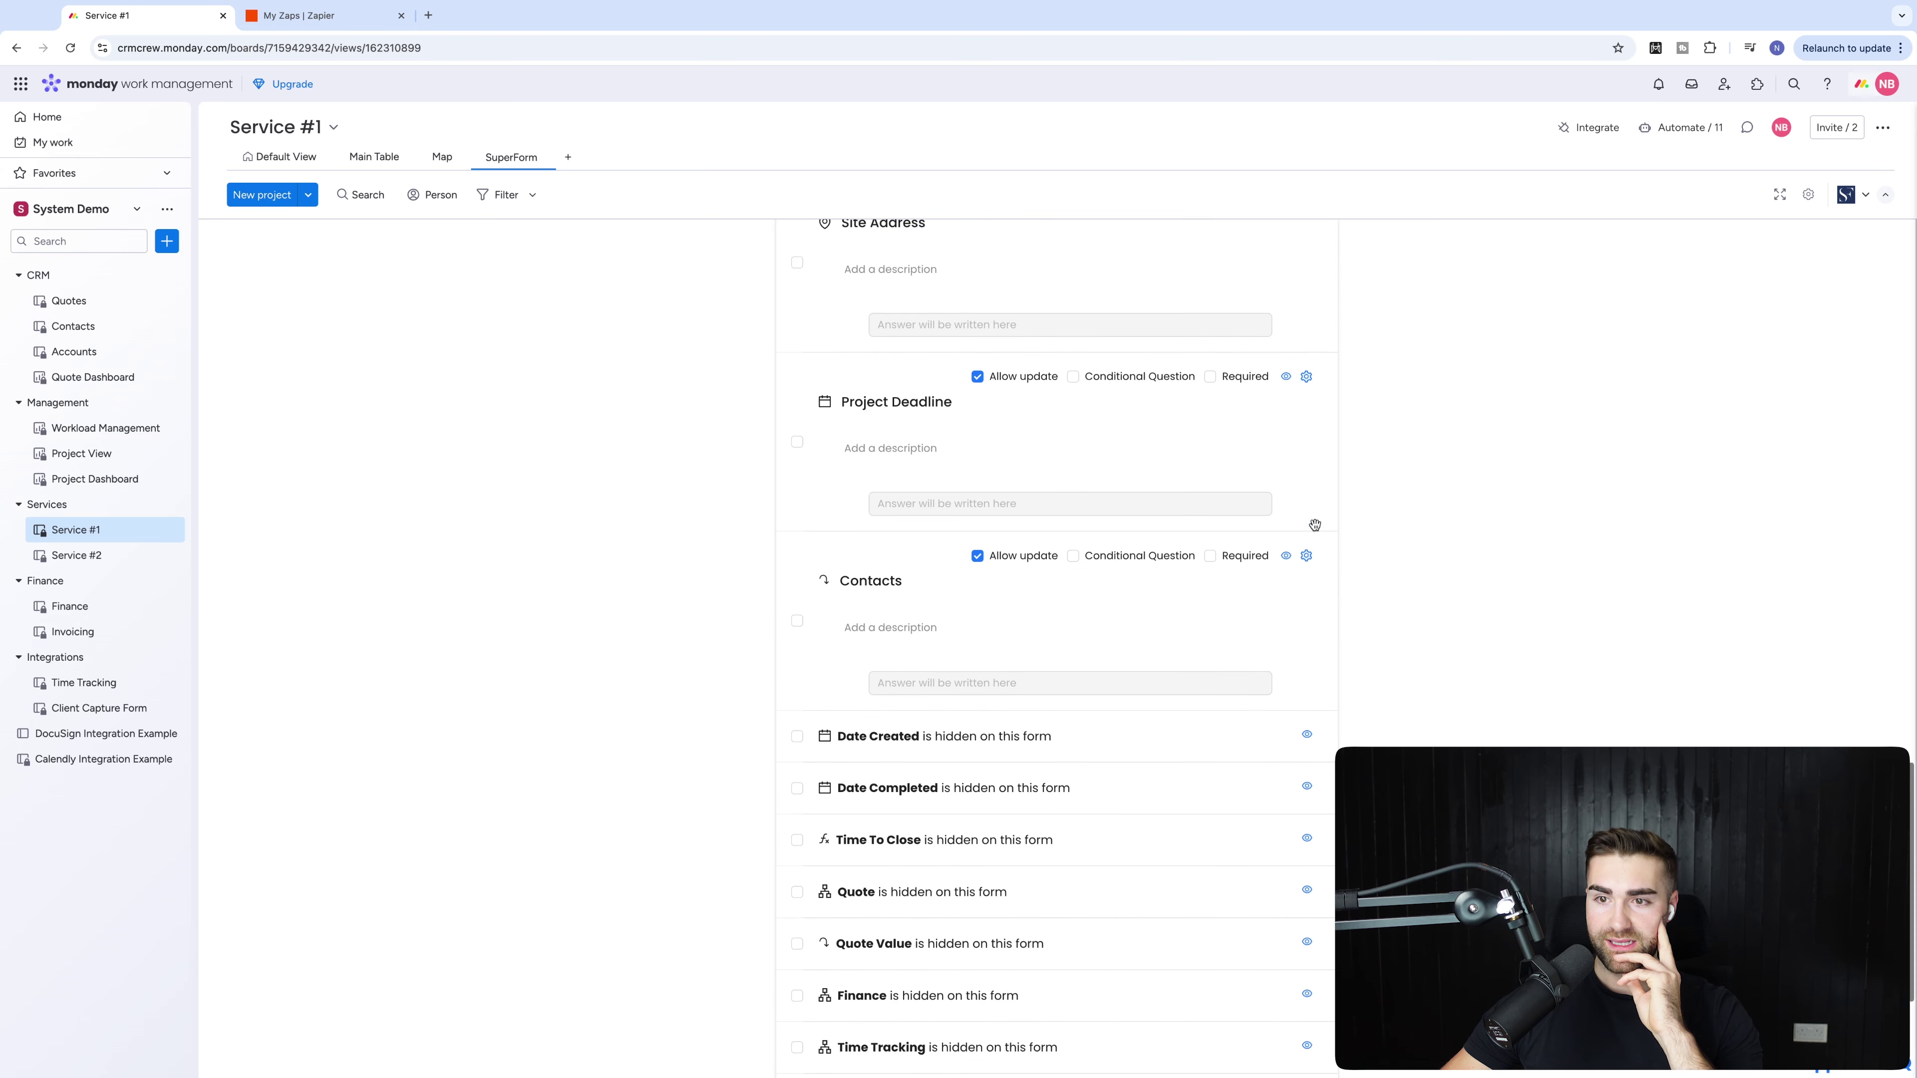
{"action": "left_click", "coordinate": [1285, 557]}
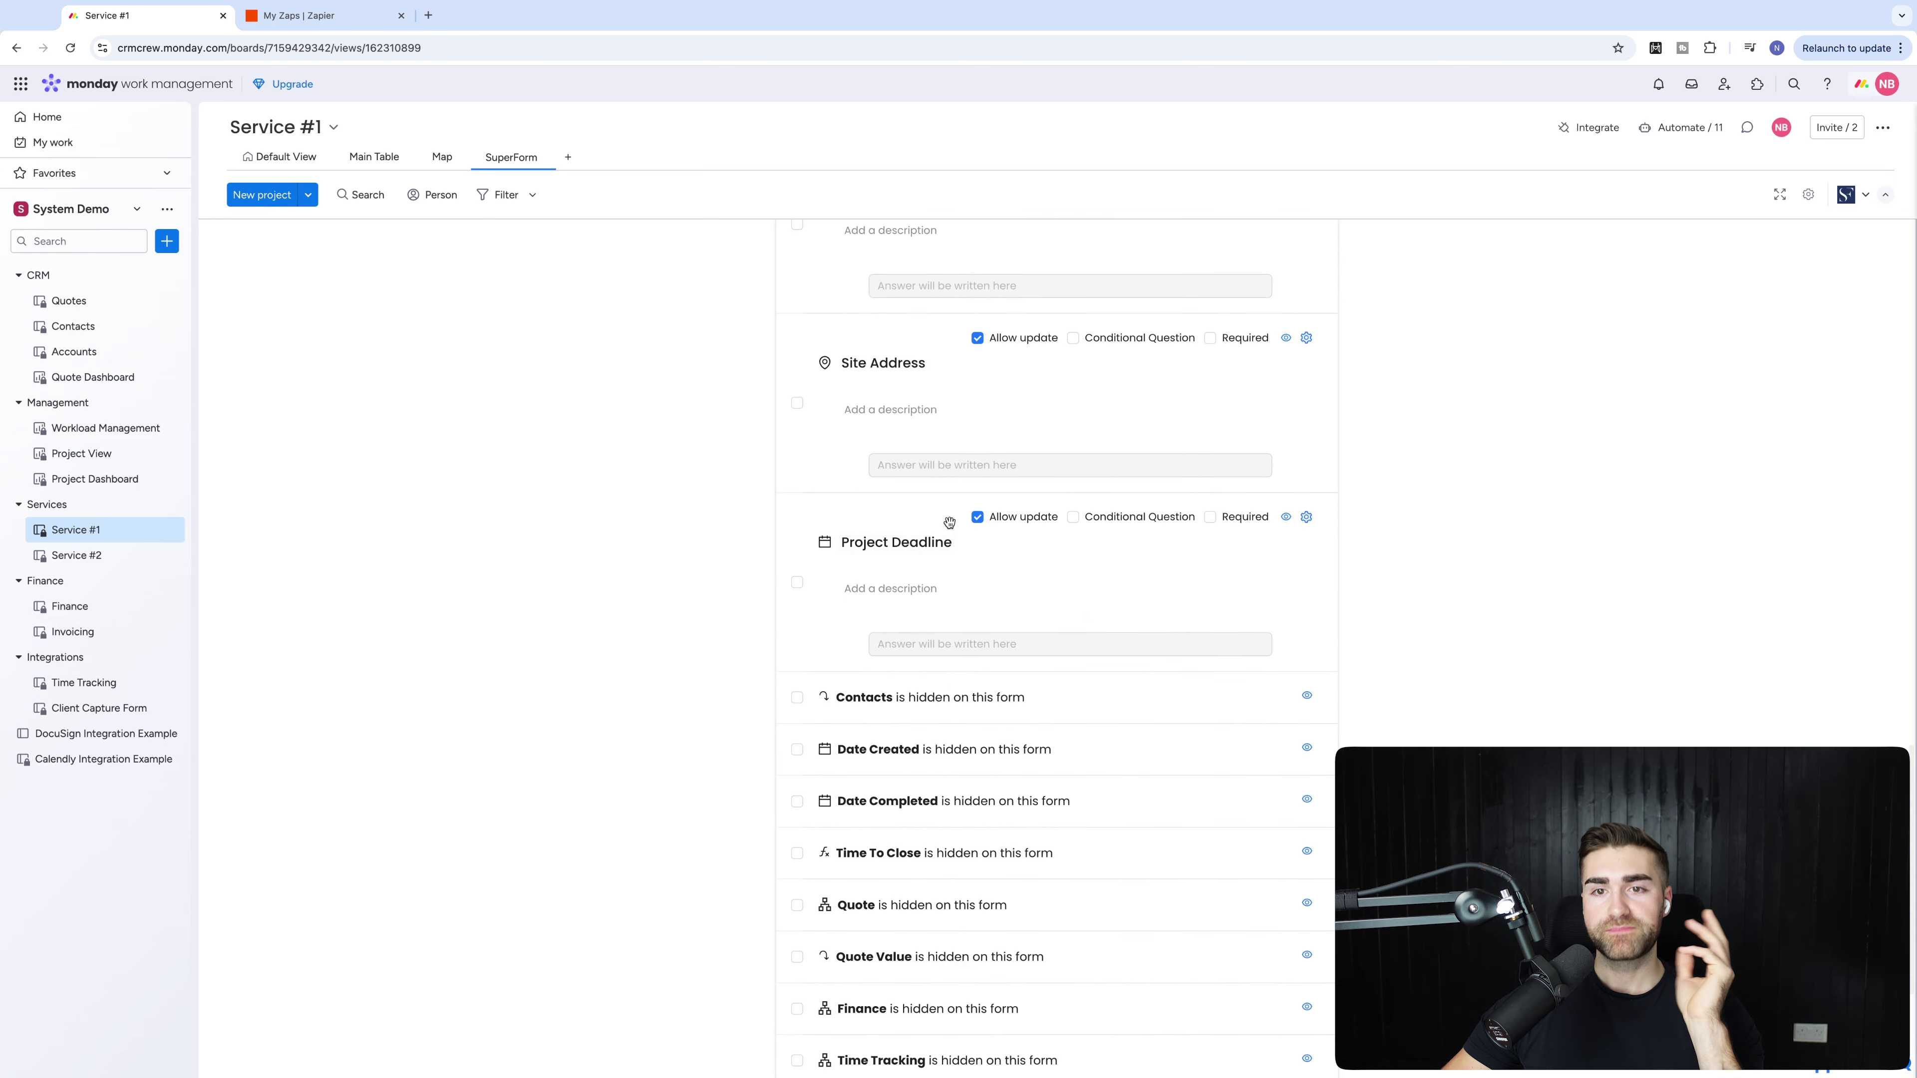
{"action": "scroll", "coordinate": [911, 557], "scroll_direction": "up", "scroll_amount": 2}
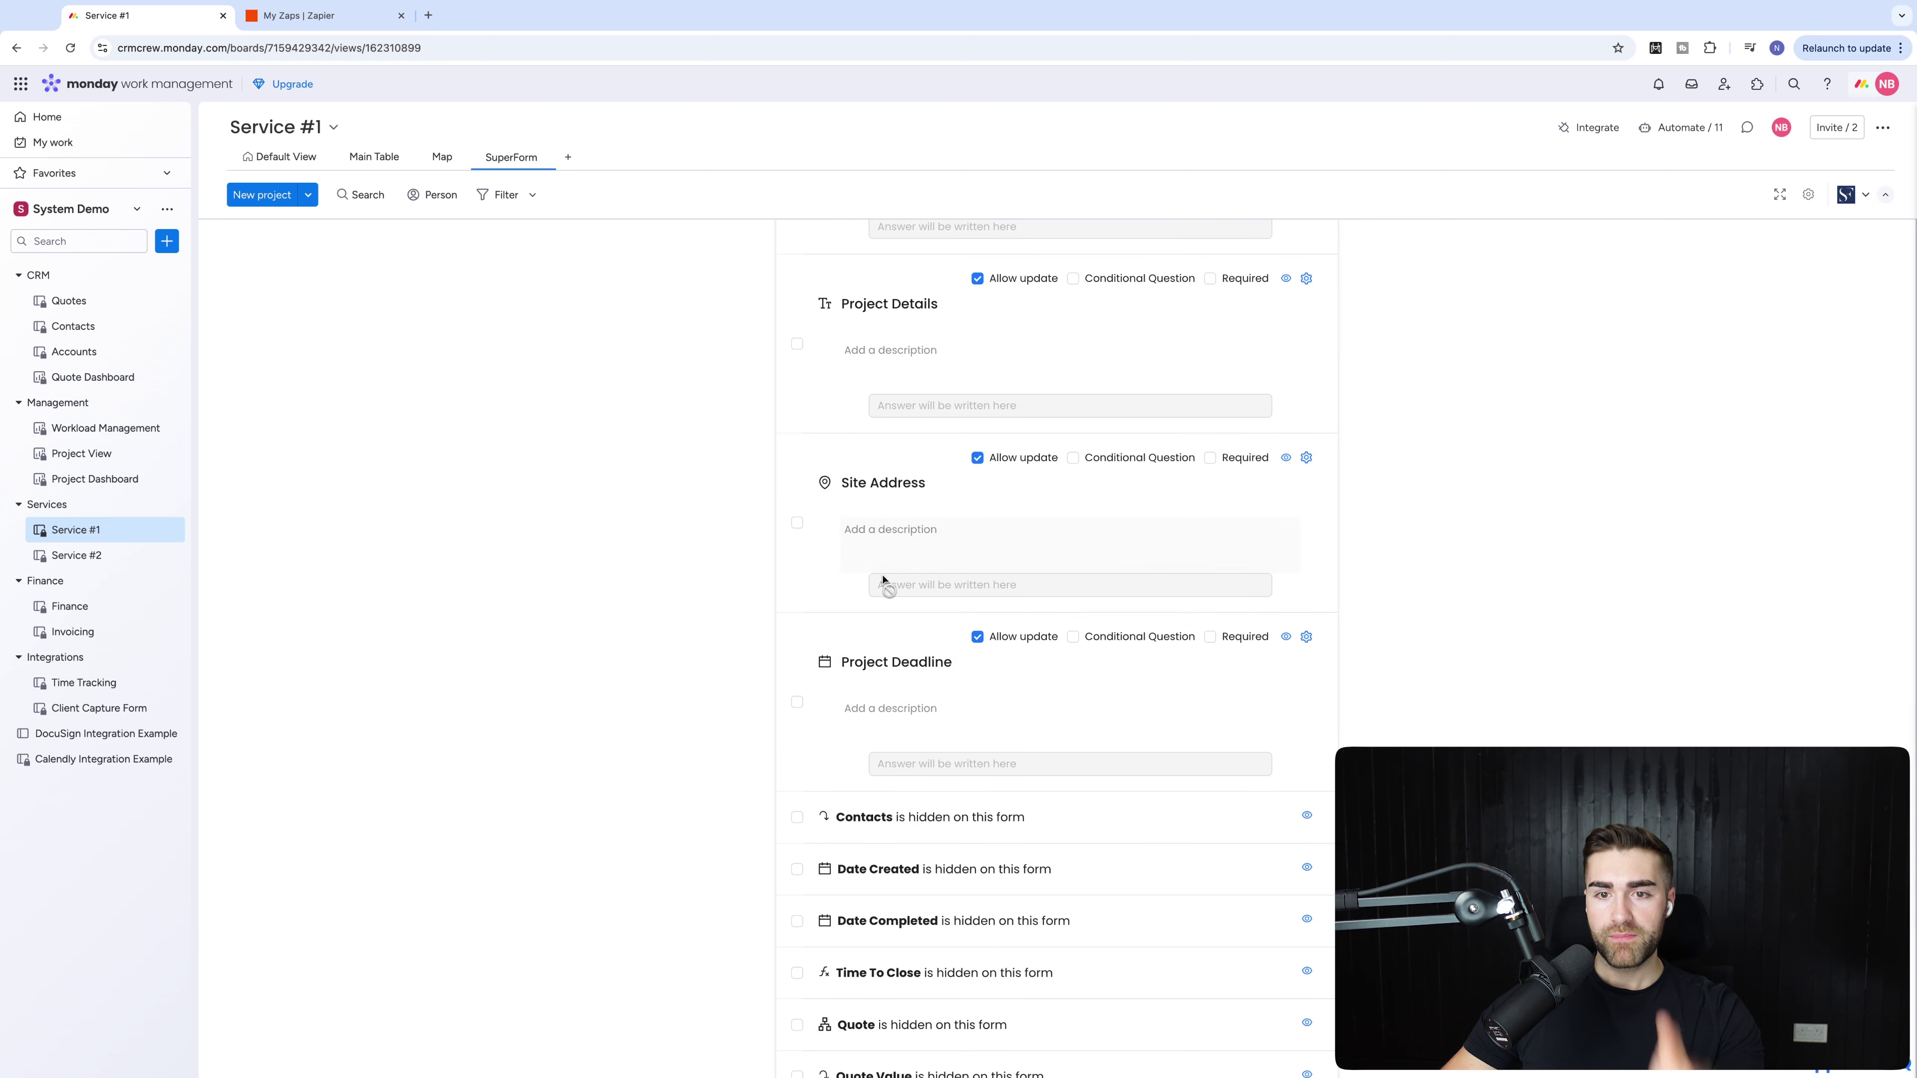
{"action": "scroll", "coordinate": [886, 481], "scroll_direction": "up", "scroll_amount": 6}
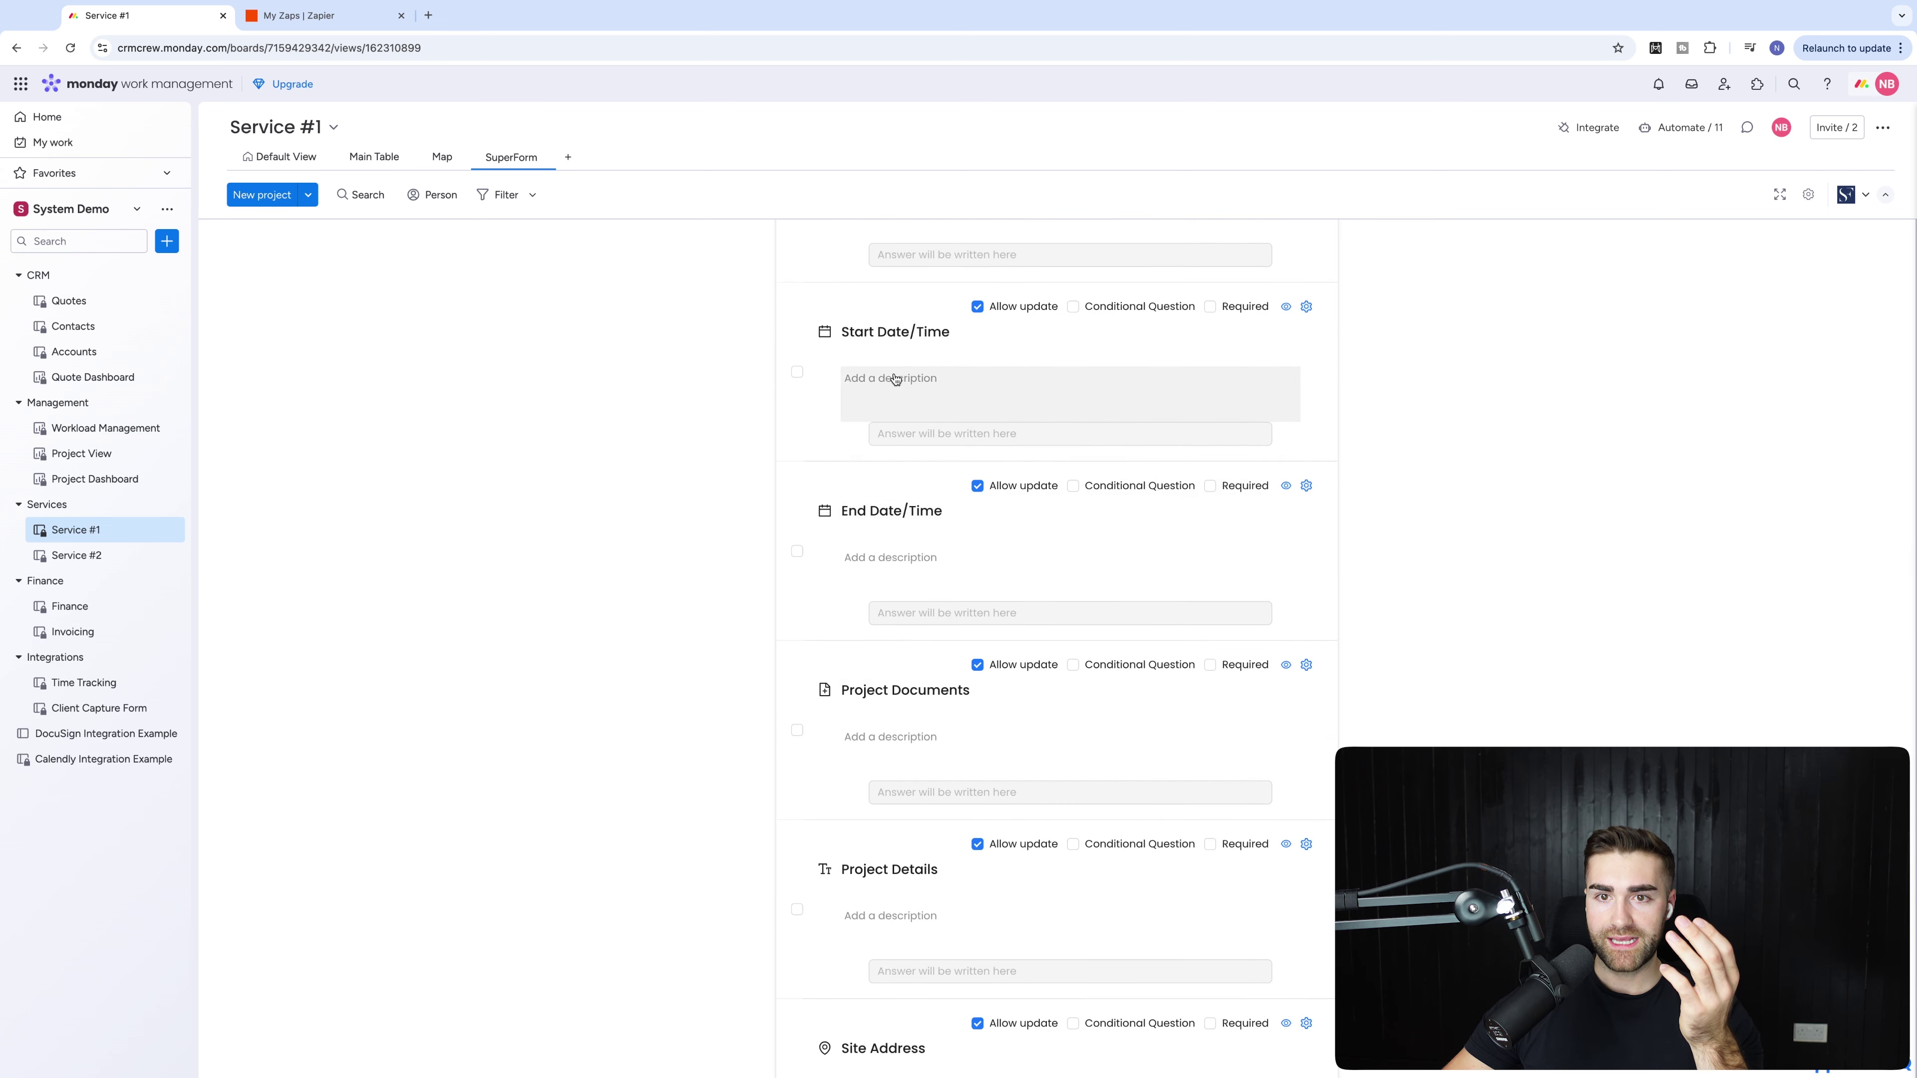
{"action": "scroll", "coordinate": [889, 408], "scroll_direction": "up", "scroll_amount": 3}
{"action": "scroll", "coordinate": [888, 410], "scroll_direction": "up", "scroll_amount": 1}
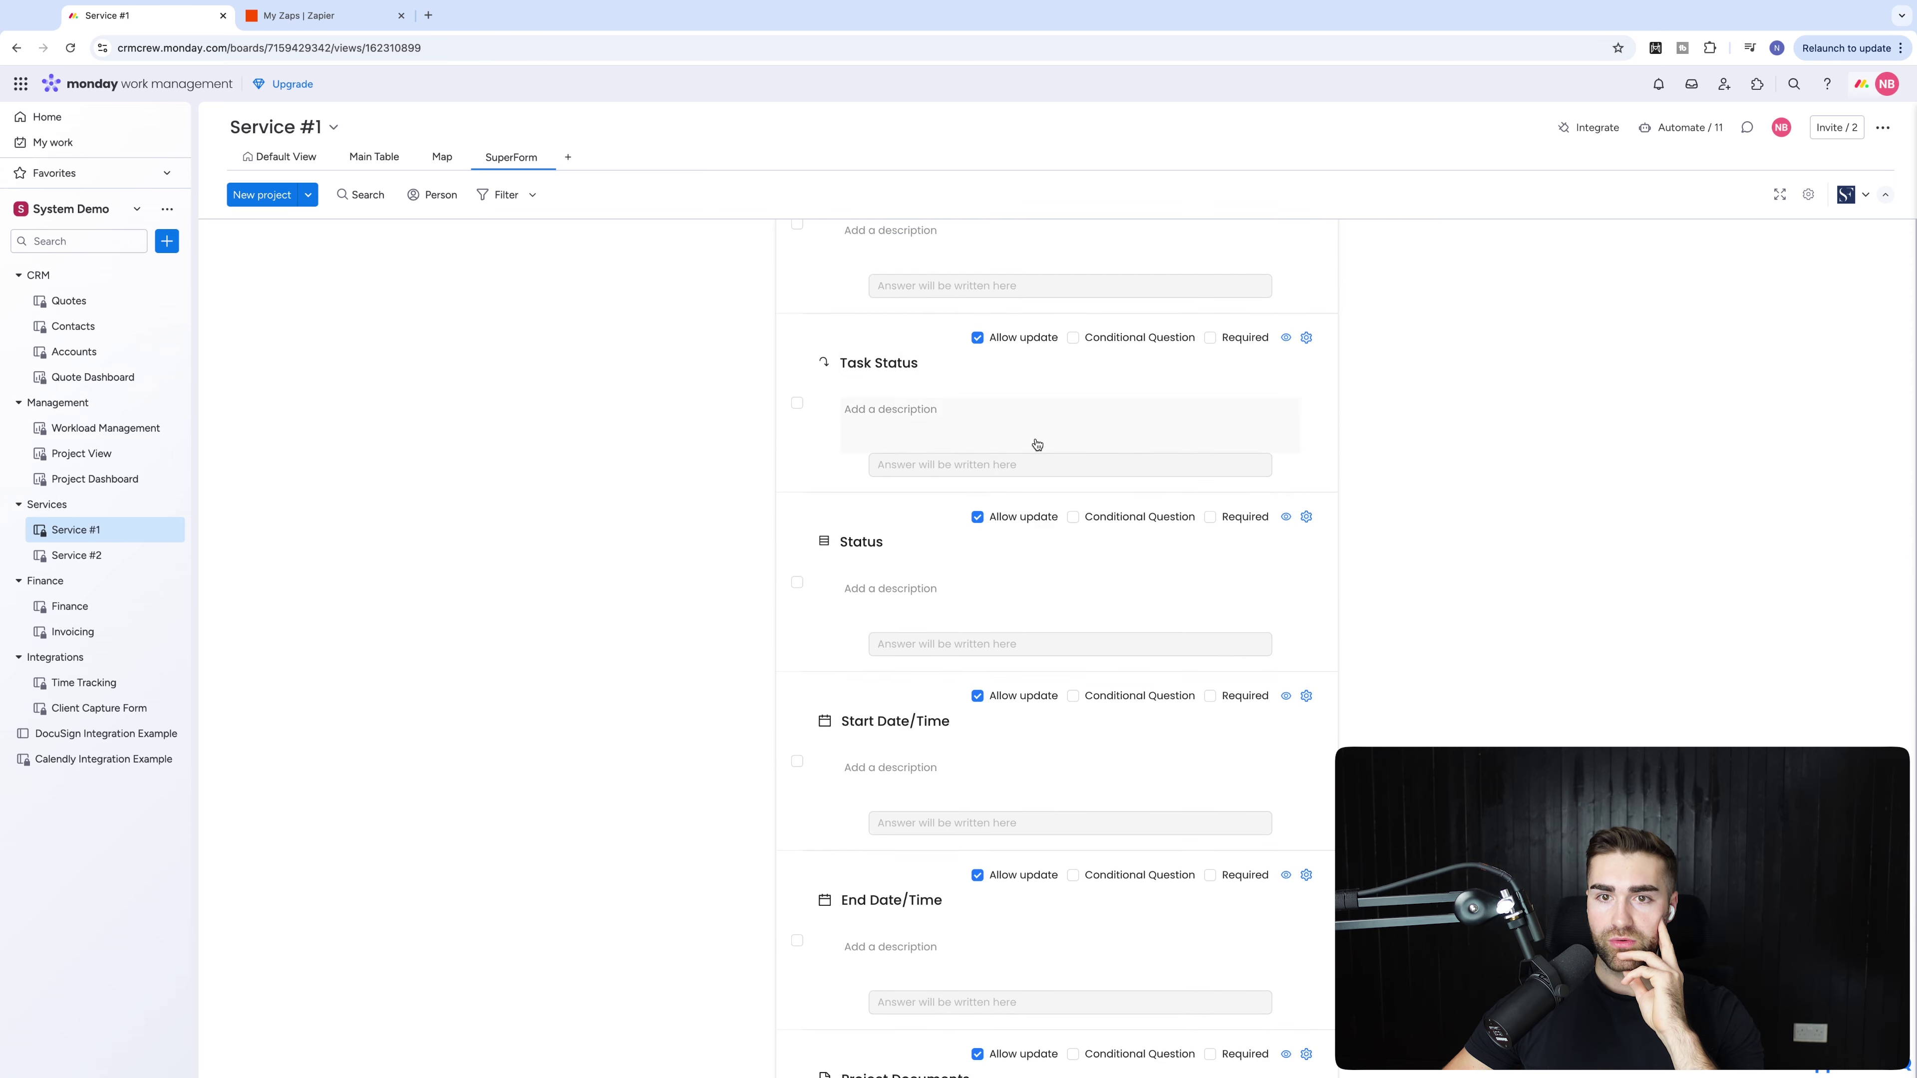
{"action": "scroll", "coordinate": [1035, 441], "scroll_direction": "up", "scroll_amount": 2}
{"action": "scroll", "coordinate": [1034, 438], "scroll_direction": "up", "scroll_amount": 5}
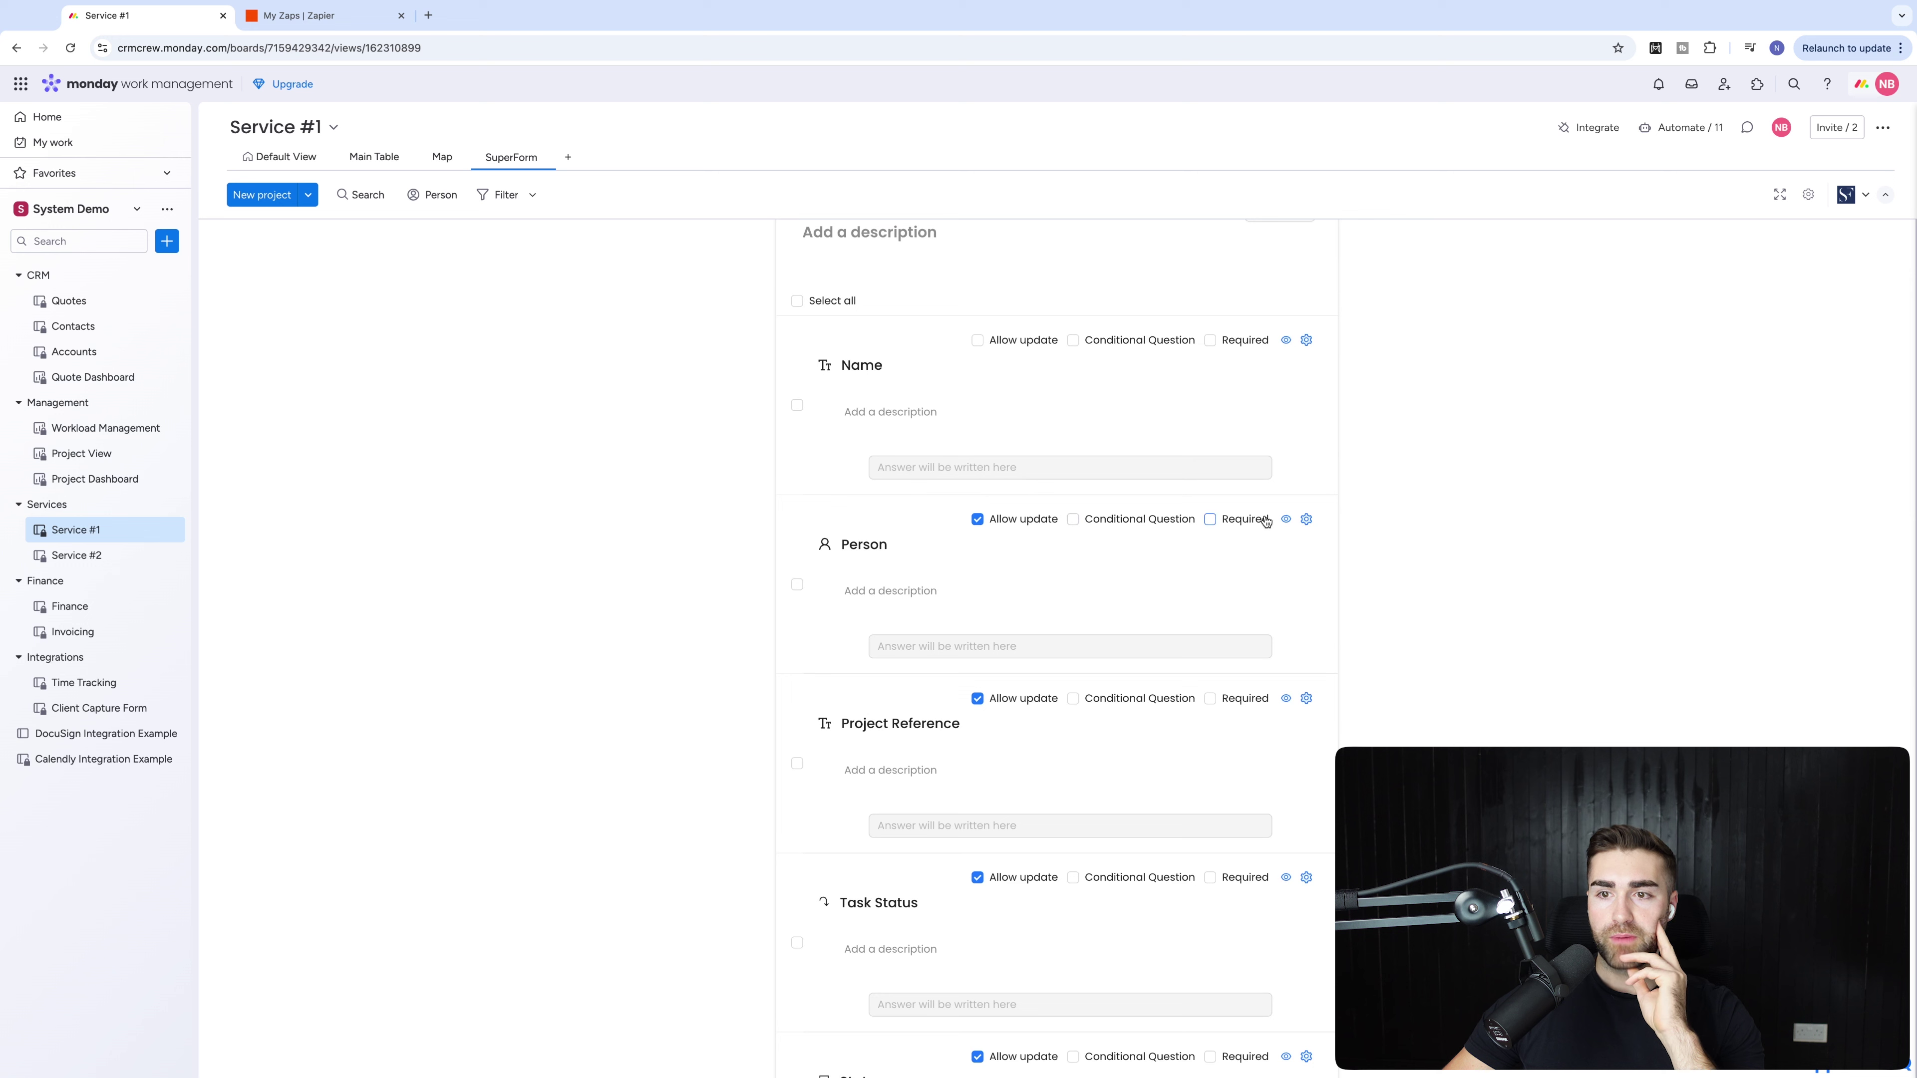
Turn off Allow update for Person, then hide Task Status and move it below Contacts.
{"action": "left_click", "coordinate": [1007, 520]}
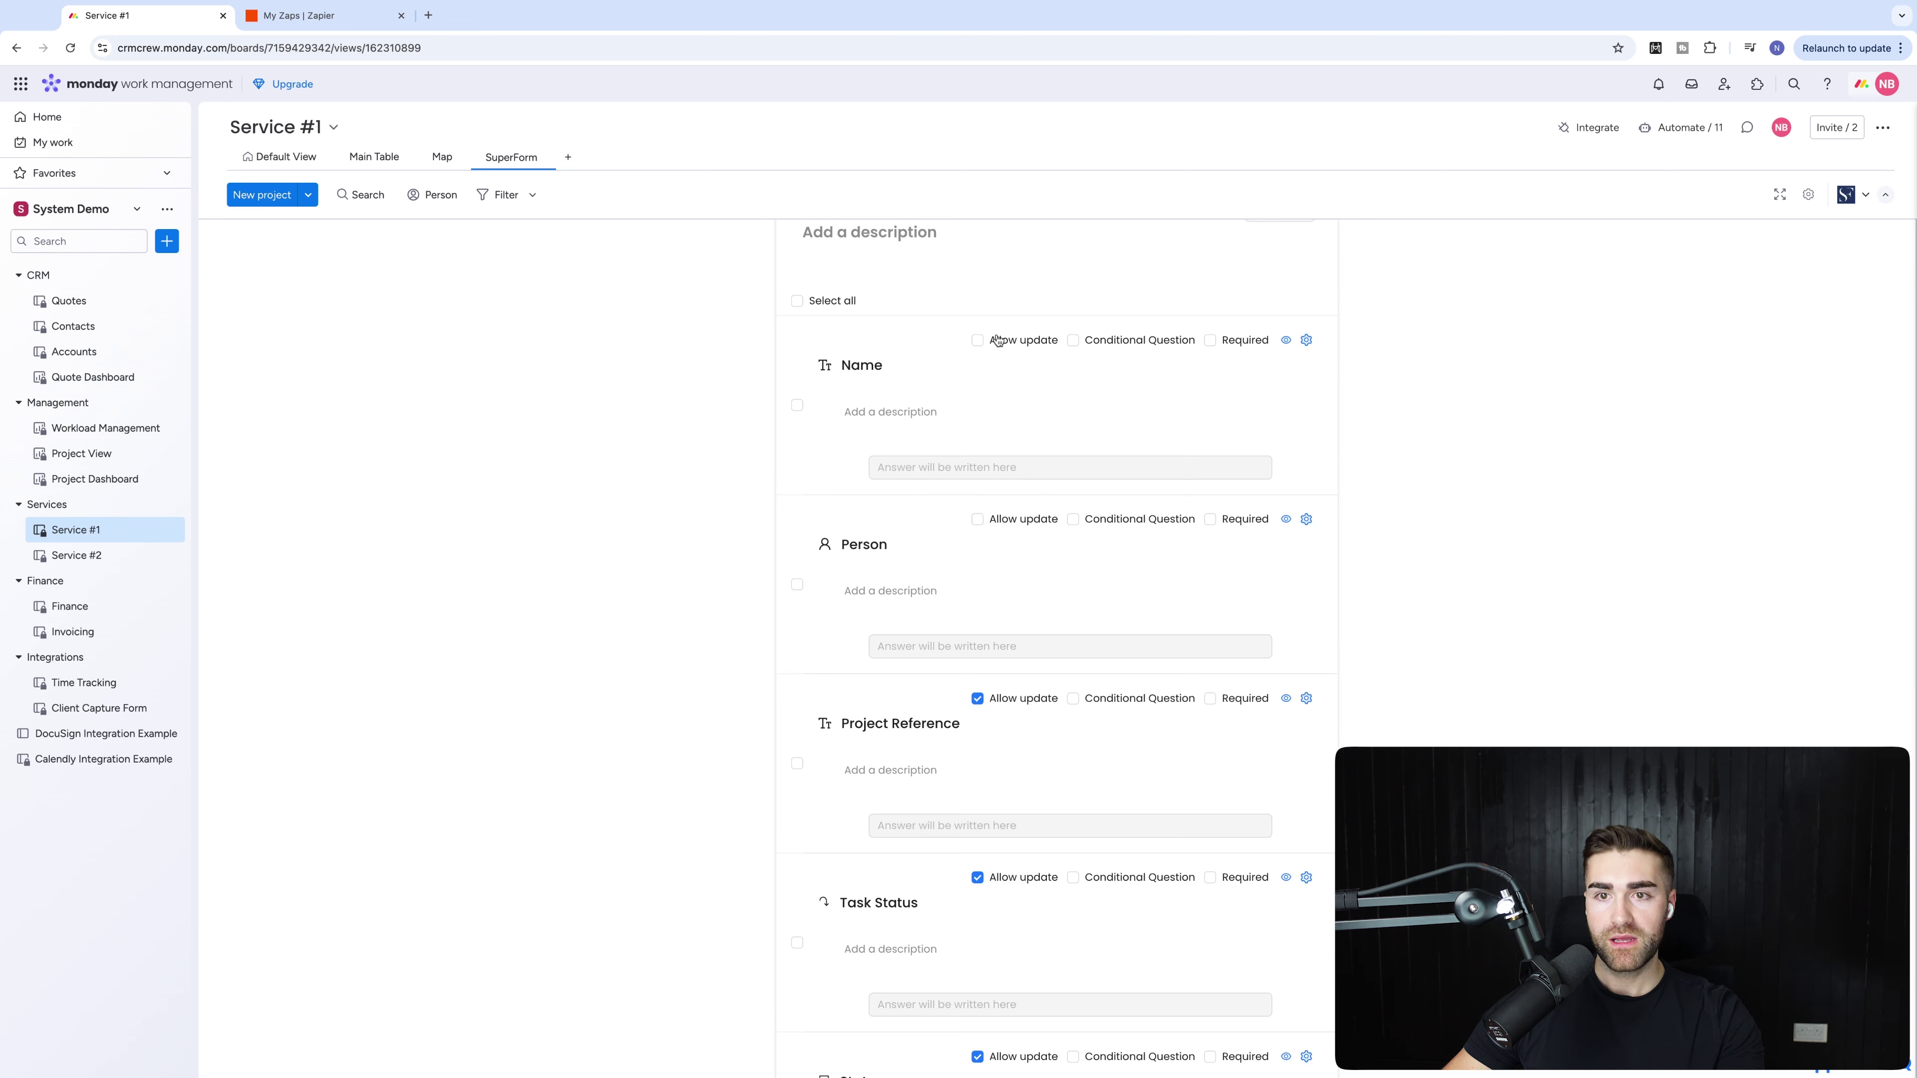
{"action": "scroll", "coordinate": [943, 468], "scroll_direction": "down", "scroll_amount": 2}
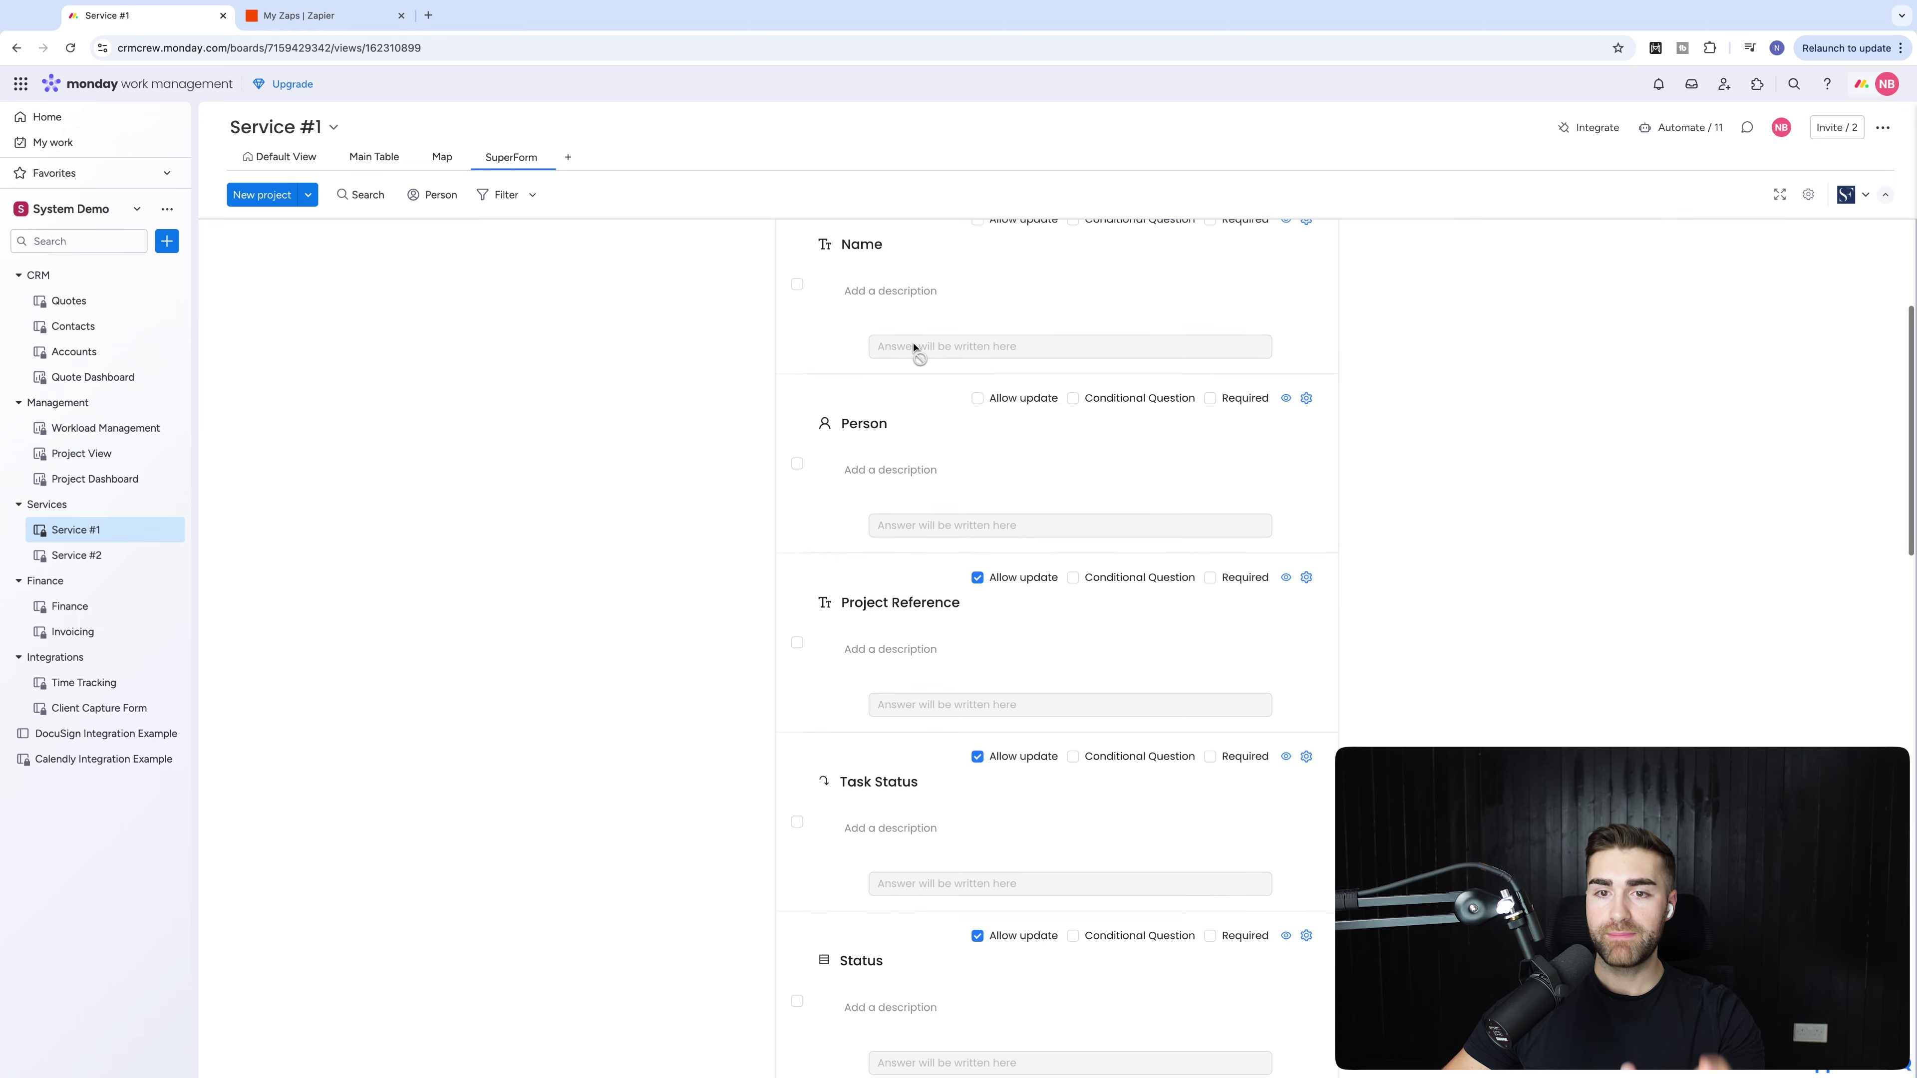
{"action": "scroll", "coordinate": [989, 642], "scroll_direction": "down", "scroll_amount": 2}
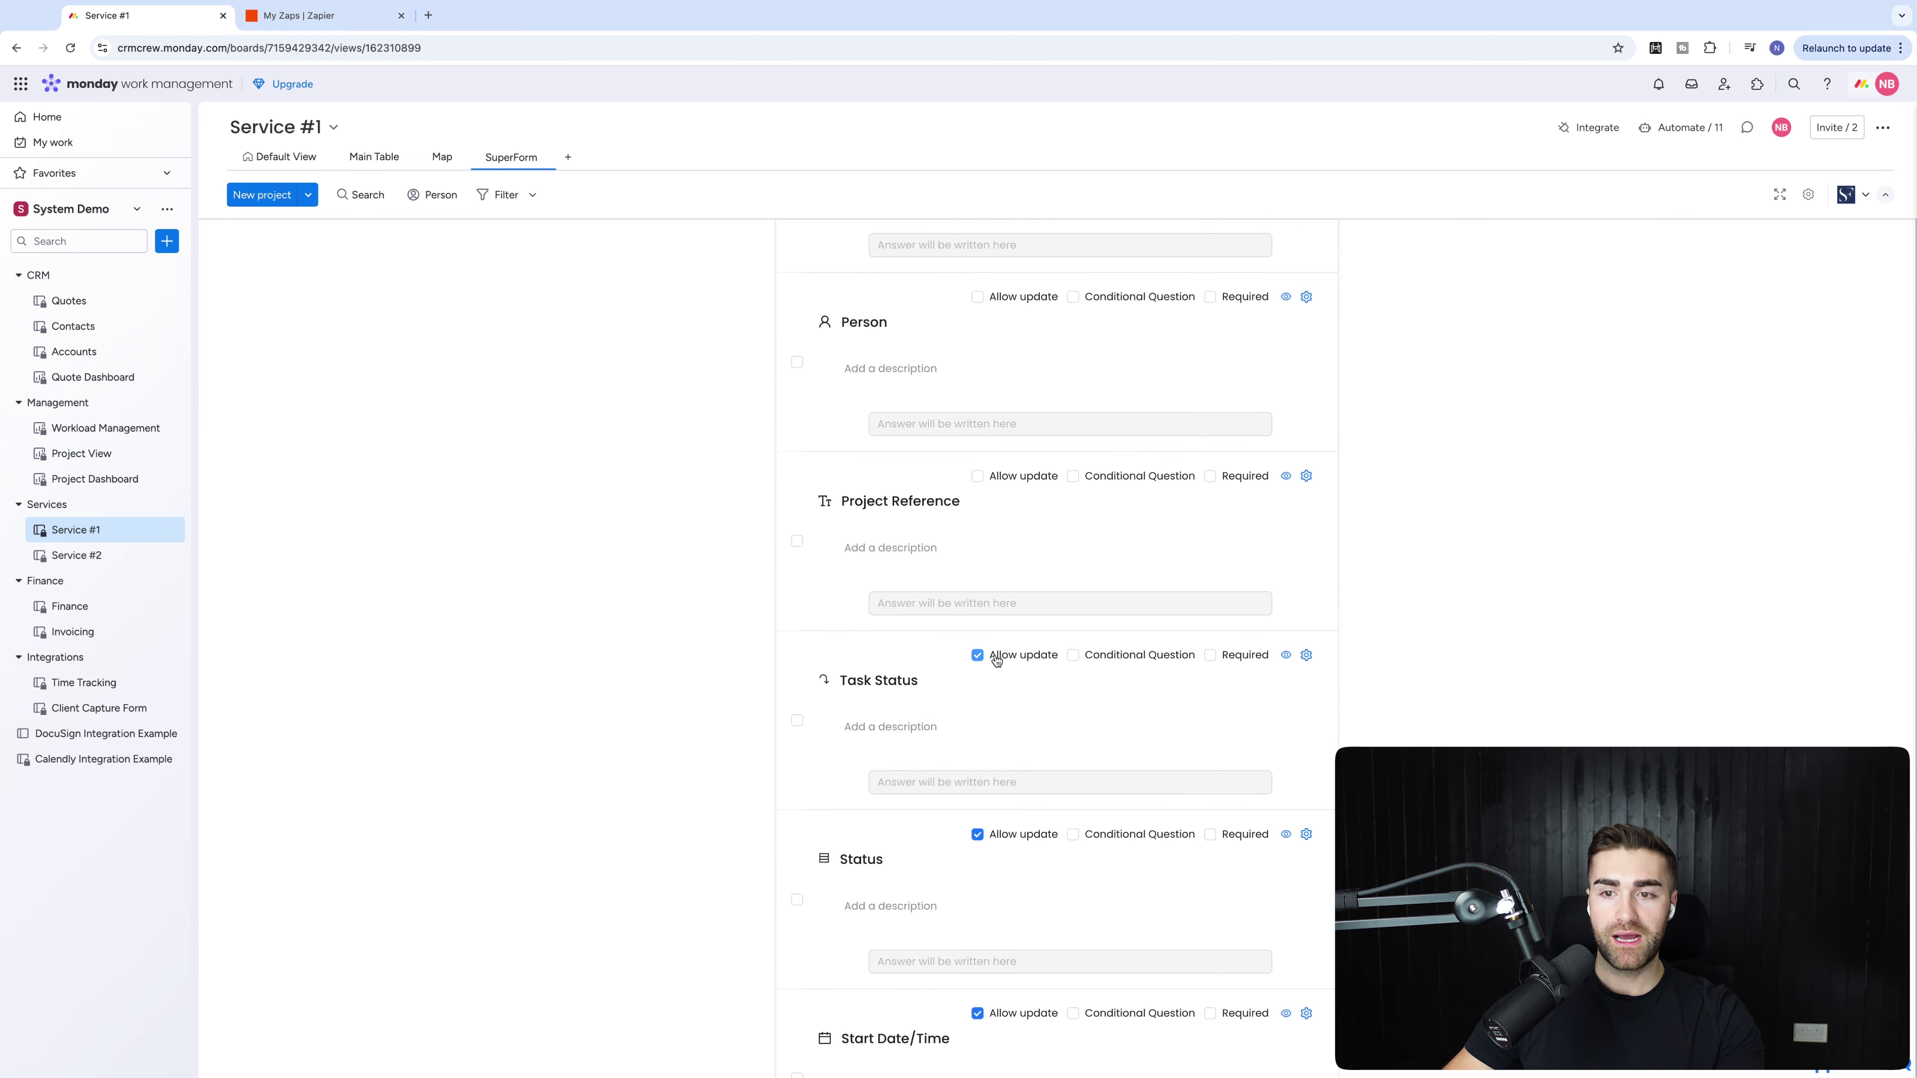
{"action": "left_click", "coordinate": [1285, 655]}
{"action": "left_click_drag", "start_coordinate": [884, 654], "coordinate": [915, 779]}
Hide the Status field and move it down among the hidden fields.
{"action": "scroll", "coordinate": [915, 779], "scroll_direction": "up", "scroll_amount": 2}
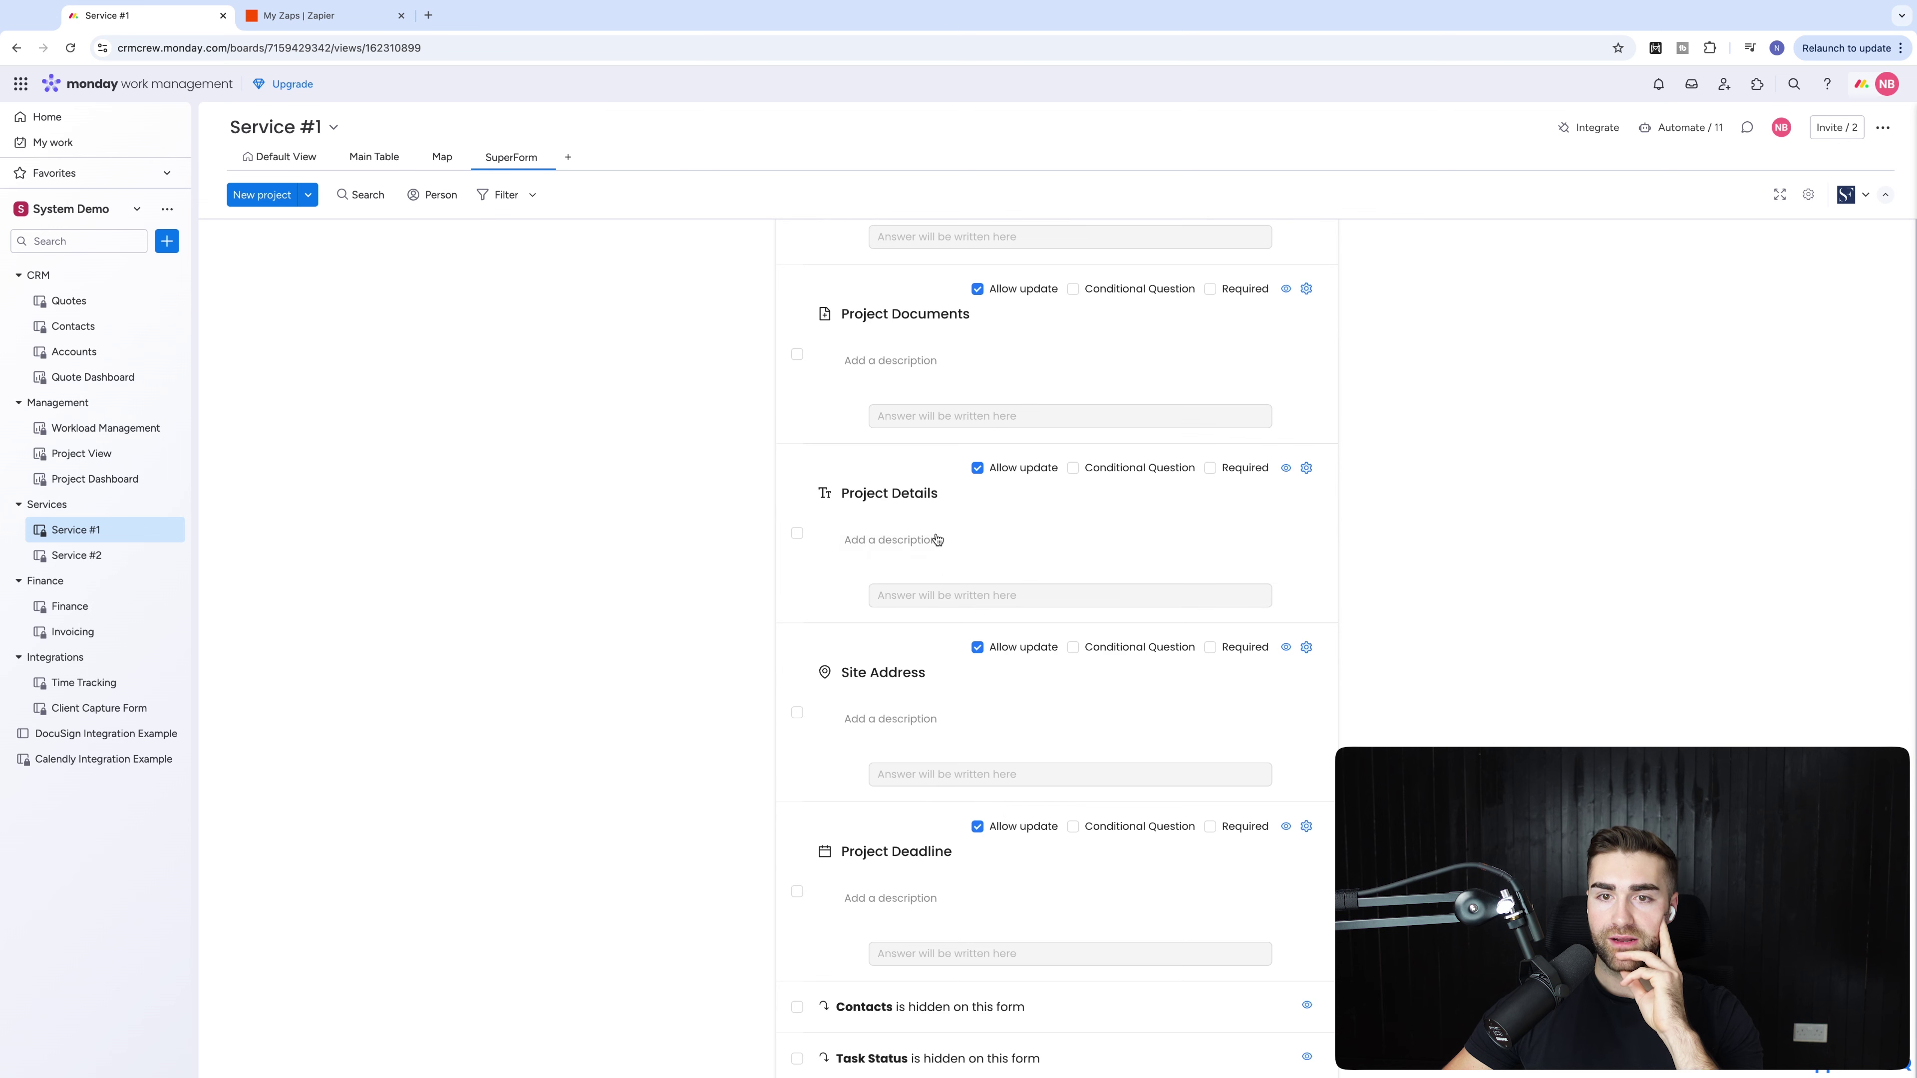
{"action": "scroll", "coordinate": [913, 512], "scroll_direction": "up", "scroll_amount": 2}
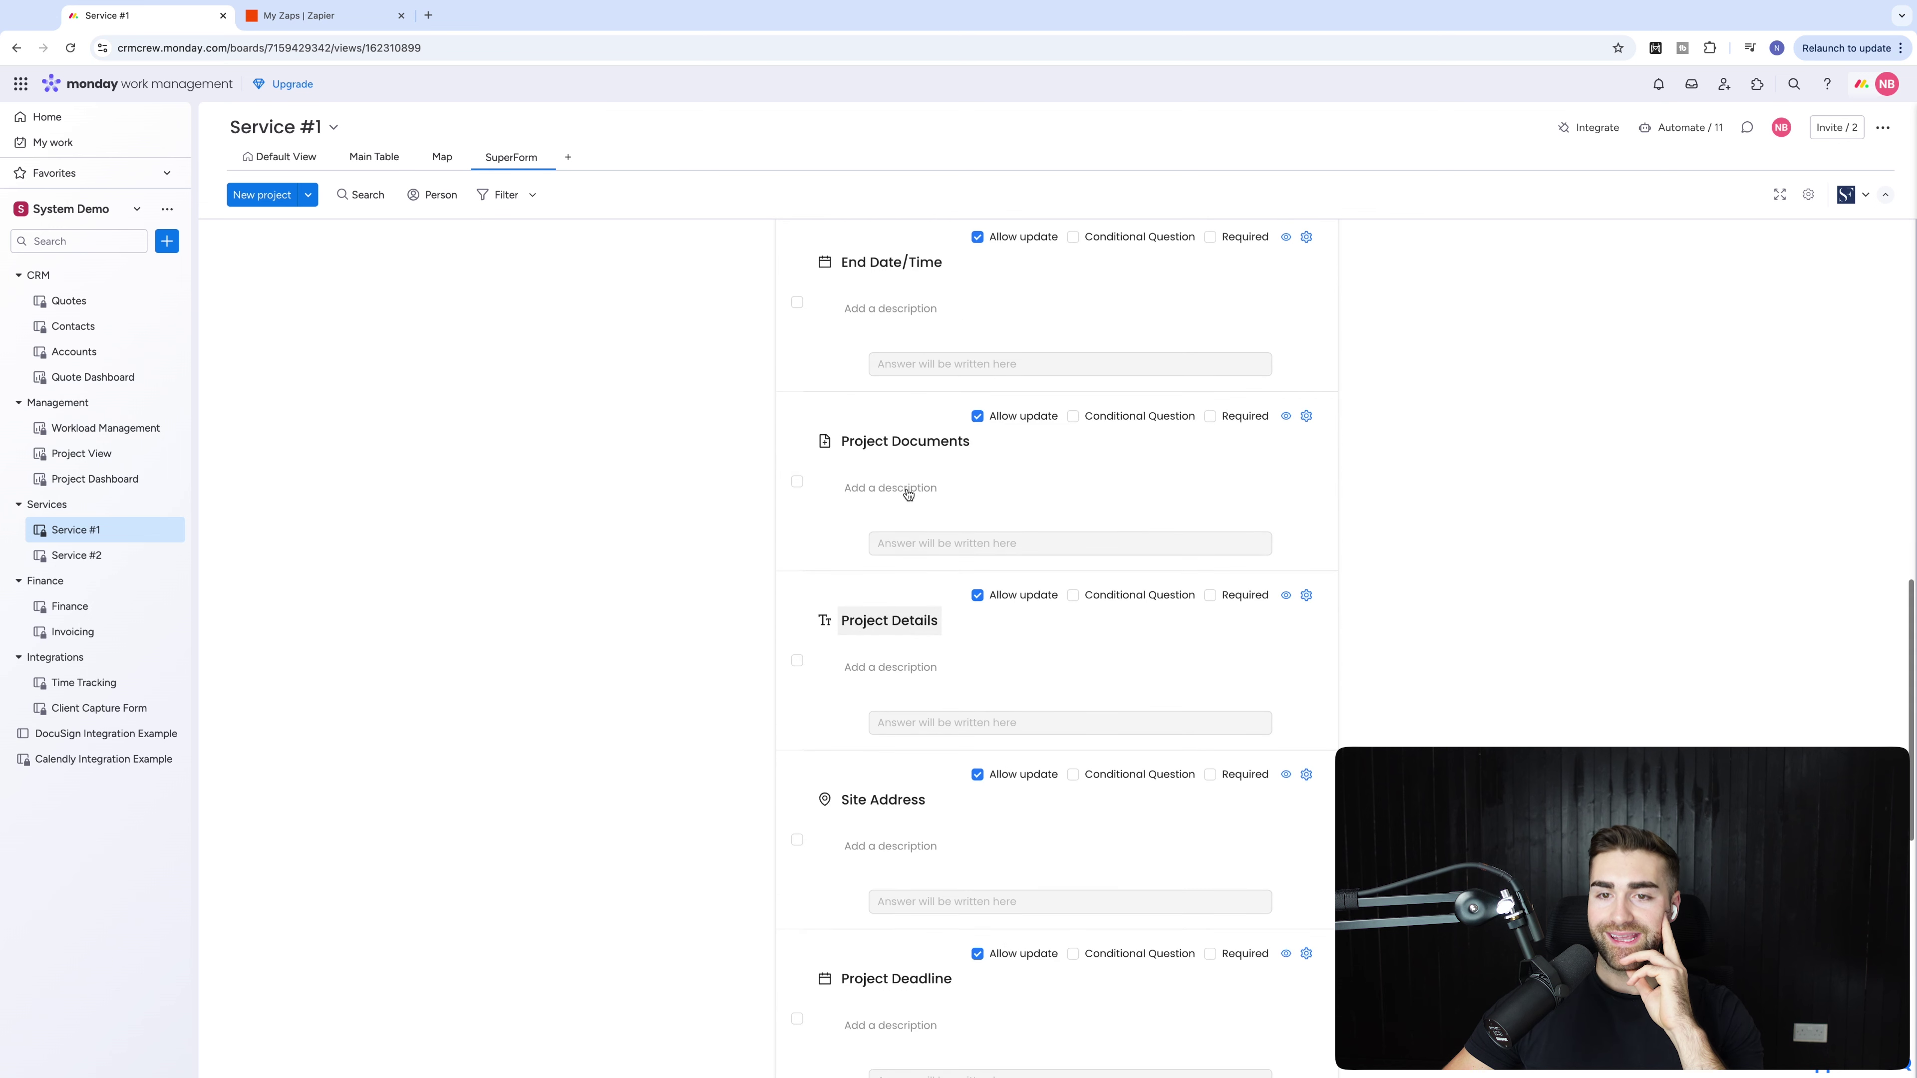
{"action": "scroll", "coordinate": [922, 450], "scroll_direction": "up", "scroll_amount": 1}
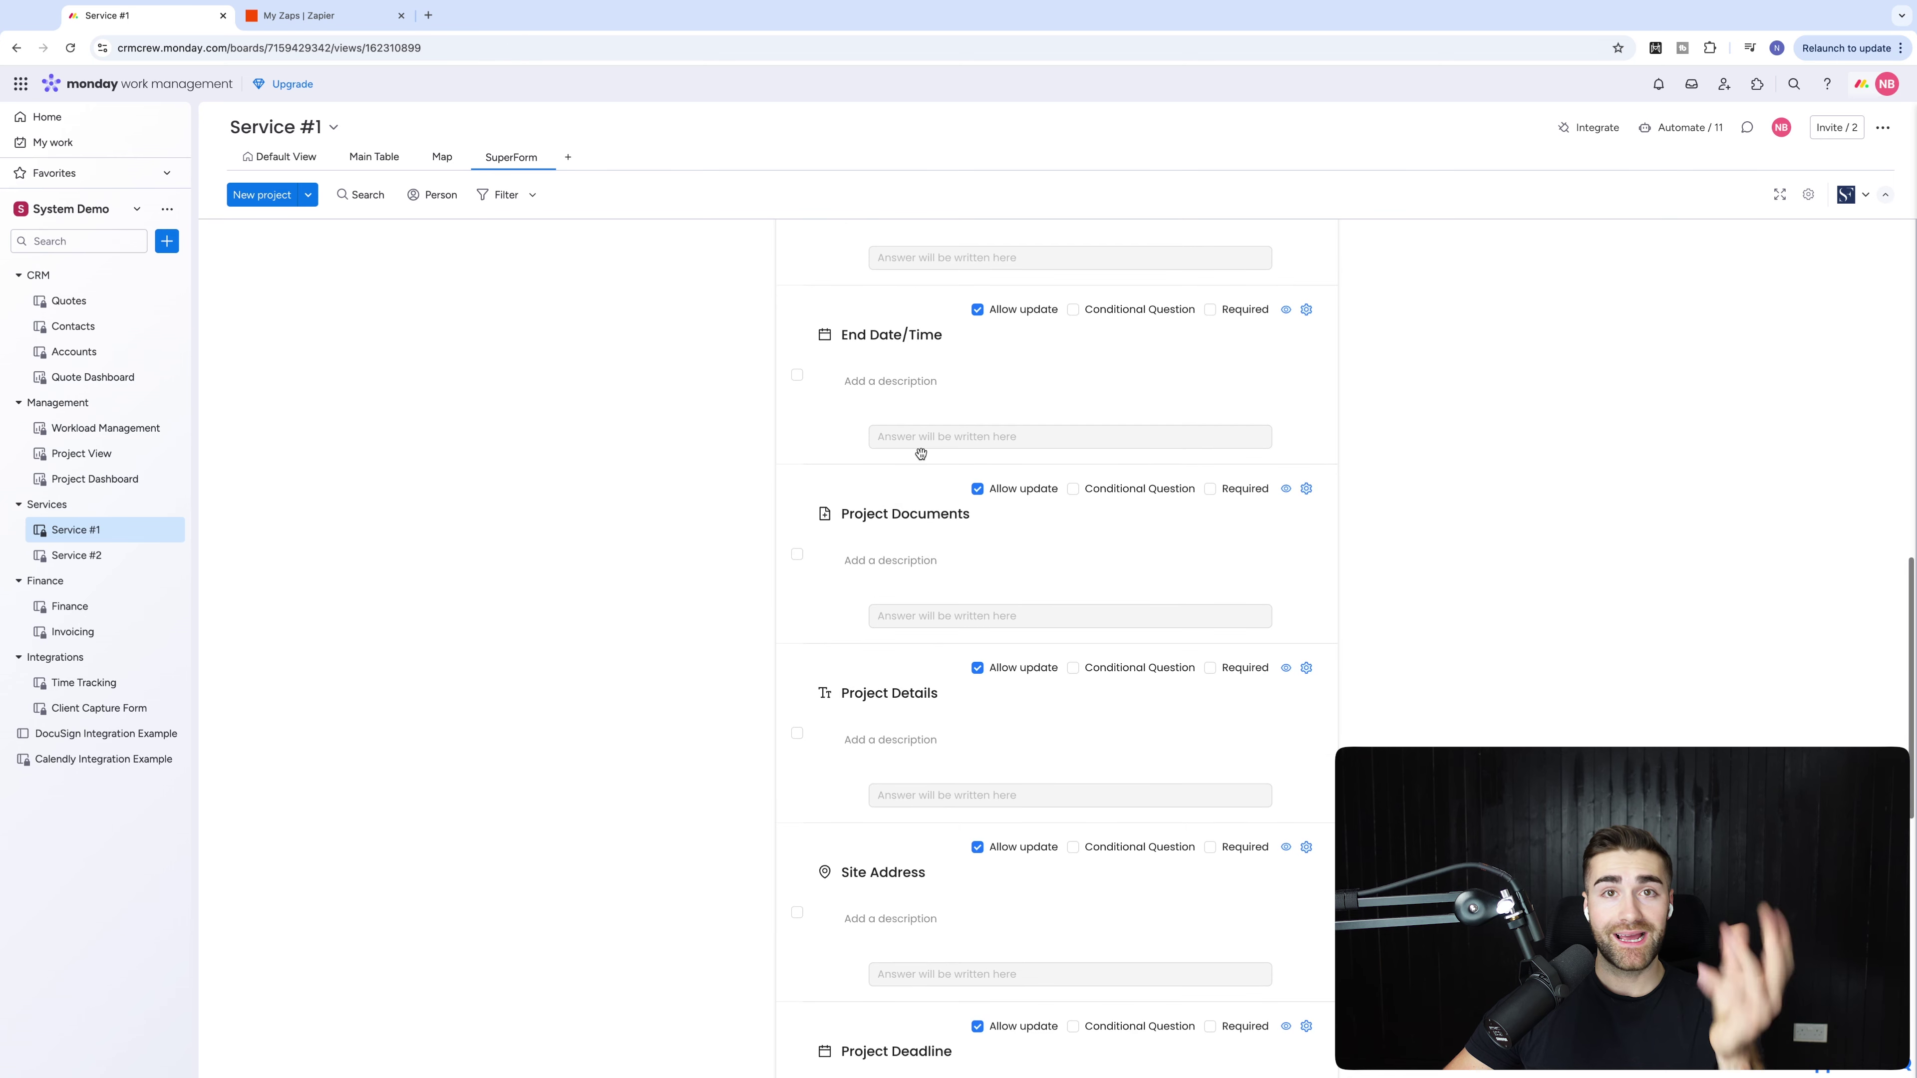
{"action": "scroll", "coordinate": [917, 483], "scroll_direction": "up", "scroll_amount": 4}
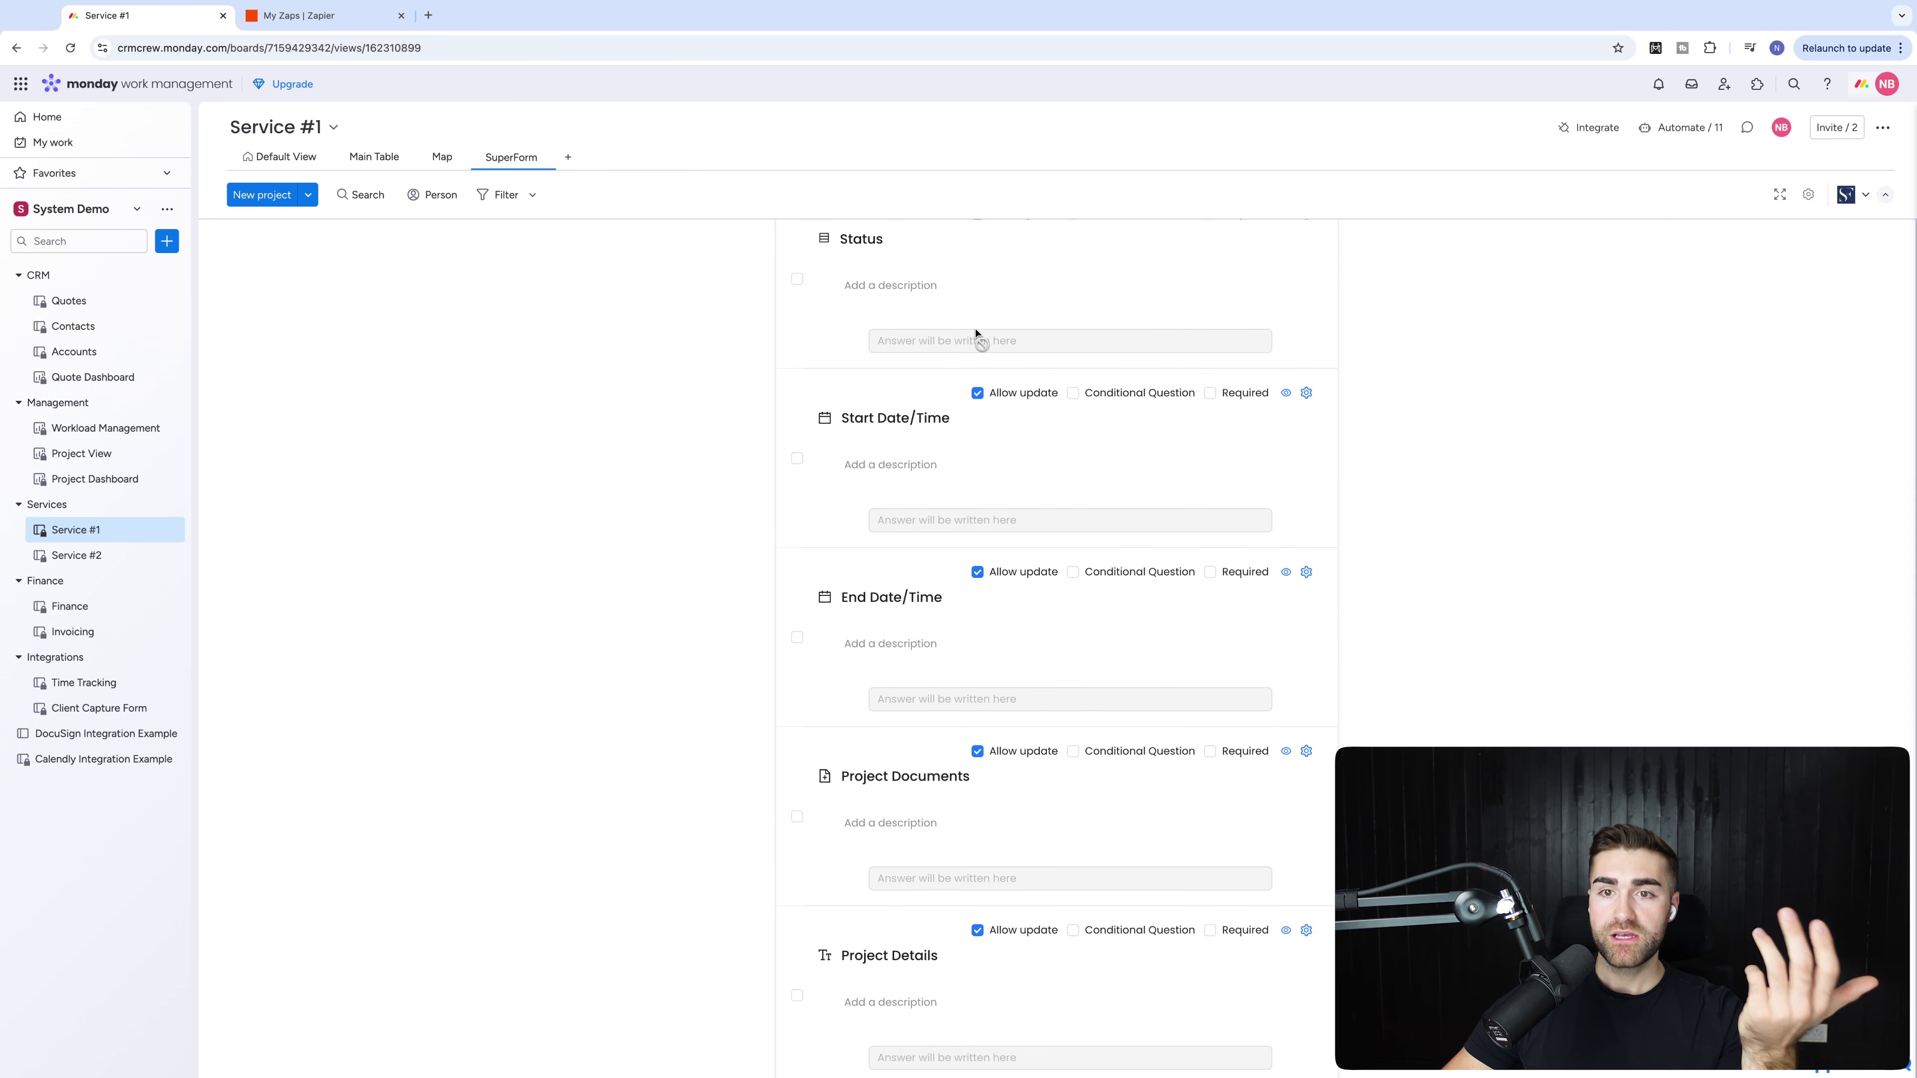
{"action": "scroll", "coordinate": [1019, 611], "scroll_direction": "up", "scroll_amount": 1}
{"action": "scroll", "coordinate": [1016, 604], "scroll_direction": "up", "scroll_amount": 2}
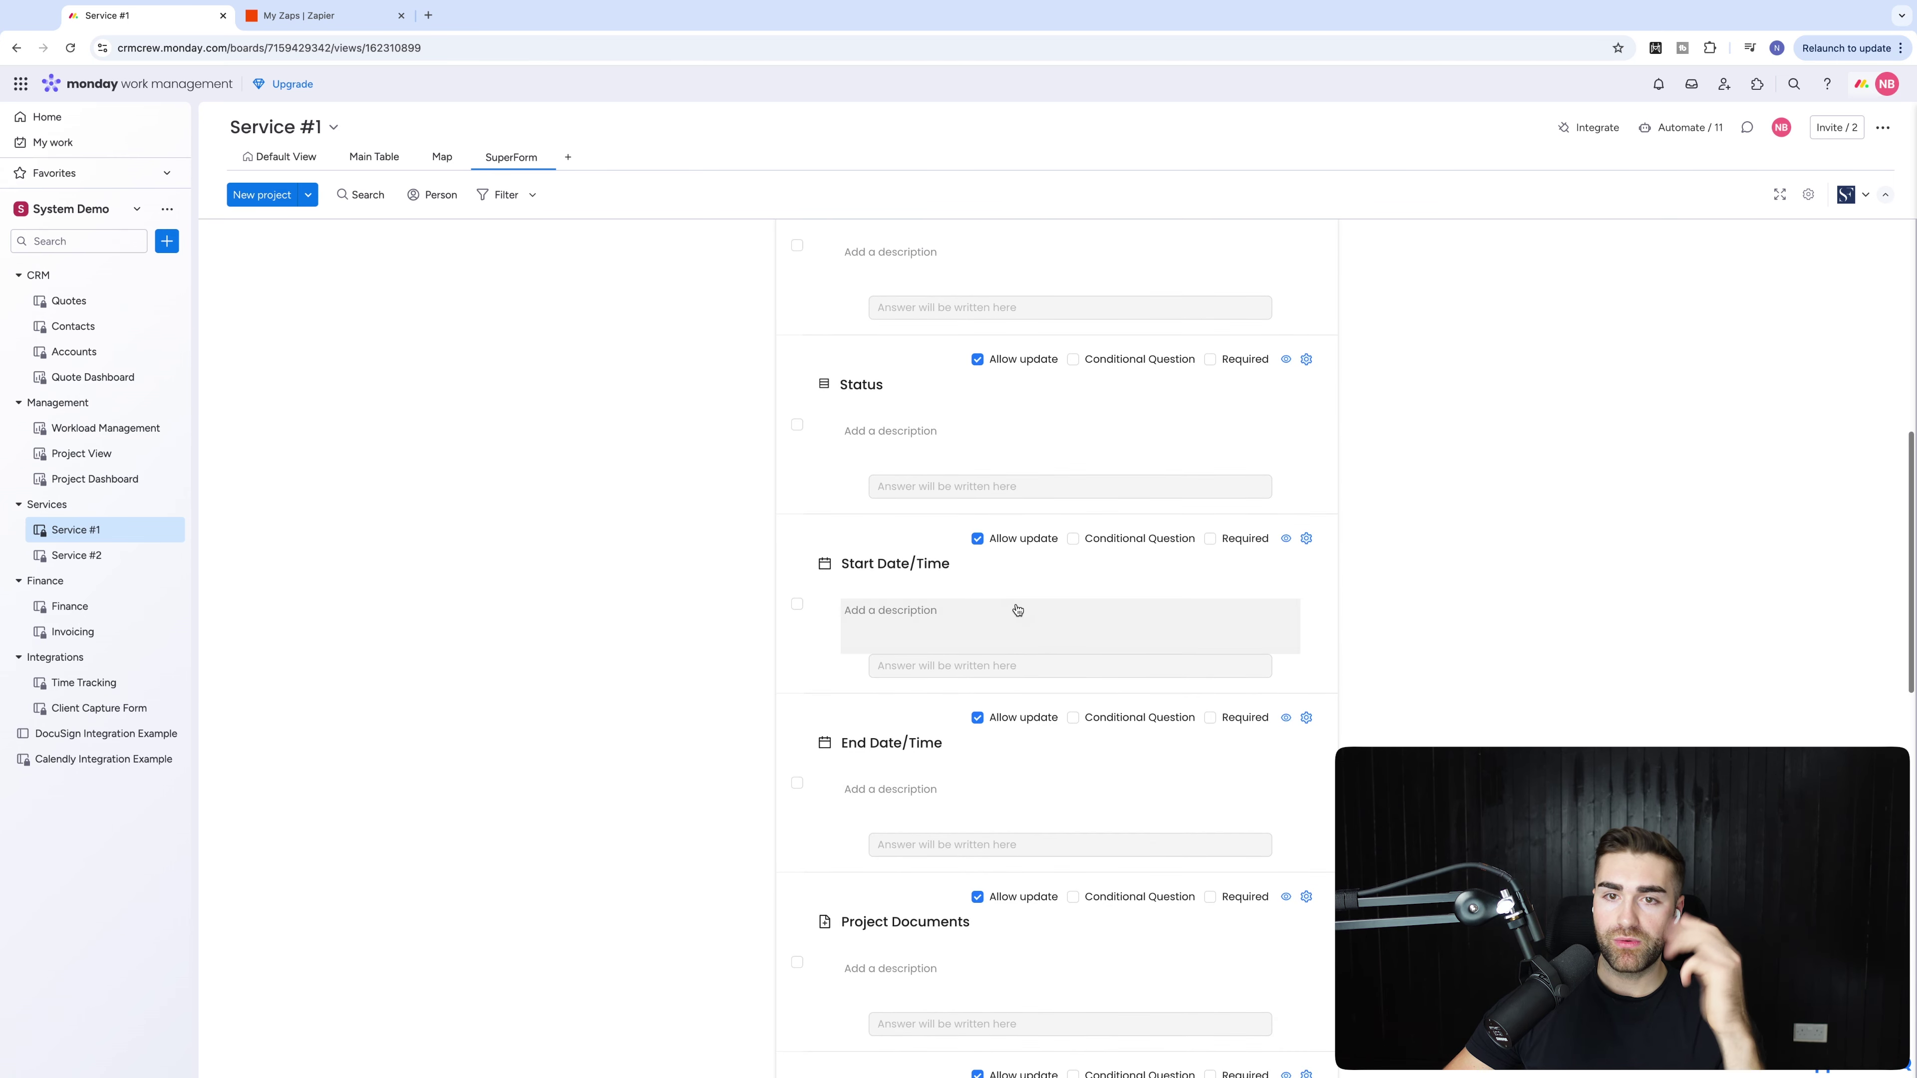
{"action": "scroll", "coordinate": [990, 492], "scroll_direction": "up", "scroll_amount": 2}
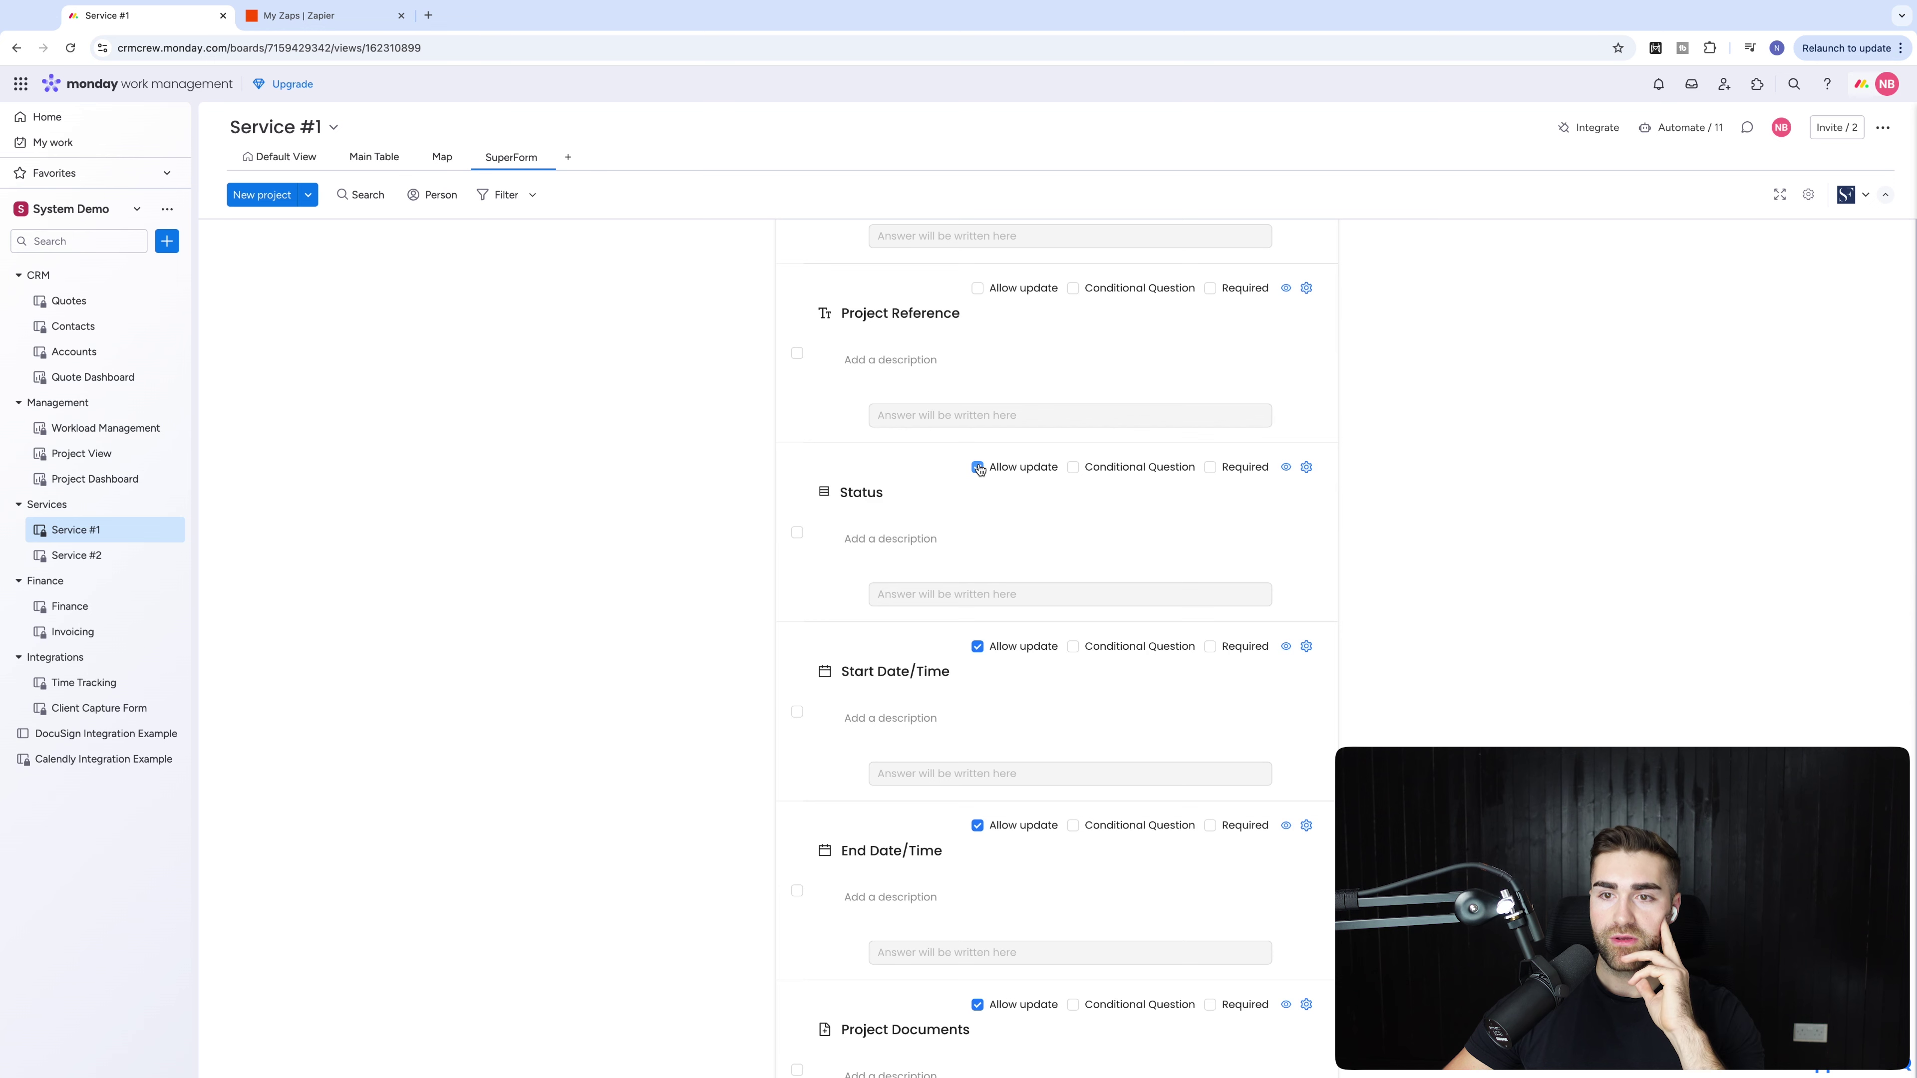
{"action": "left_click", "coordinate": [1288, 465]}
{"action": "left_click_drag", "start_coordinate": [1011, 472], "coordinate": [1004, 763]}
{"action": "scroll", "coordinate": [973, 642], "scroll_direction": "up", "scroll_amount": 6}
{"action": "scroll", "coordinate": [972, 641], "scroll_direction": "up", "scroll_amount": 6}
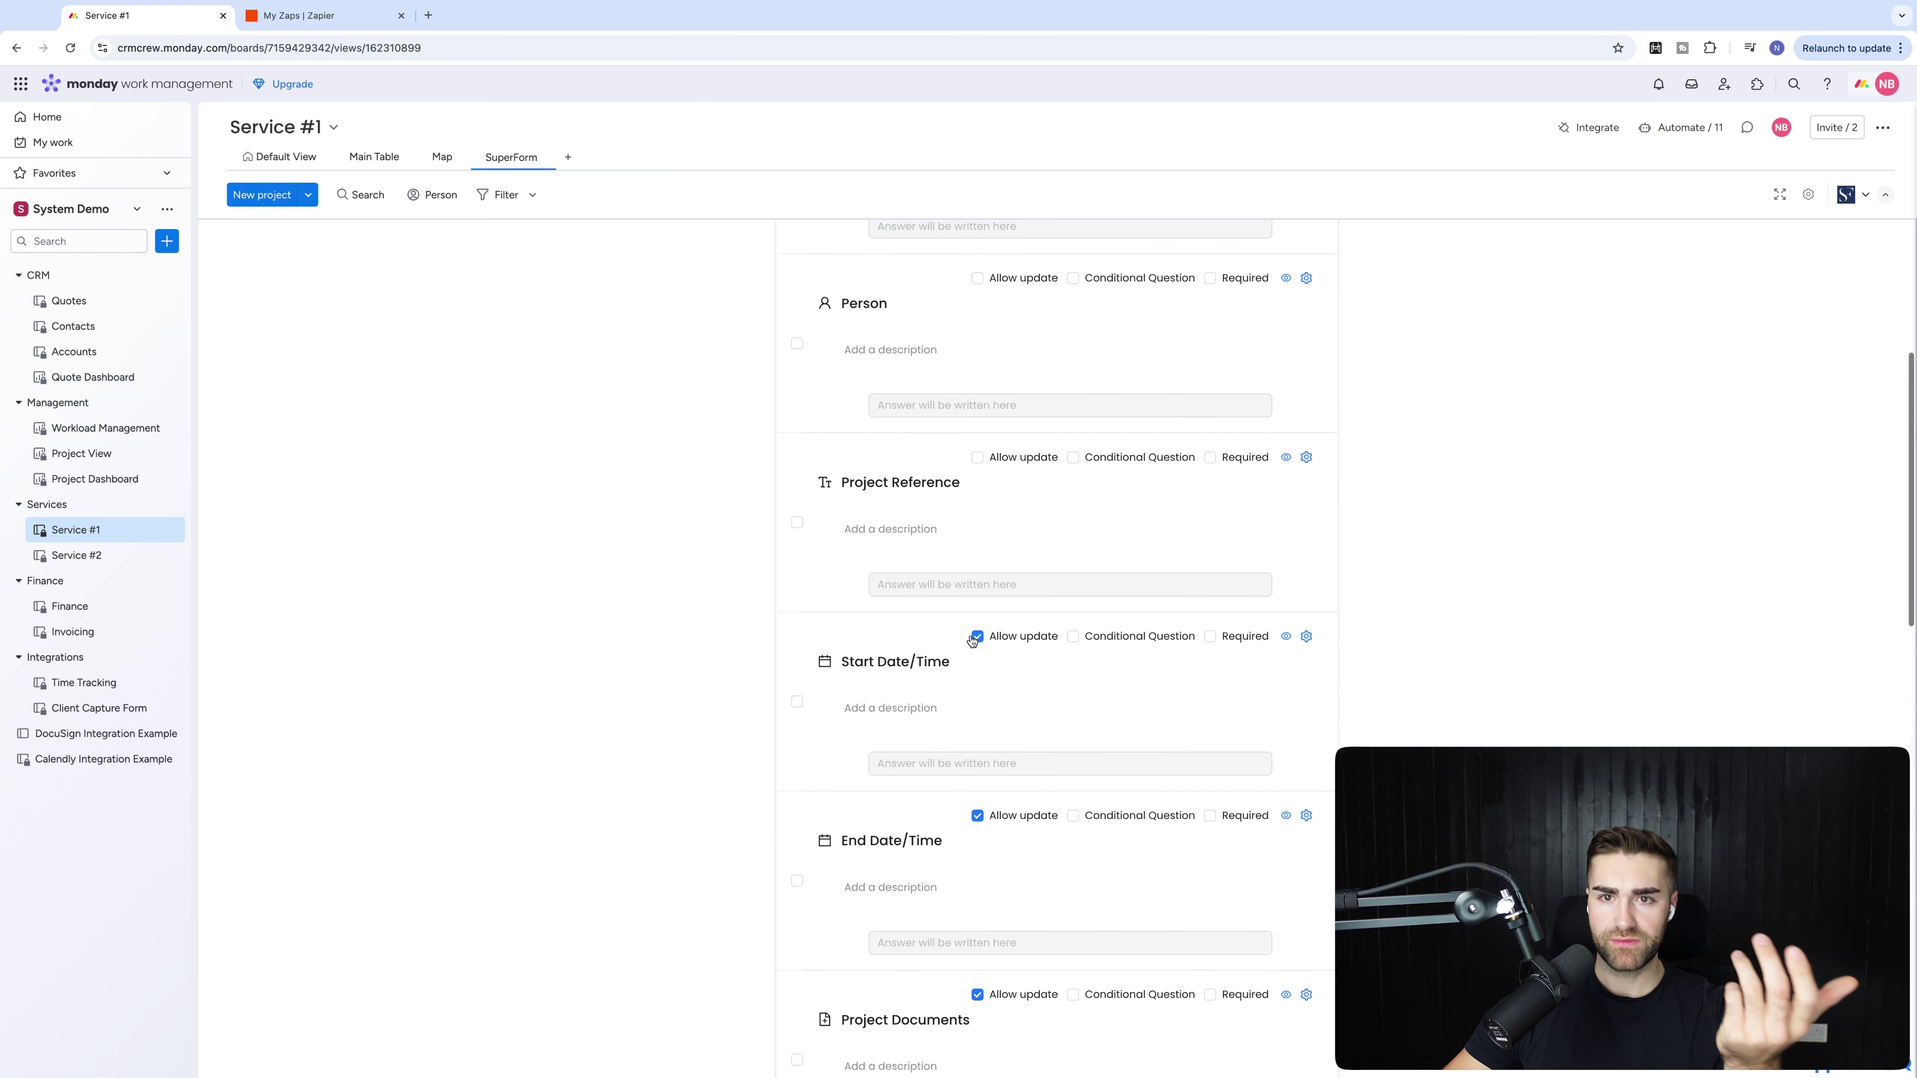
{"action": "scroll", "coordinate": [916, 444], "scroll_direction": "up", "scroll_amount": 2}
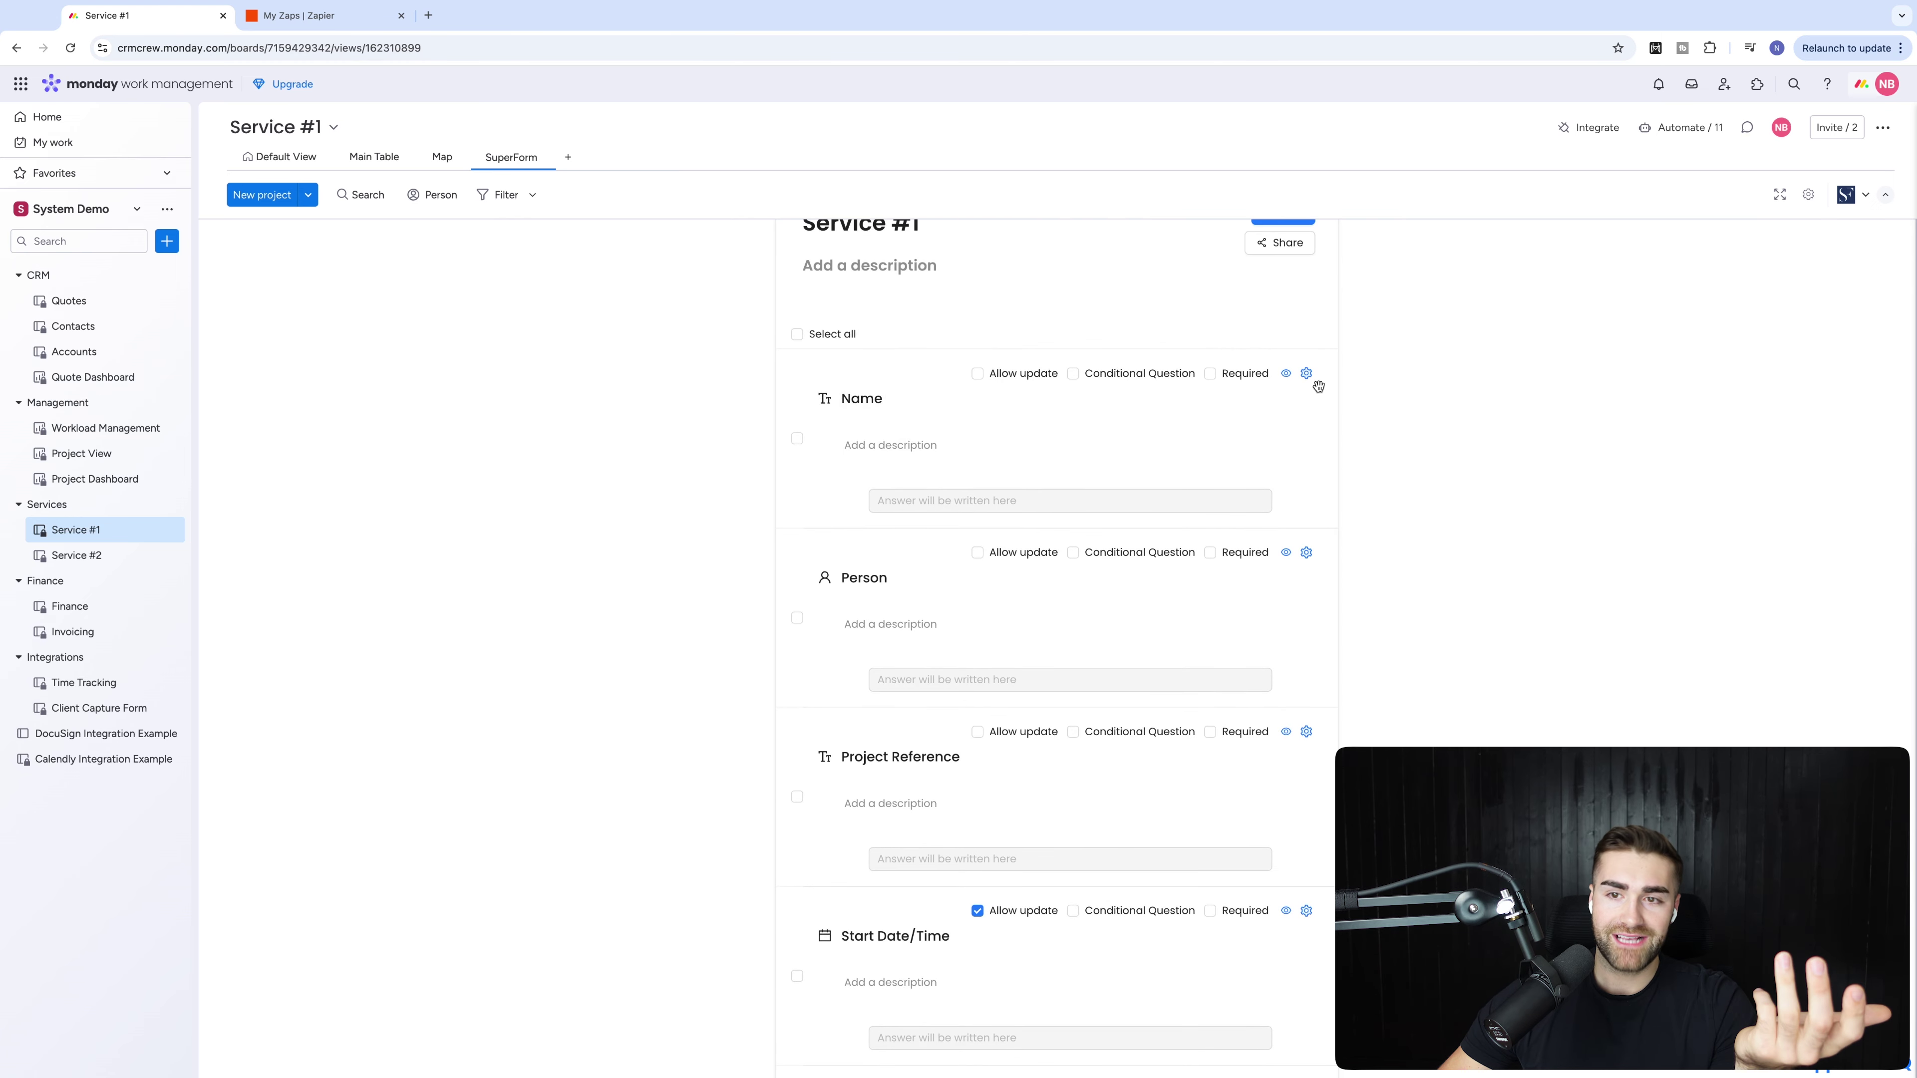
{"action": "scroll", "coordinate": [1094, 362], "scroll_direction": "up", "scroll_amount": 1}
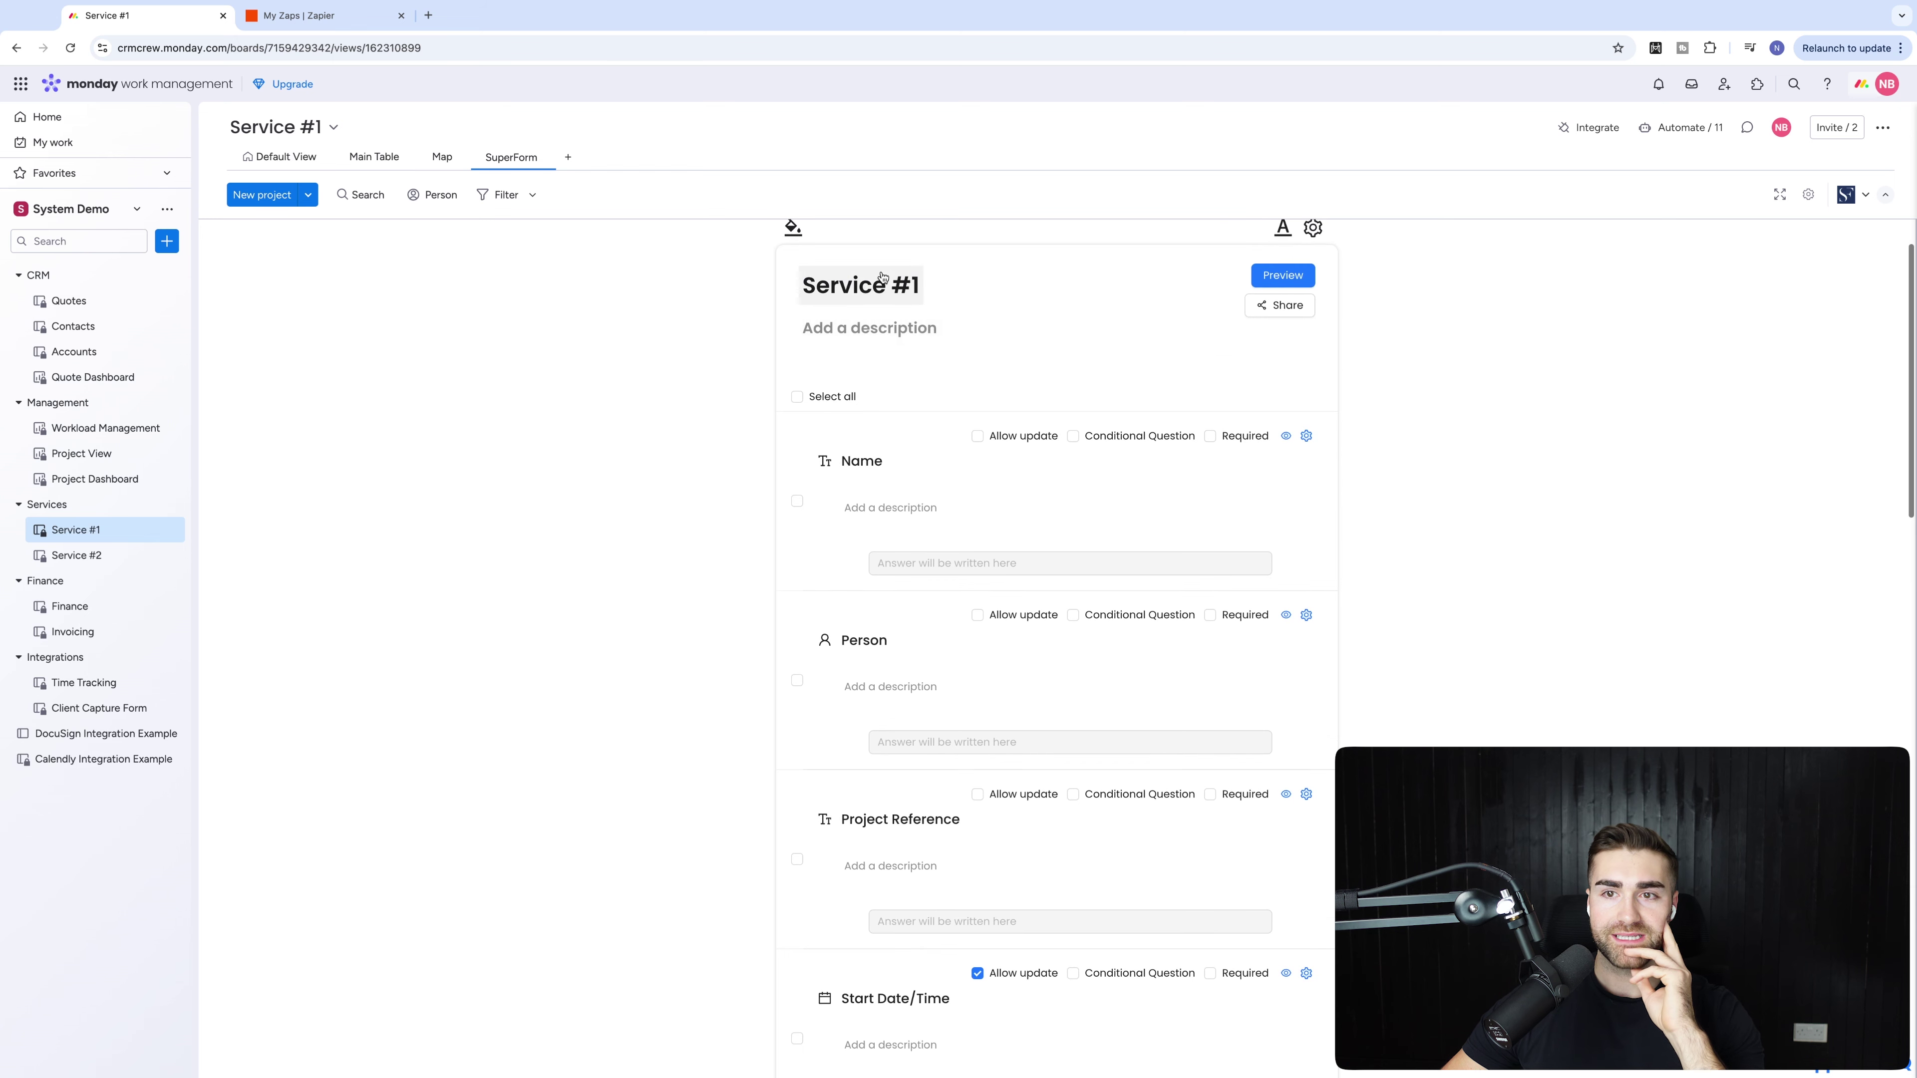
{"action": "left_click", "coordinate": [1282, 276]}
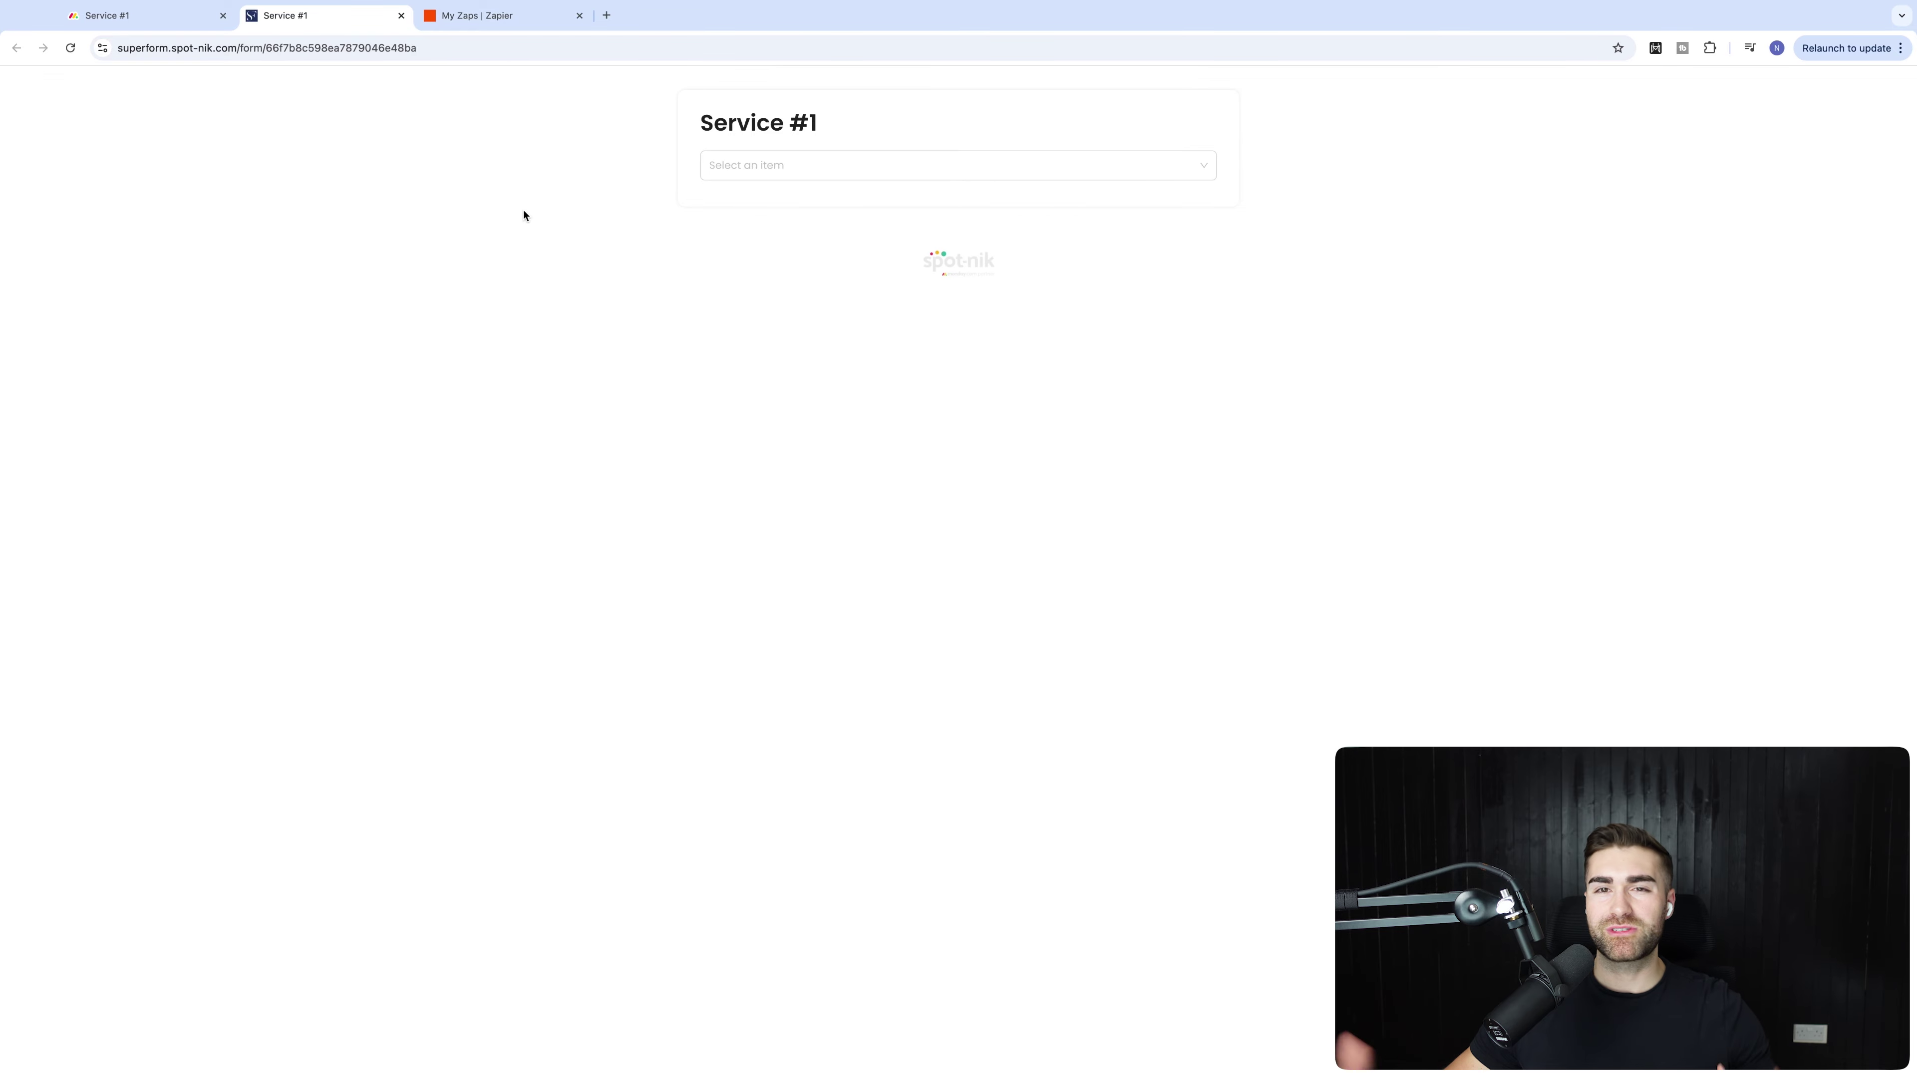
{"action": "left_click", "coordinate": [750, 166]}
{"action": "left_click", "coordinate": [758, 223]}
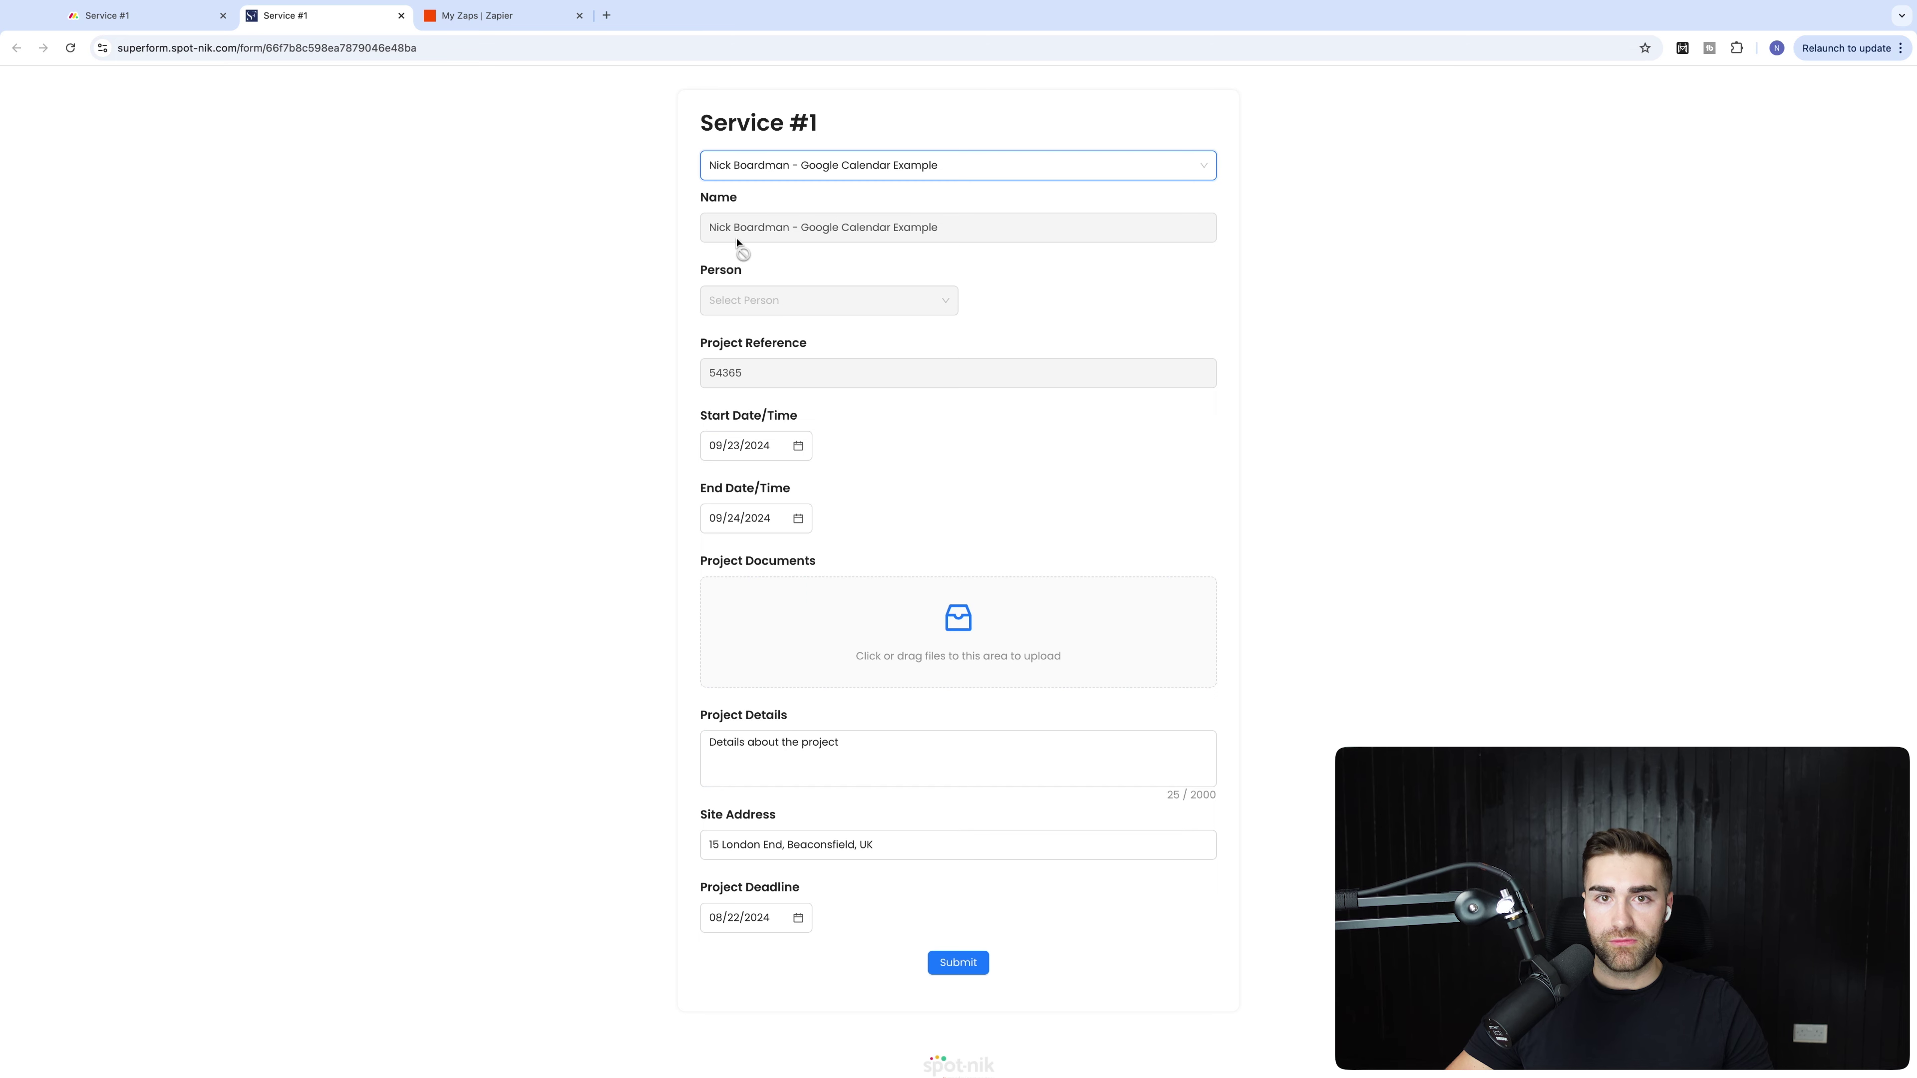
{"action": "left_click", "coordinate": [400, 16]}
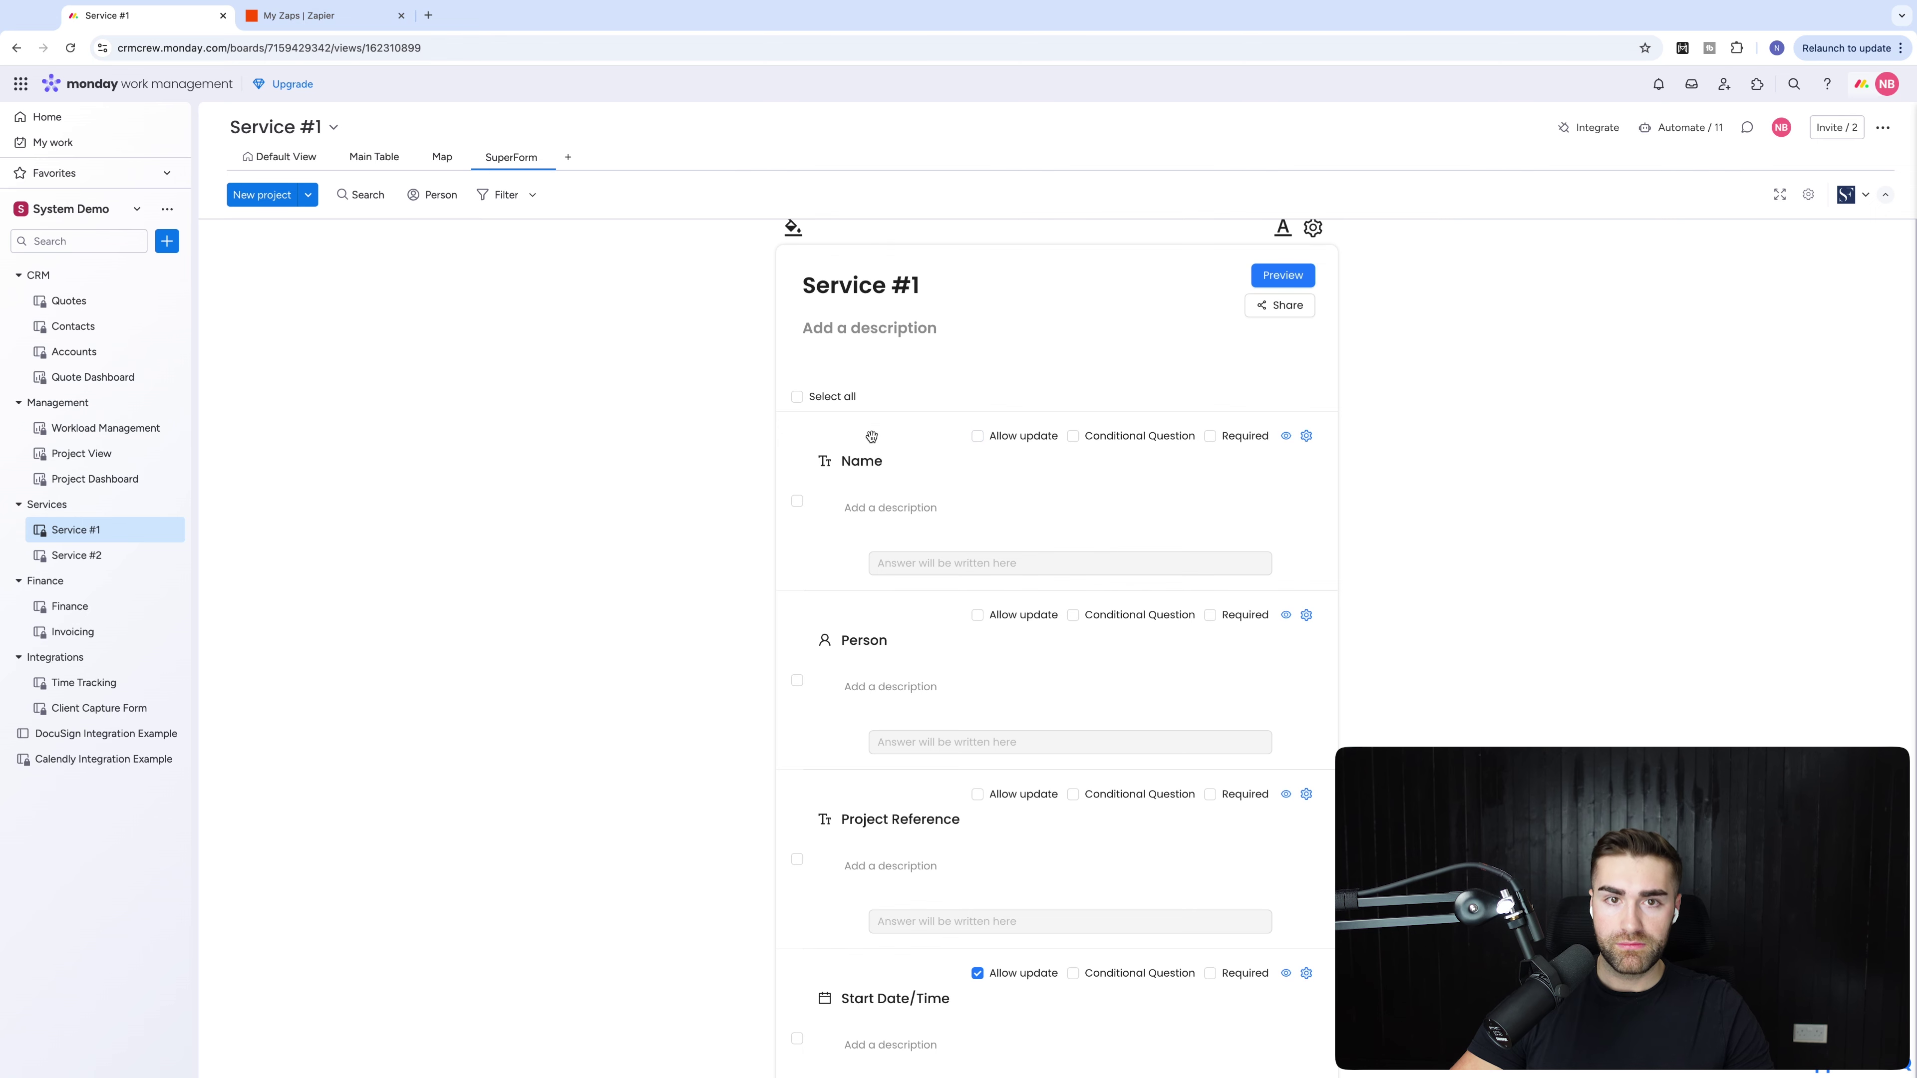
Preview the reloaded form with the booked item loaded, checking that Name and Person are read-only.
{"action": "key", "text": "ctrl+r"}
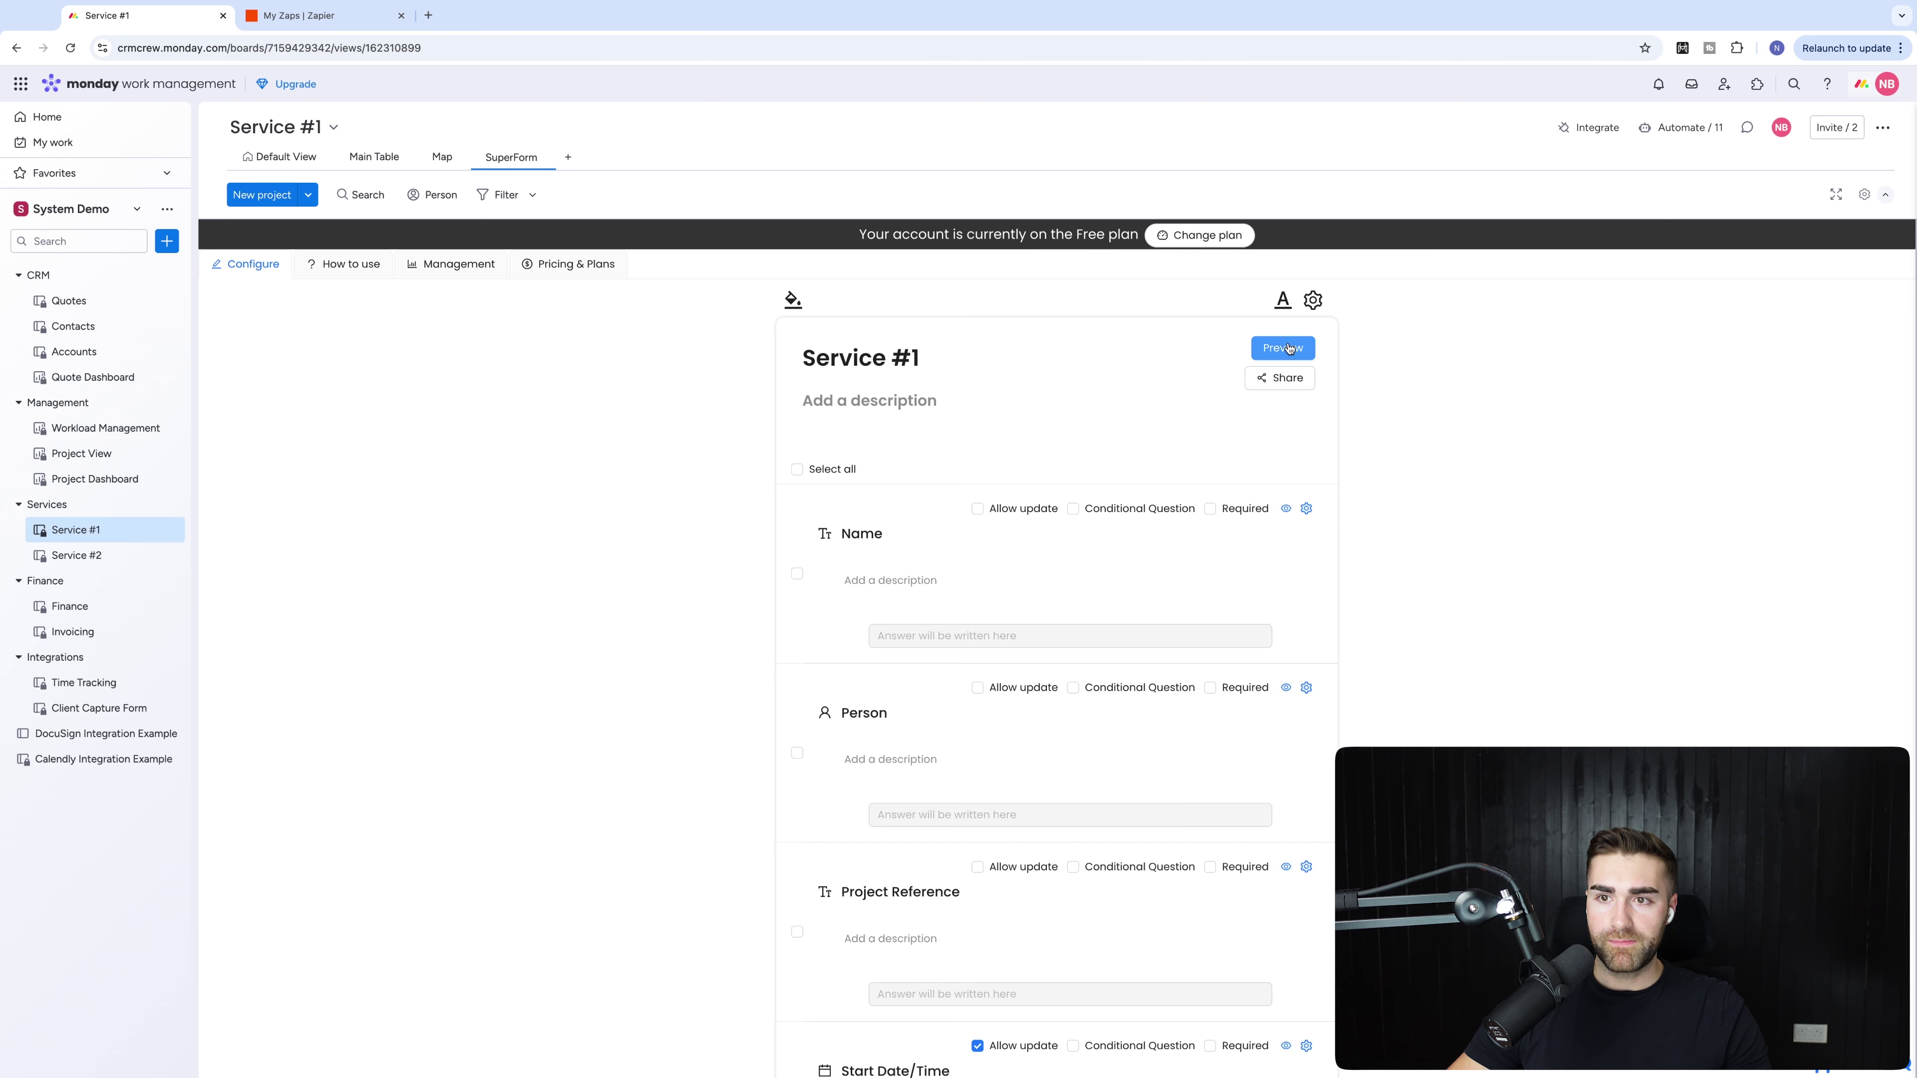
{"action": "left_click", "coordinate": [1283, 348]}
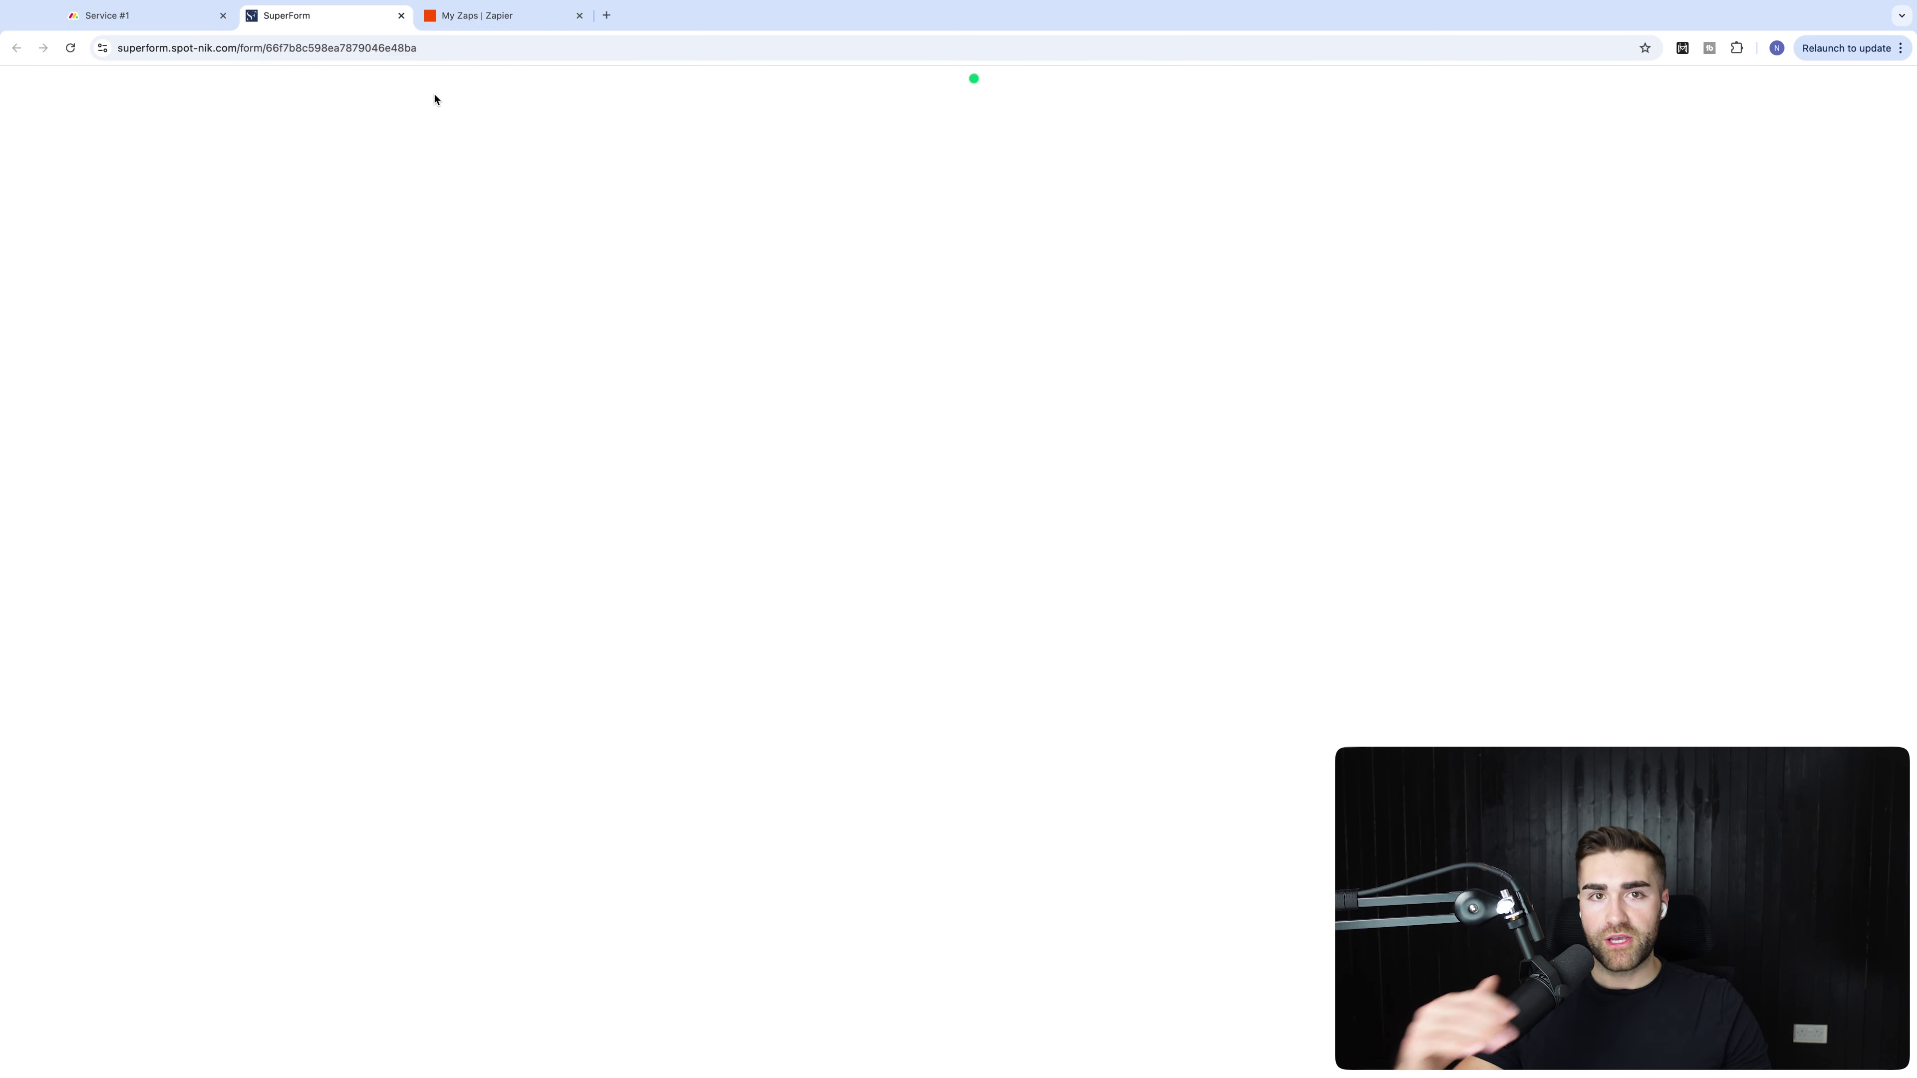
{"action": "left_click", "coordinate": [749, 162]}
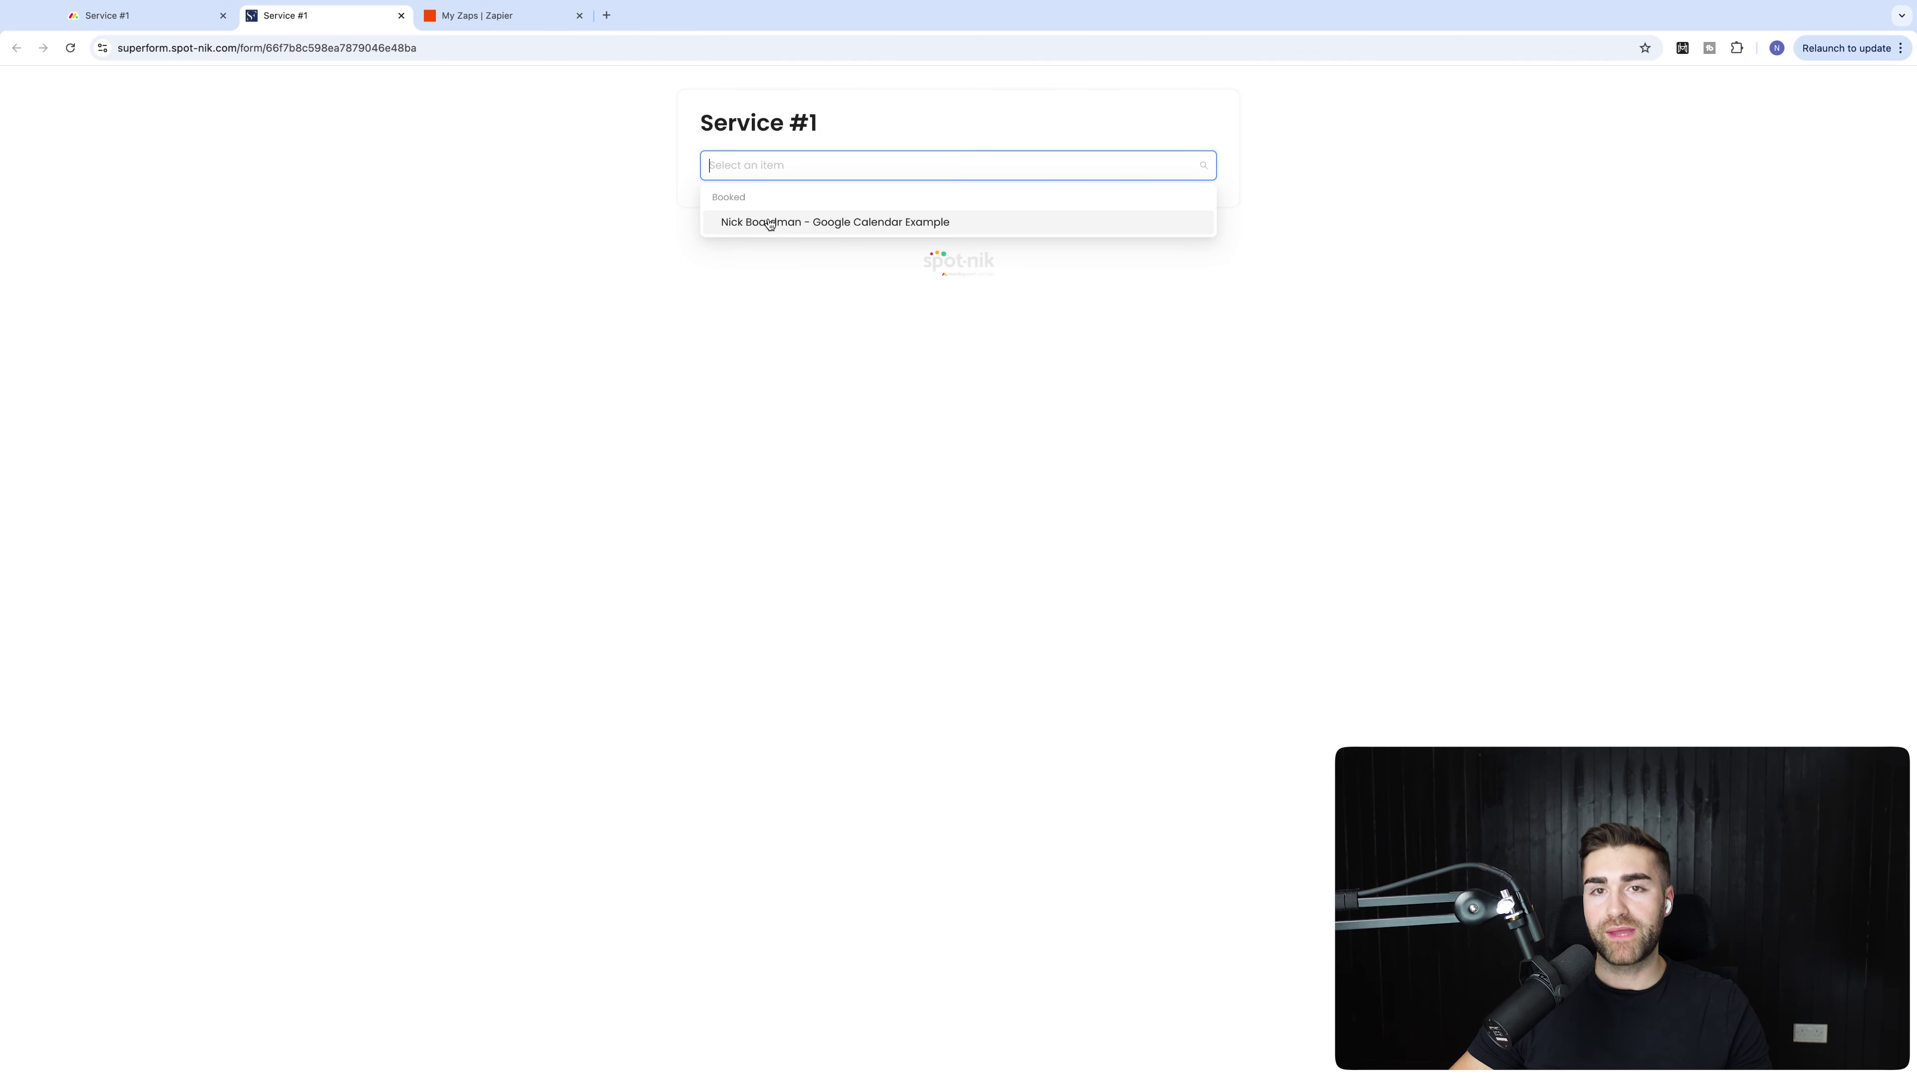
{"action": "left_click", "coordinate": [769, 223]}
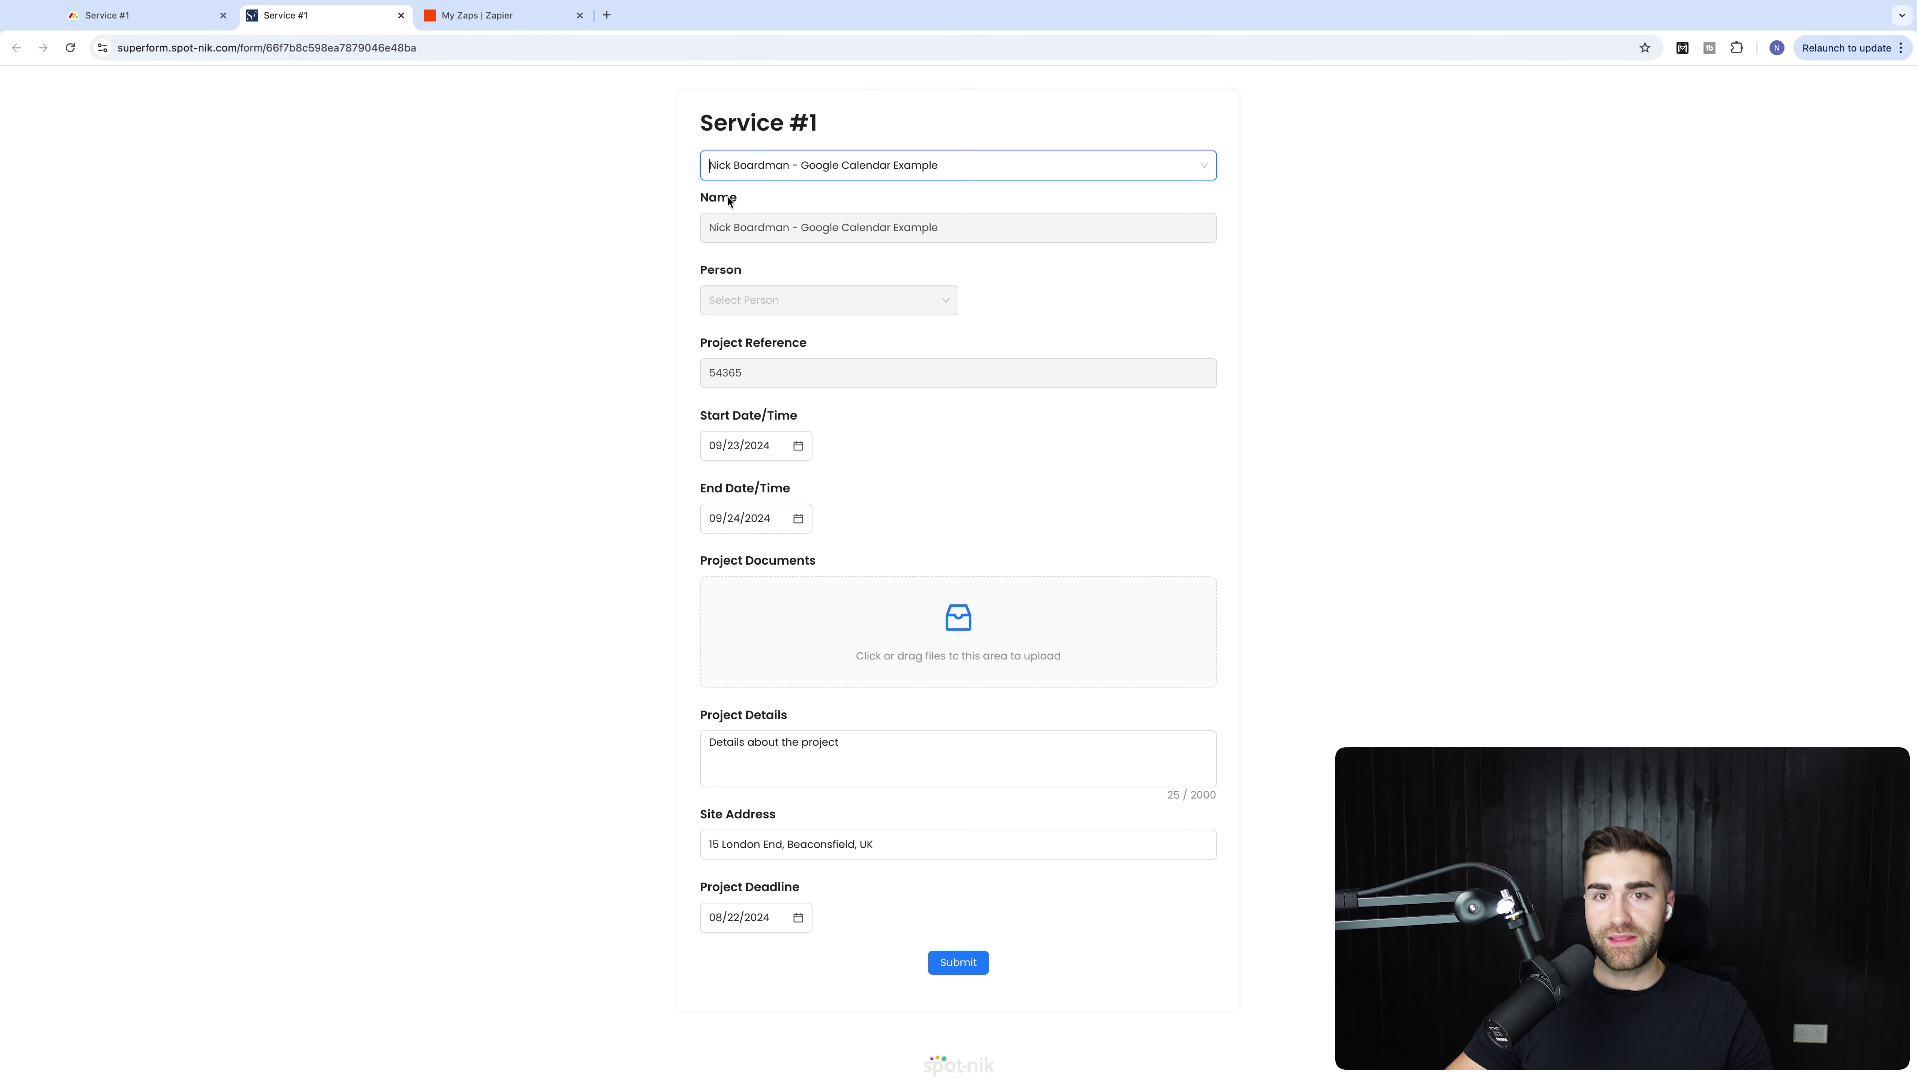
{"action": "left_click", "coordinate": [726, 201]}
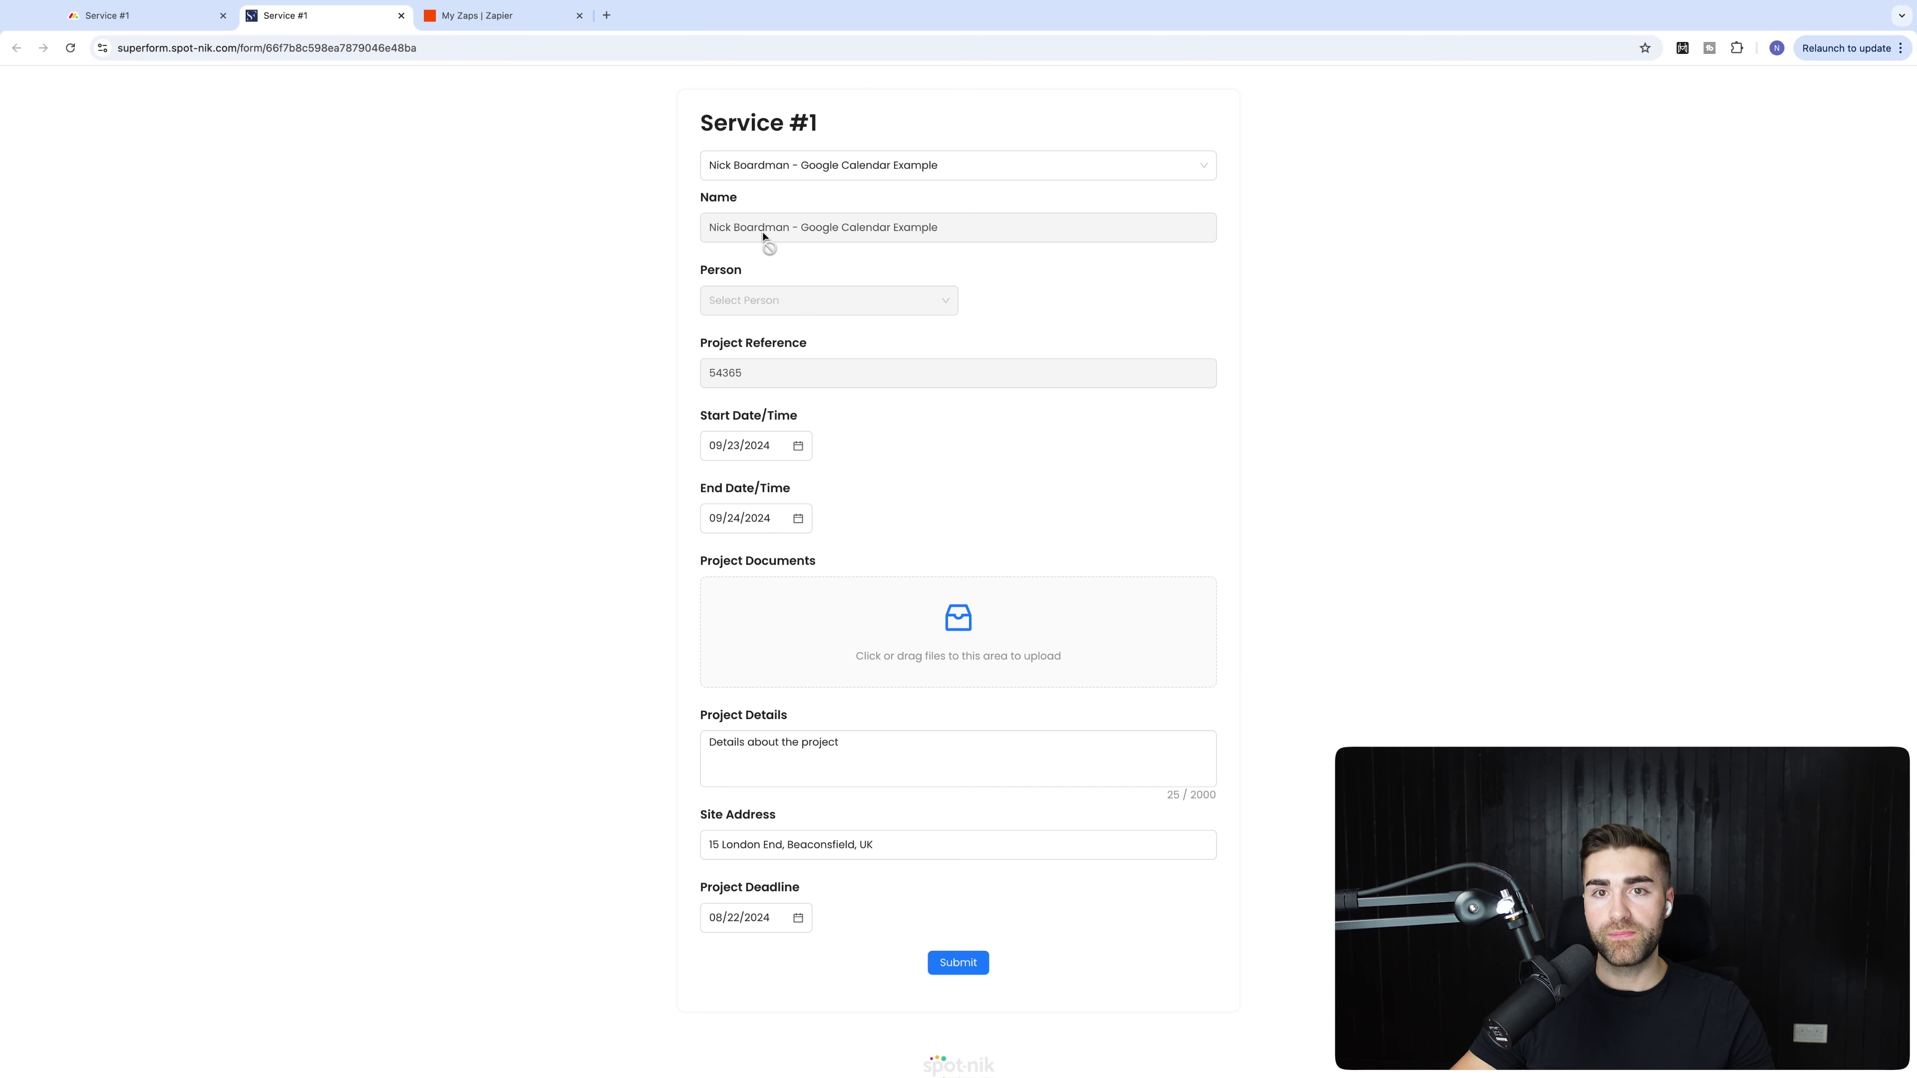
{"action": "triple_click", "coordinate": [727, 221]}
{"action": "left_click", "coordinate": [1141, 338]}
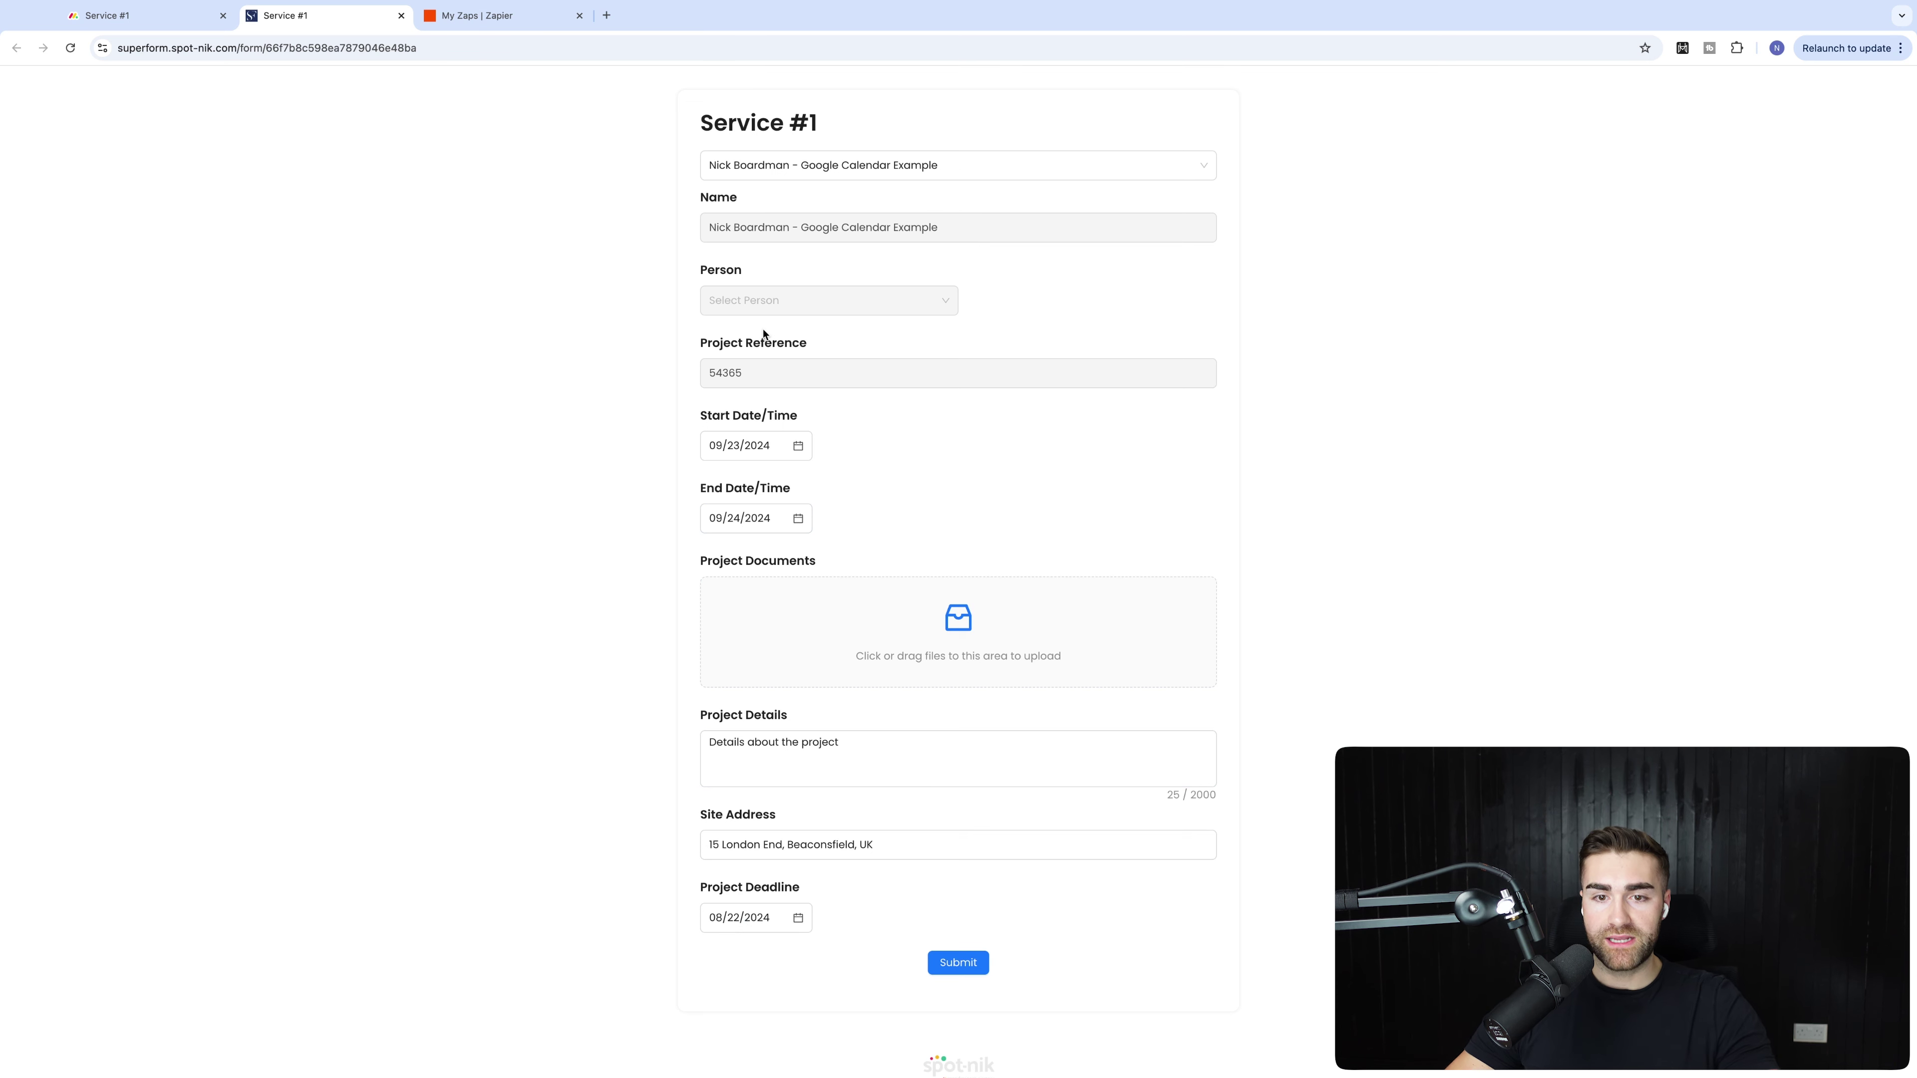
Replace the Project Details answer with 'Example detiuals for this video'.
{"action": "left_click", "coordinate": [834, 747]}
{"action": "left_click_drag", "start_coordinate": [839, 743], "coordinate": [709, 743]}
{"action": "type", "text": "Example detiuals for this video"}
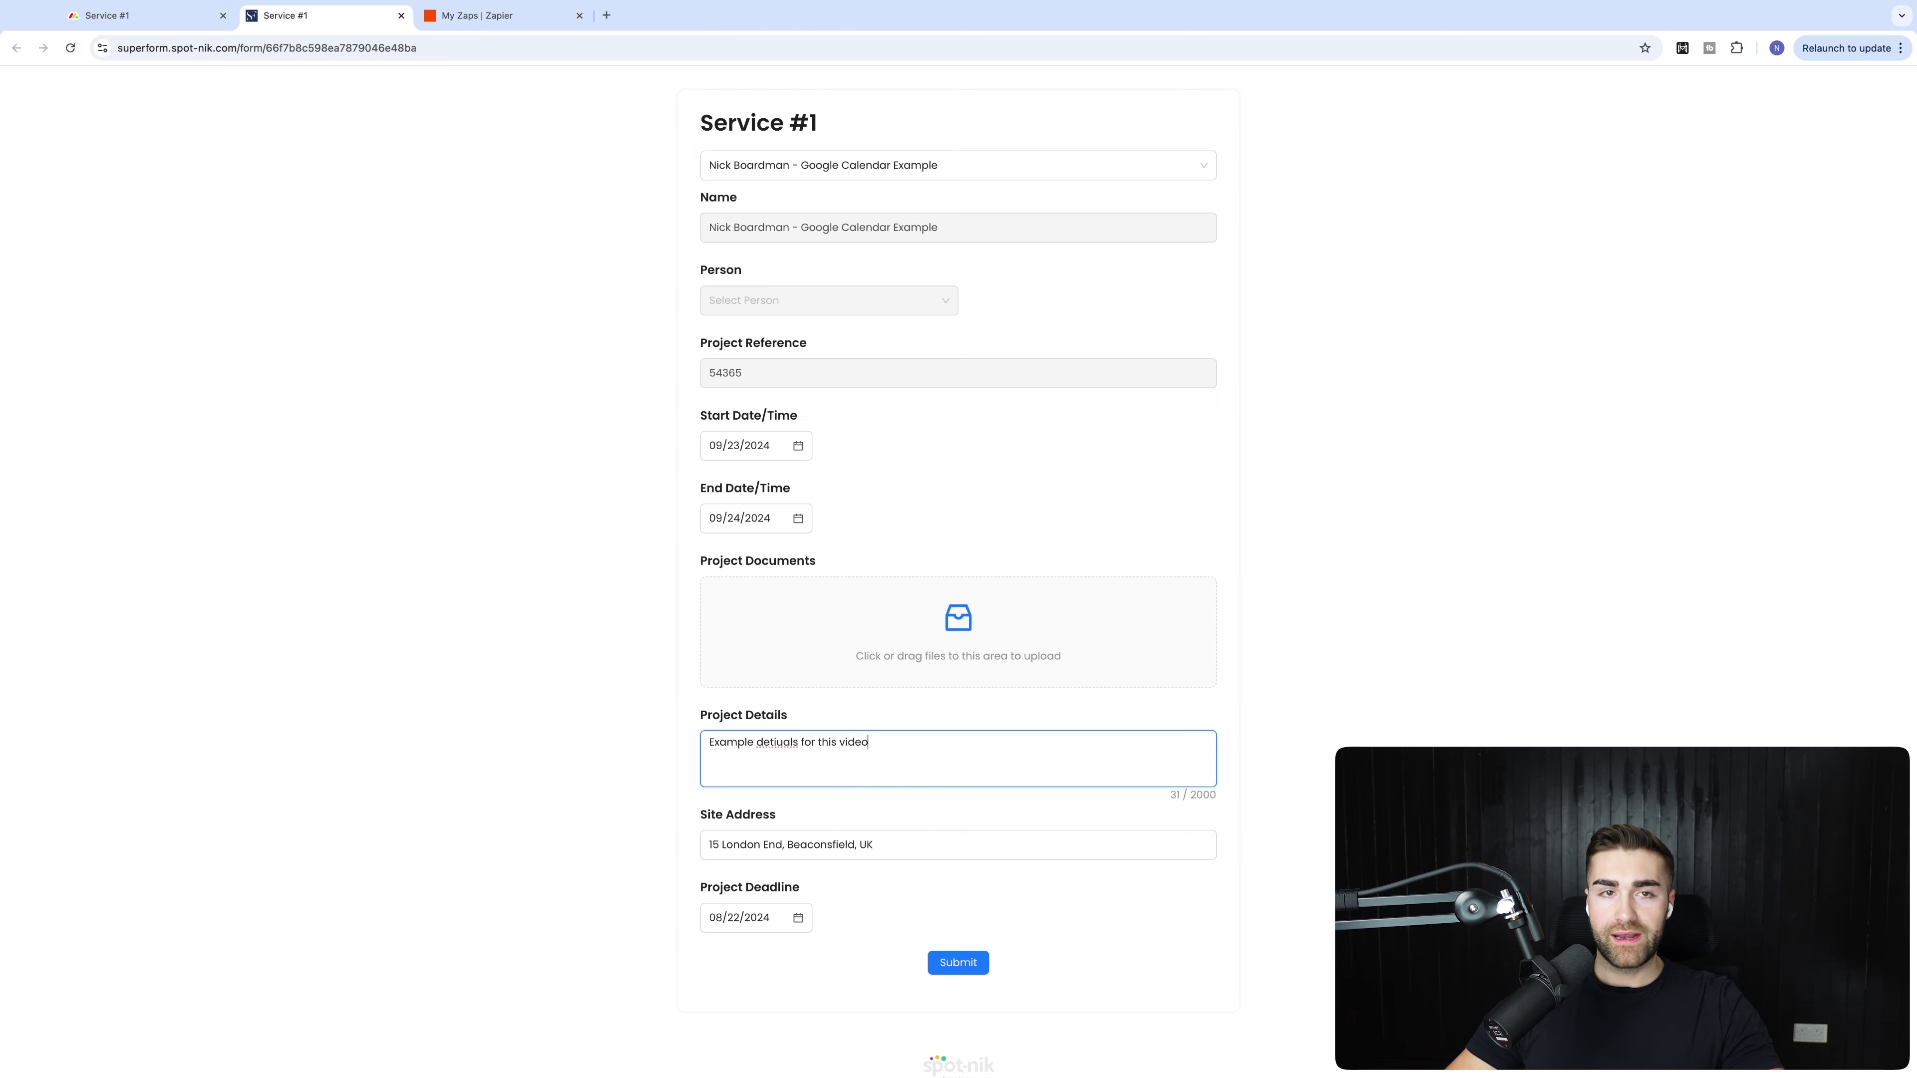
Close Zapier, submit the form, and check the booked project's row on the board table.
{"action": "left_click", "coordinate": [136, 15]}
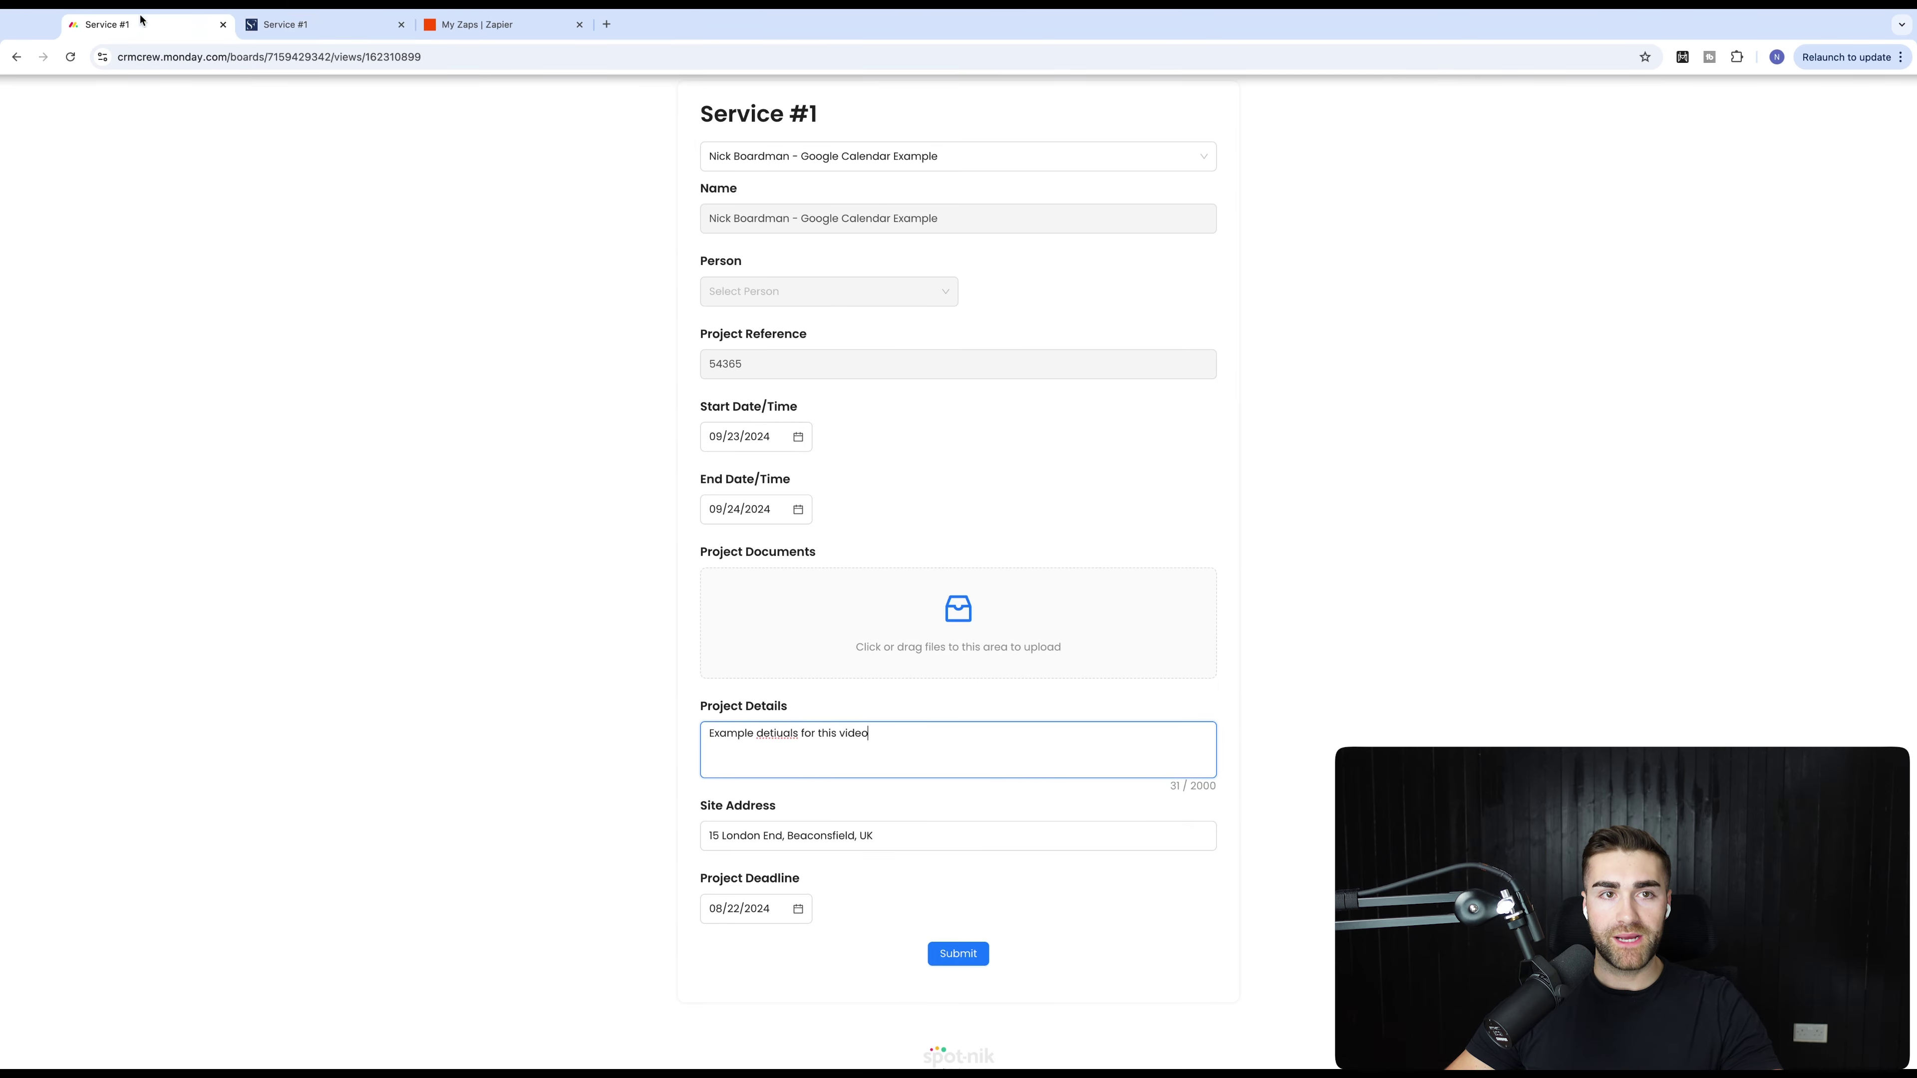
{"action": "left_click", "coordinate": [331, 154]}
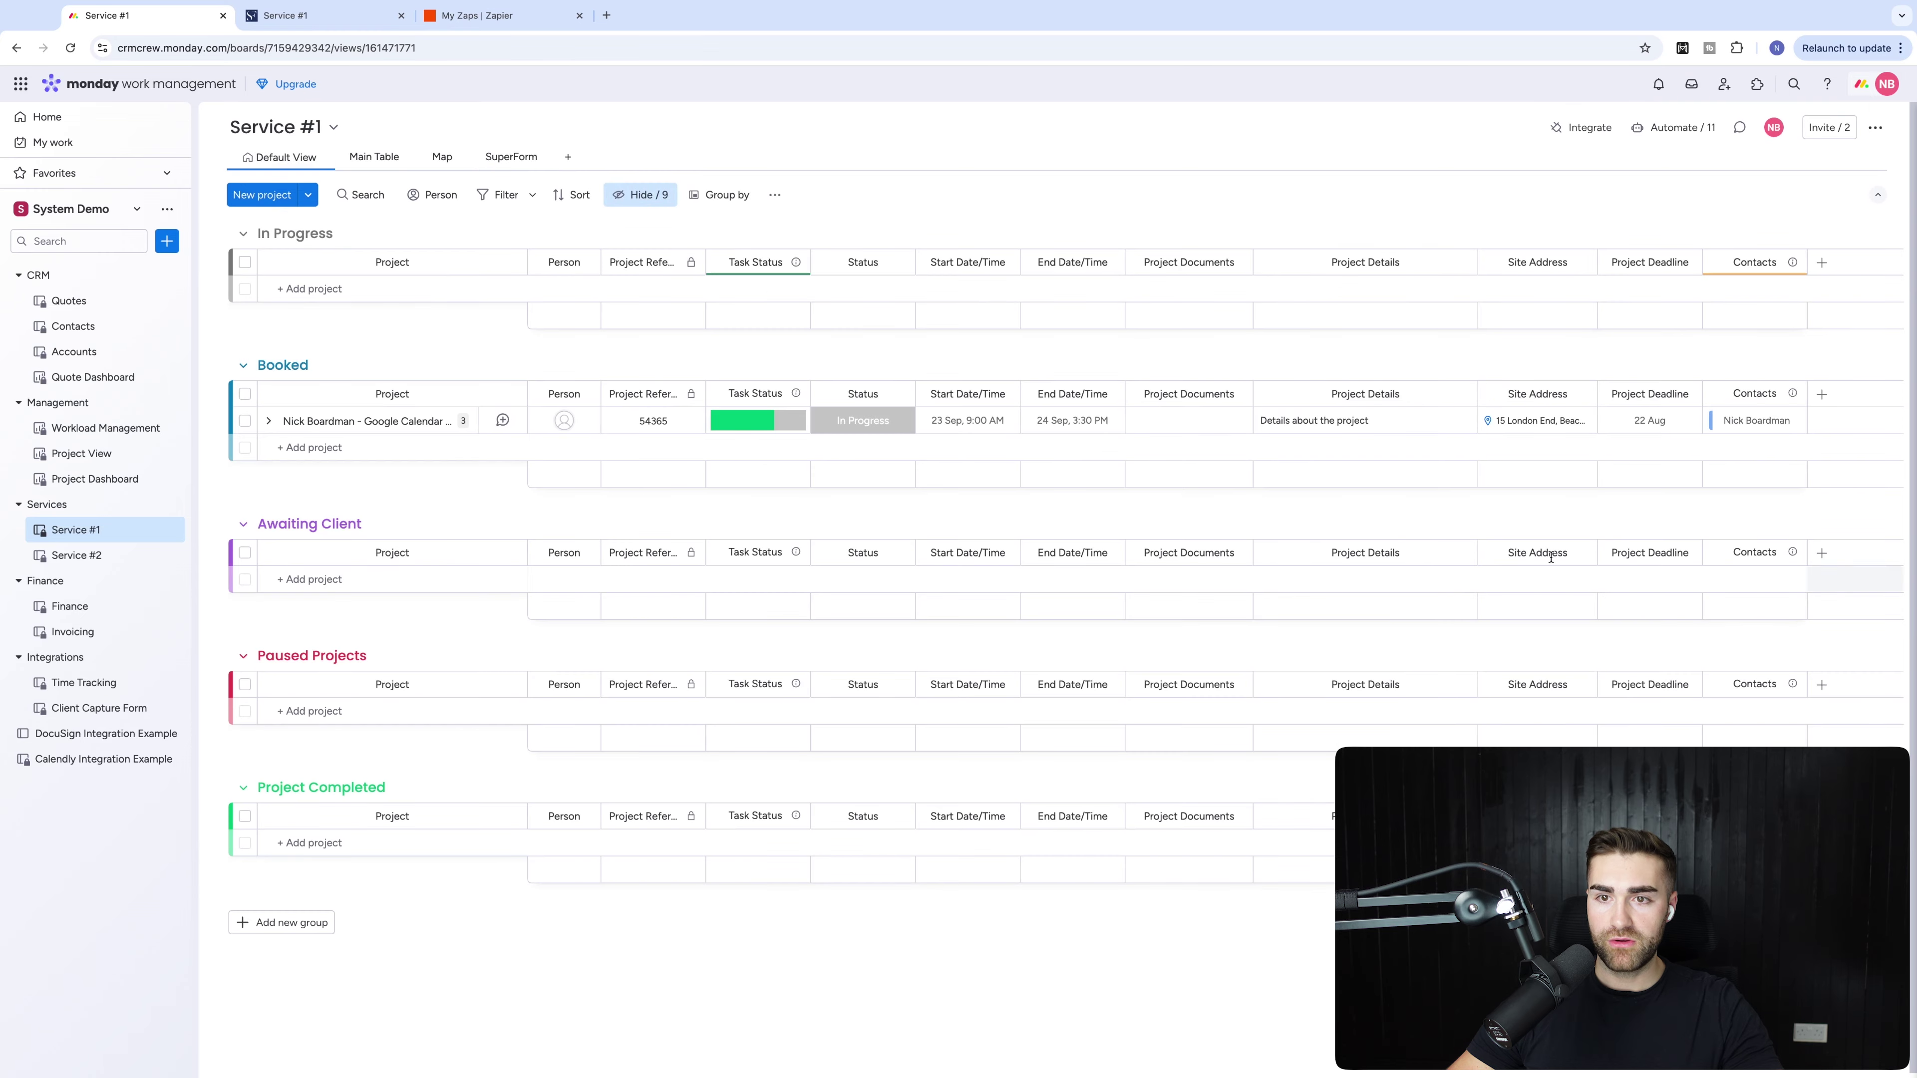
{"action": "left_click", "coordinate": [491, 15]}
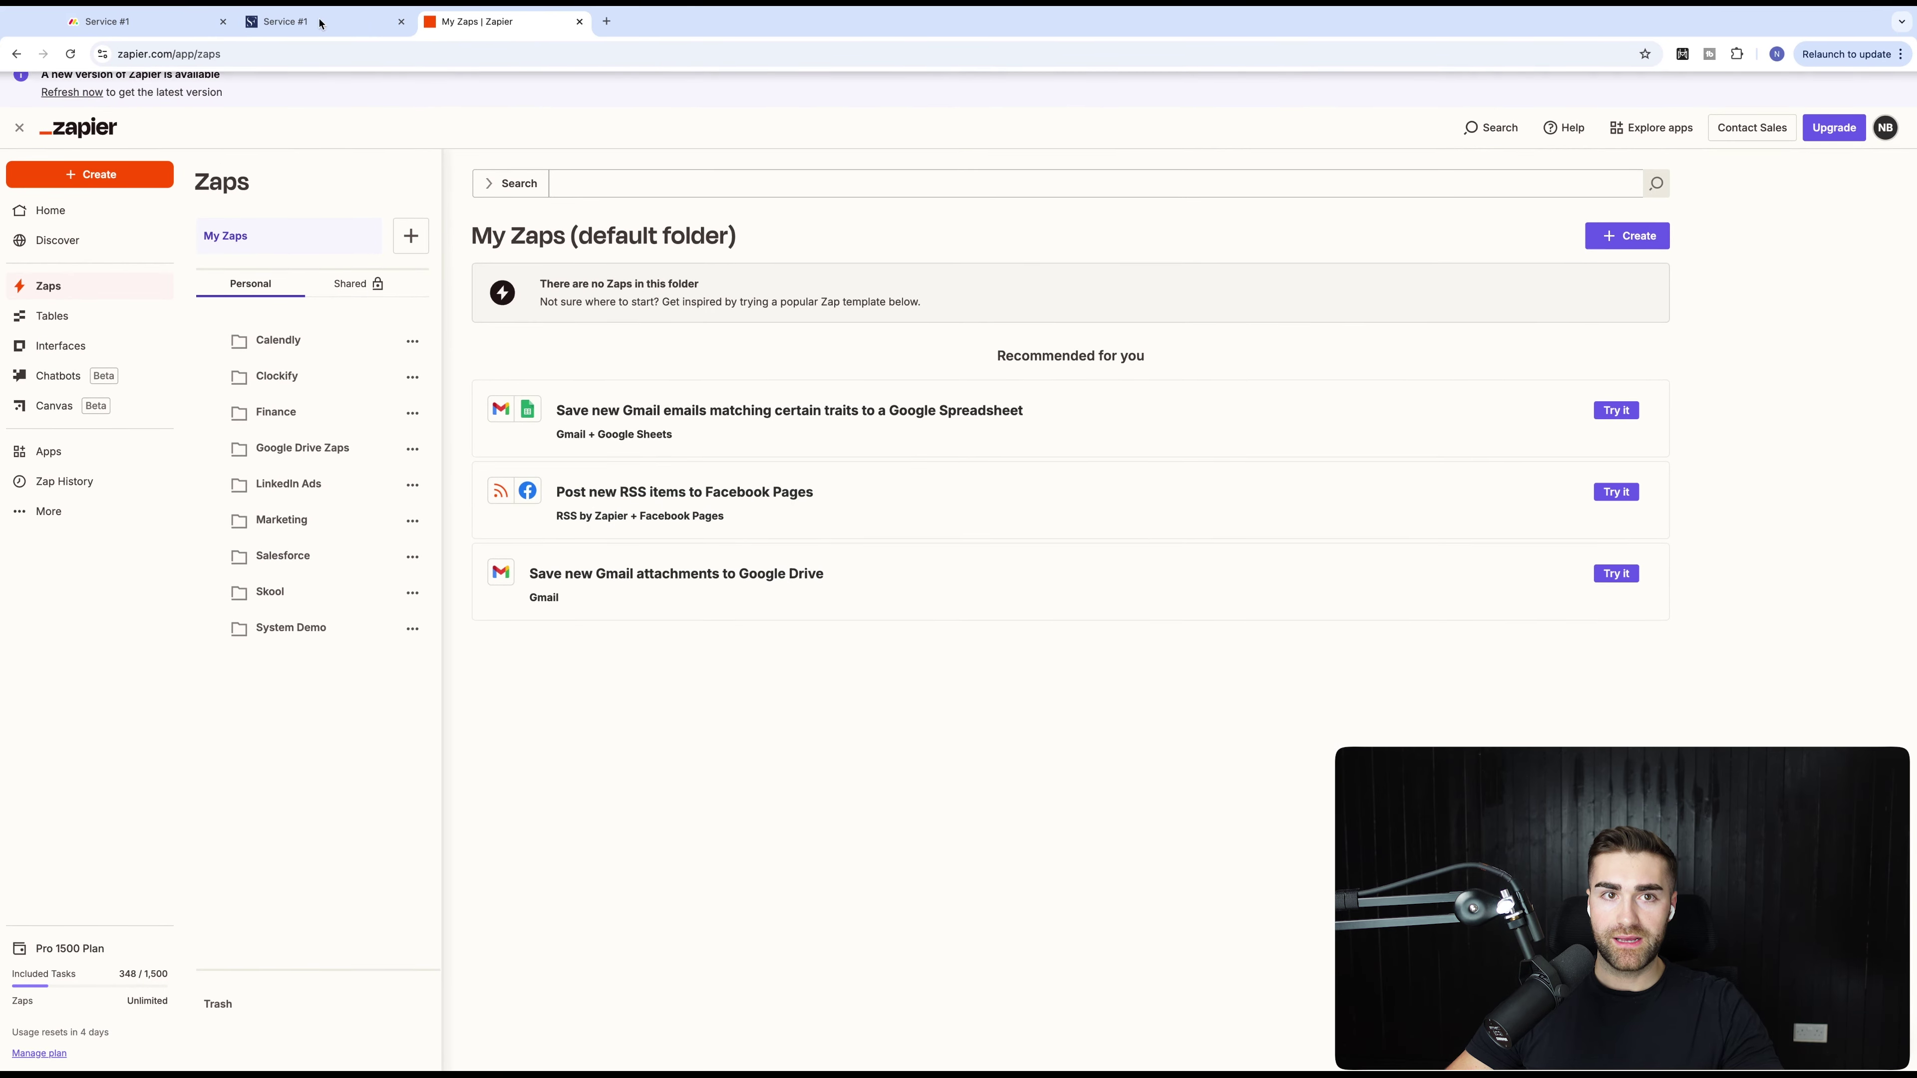
{"action": "left_click", "coordinate": [577, 24]}
{"action": "left_click", "coordinate": [151, 24]}
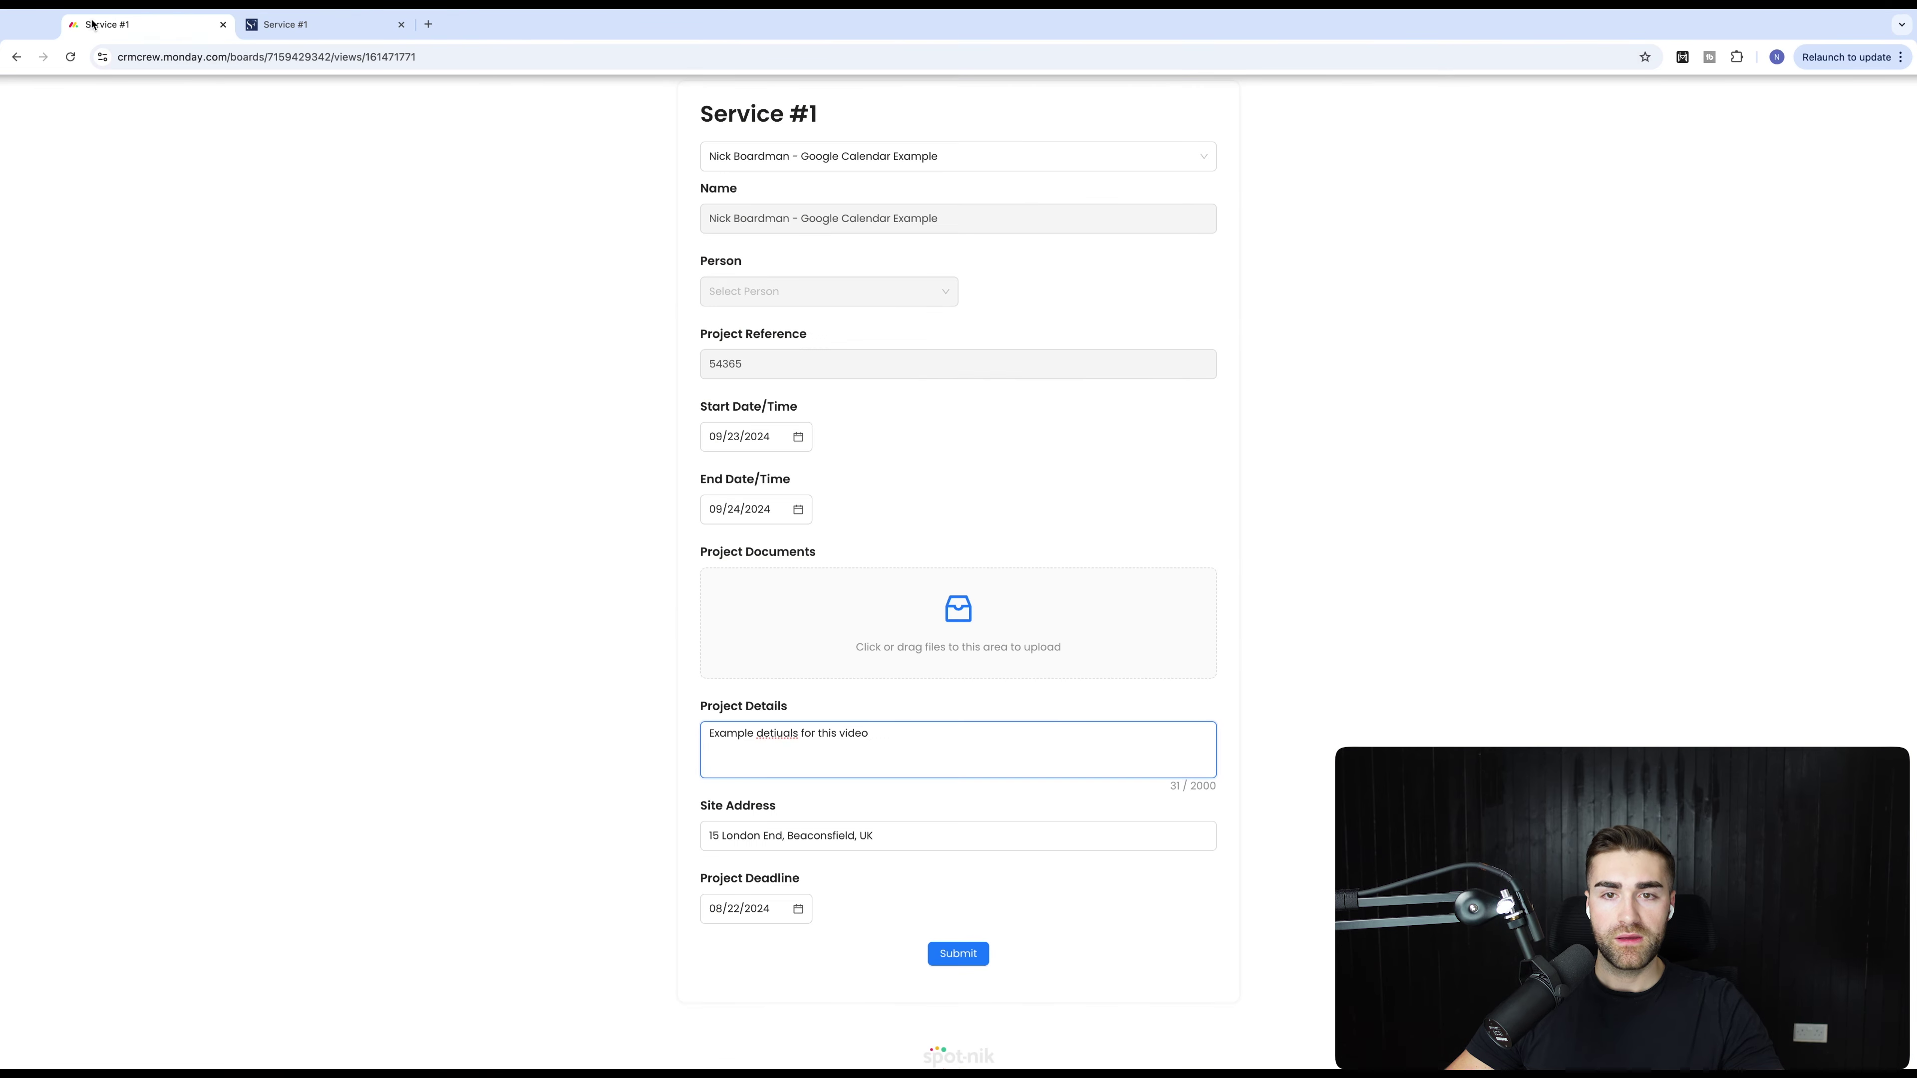
{"action": "left_click", "coordinate": [346, 12]}
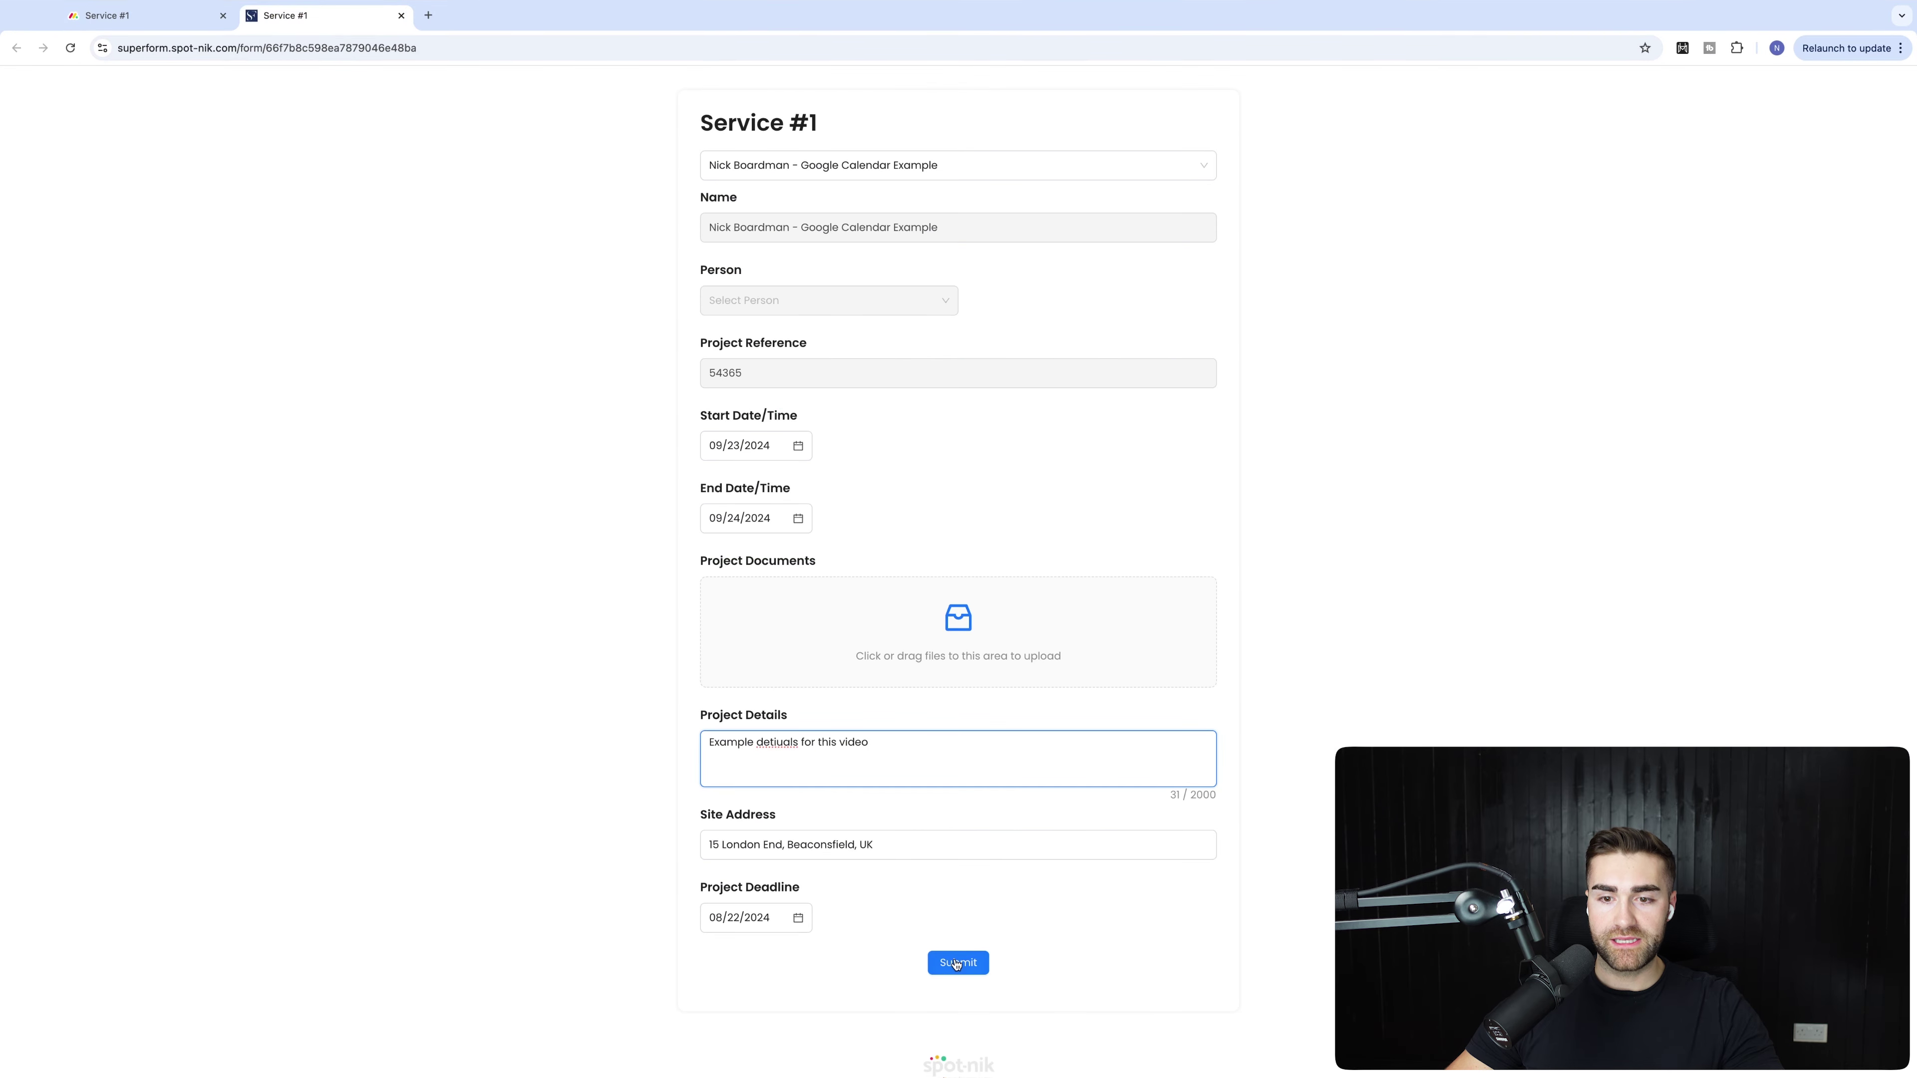
{"action": "left_click", "coordinate": [167, 21]}
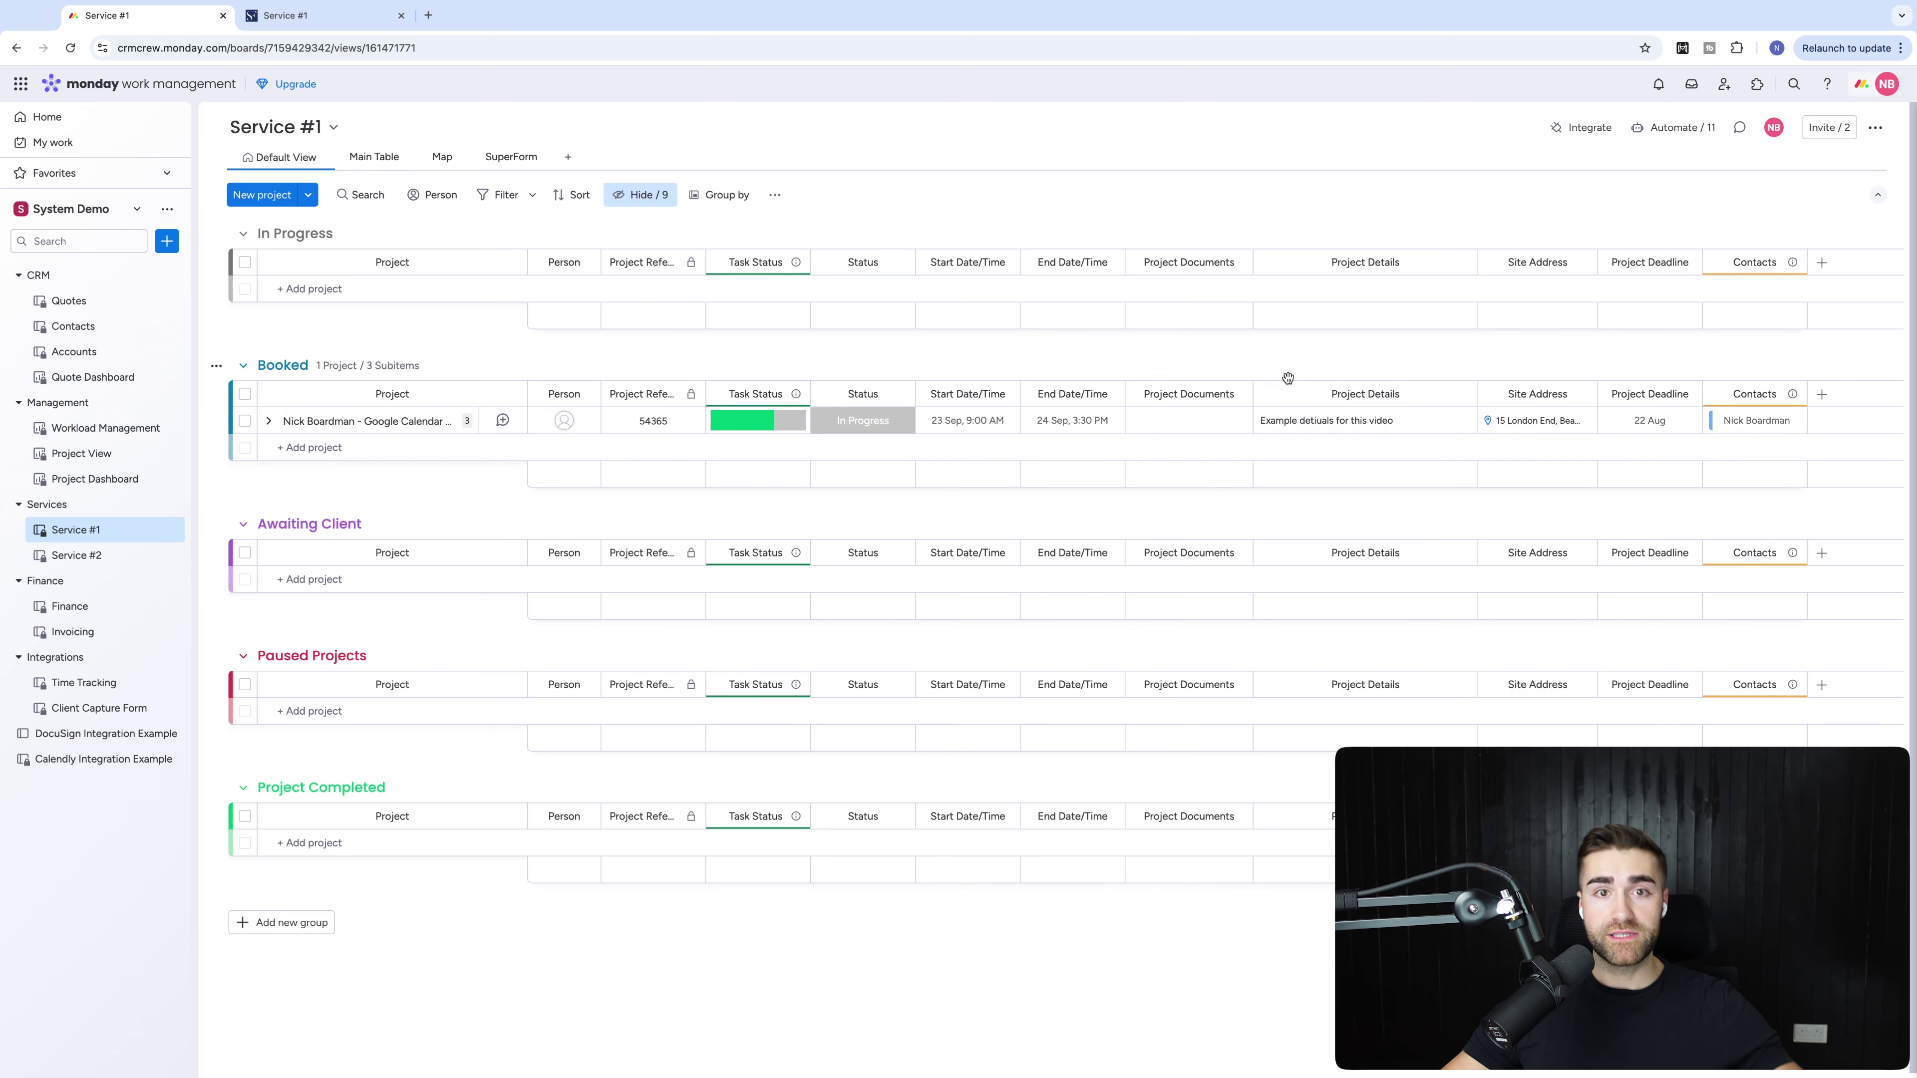
Reload the SuperForm form for a new submission and view its list of items.
{"action": "left_click", "coordinate": [490, 158]}
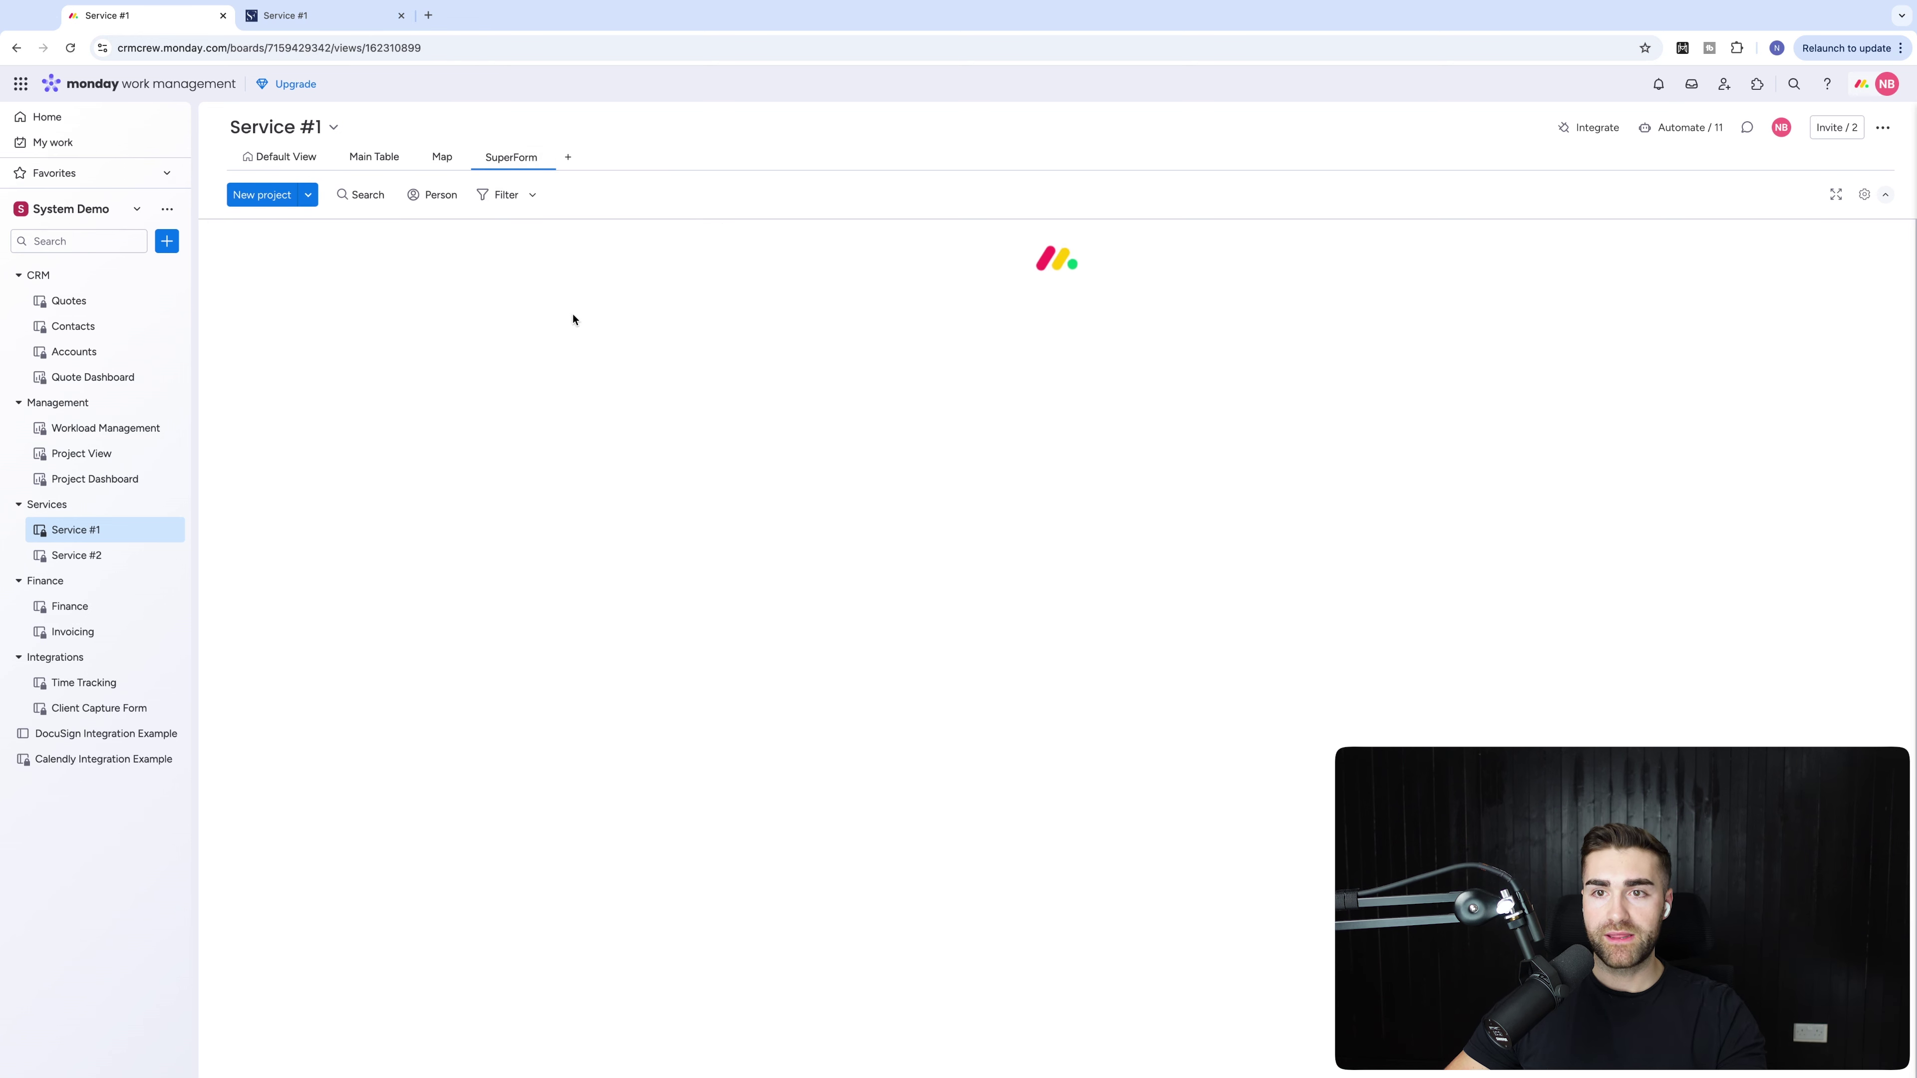
{"action": "left_click", "coordinate": [316, 23]}
{"action": "left_click", "coordinate": [933, 479]}
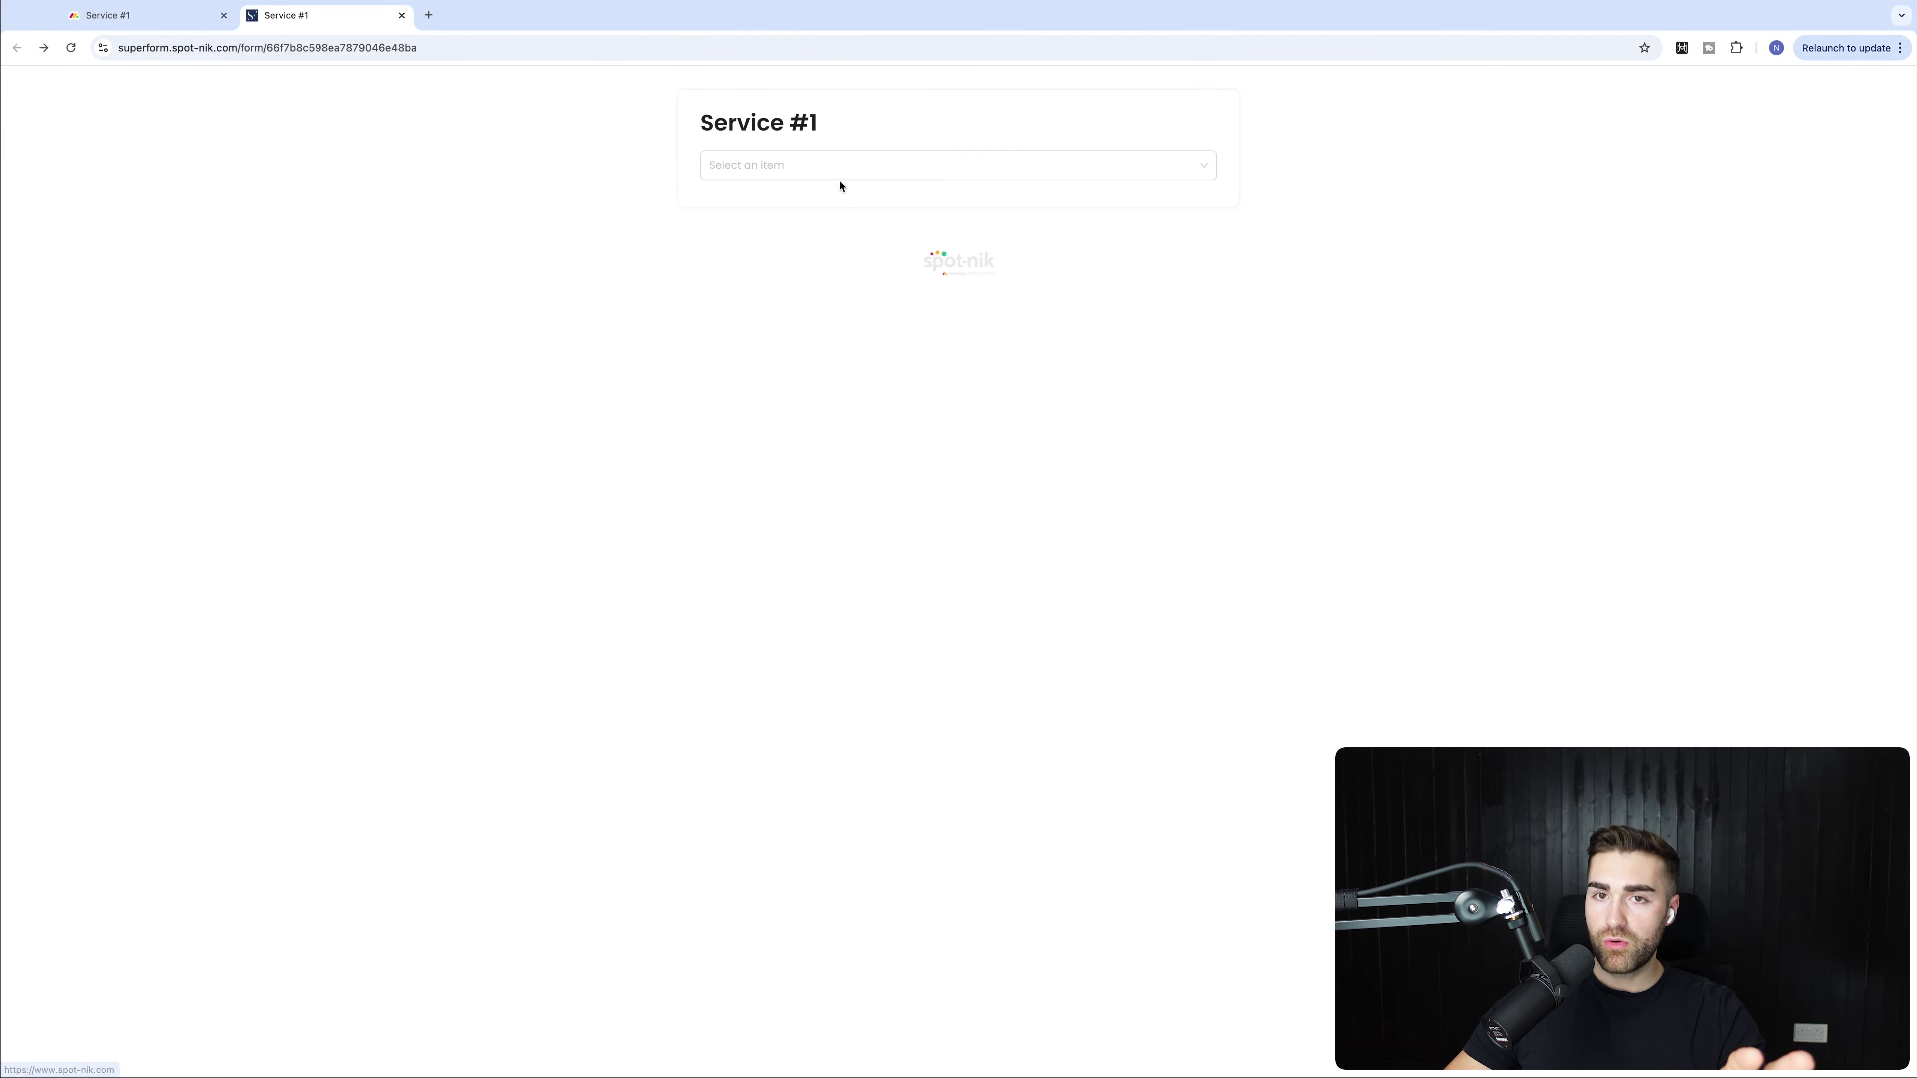
{"action": "left_click", "coordinate": [826, 158]}
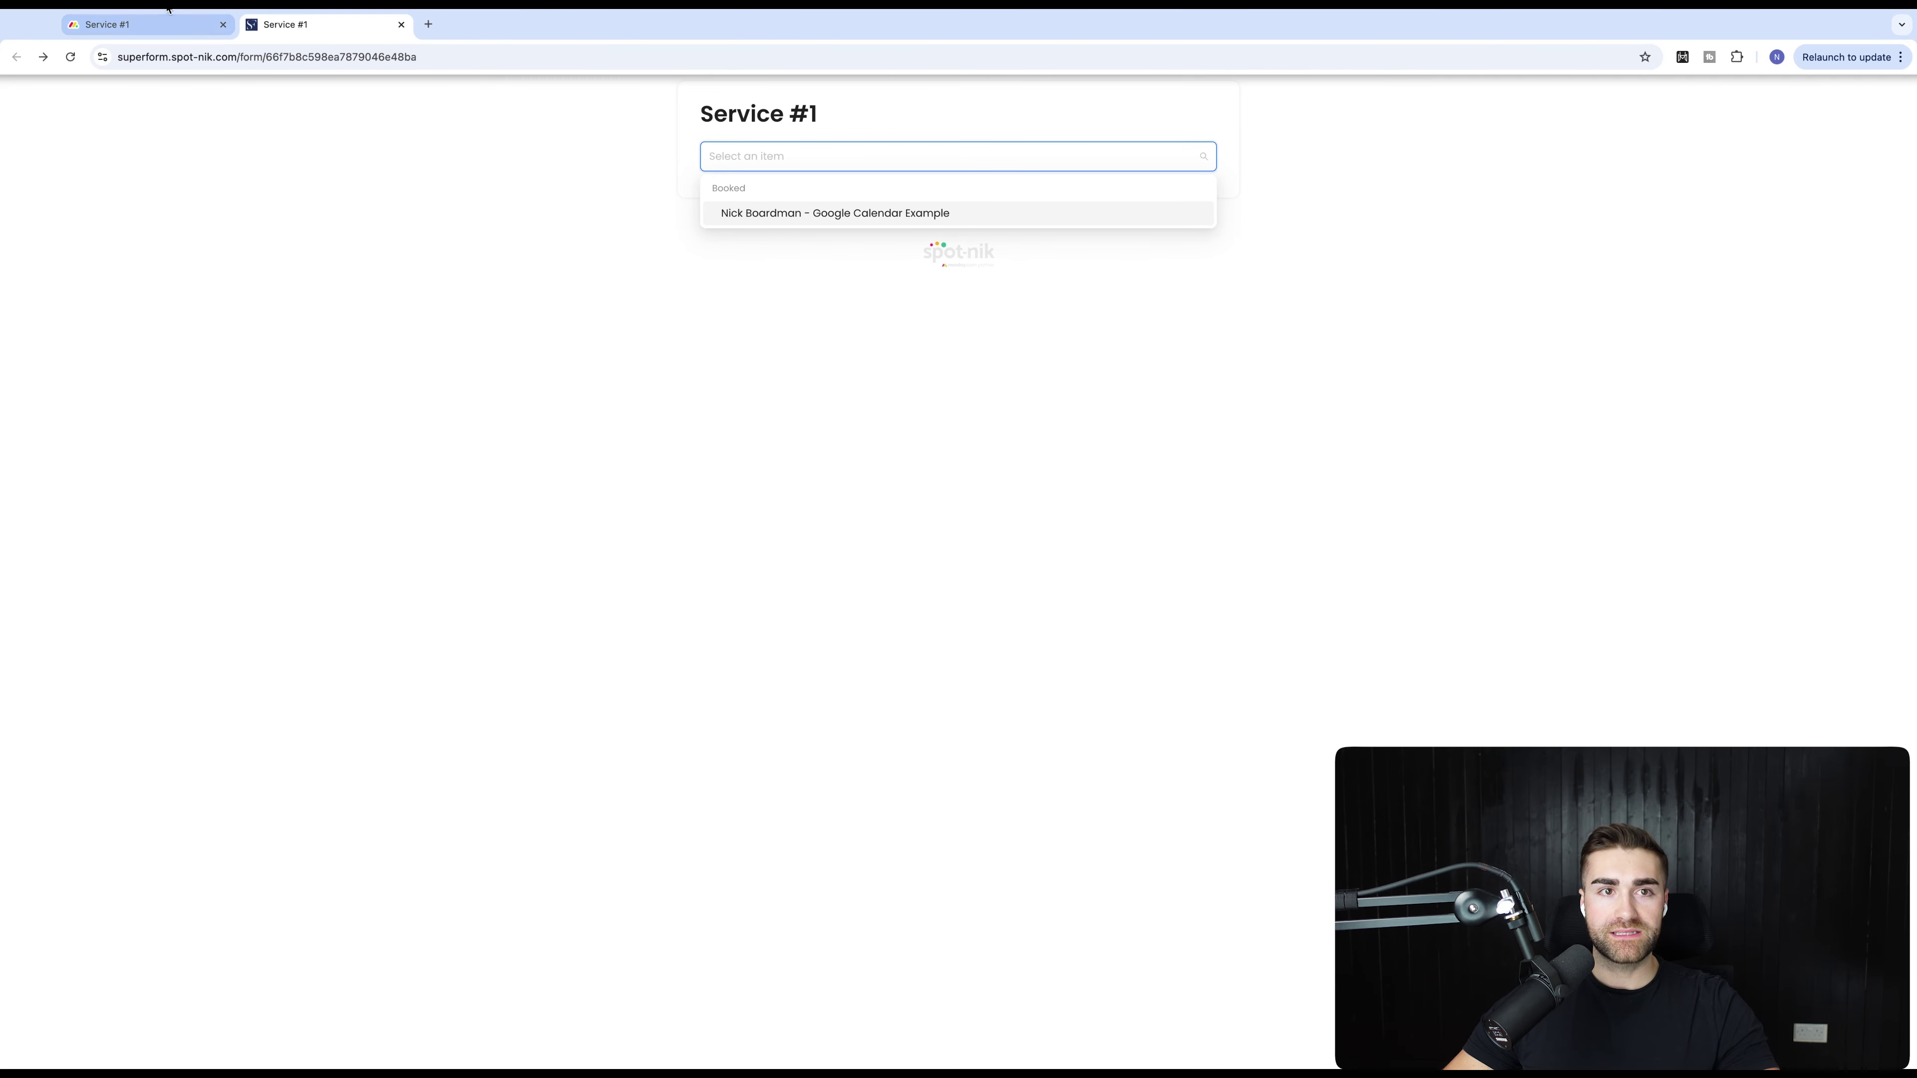
Add a new item called 'Example Item' to the In Progress group.
{"action": "left_click", "coordinate": [89, 26]}
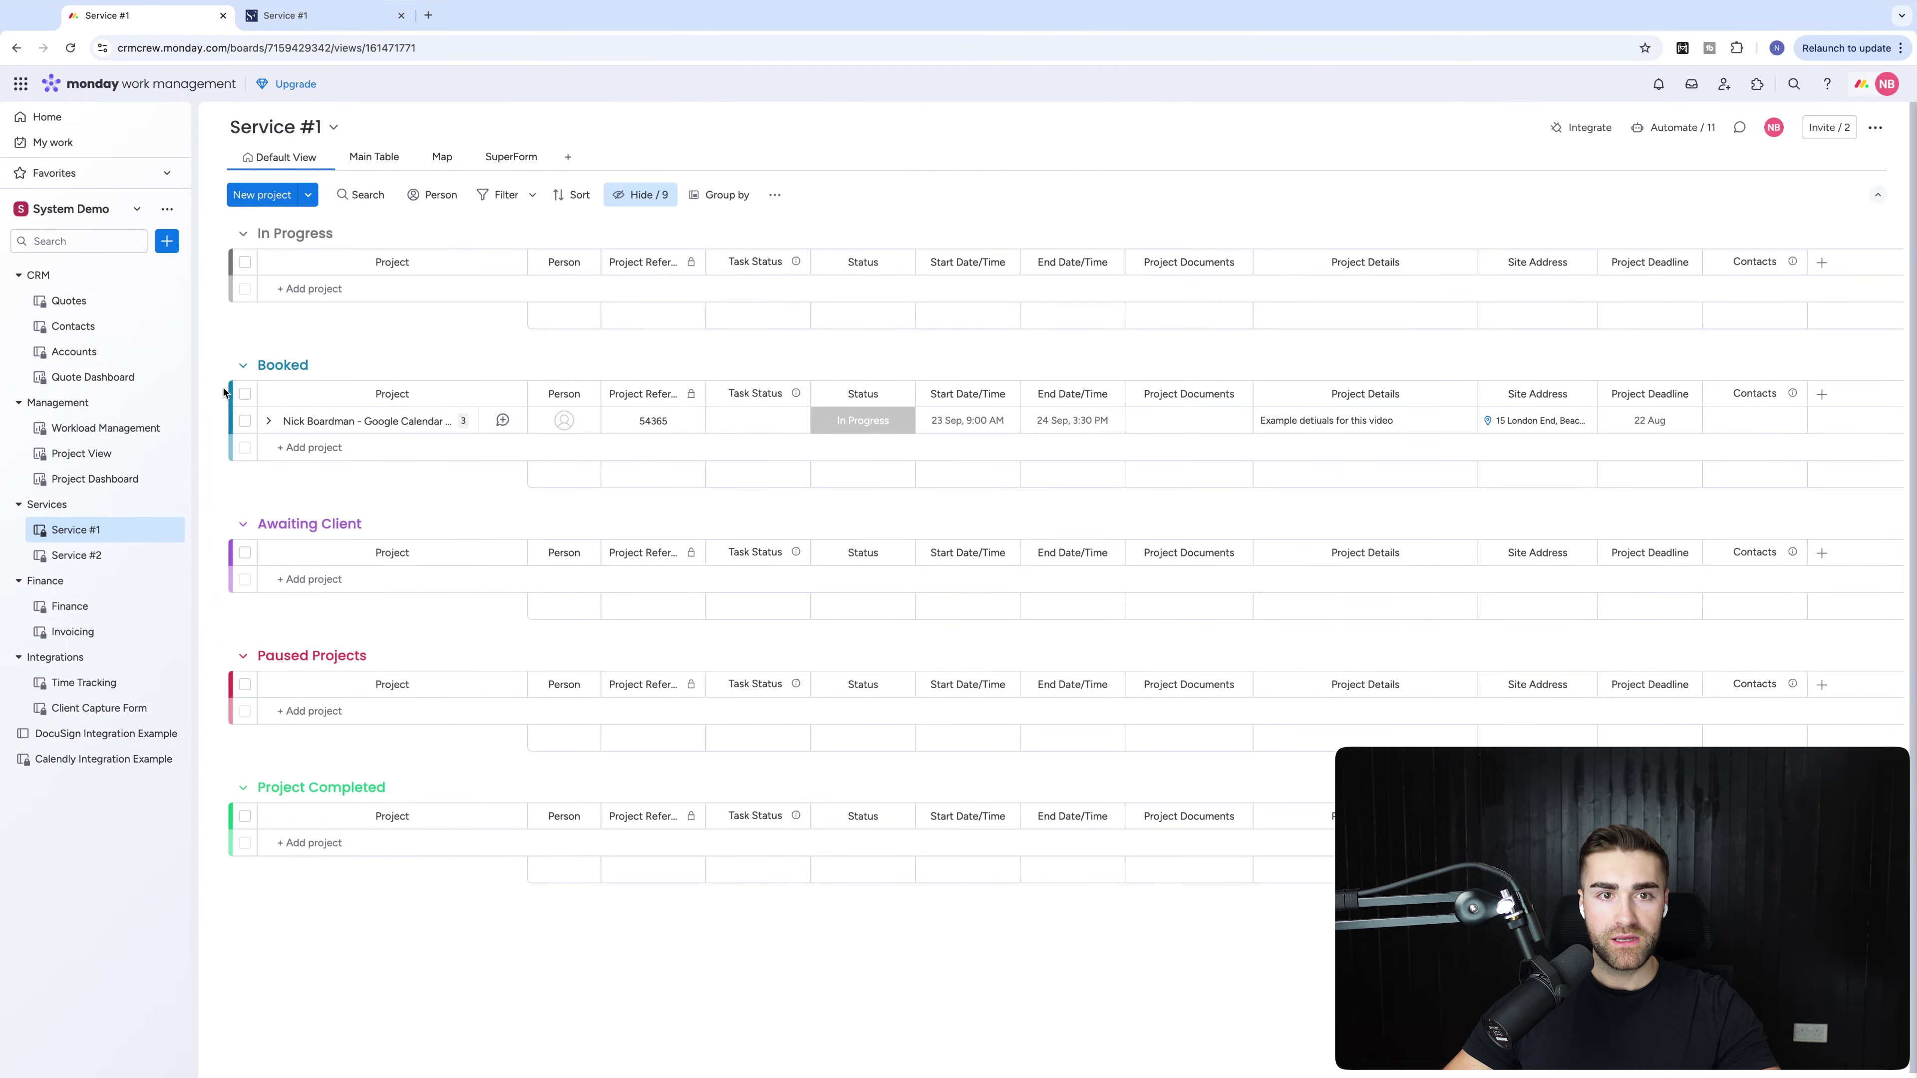
{"action": "left_click", "coordinate": [312, 290]}
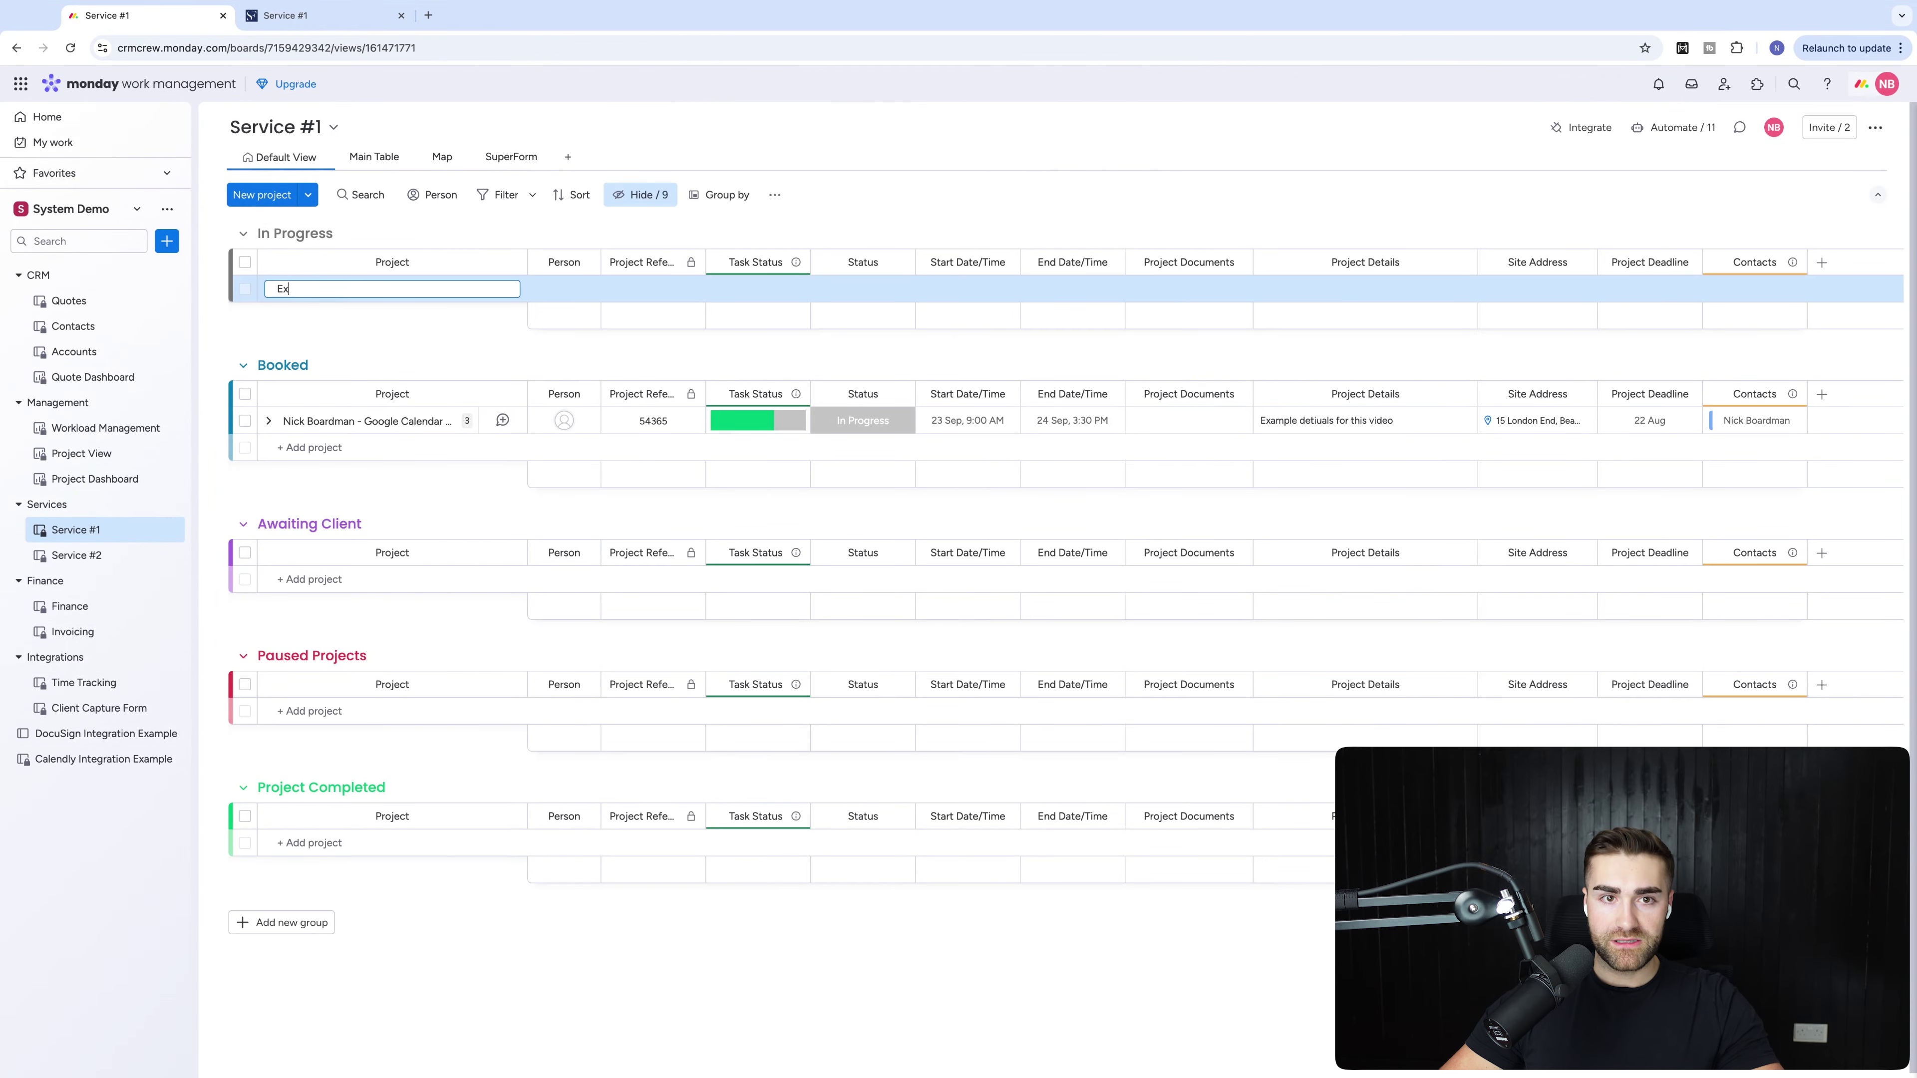
{"action": "type", "text": "Example Item"}
{"action": "key", "text": "Return"}
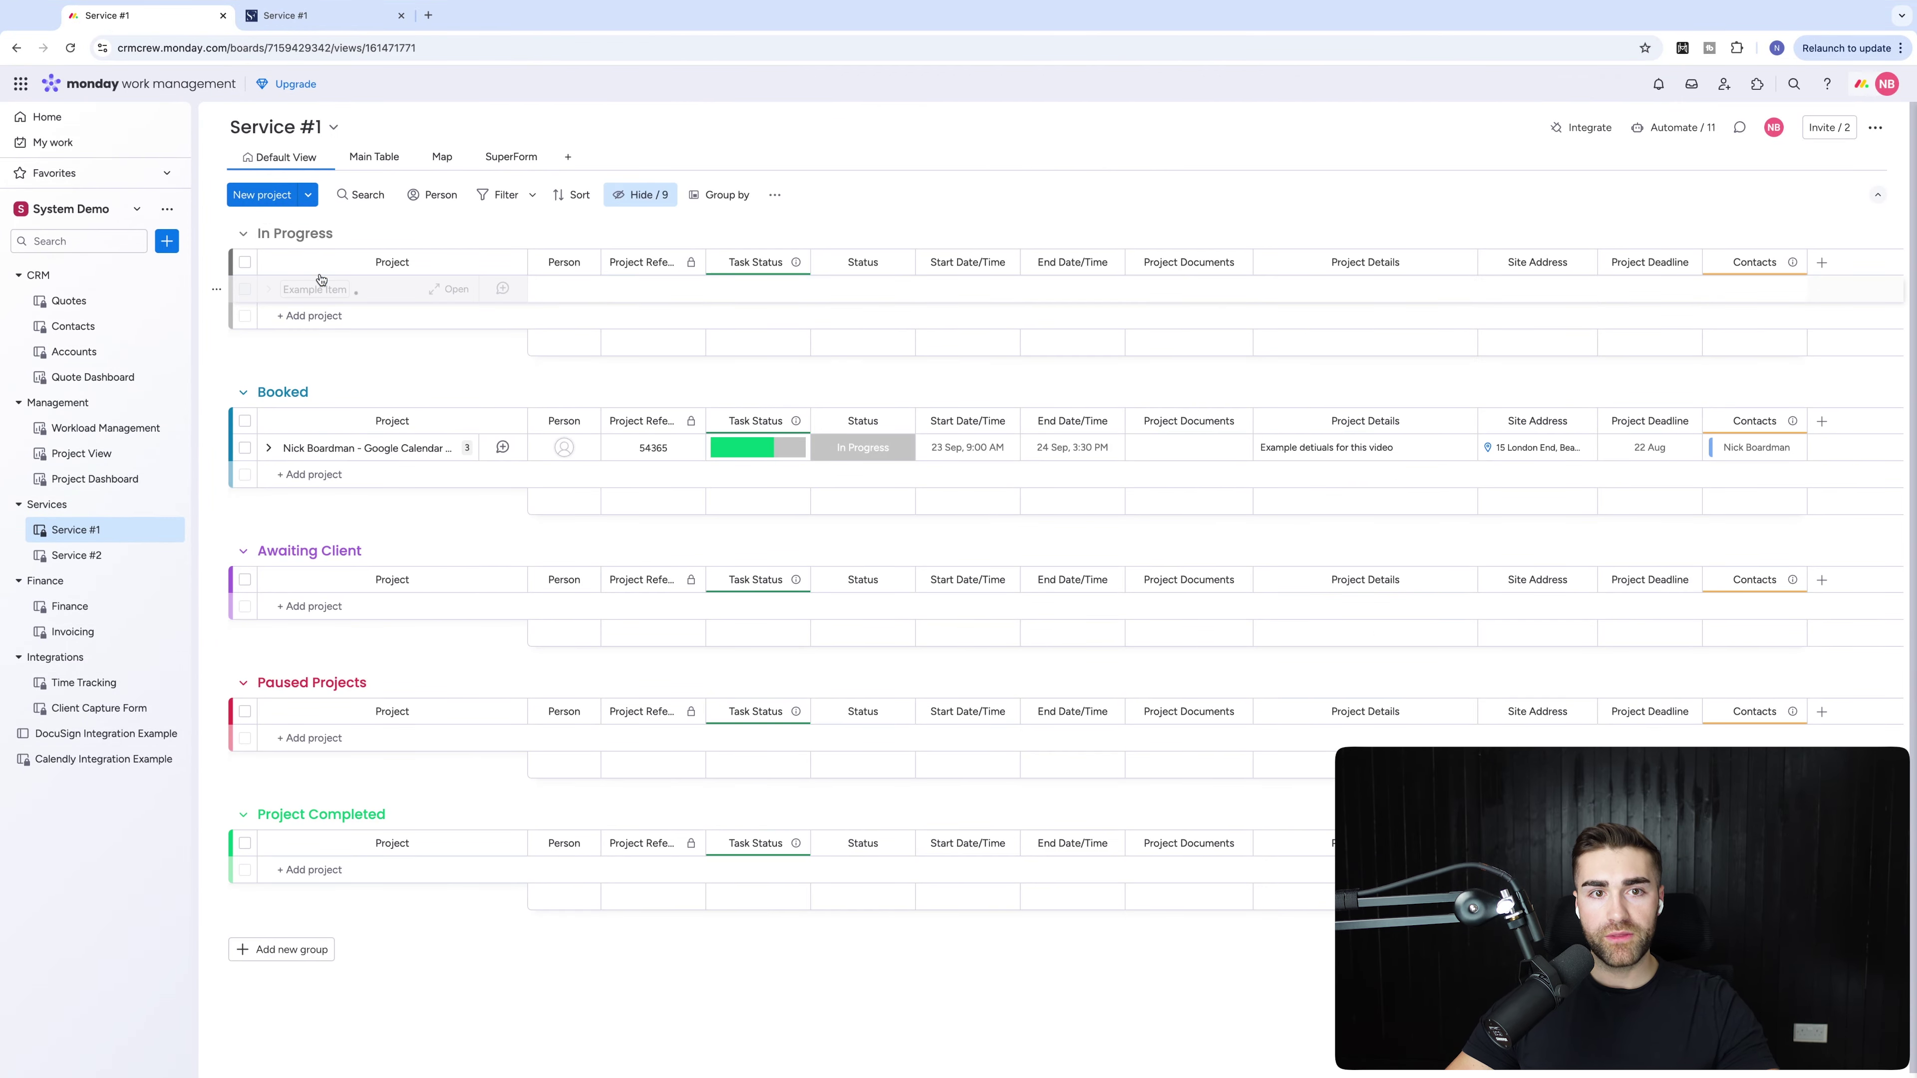
Reload the SuperForm form to check that Example Item appears in its item list.
{"action": "left_click", "coordinate": [300, 23]}
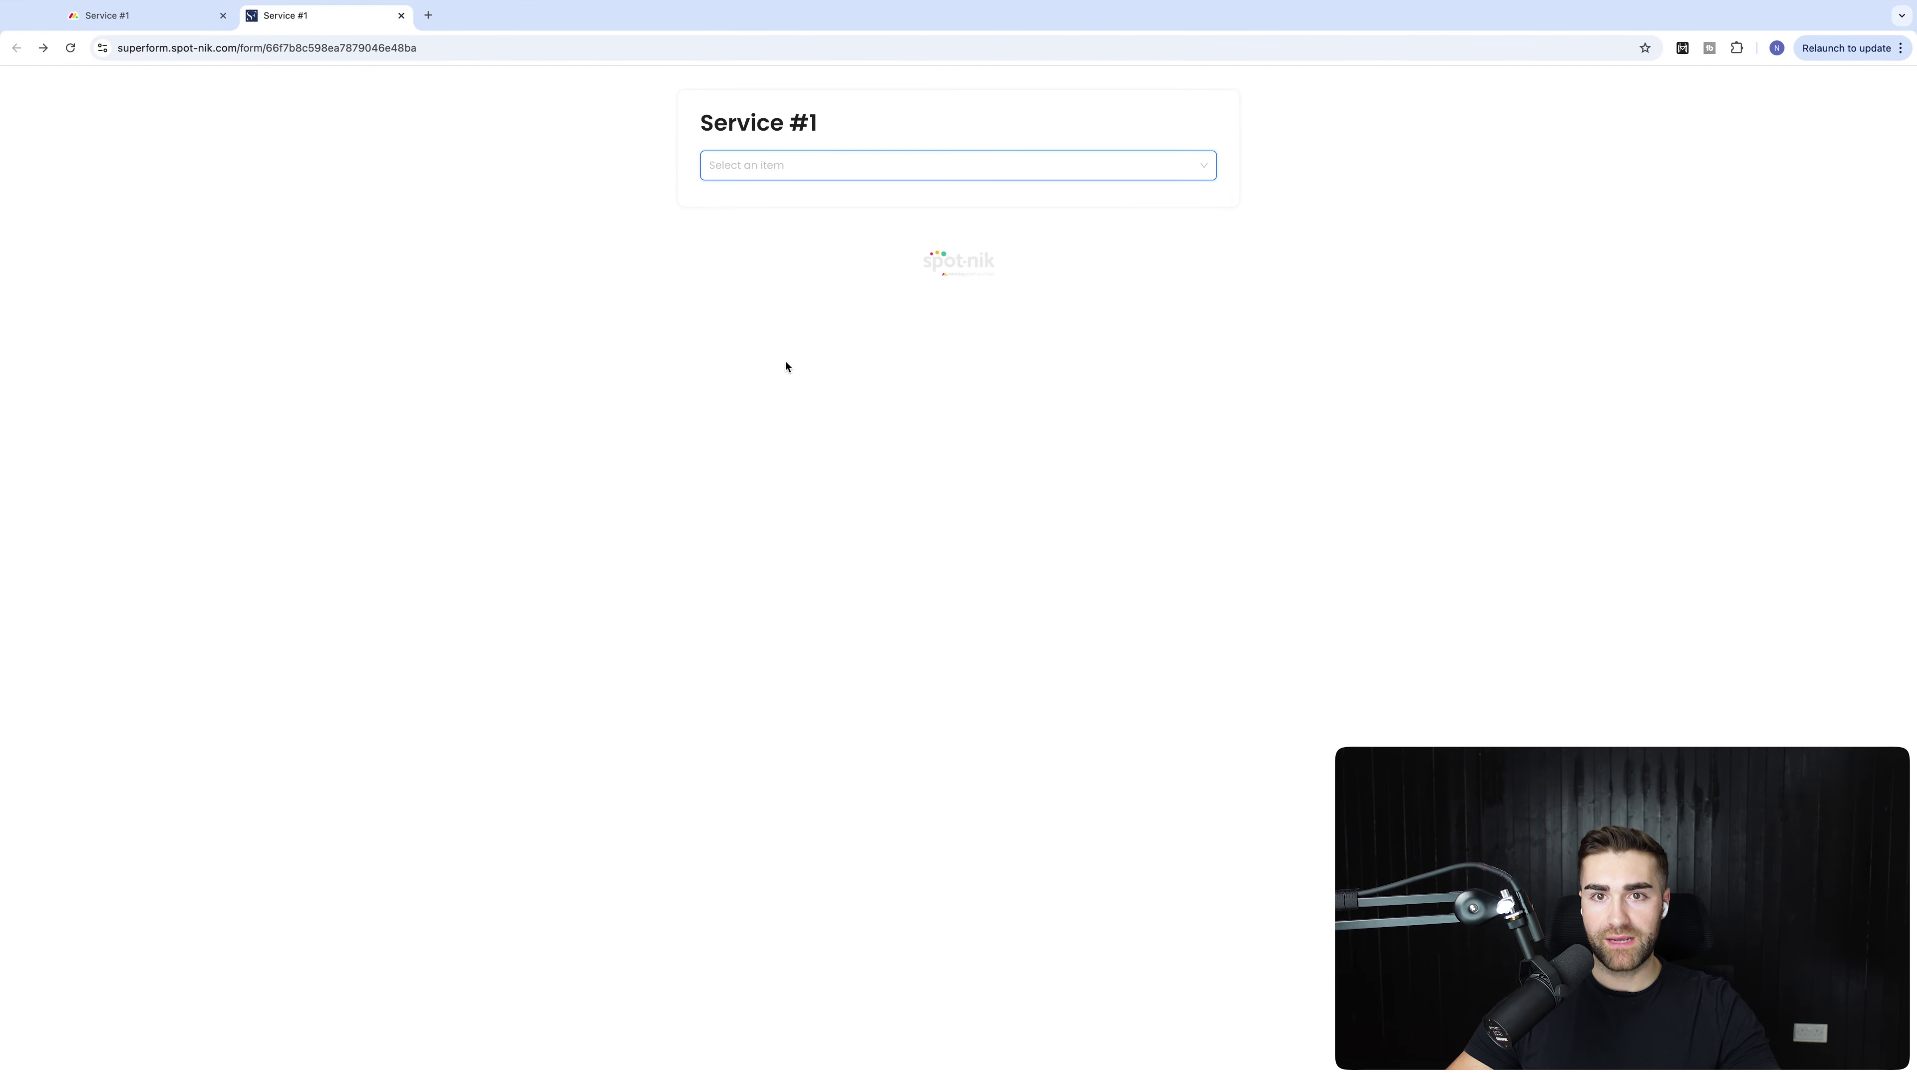
{"action": "left_click", "coordinate": [770, 162]}
{"action": "key", "text": "super+r"}
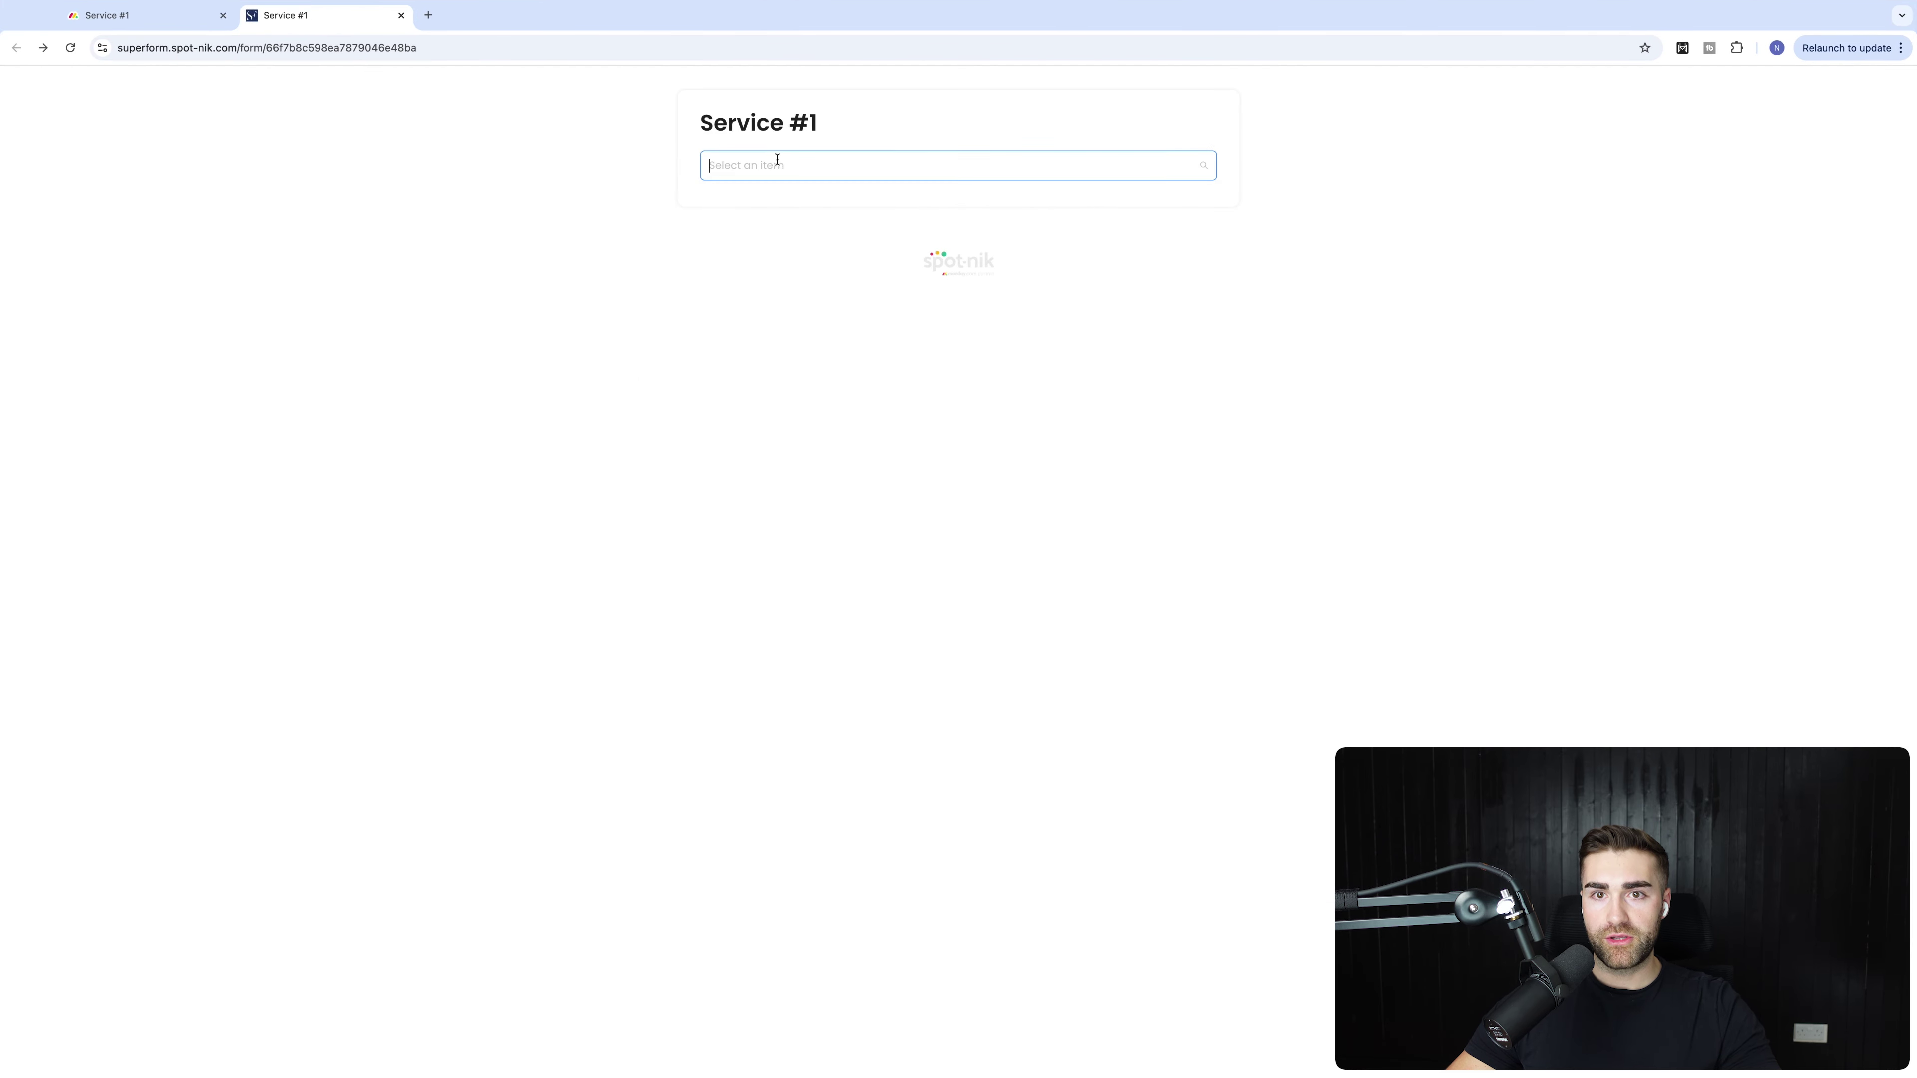
{"action": "left_click", "coordinate": [776, 162]}
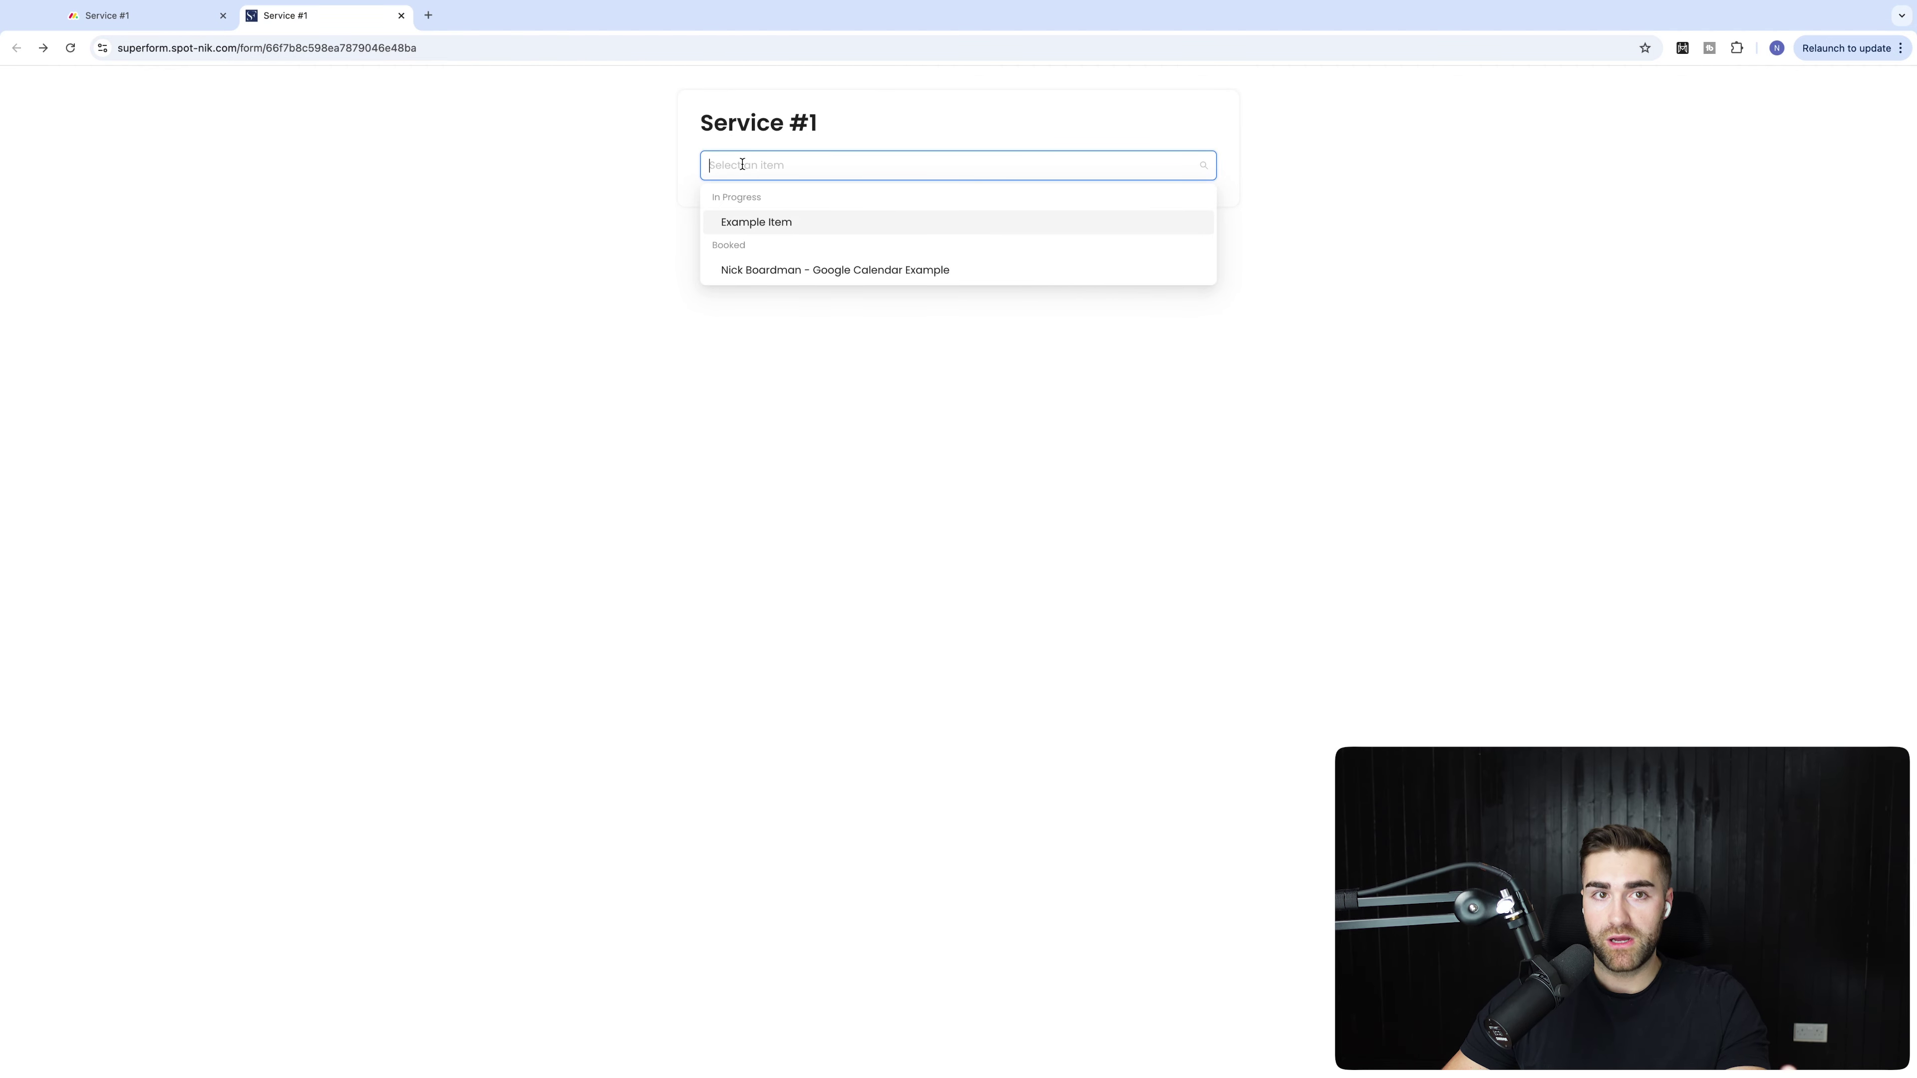
{"action": "left_click", "coordinate": [415, 94]}
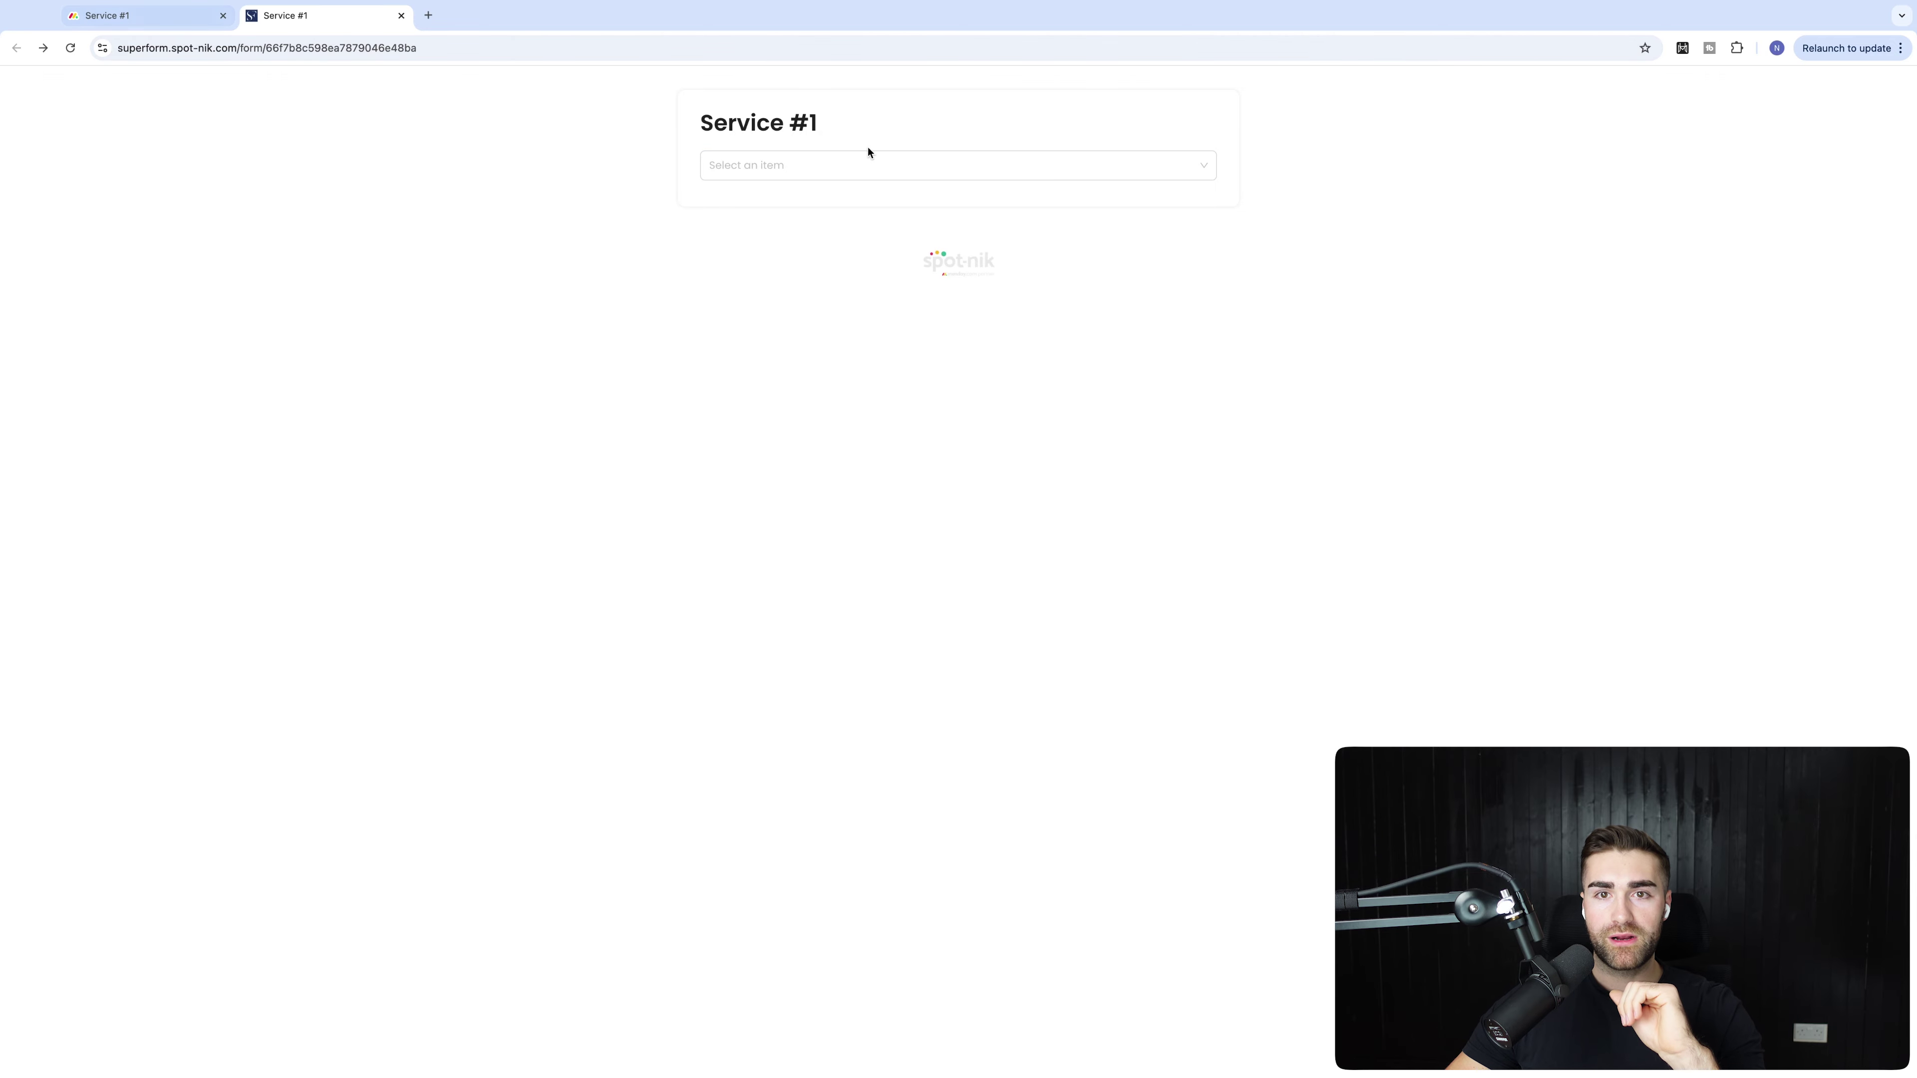
{"action": "left_click", "coordinate": [867, 160]}
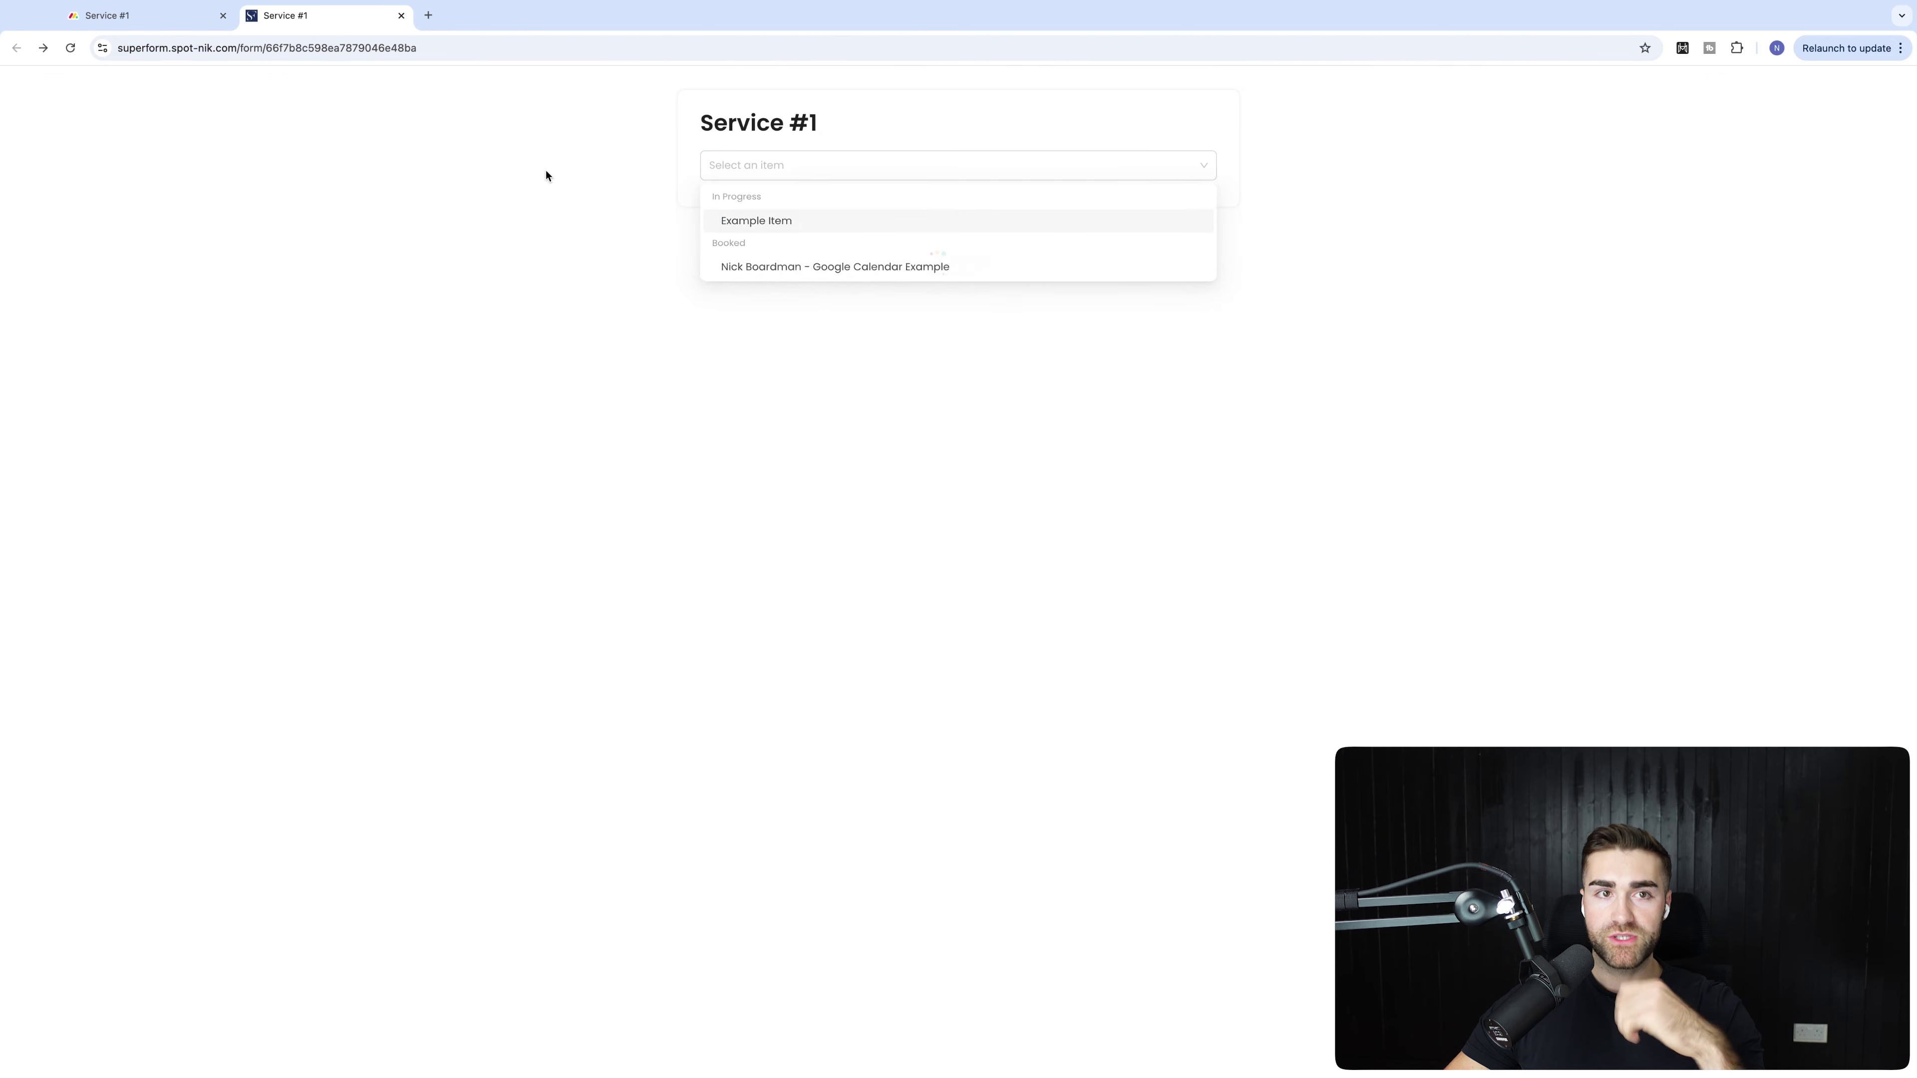
{"action": "left_click", "coordinate": [513, 162]}
{"action": "left_click", "coordinate": [118, 16]}
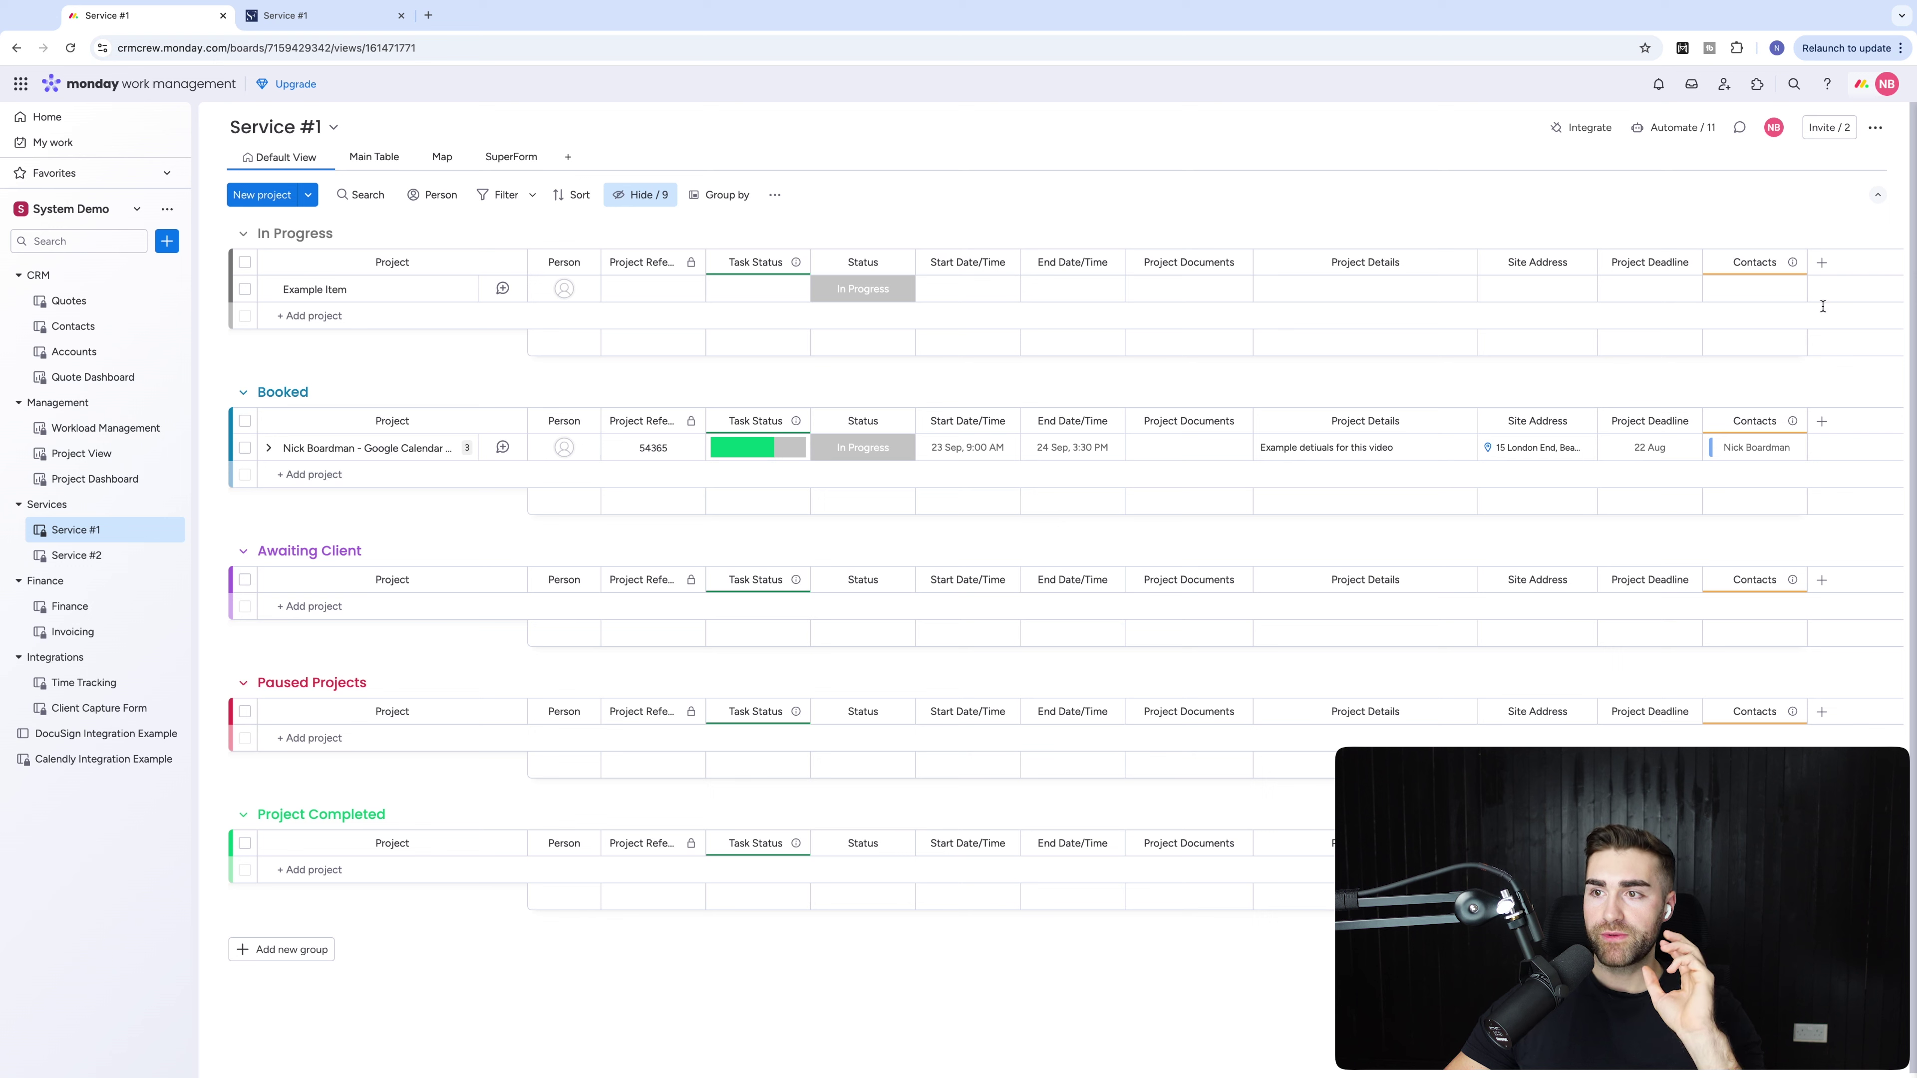
Add a Link column named 'Update Form Link', then open the board's automations.
{"action": "left_click", "coordinate": [1821, 262]}
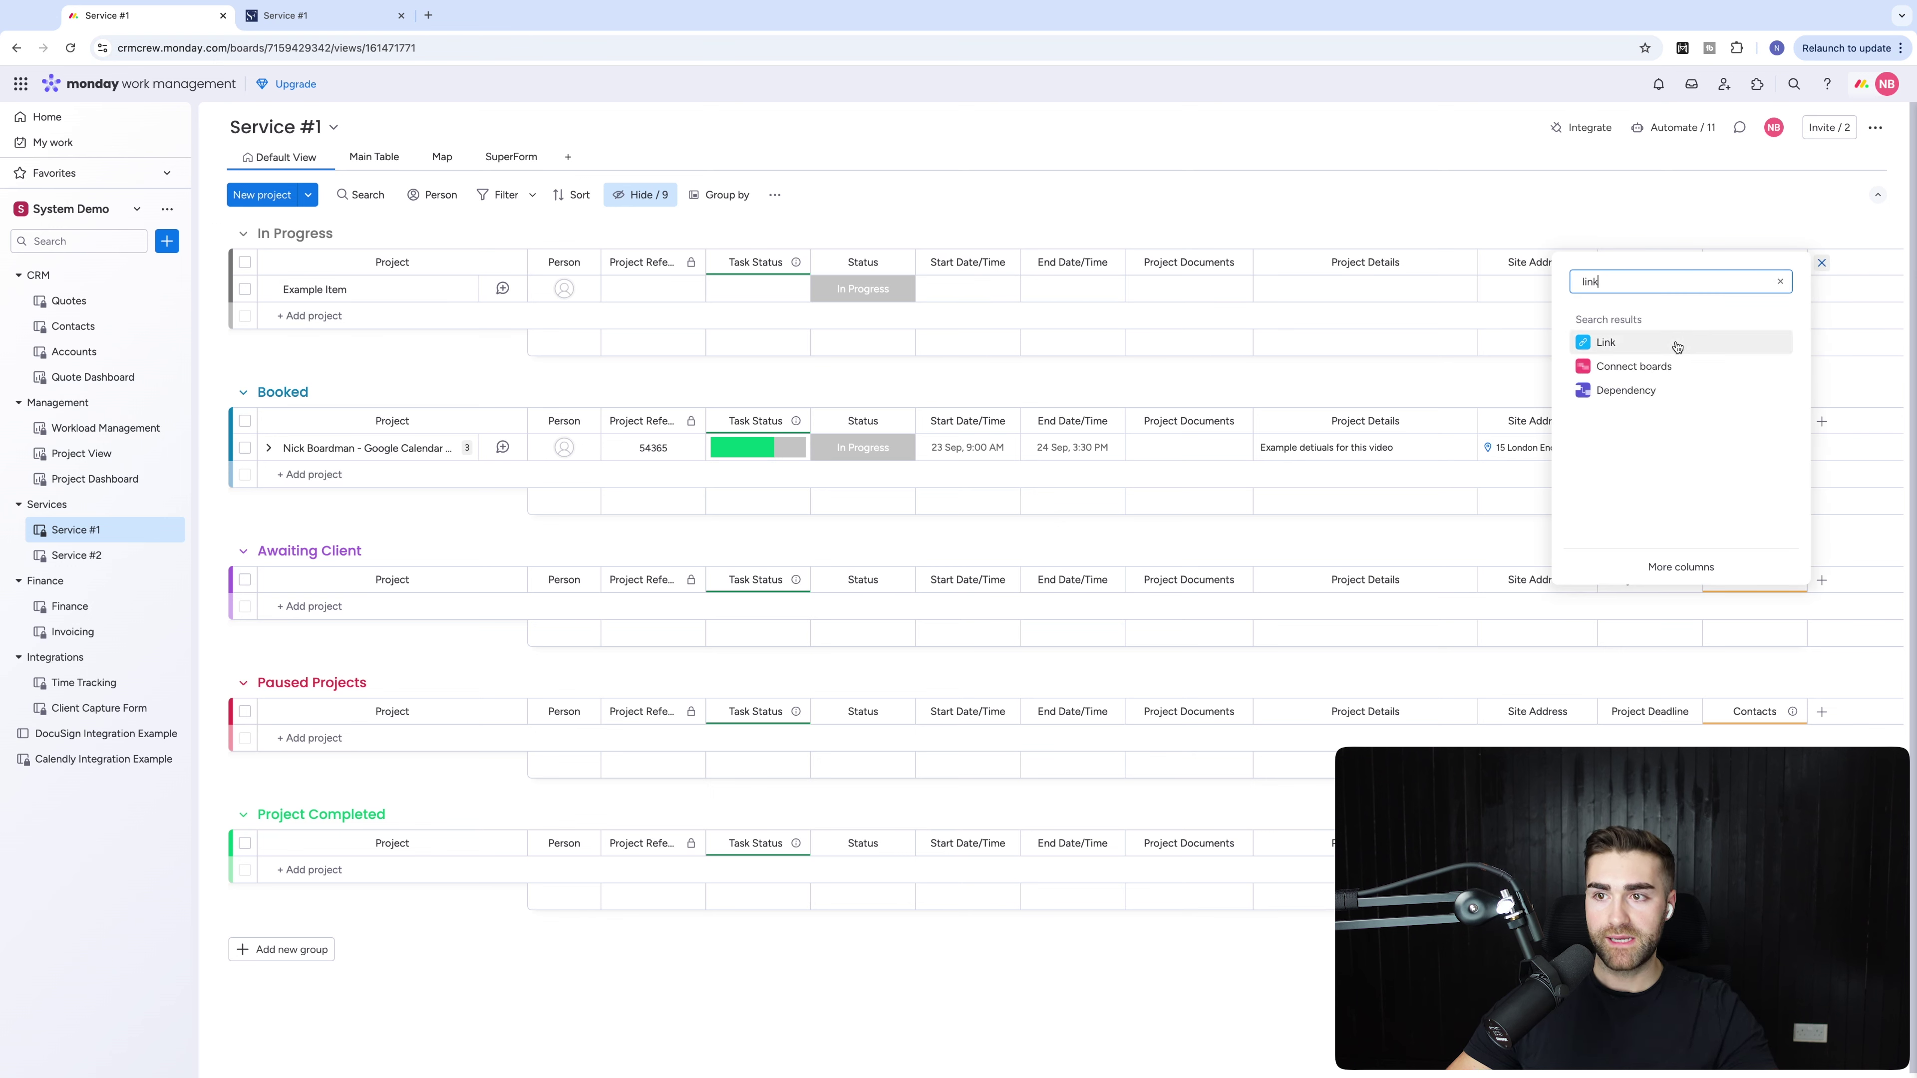
{"action": "left_click", "coordinate": [1673, 346]}
{"action": "left_click", "coordinate": [1806, 262]}
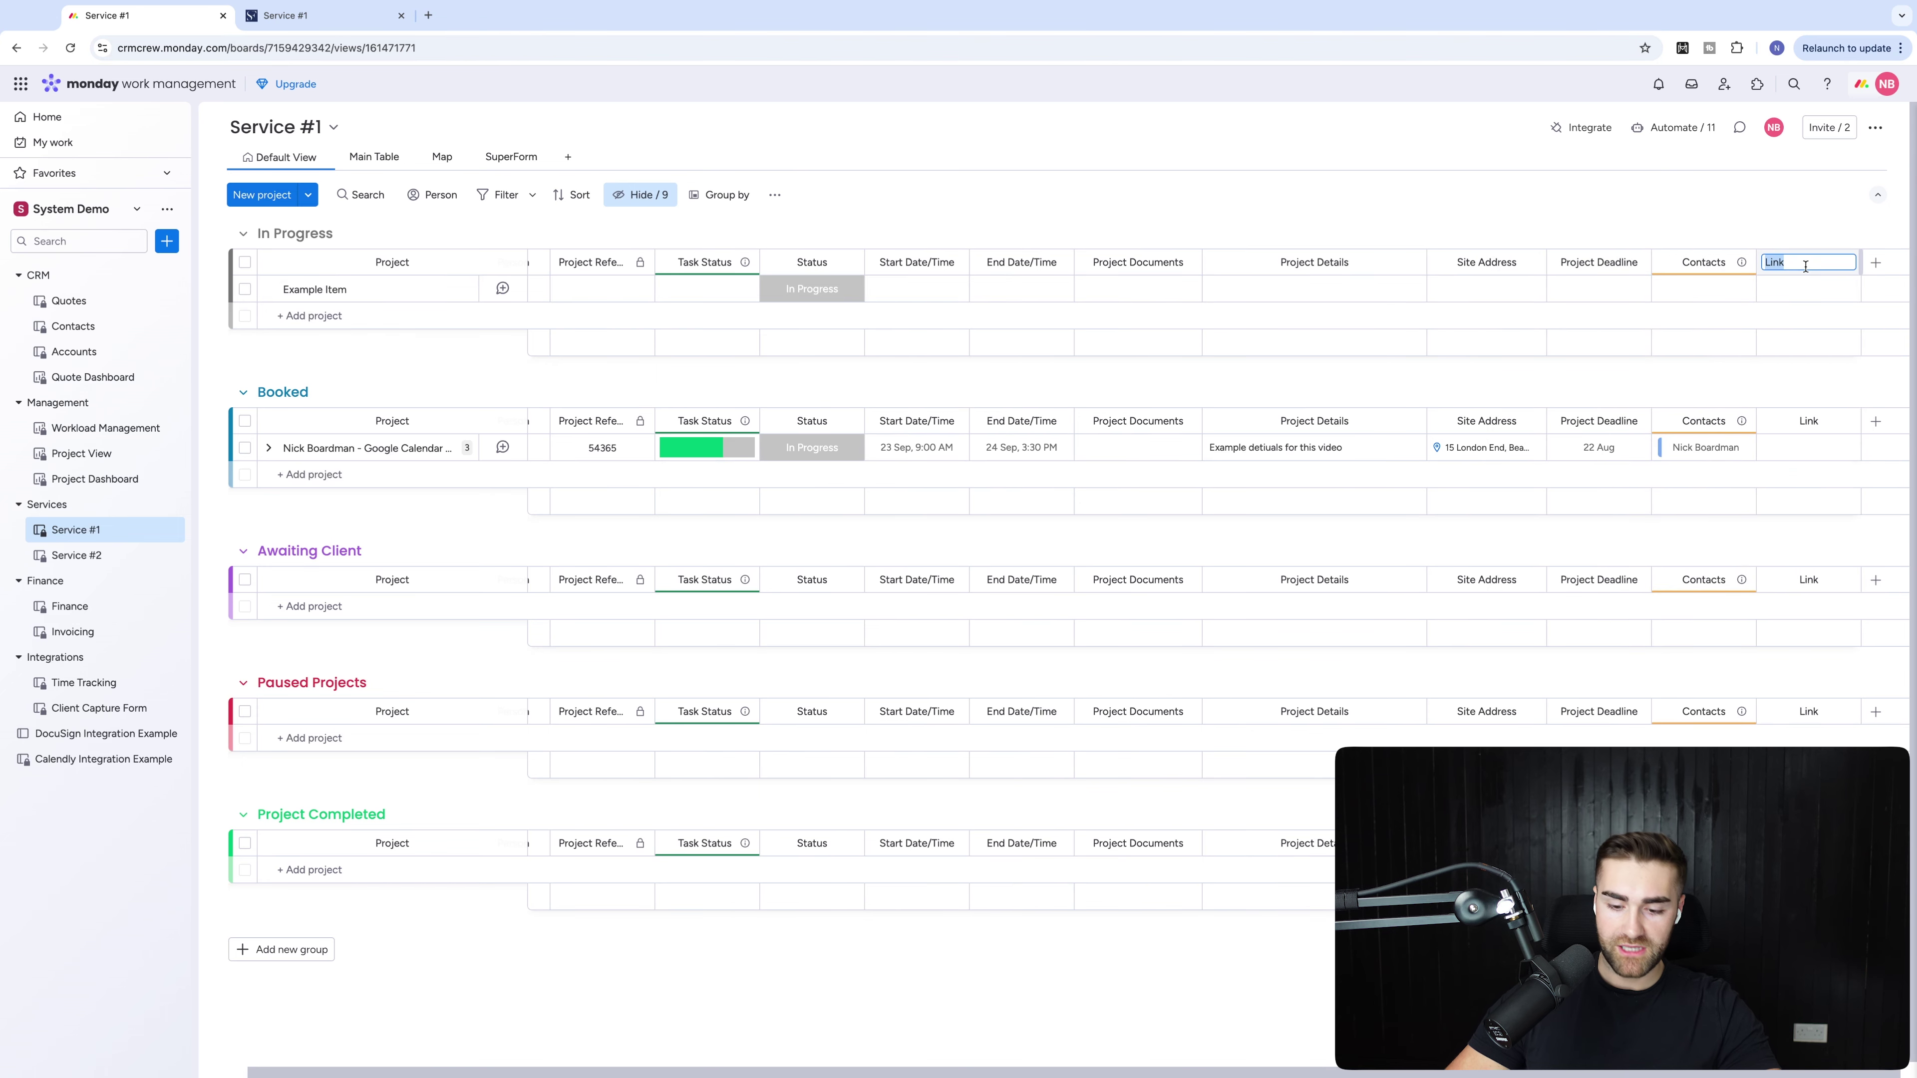
{"action": "type", "text": "Update Form L"}
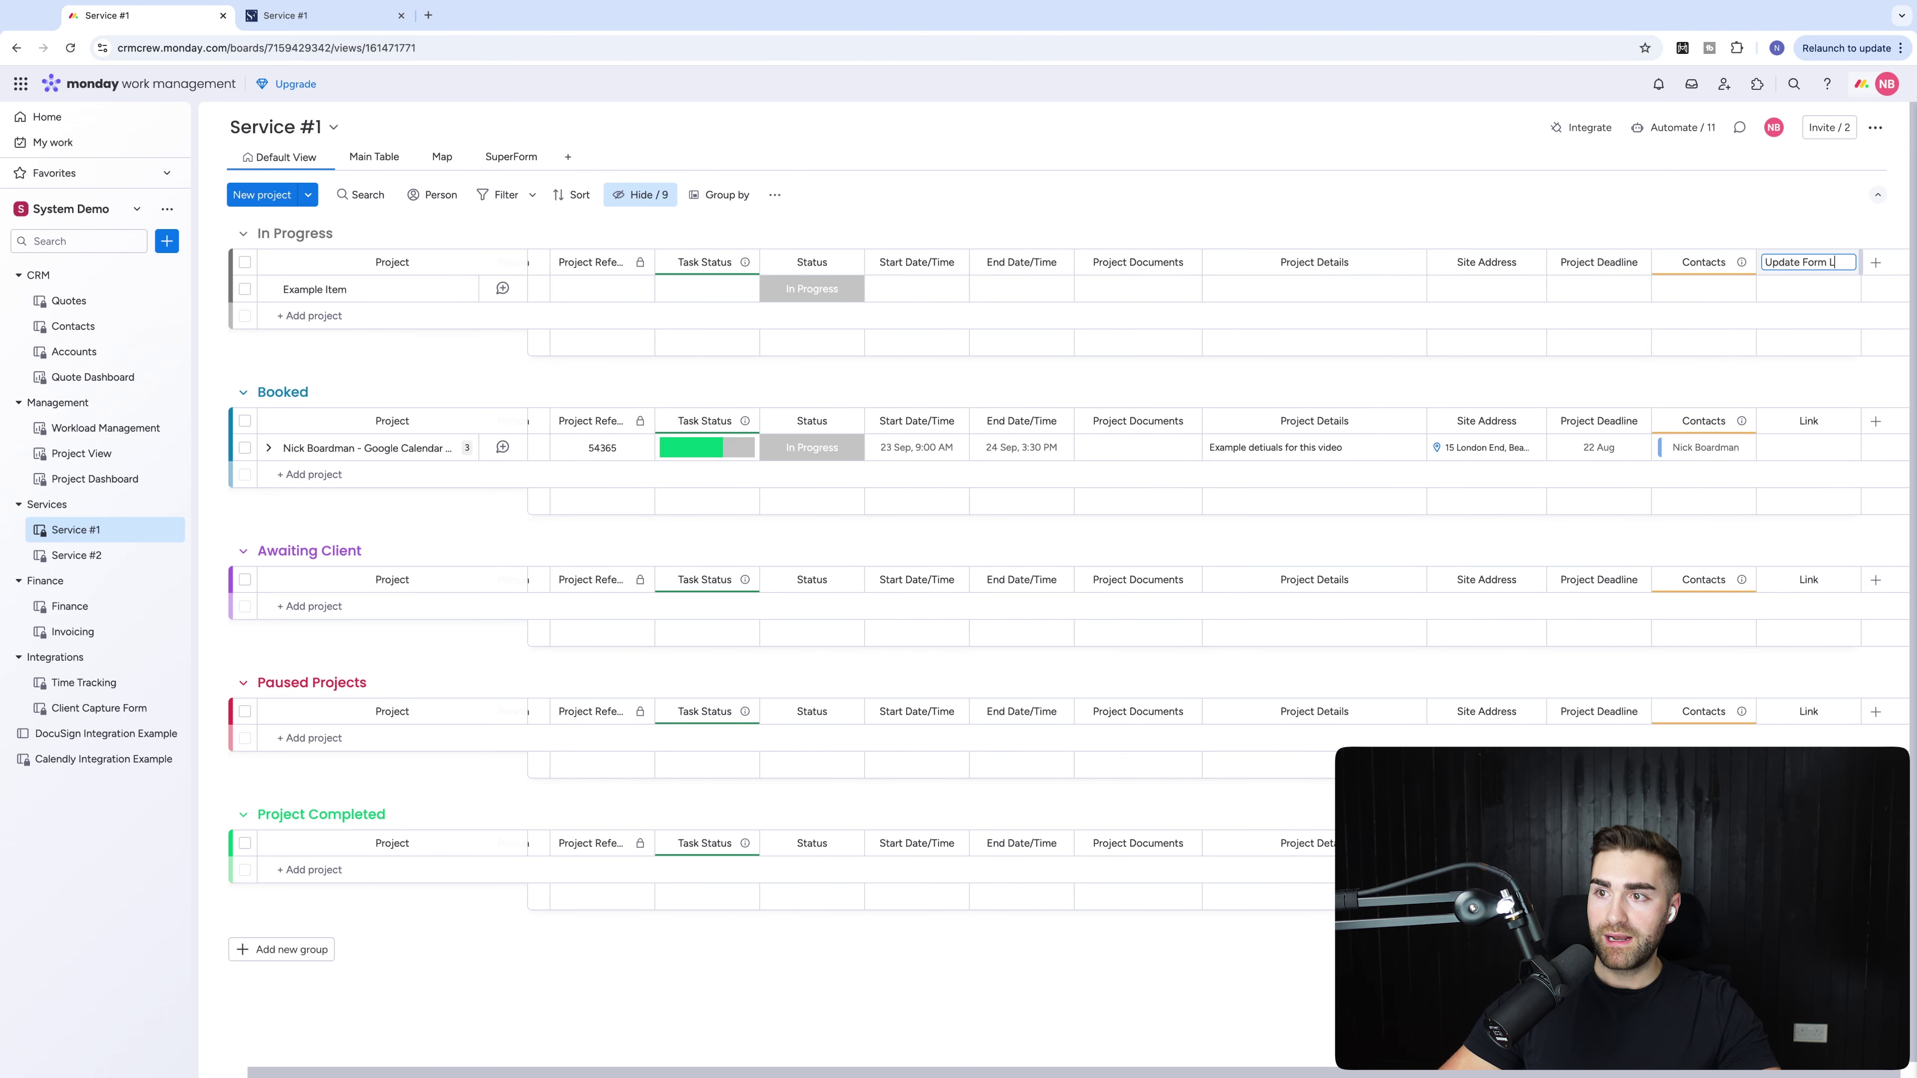
{"action": "type", "text": "ink"}
{"action": "key", "text": "Return"}
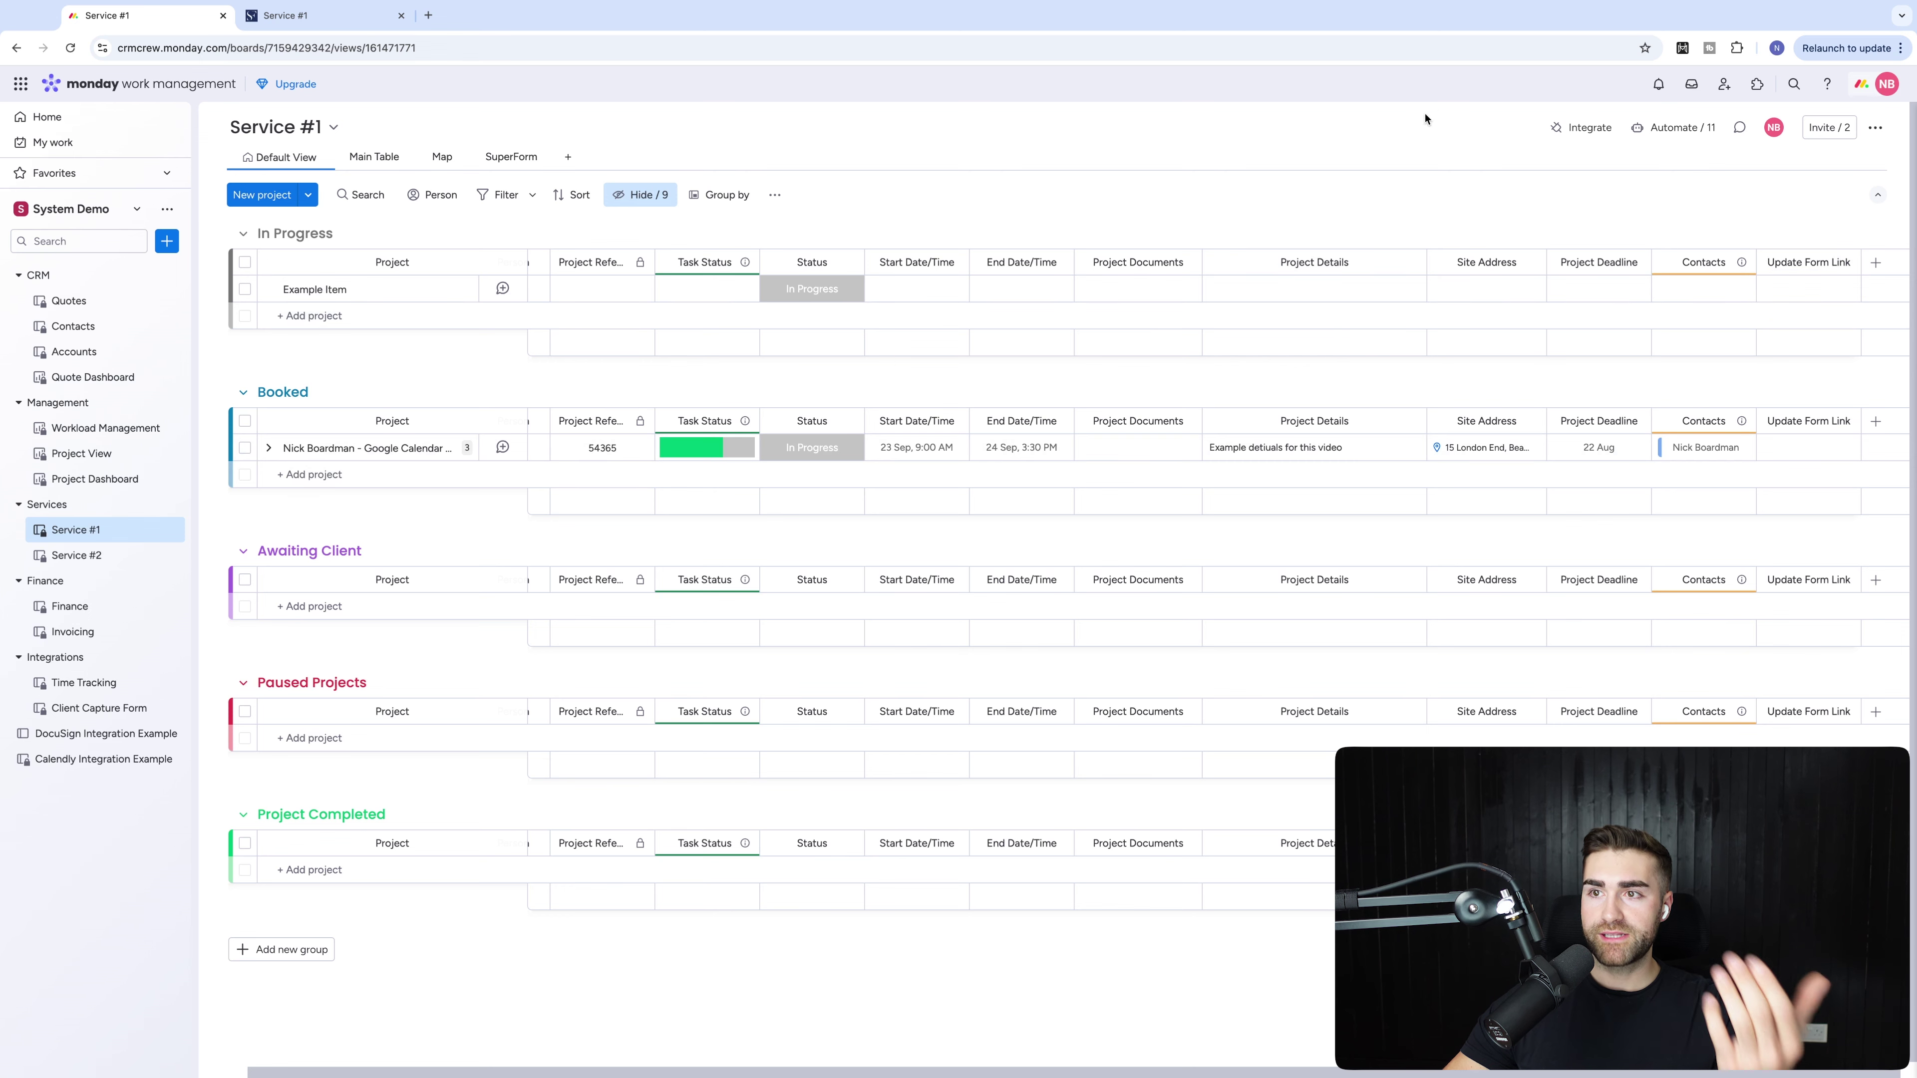
{"action": "left_click", "coordinate": [1675, 127]}
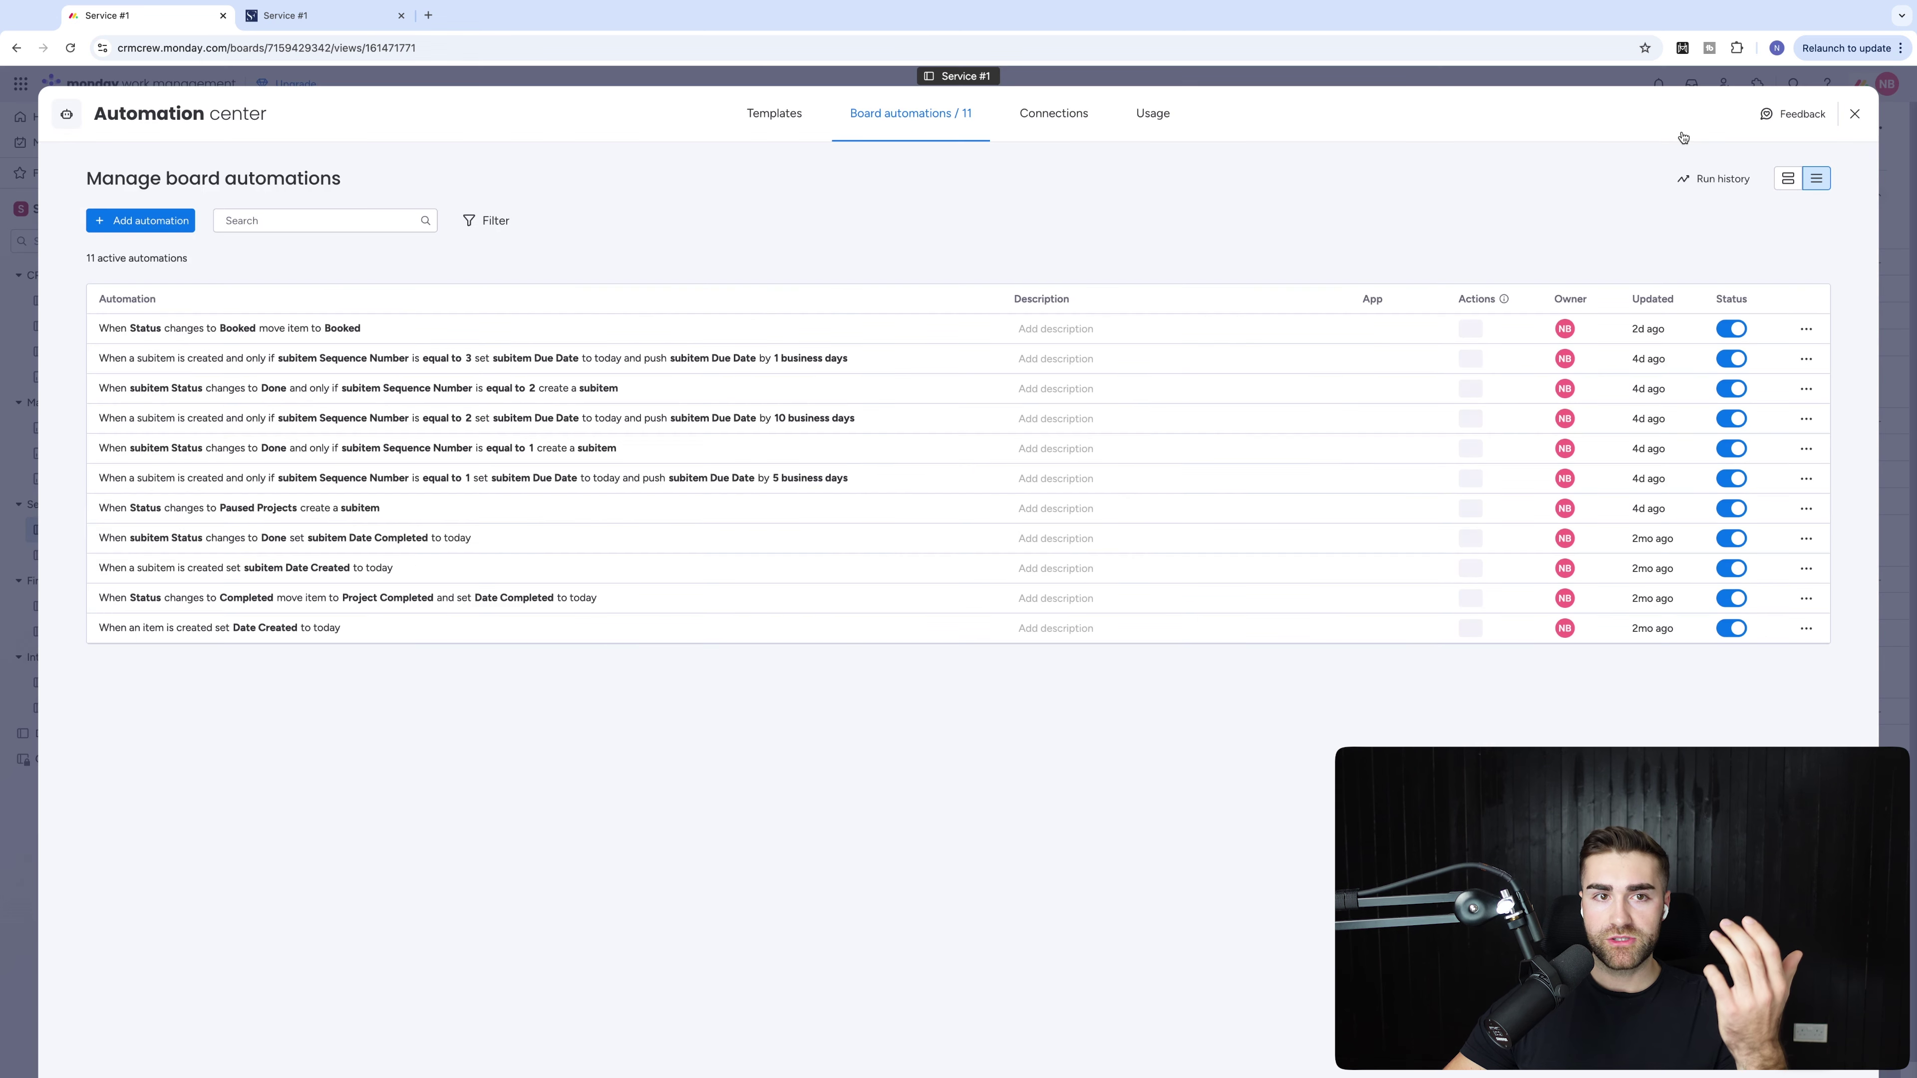
Start a new automation triggered when an item is created, using SuperForm Update per item.
{"action": "left_click", "coordinate": [150, 230]}
{"action": "left_click", "coordinate": [559, 231]}
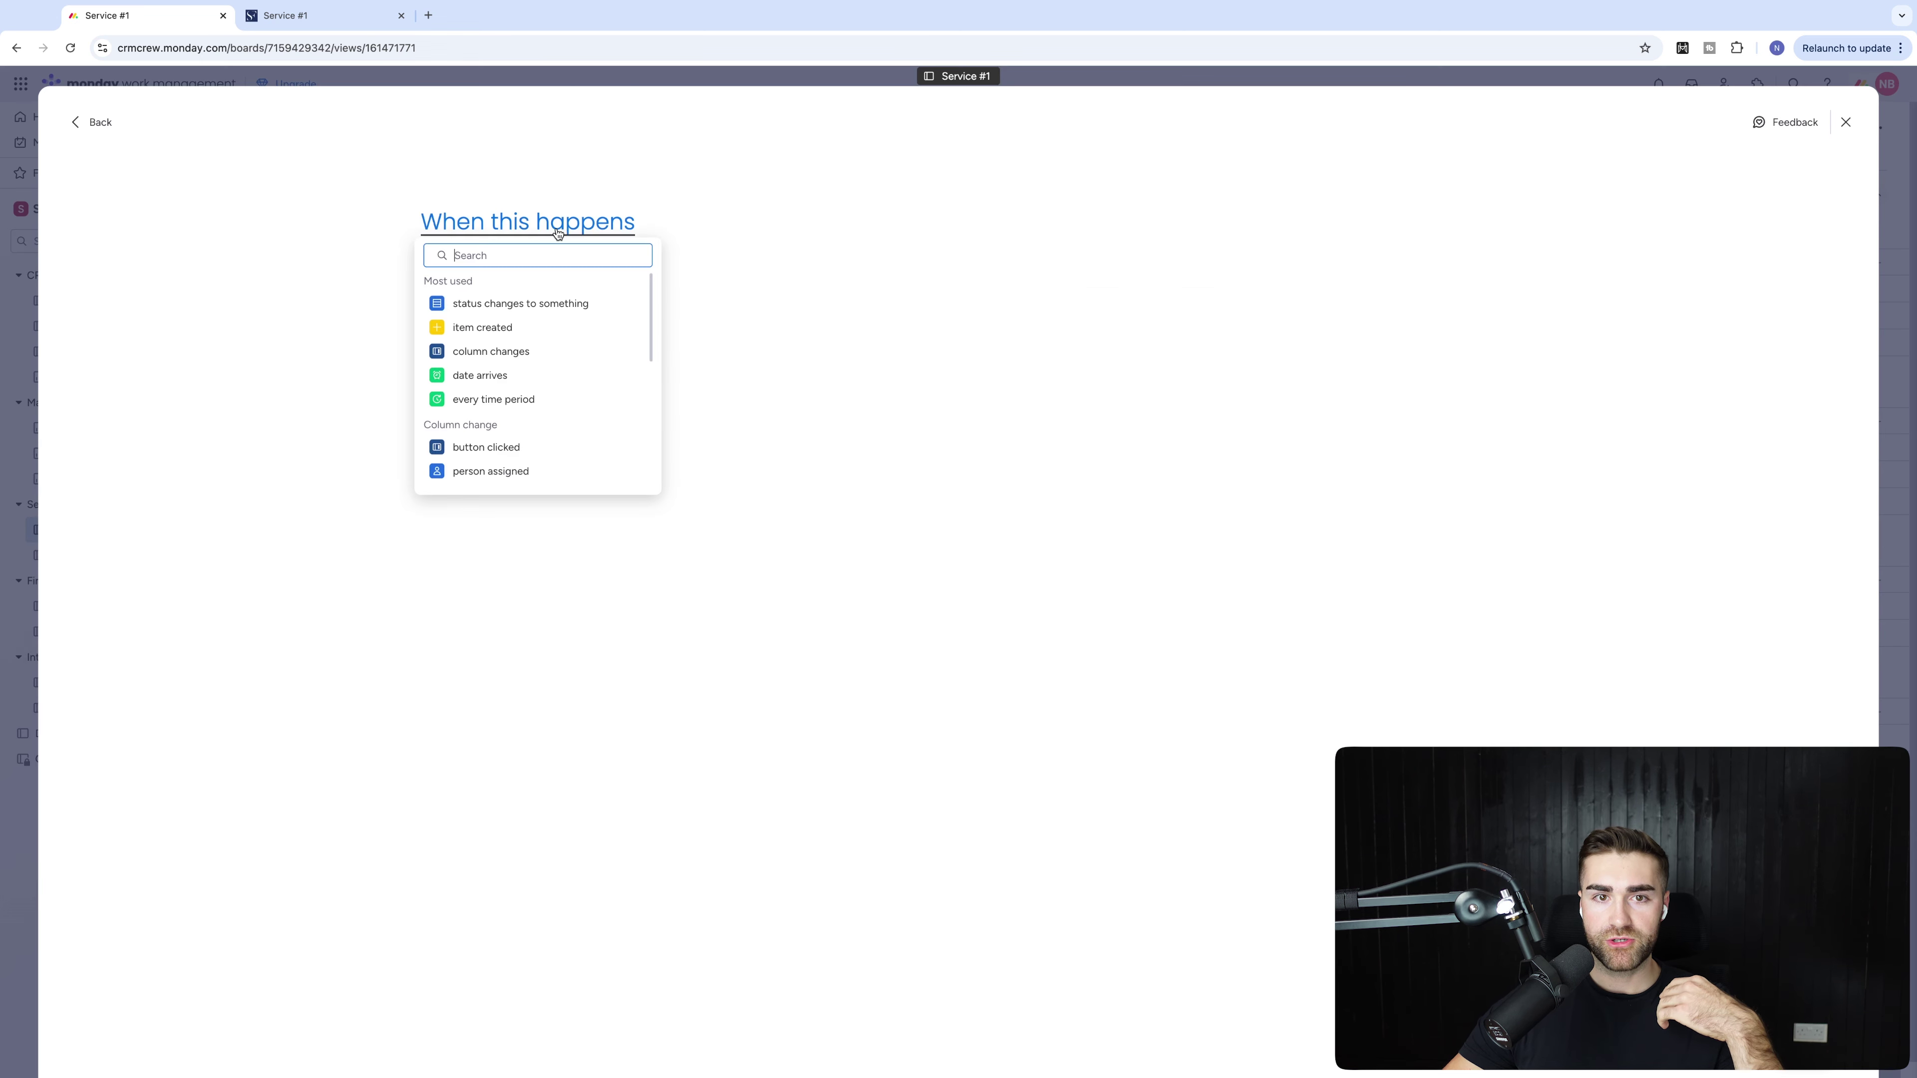
{"action": "left_click", "coordinate": [482, 327]}
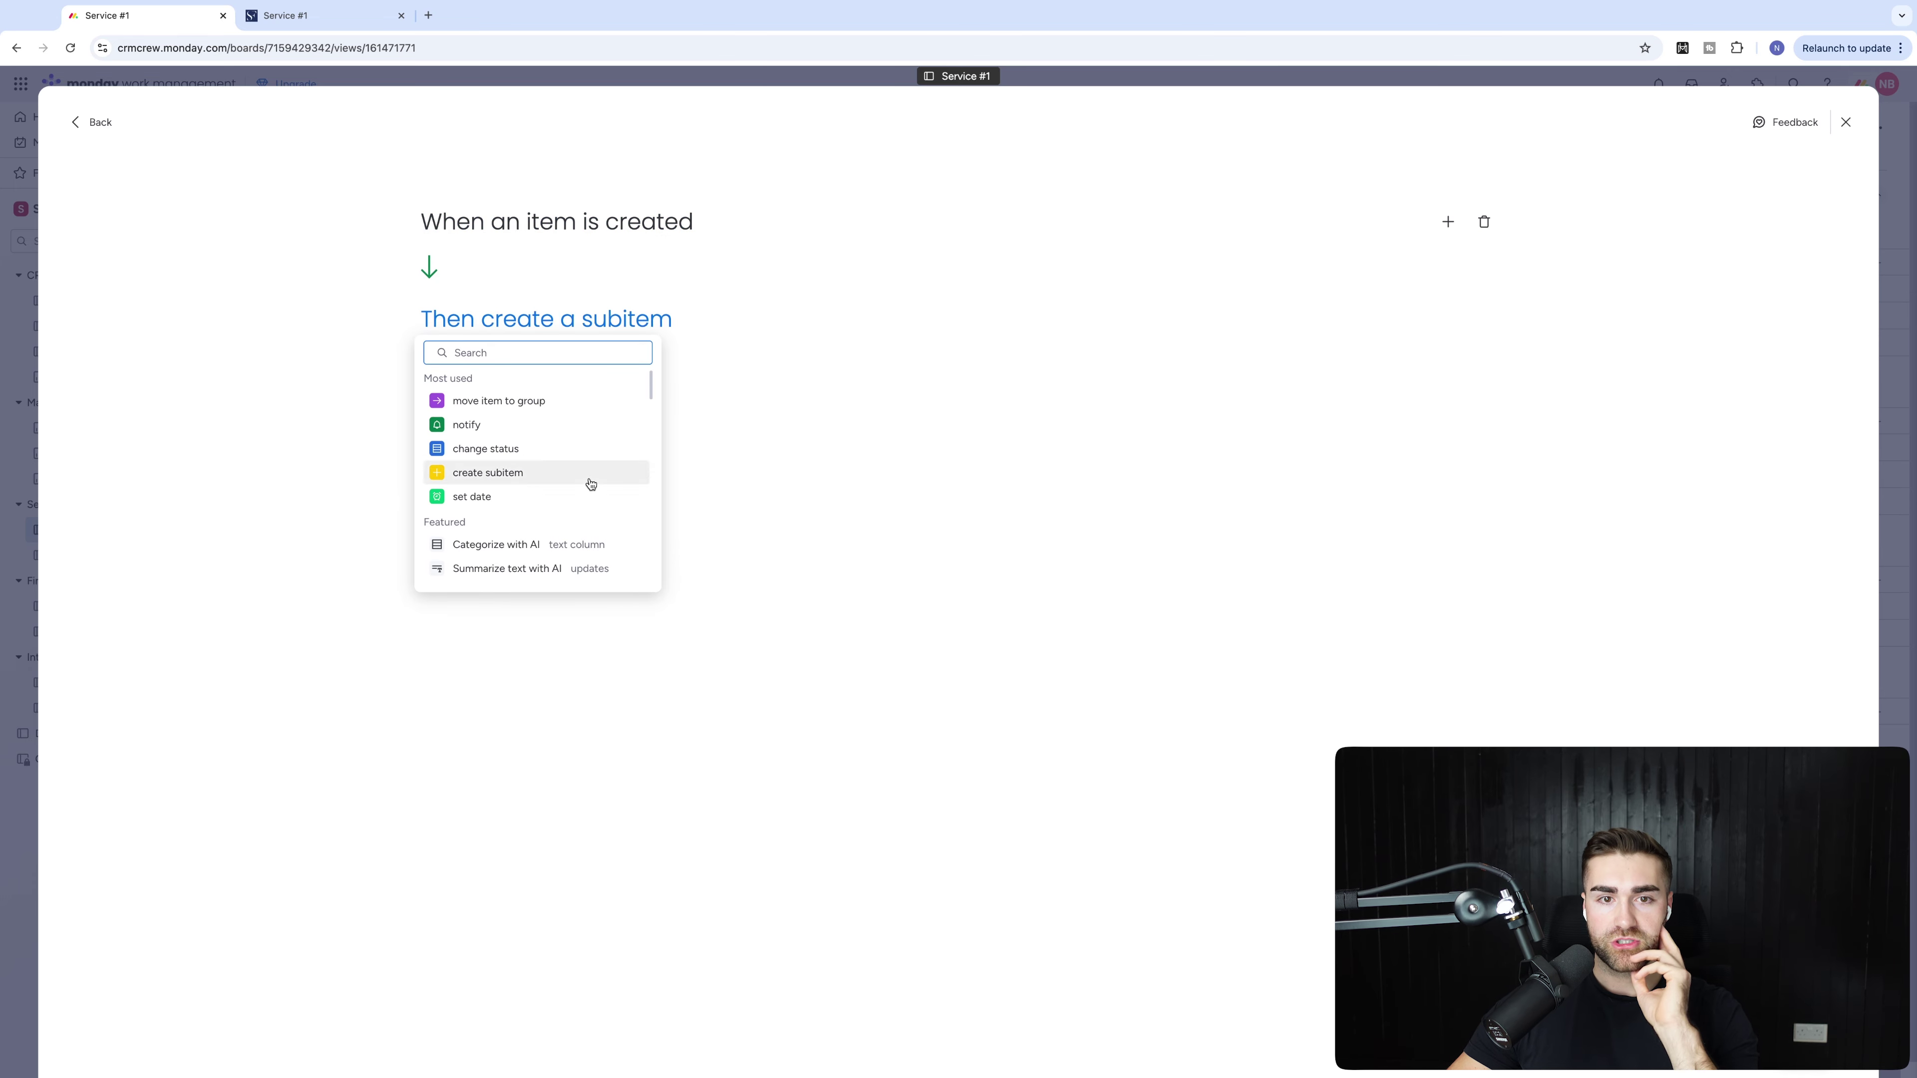
{"action": "scroll", "coordinate": [574, 423], "scroll_direction": "down", "scroll_amount": 5}
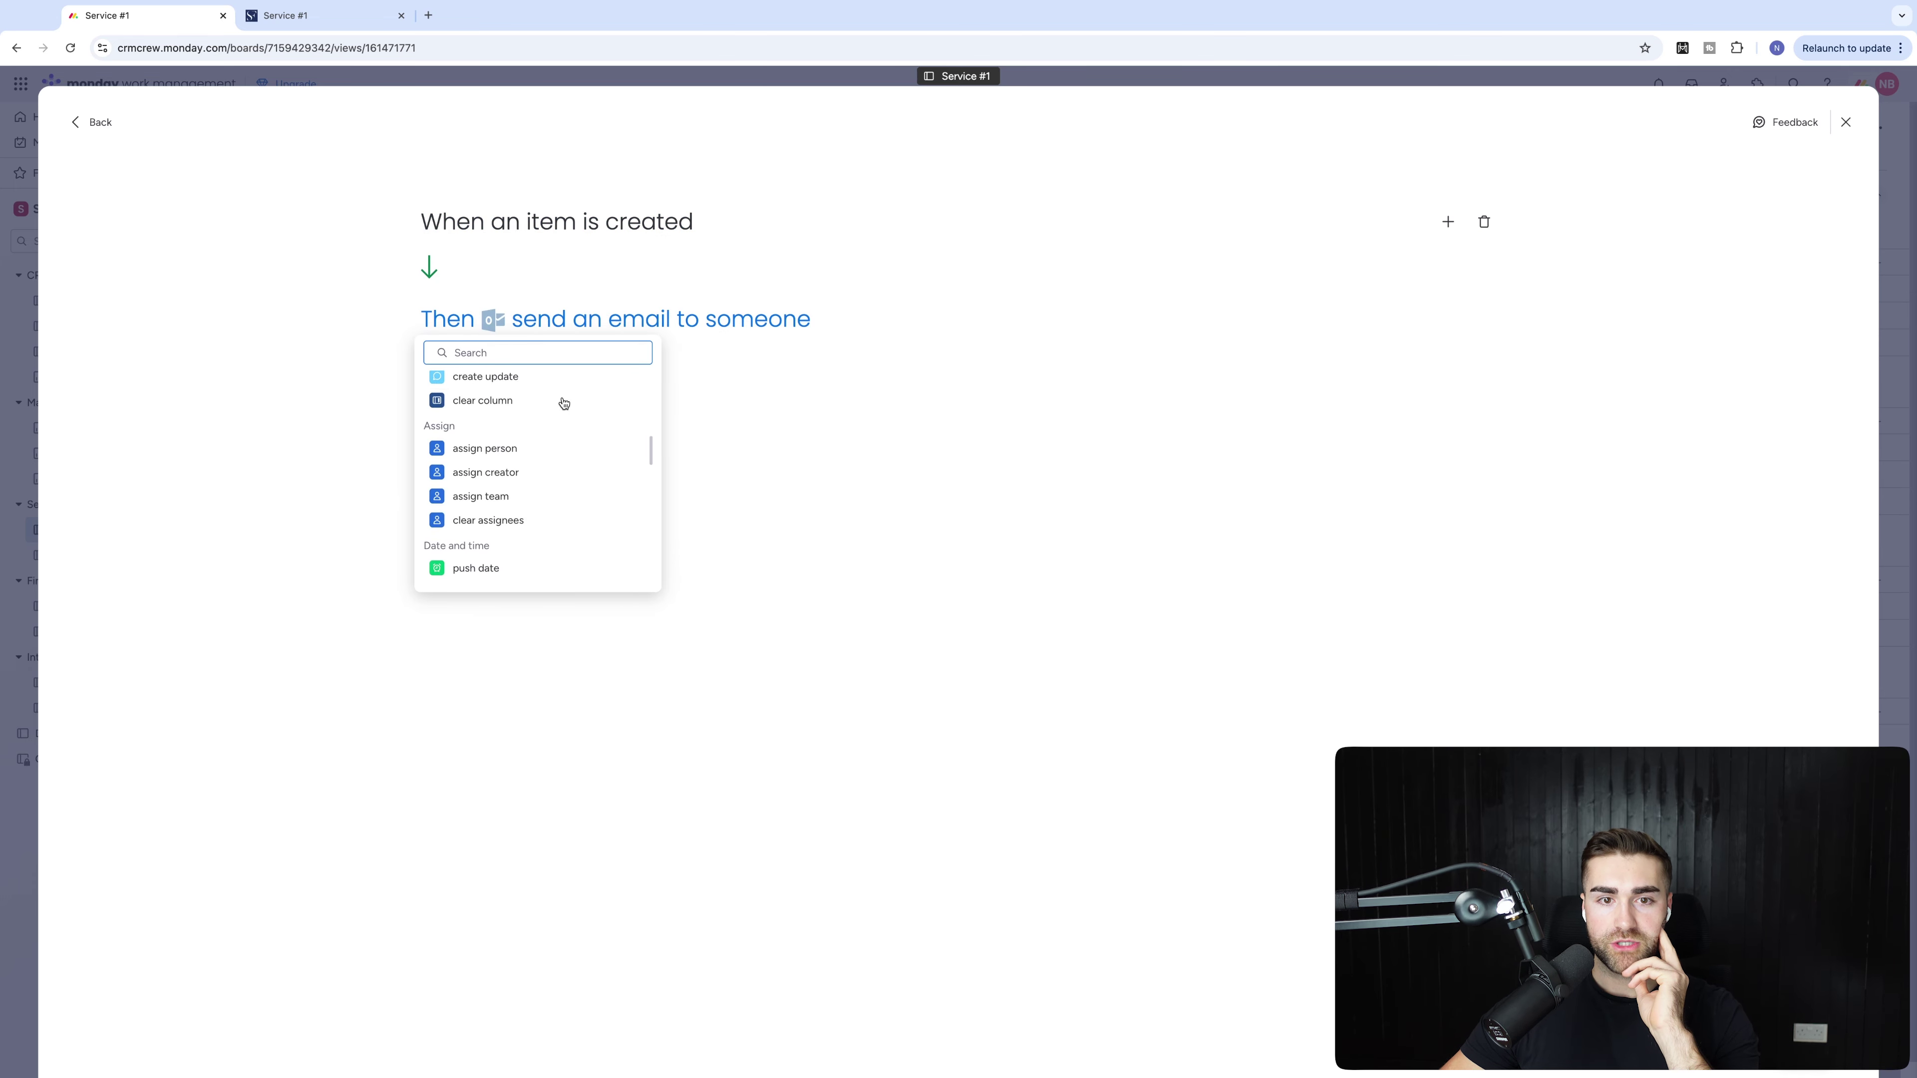
{"action": "scroll", "coordinate": [563, 403], "scroll_direction": "down", "scroll_amount": 6}
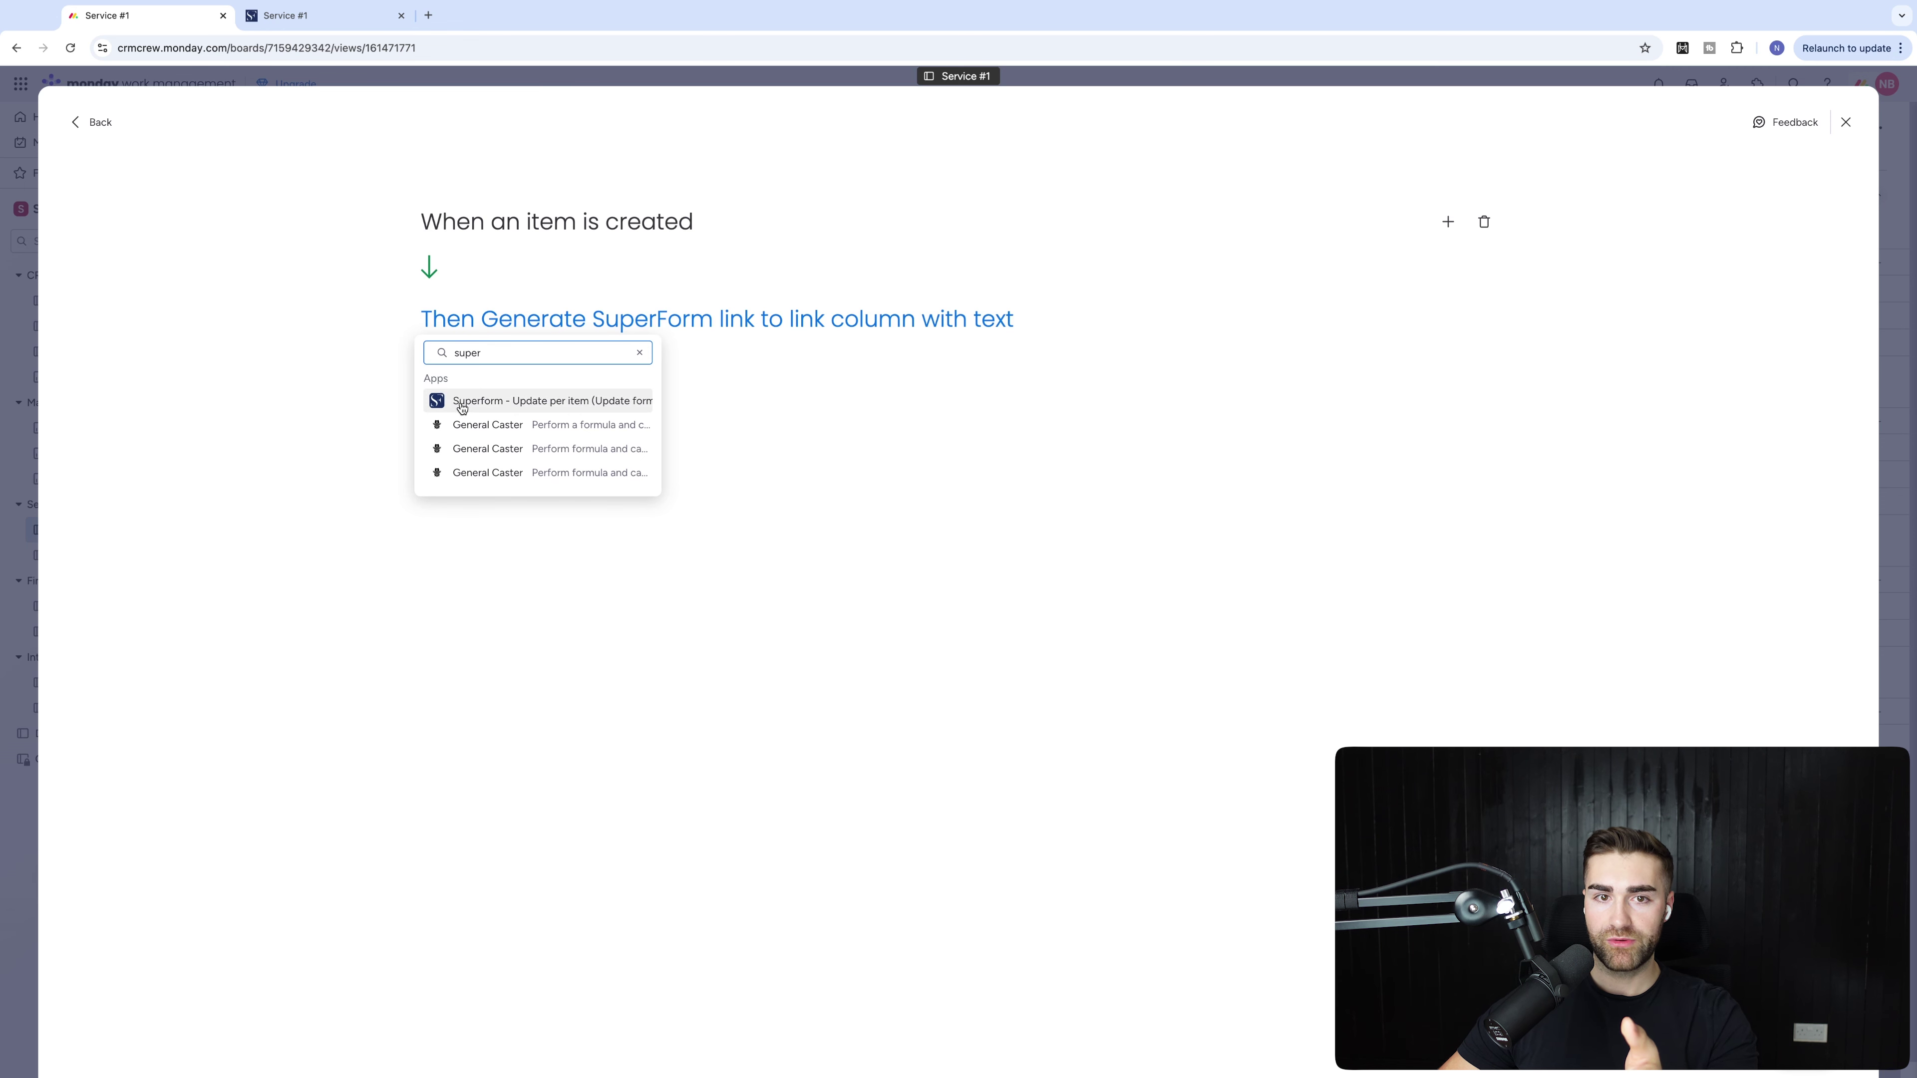
{"action": "left_click", "coordinate": [462, 401]}
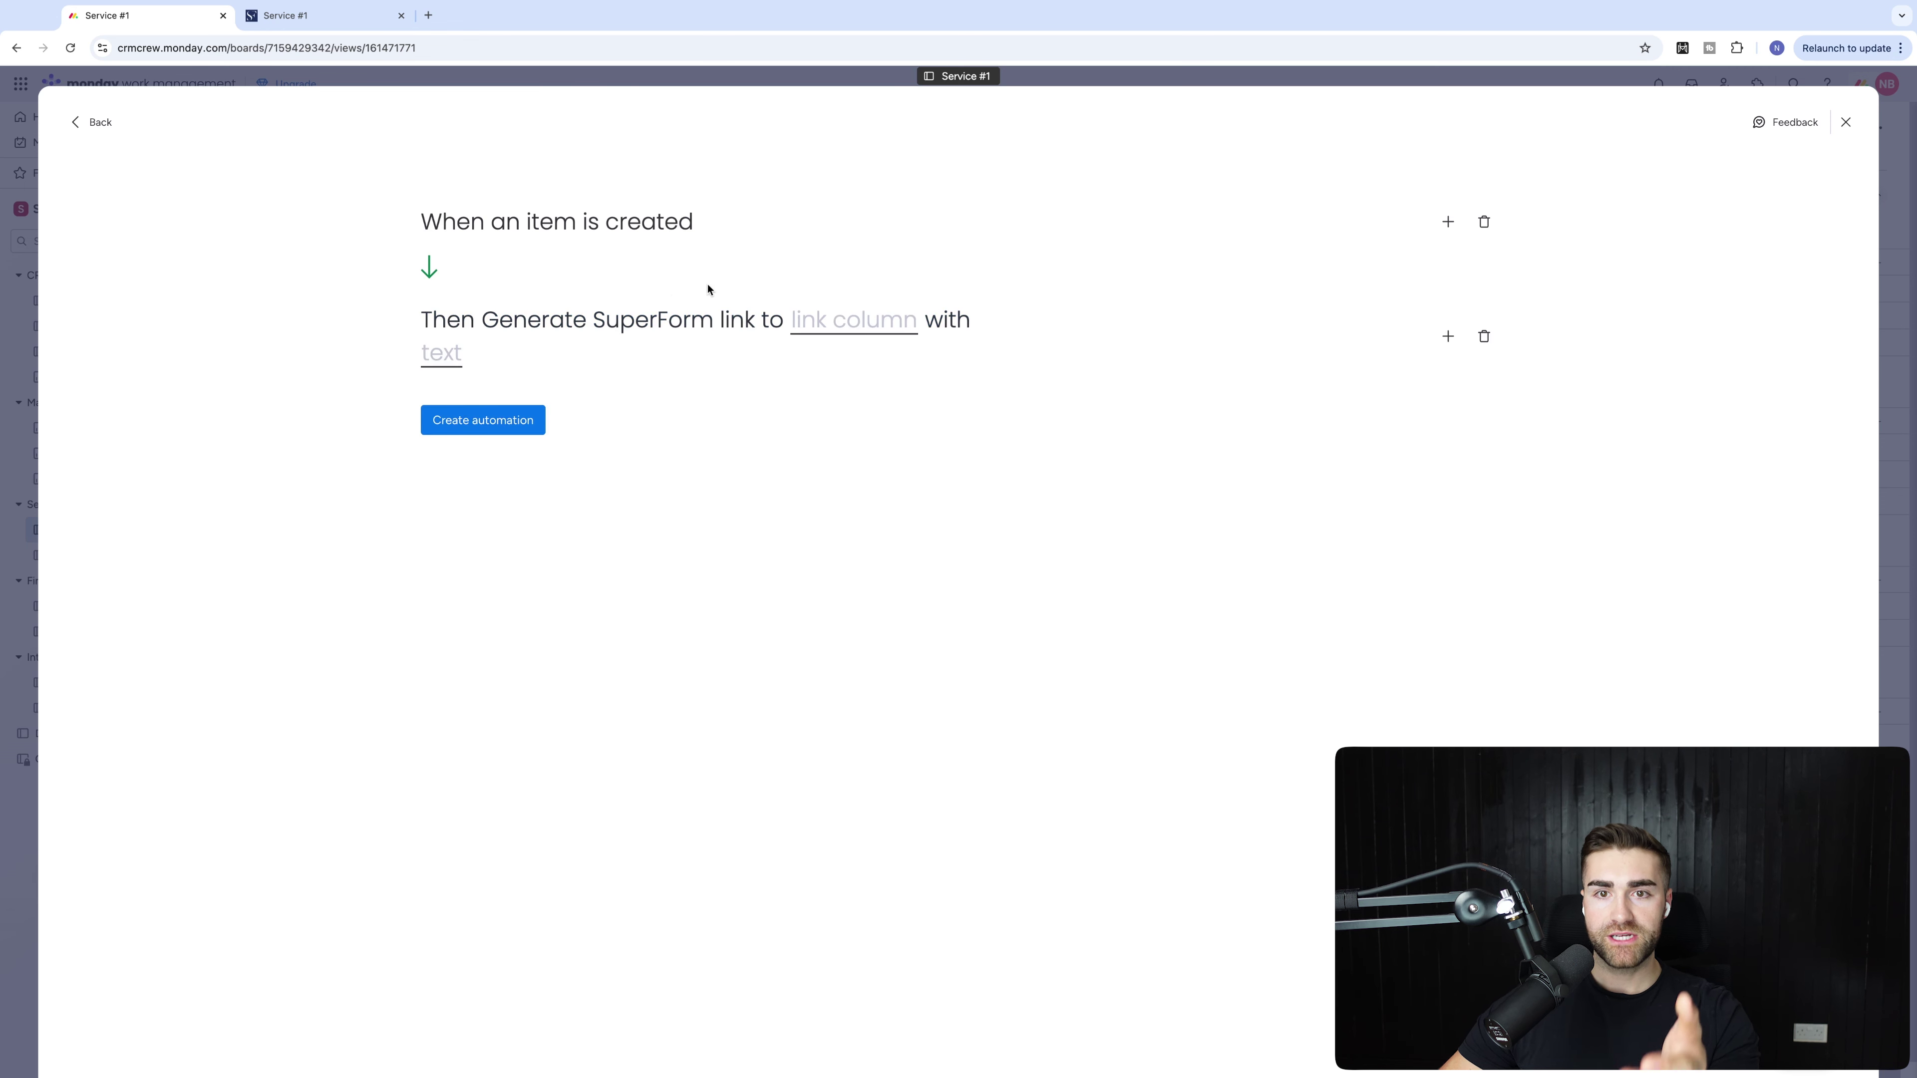
Send the link to the Update Form Link column, set its display text, and create the automation.
{"action": "left_click", "coordinate": [824, 323]}
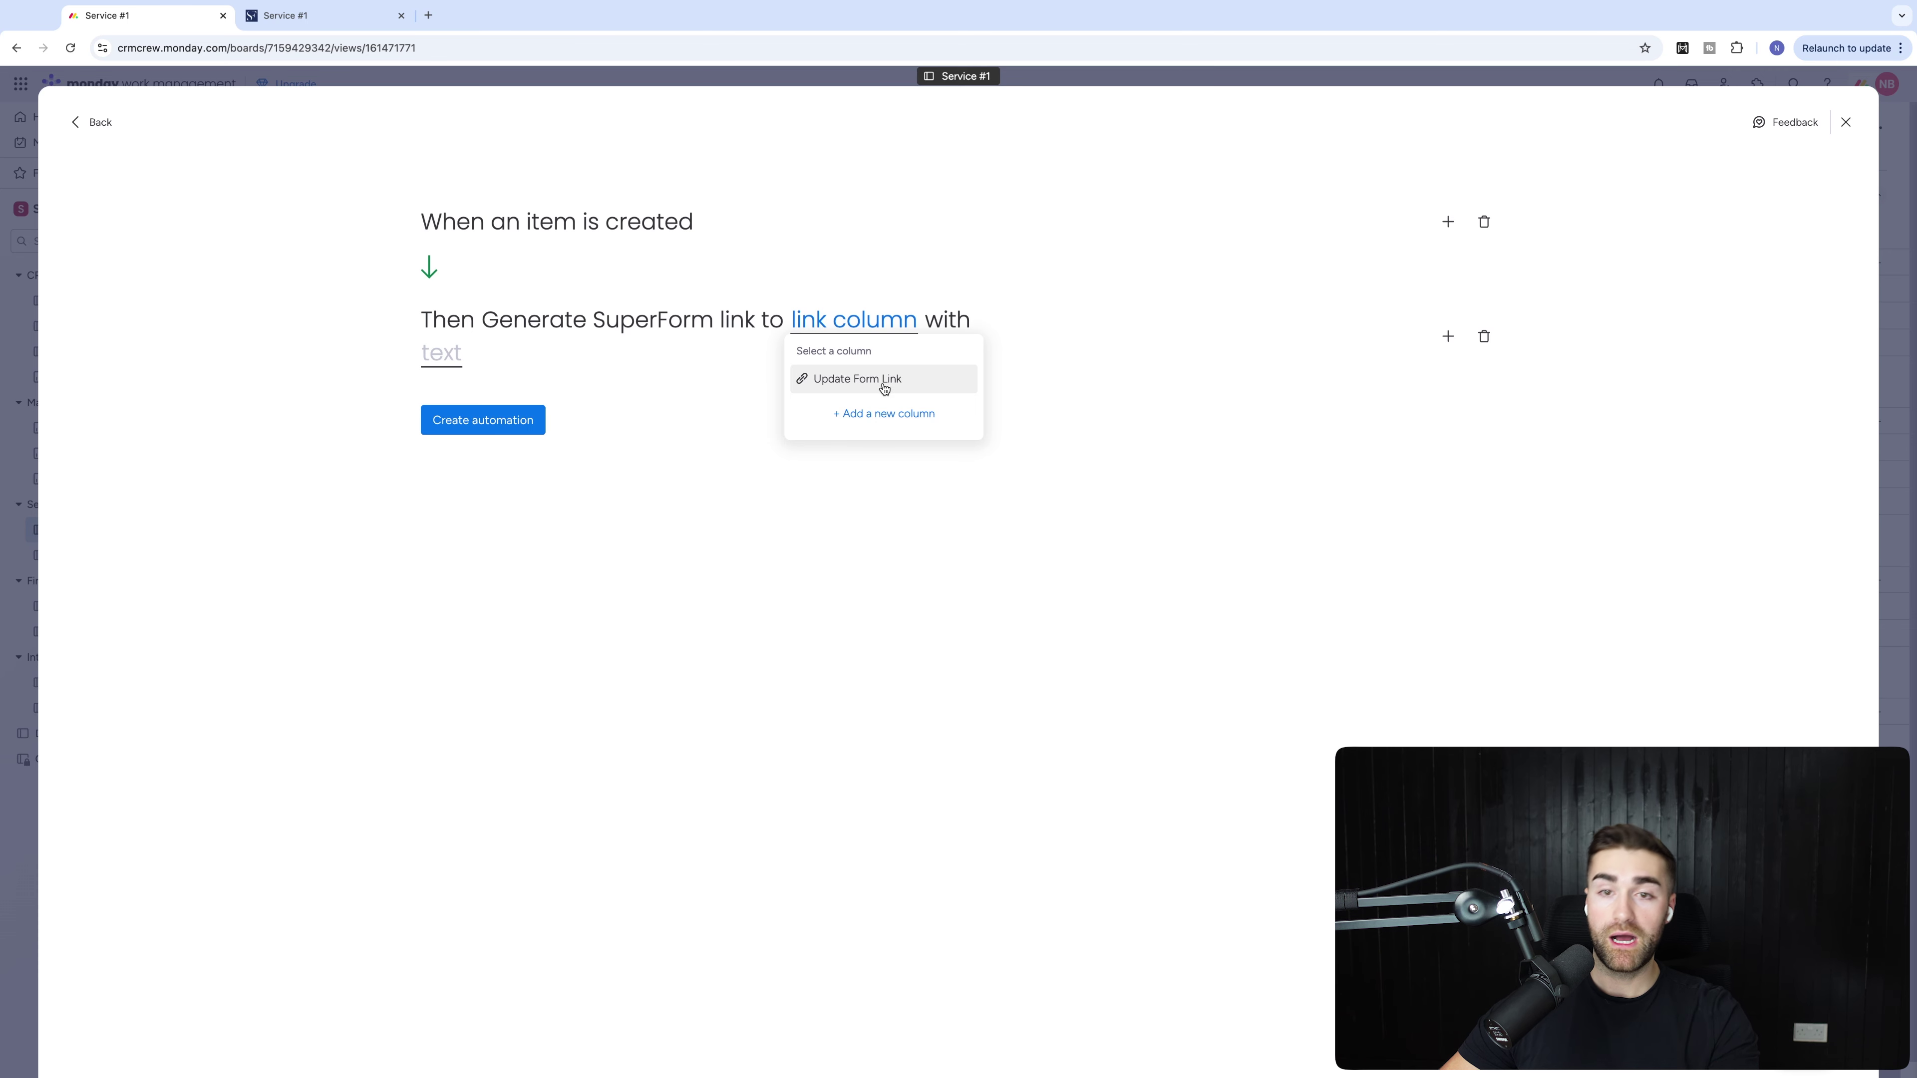
{"action": "left_click", "coordinate": [844, 392]}
{"action": "left_click", "coordinate": [504, 355]}
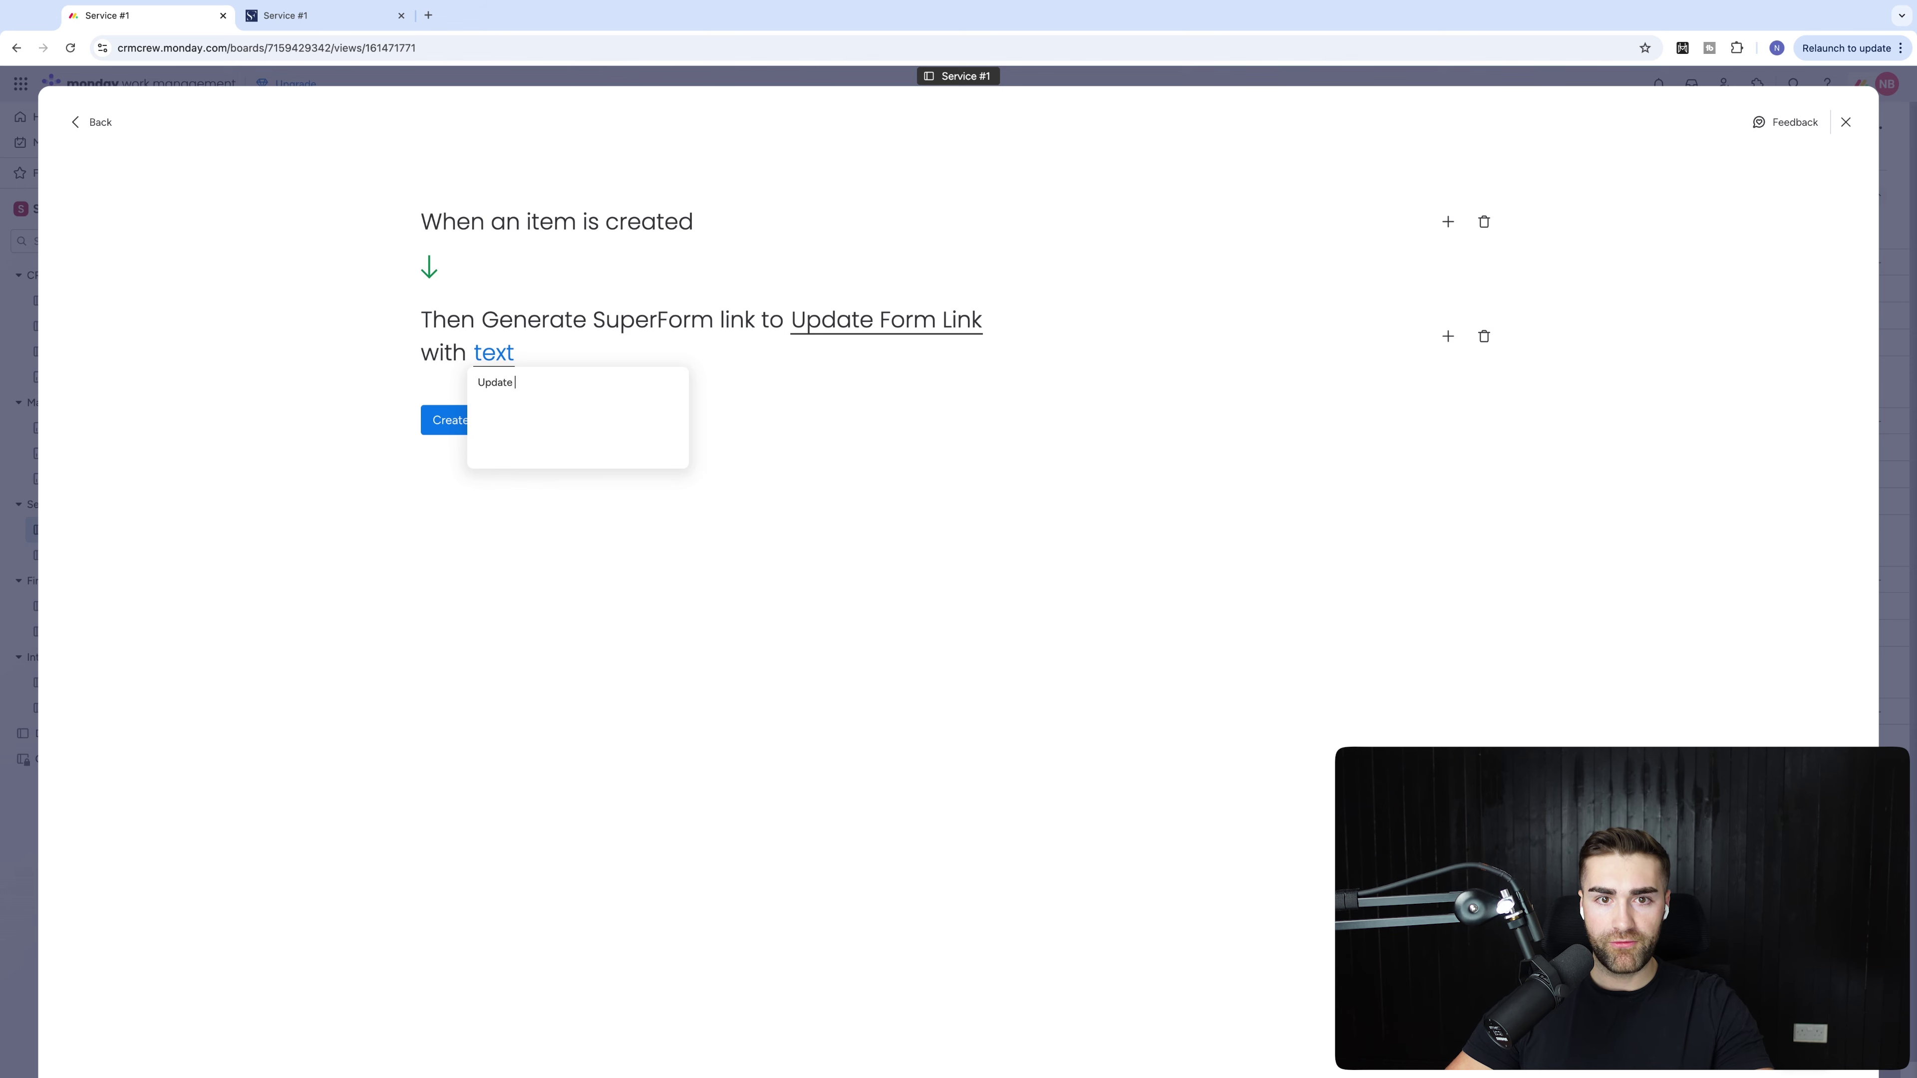
{"action": "left_click", "coordinate": [559, 544]}
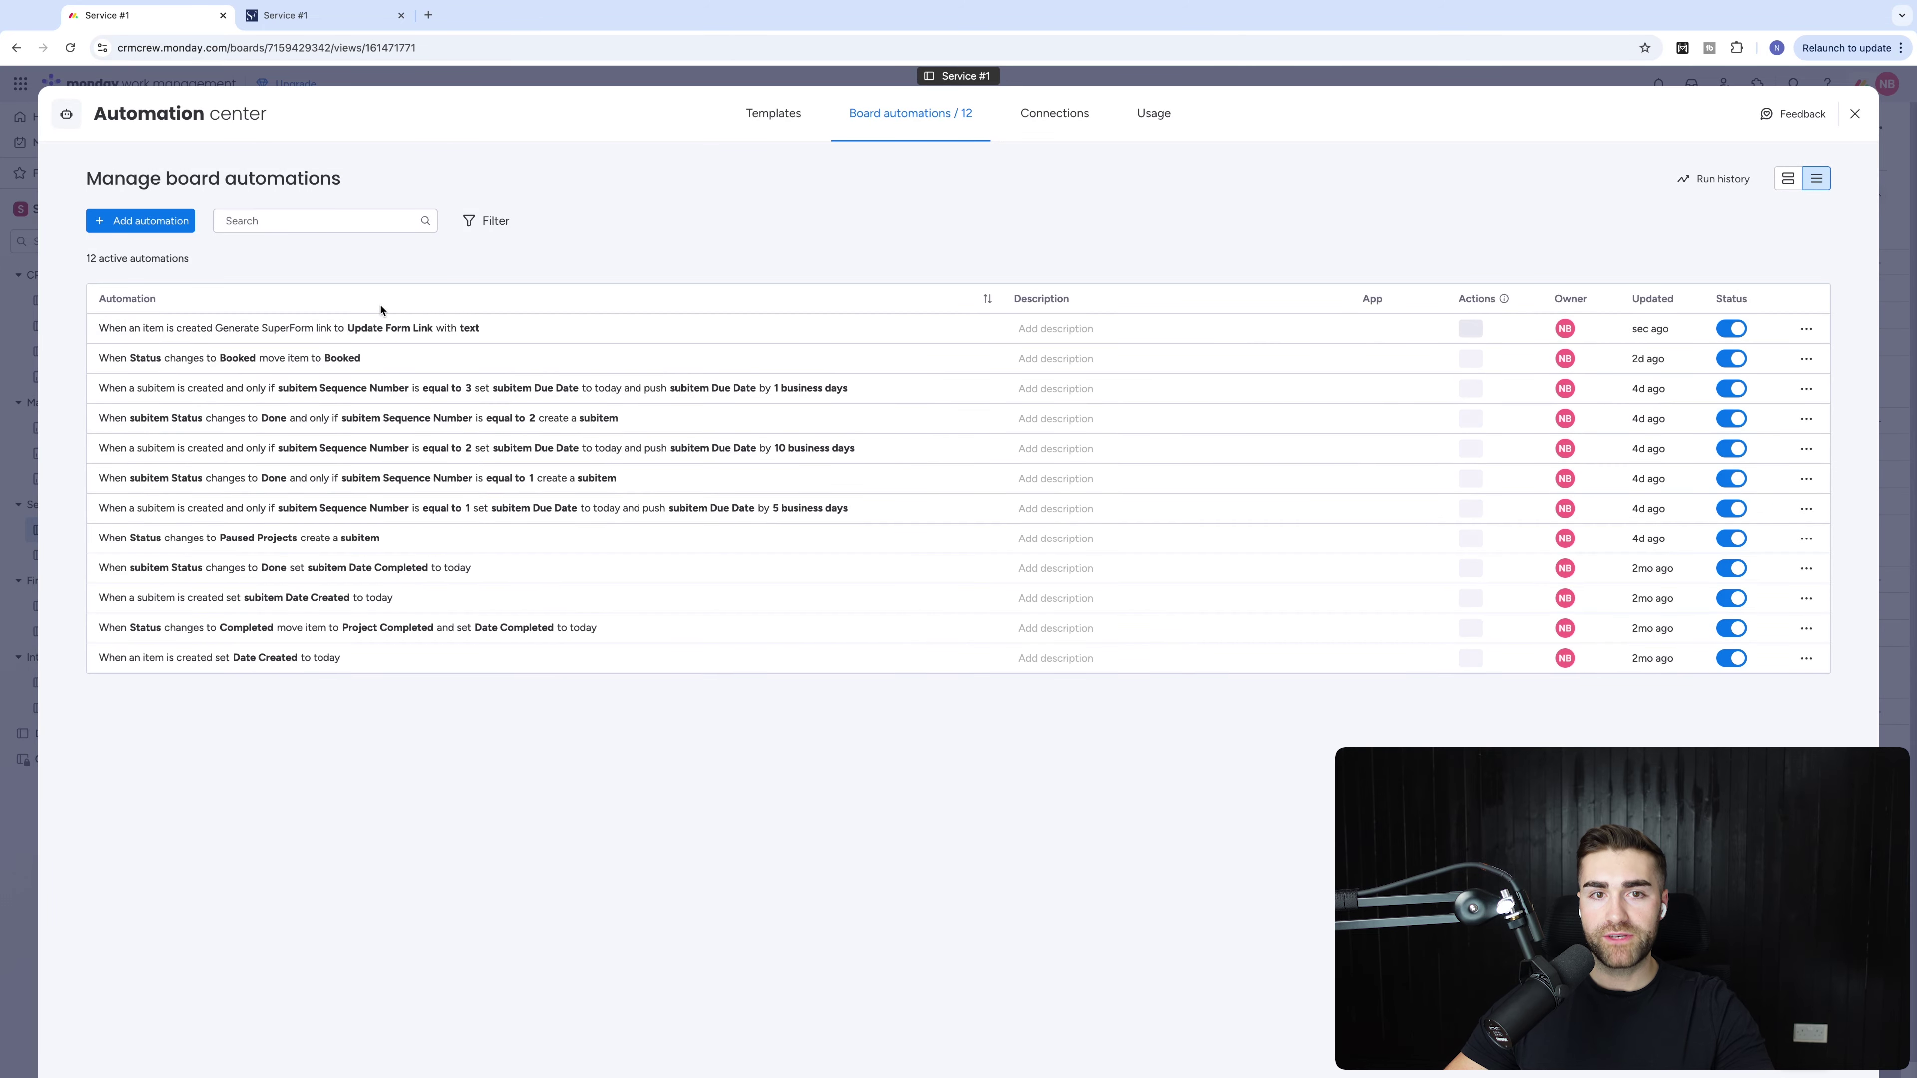
Add 'Example Item #2' under In Progress and open its auto-filled Update Form link.
{"action": "key", "text": "Escape"}
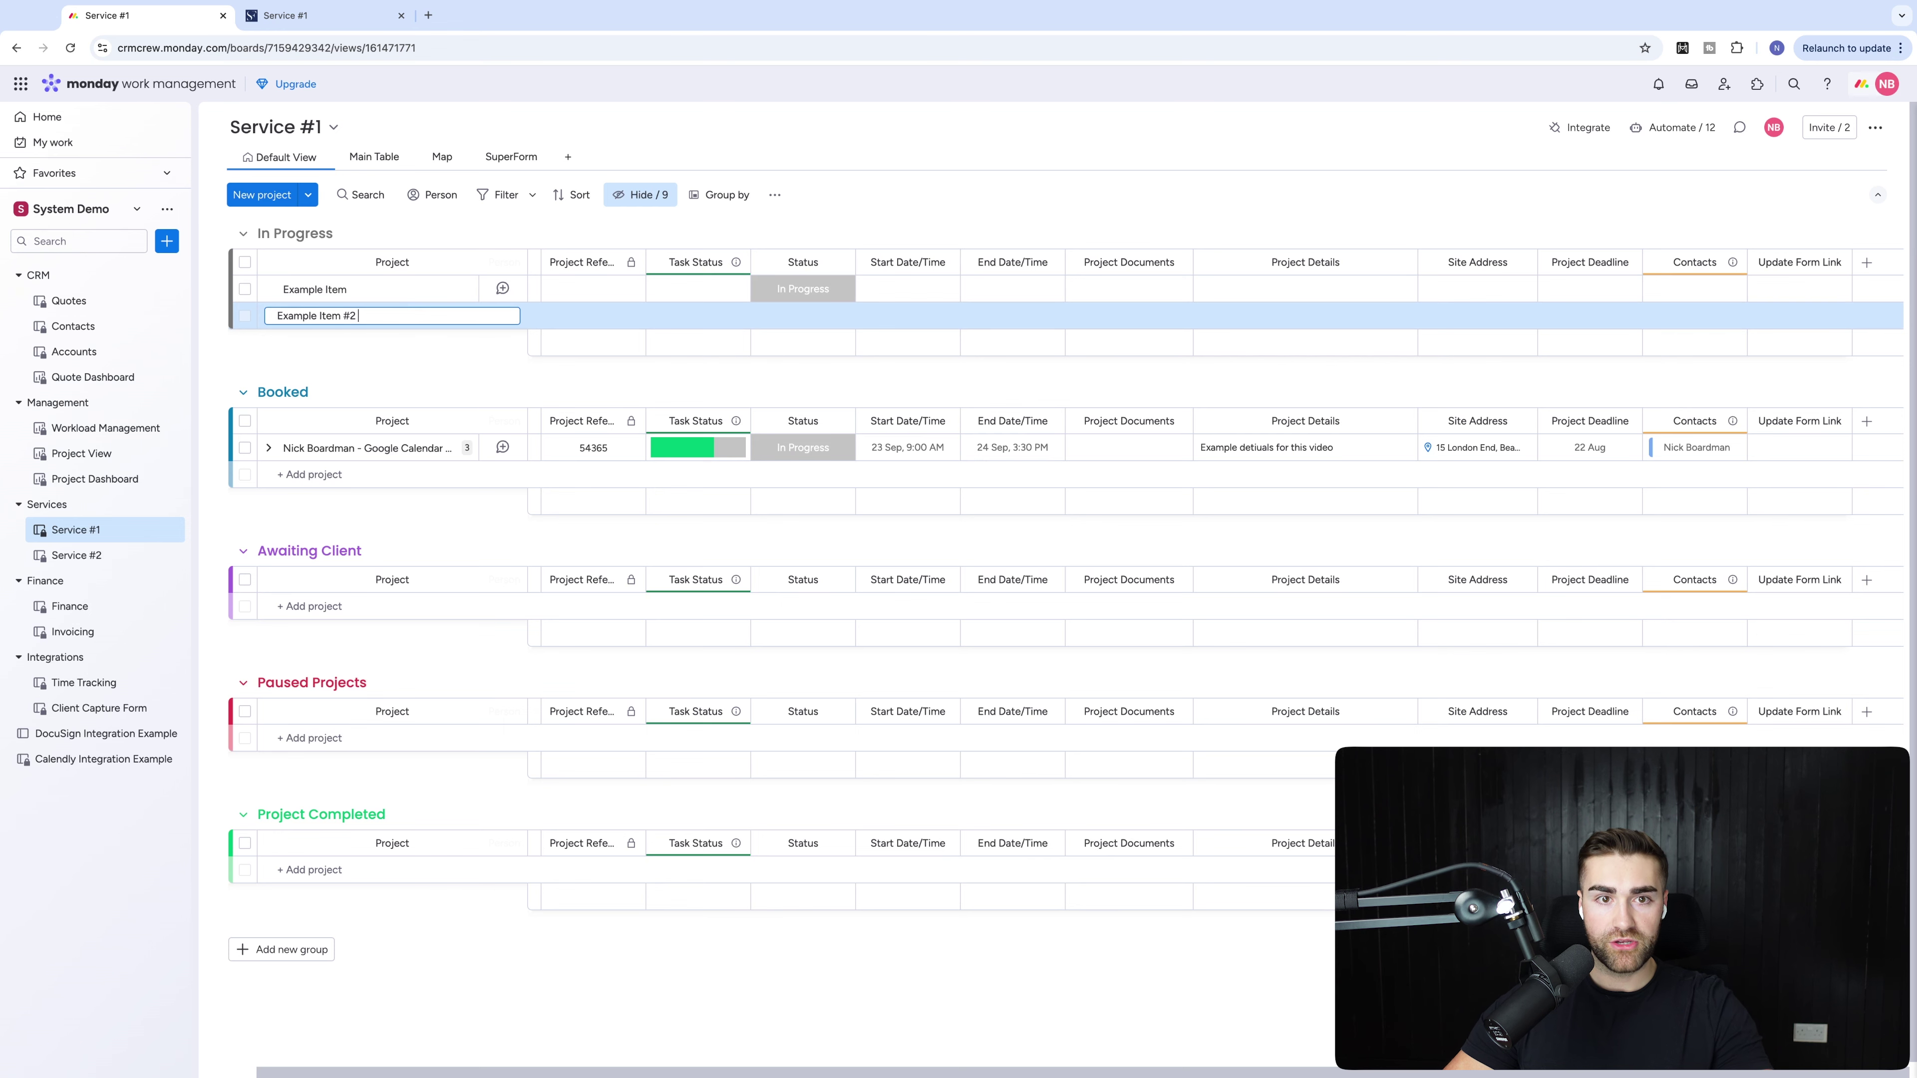
{"action": "key", "text": "Return"}
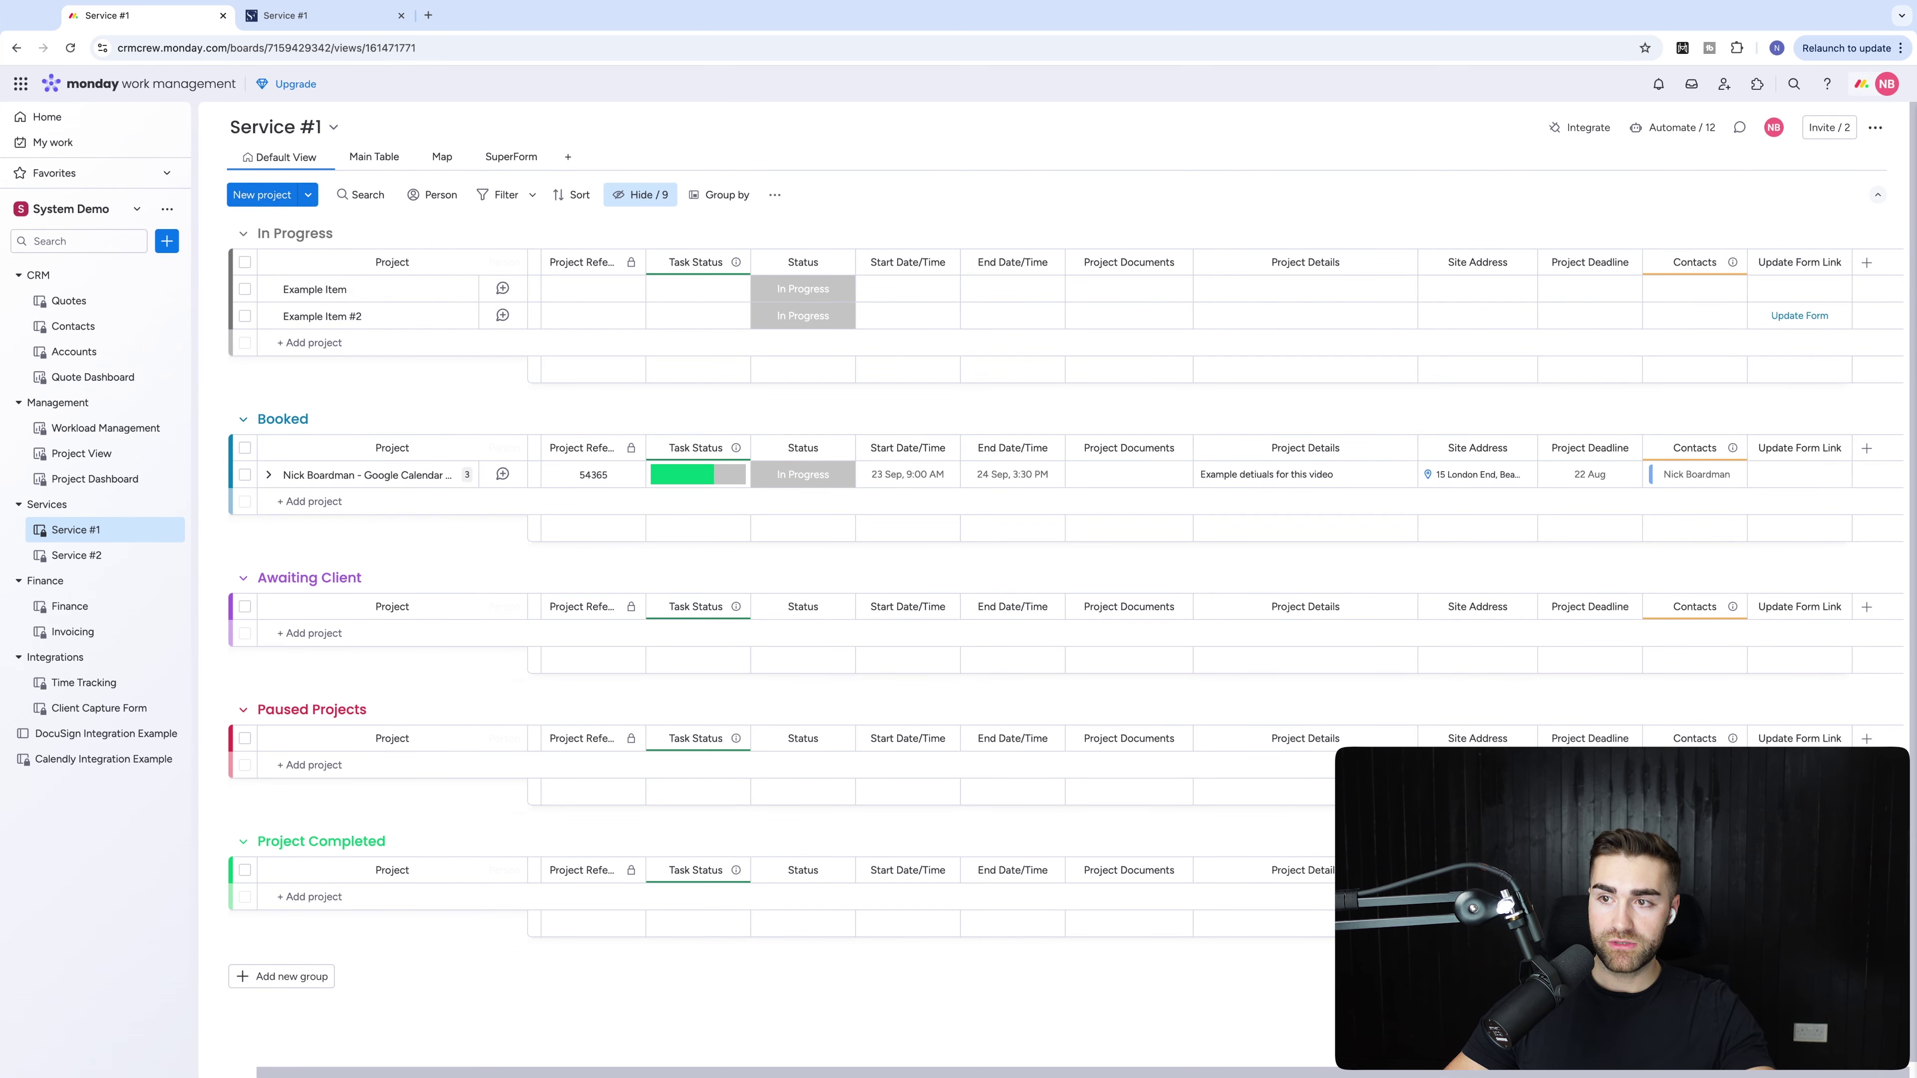
{"action": "left_click", "coordinate": [1778, 320]}
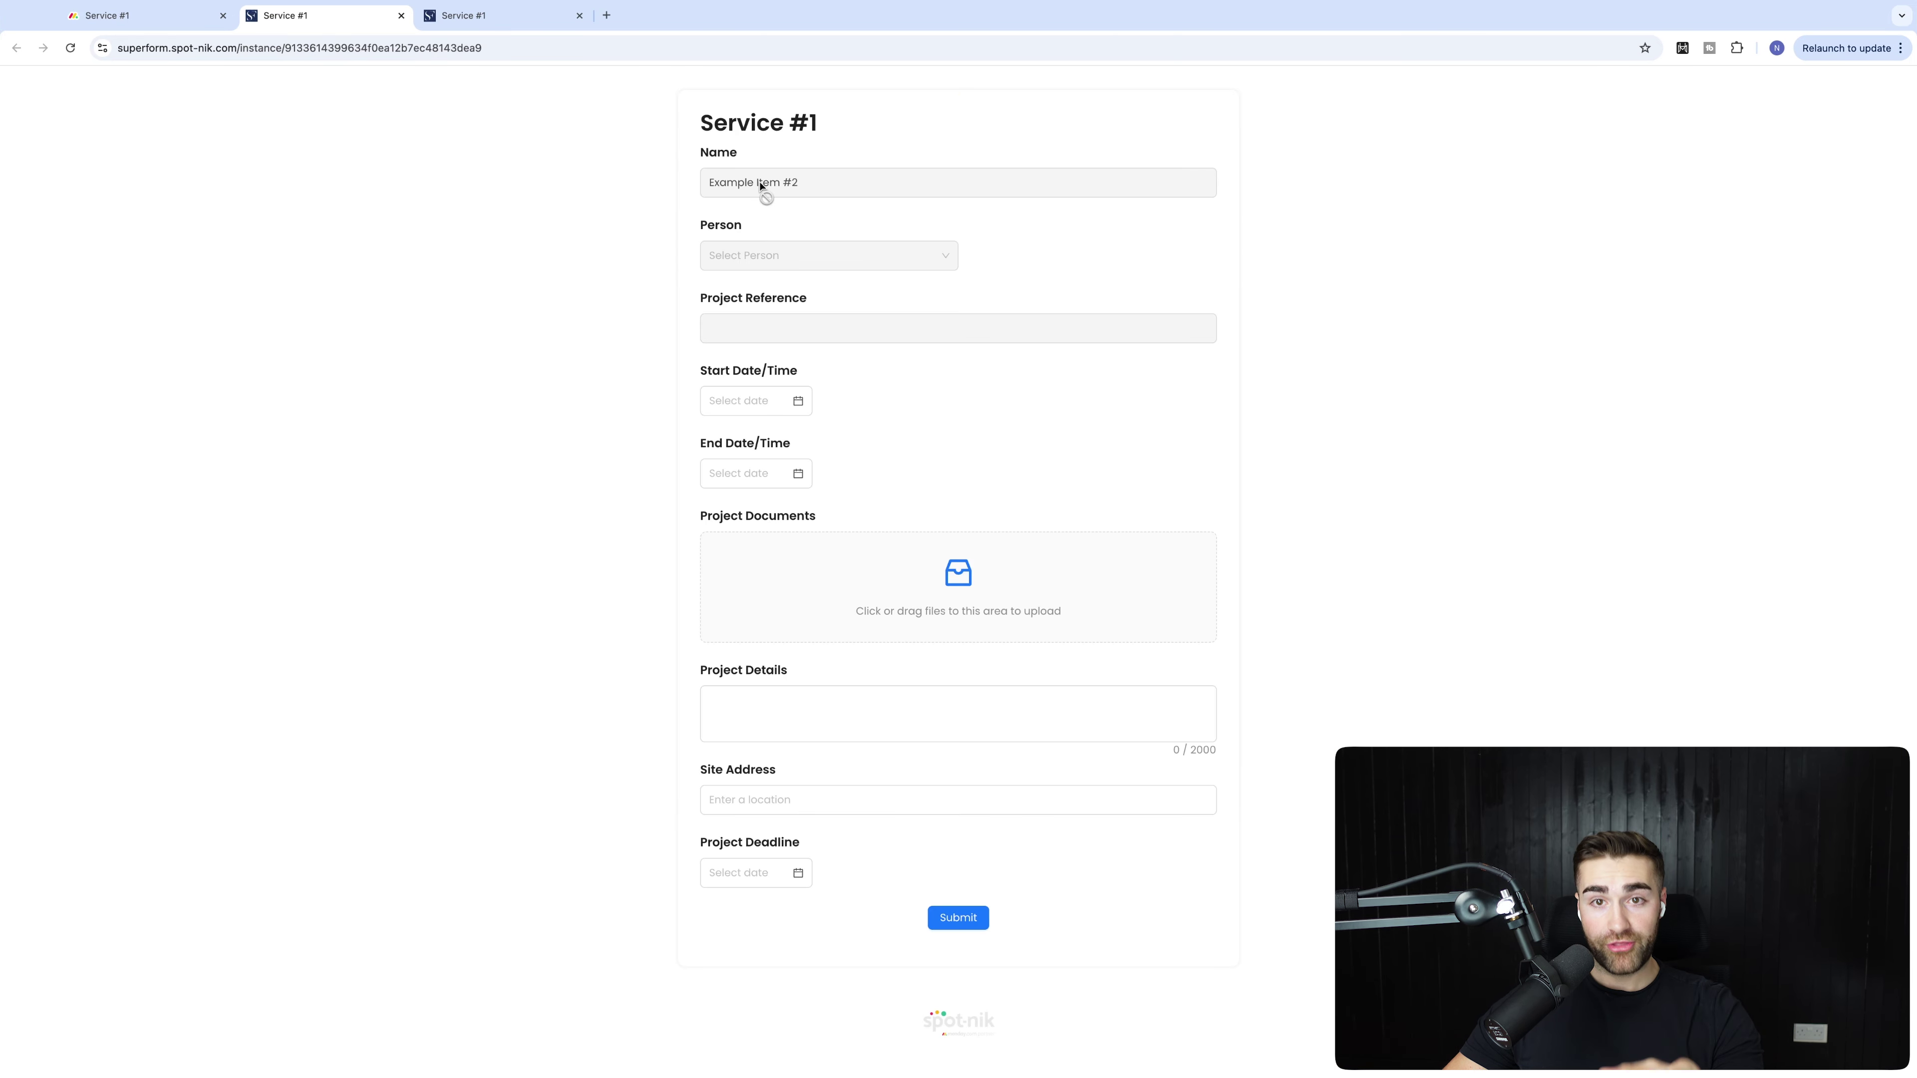
Compare the form prefilled with Example Item #2 against the generic Service #1 form, then return to the board.
{"action": "left_click", "coordinate": [422, 15]}
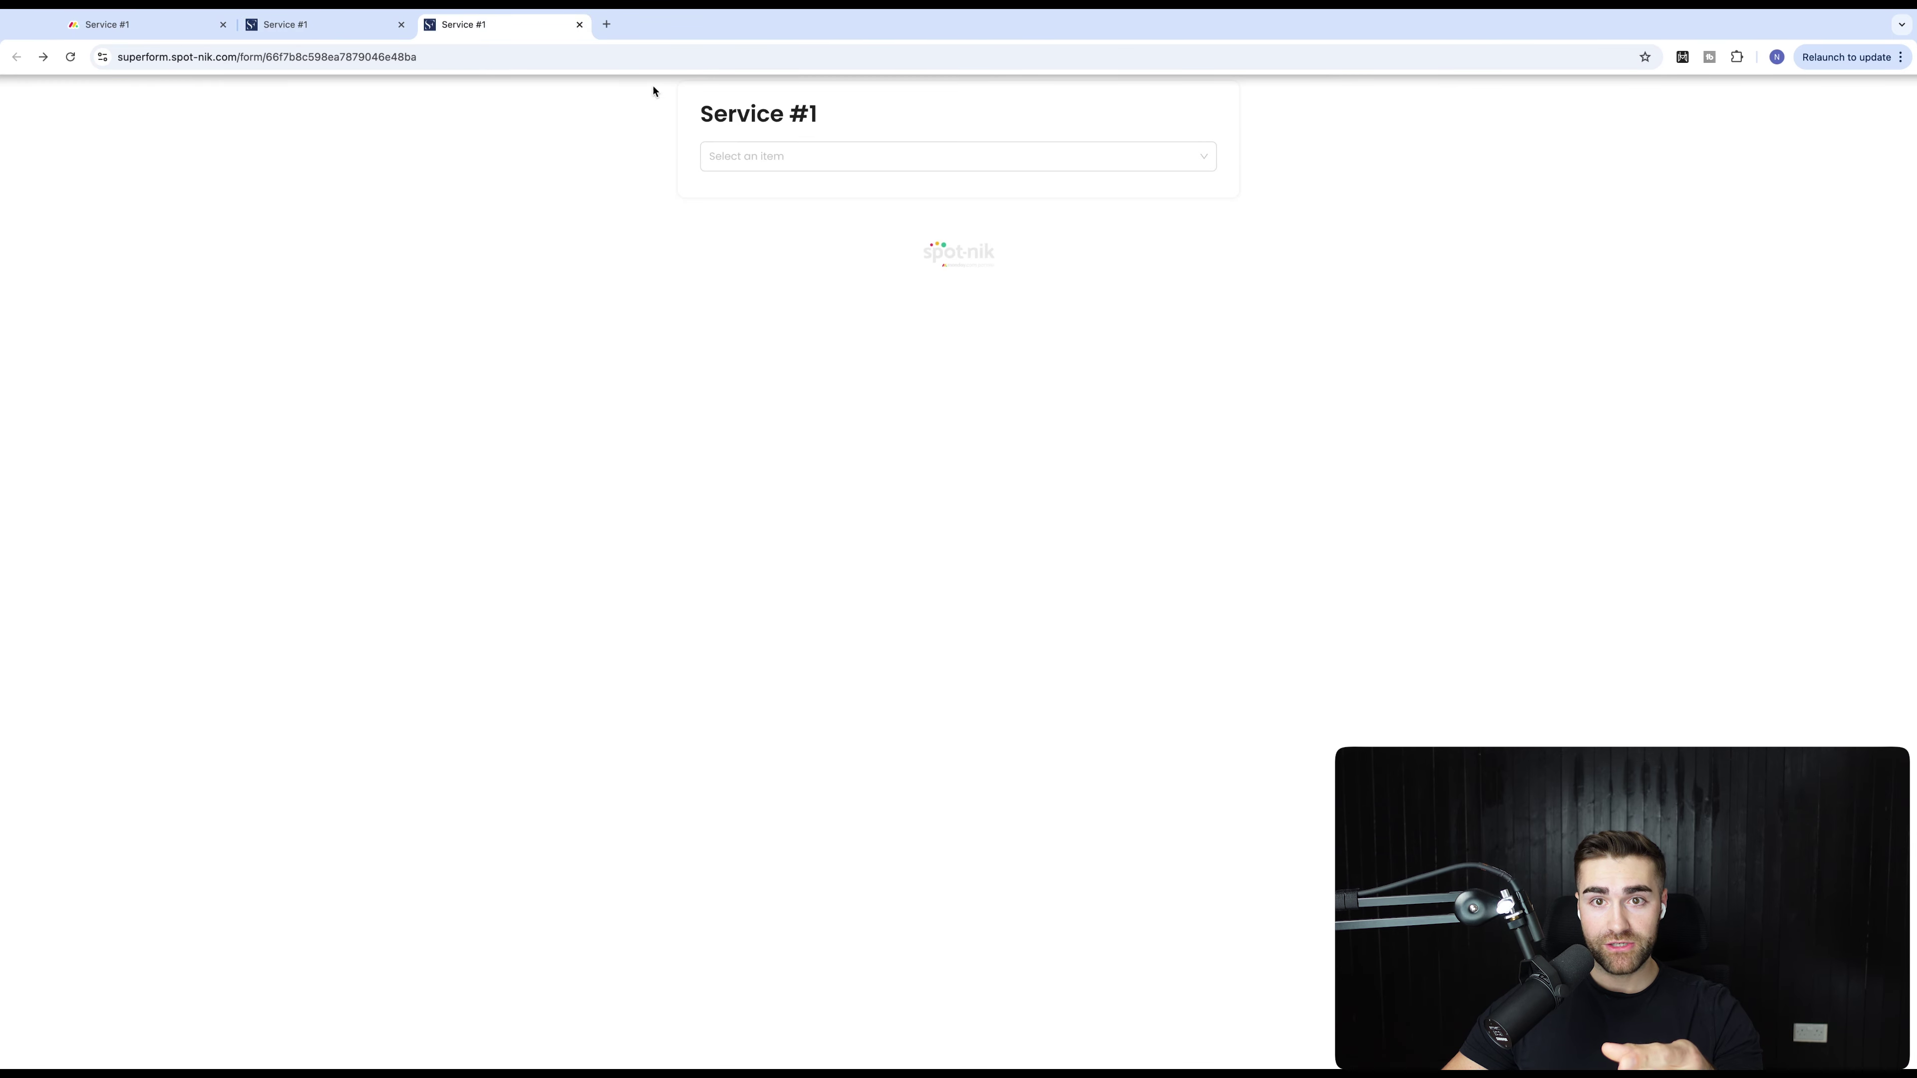
{"action": "left_click", "coordinate": [749, 168]}
{"action": "left_click", "coordinate": [356, 20]}
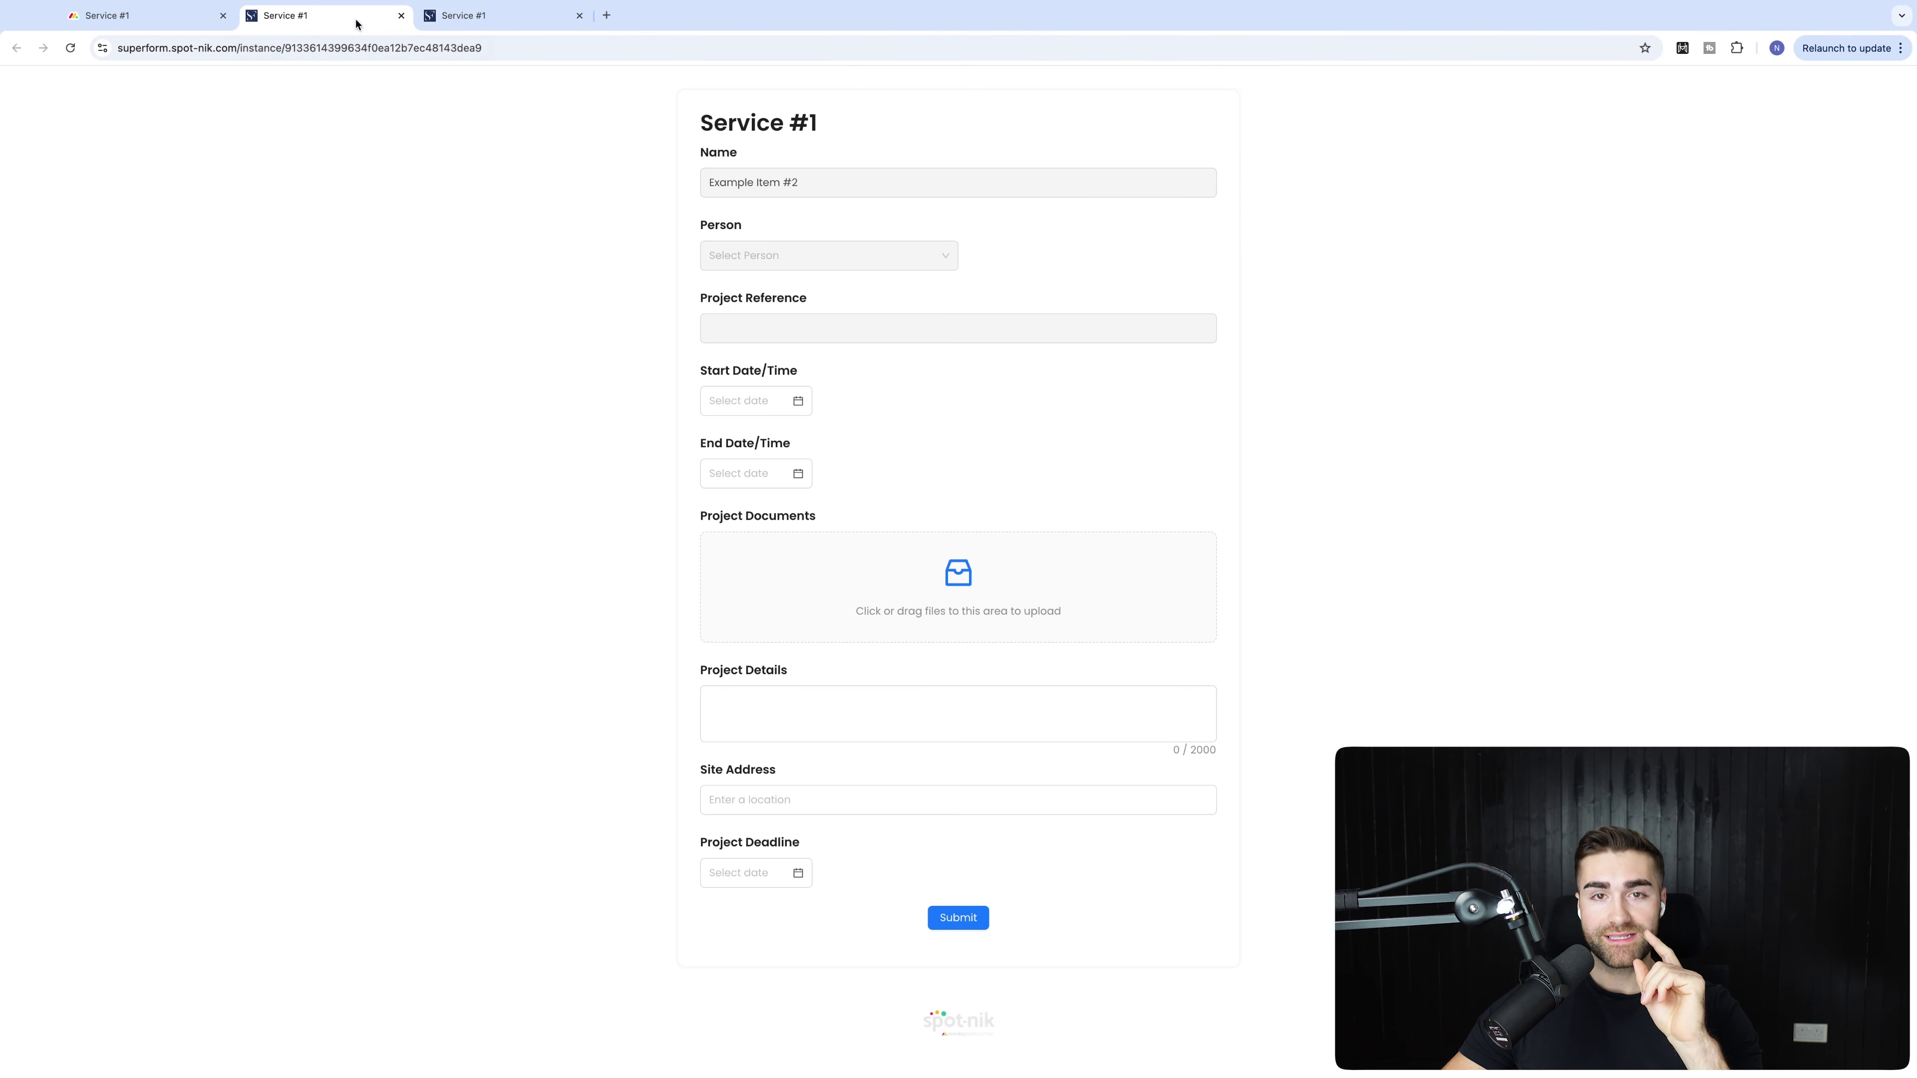
{"action": "triple_click", "coordinate": [762, 182]}
{"action": "left_click", "coordinate": [556, 171]}
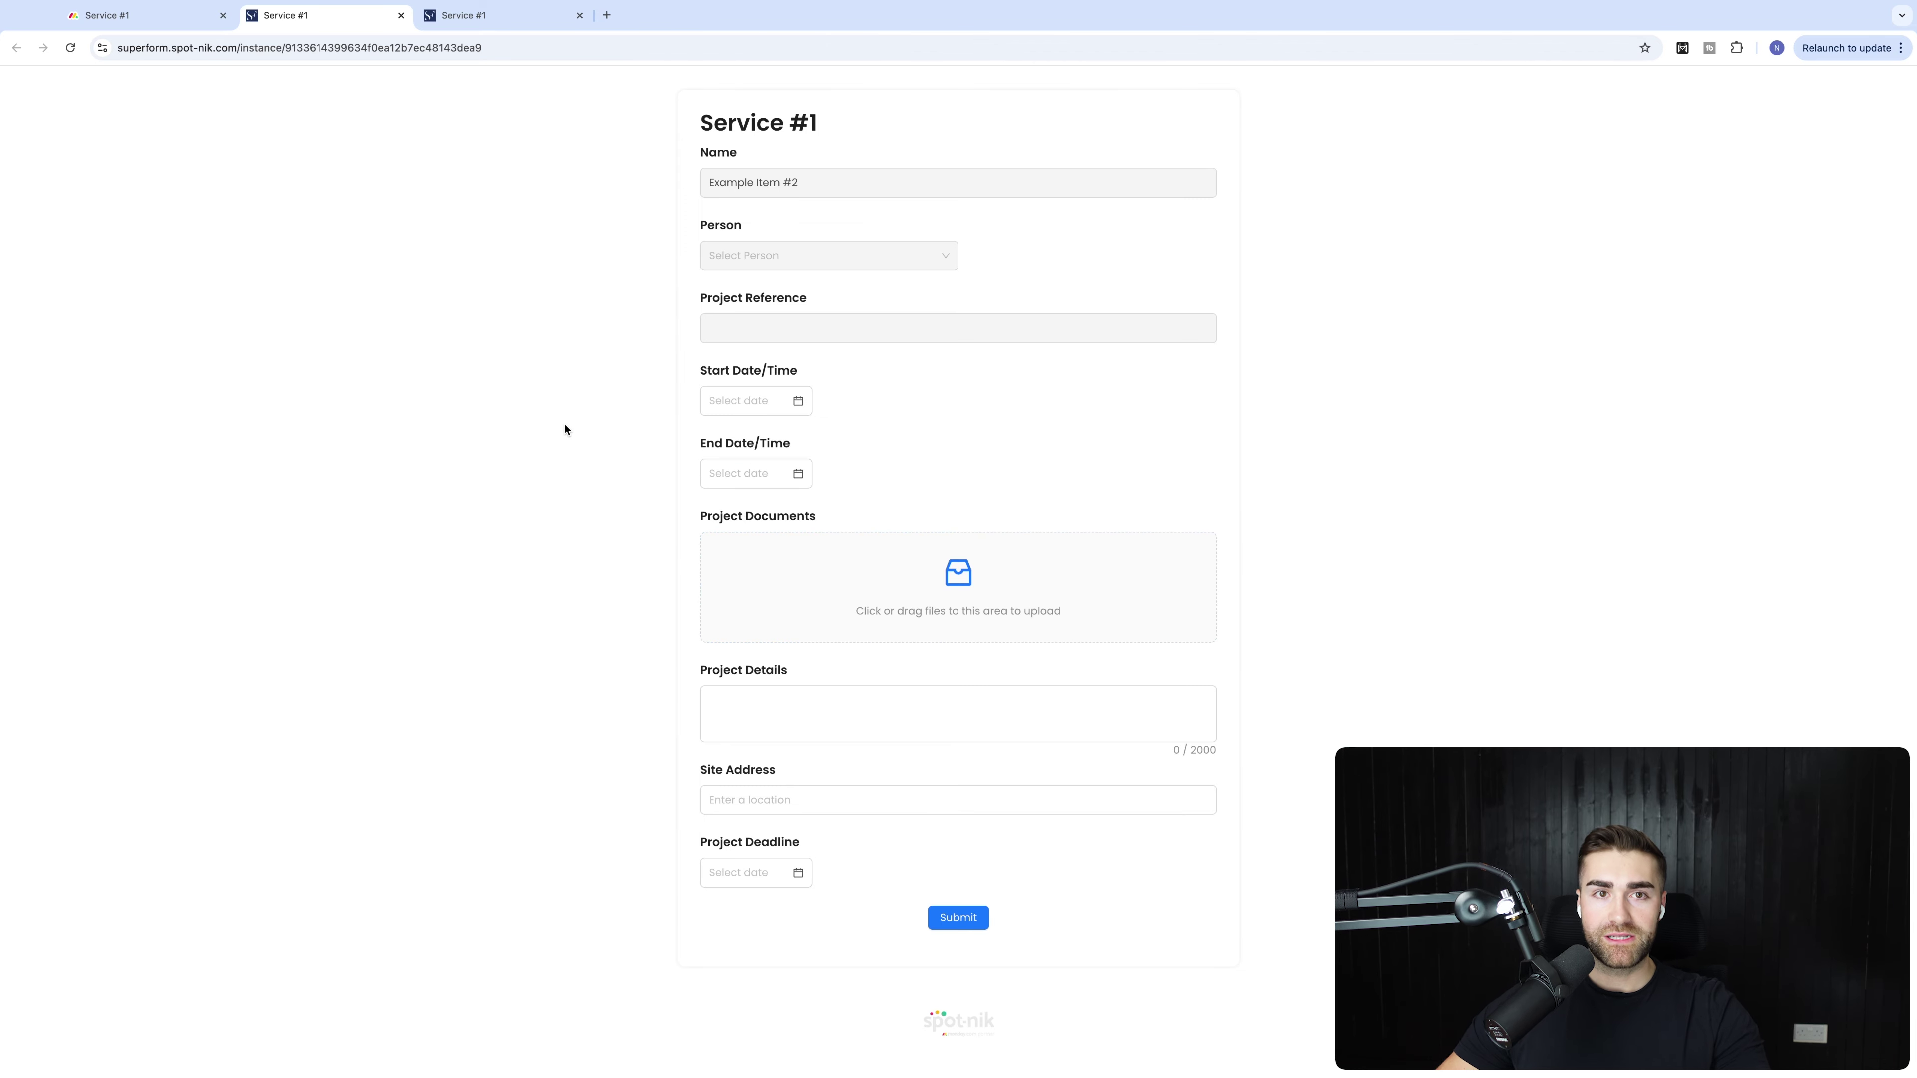
{"action": "left_click", "coordinate": [128, 15]}
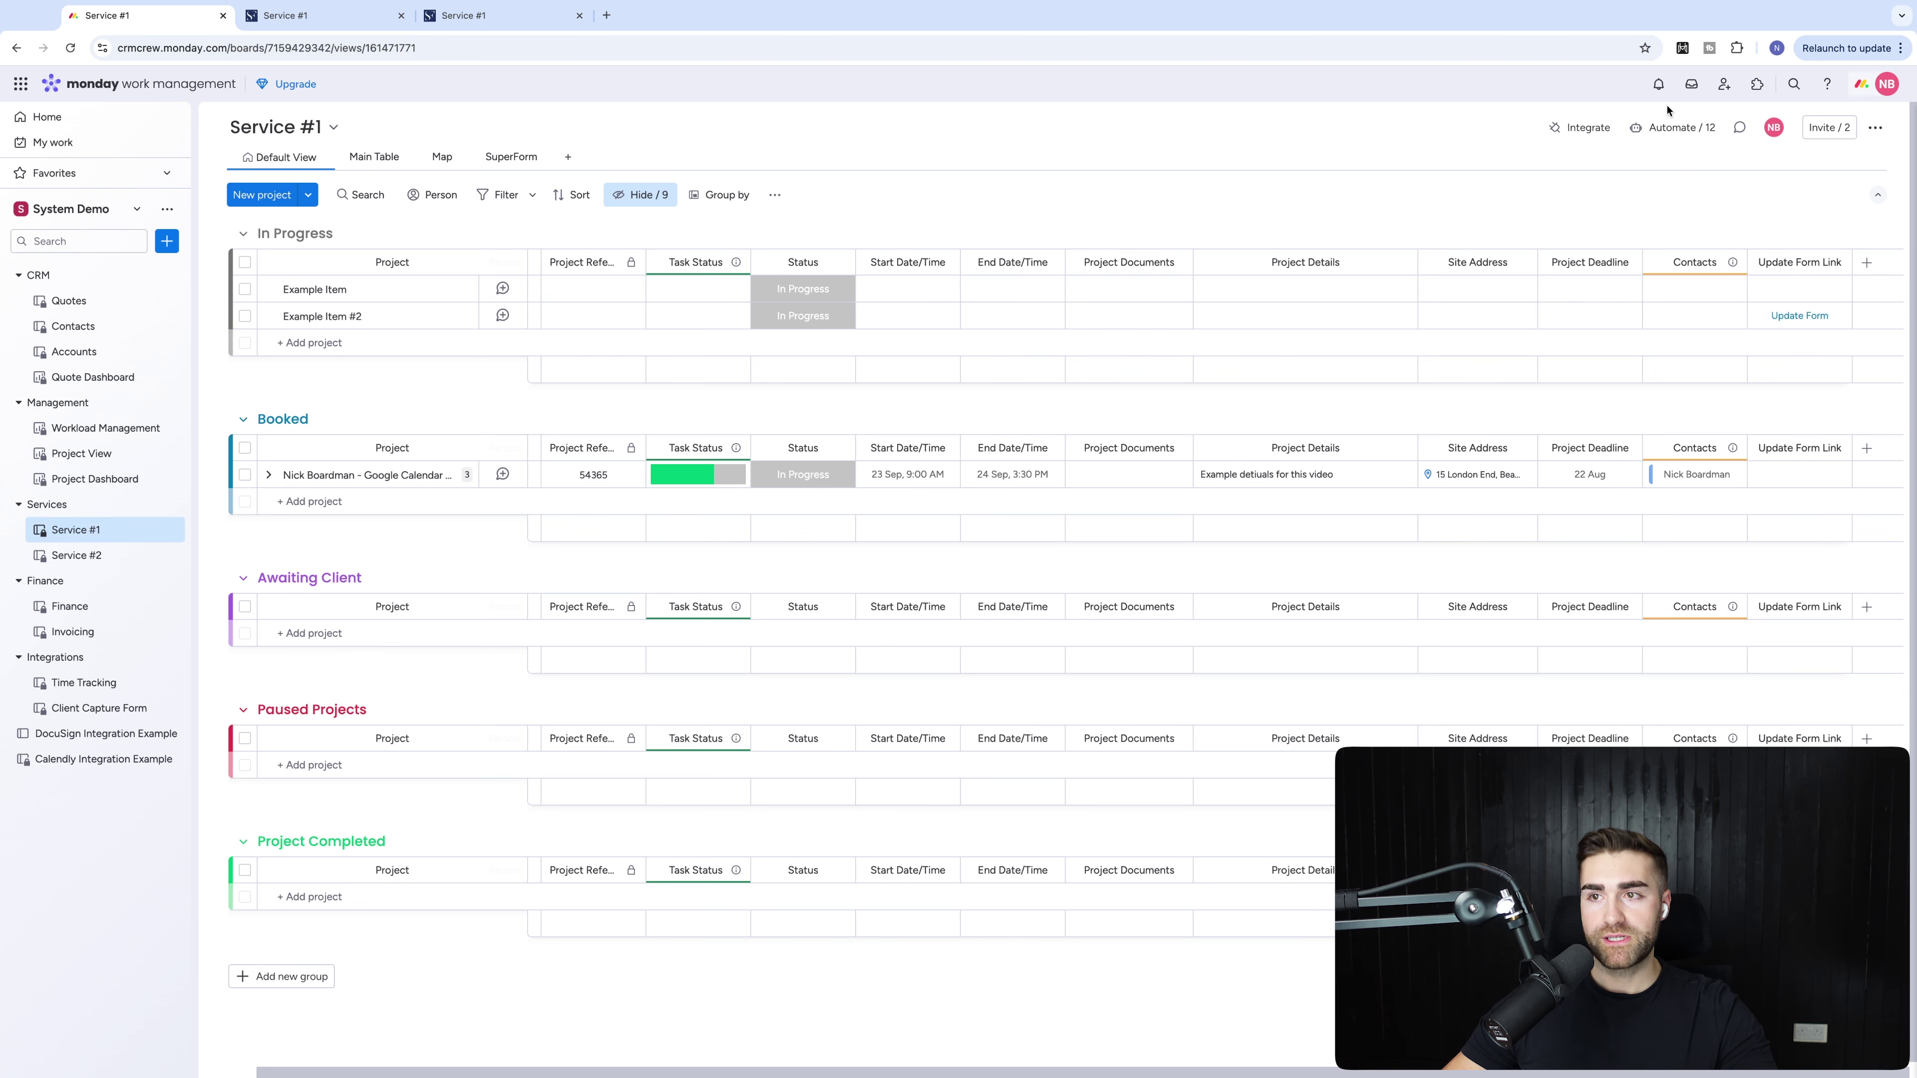
Add a Status column renamed 'Trigger' and start a blank automation from Automate.
{"action": "left_click", "coordinate": [1866, 262]}
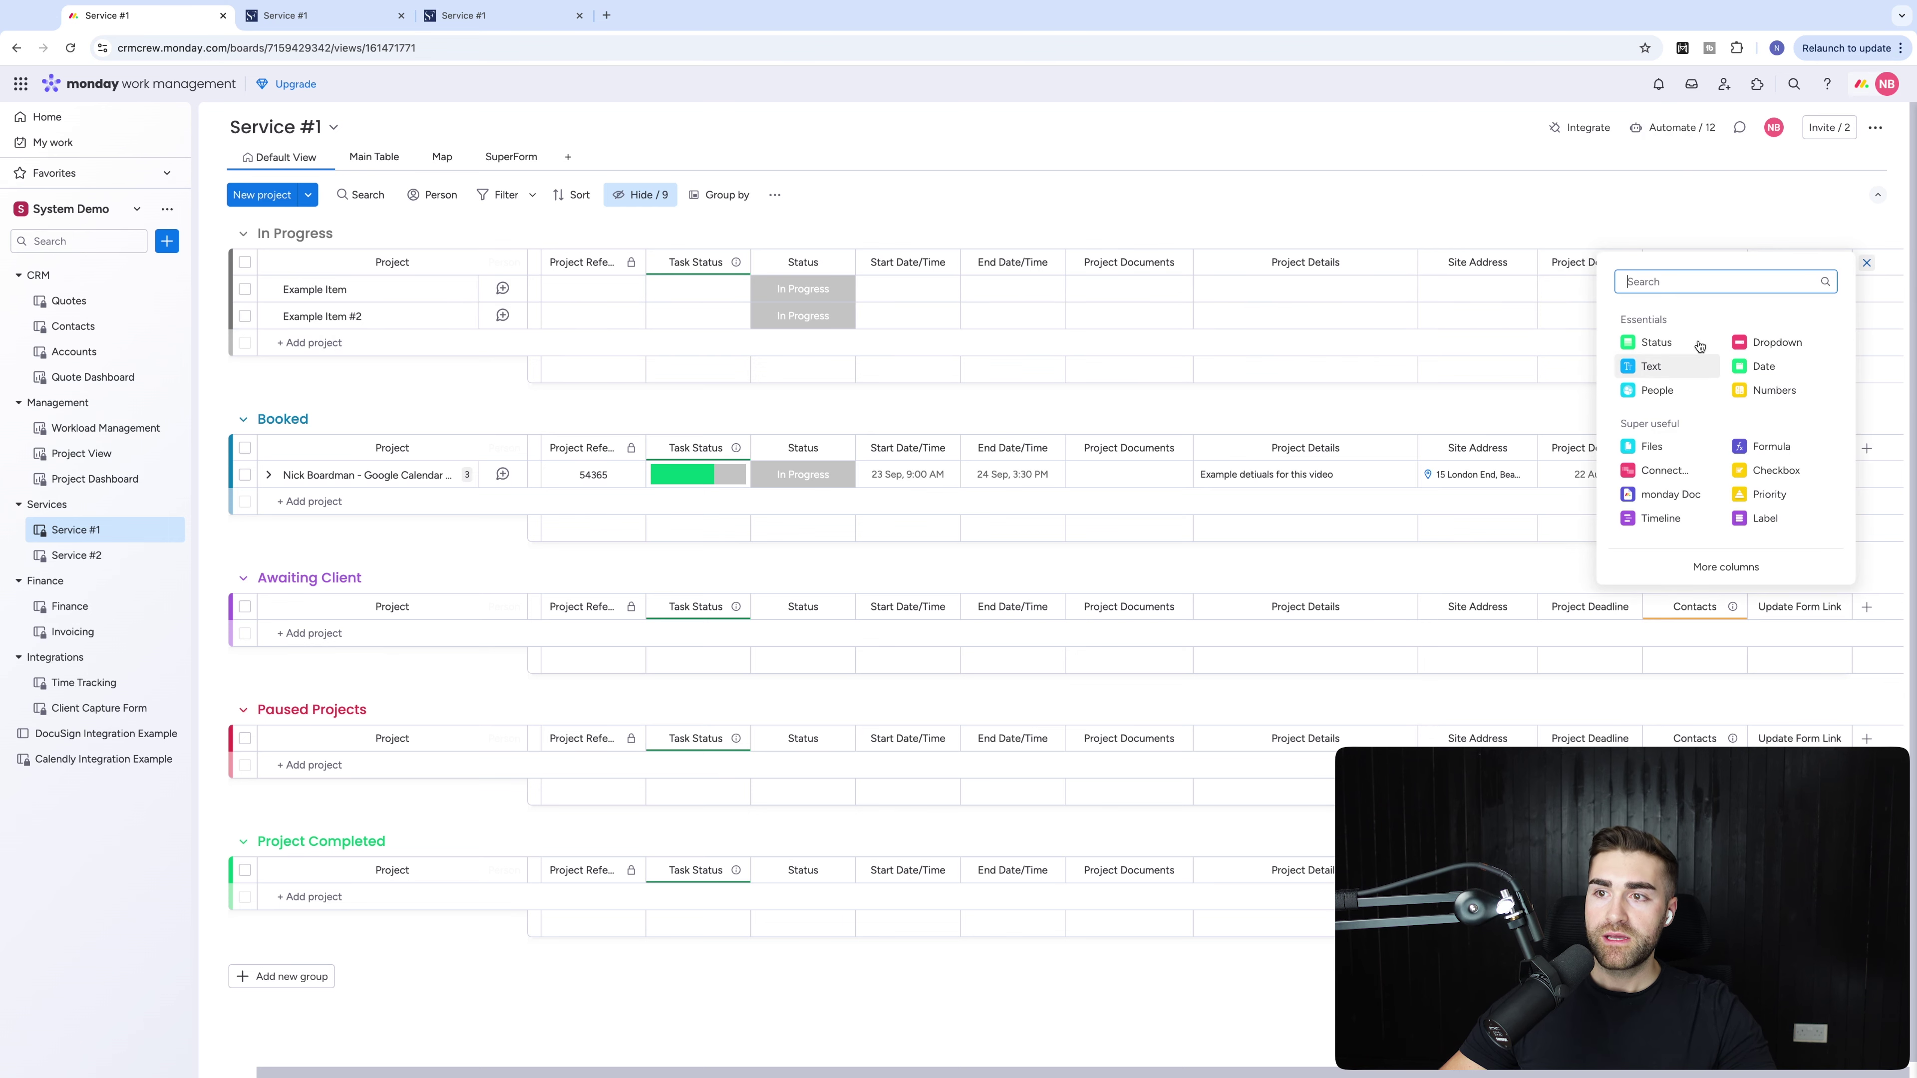
{"action": "left_click", "coordinate": [1648, 344]}
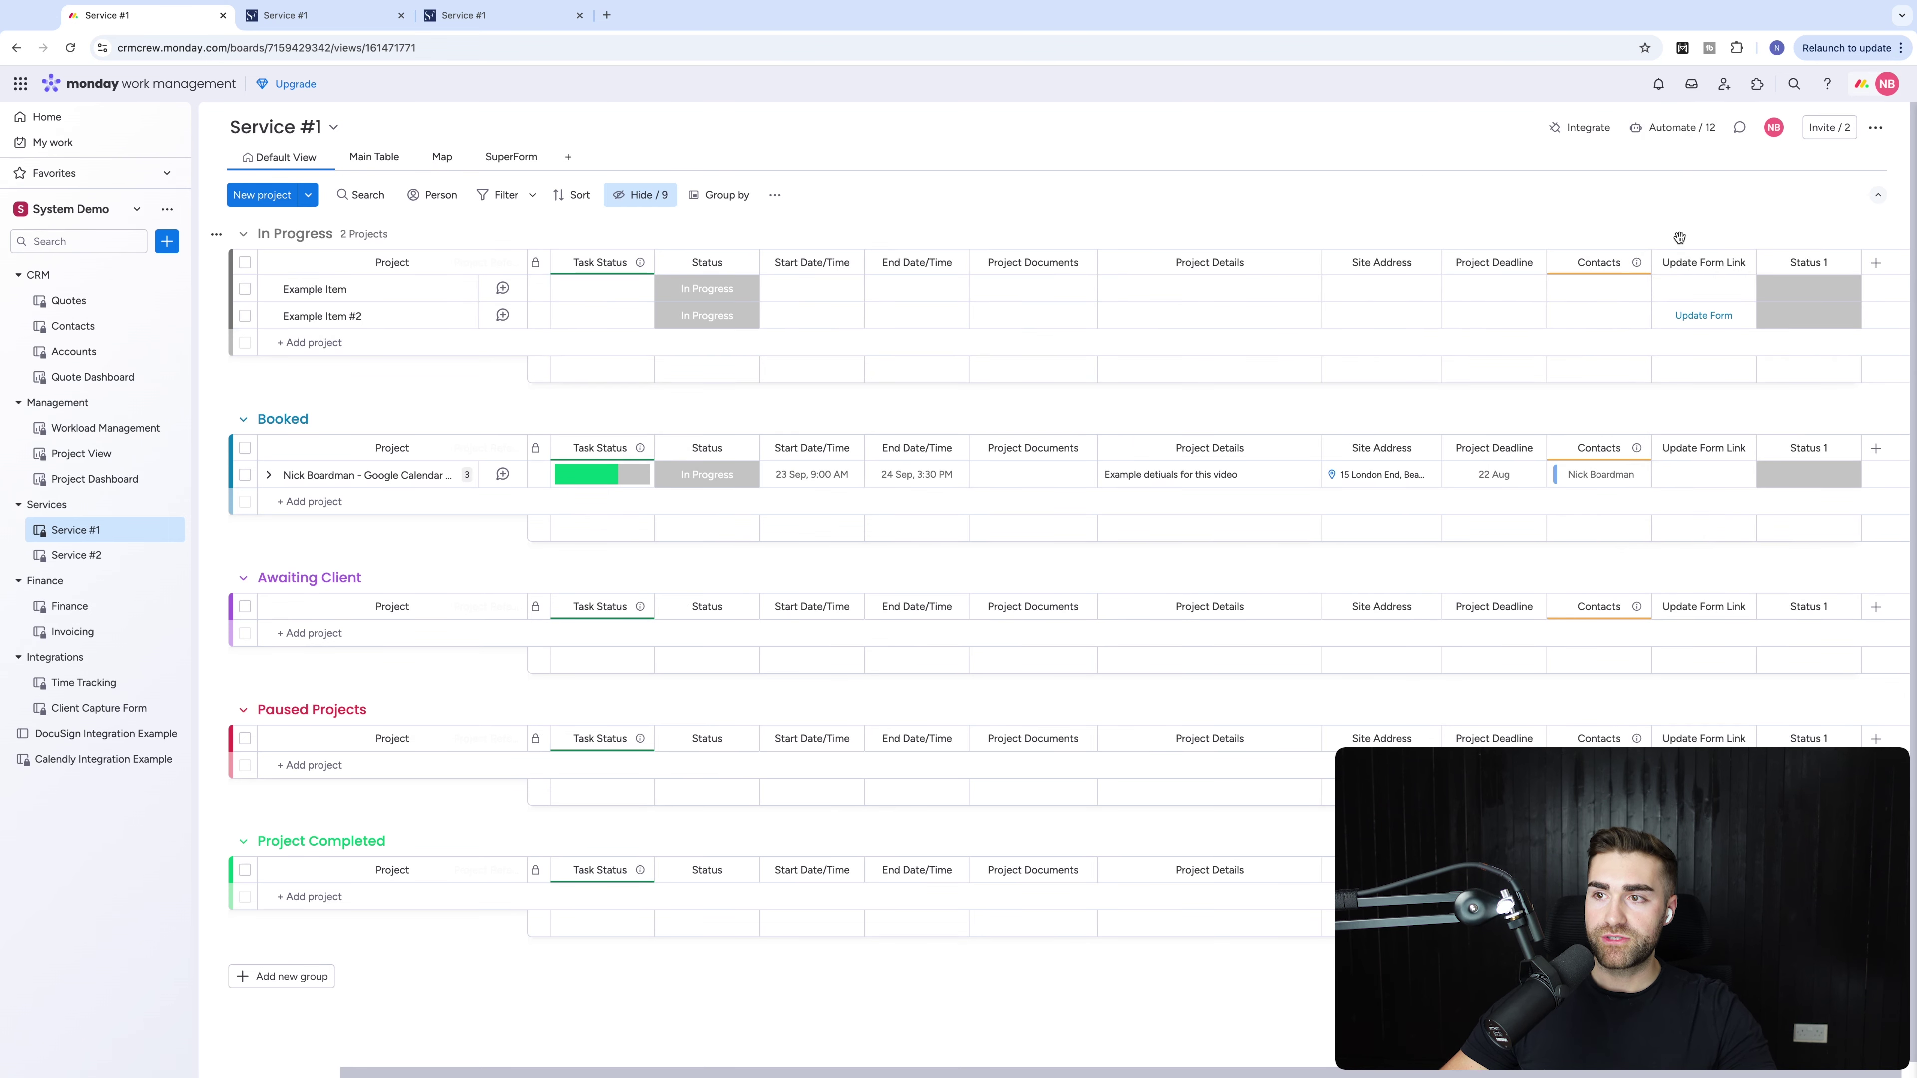
{"action": "left_click", "coordinate": [1797, 262]}
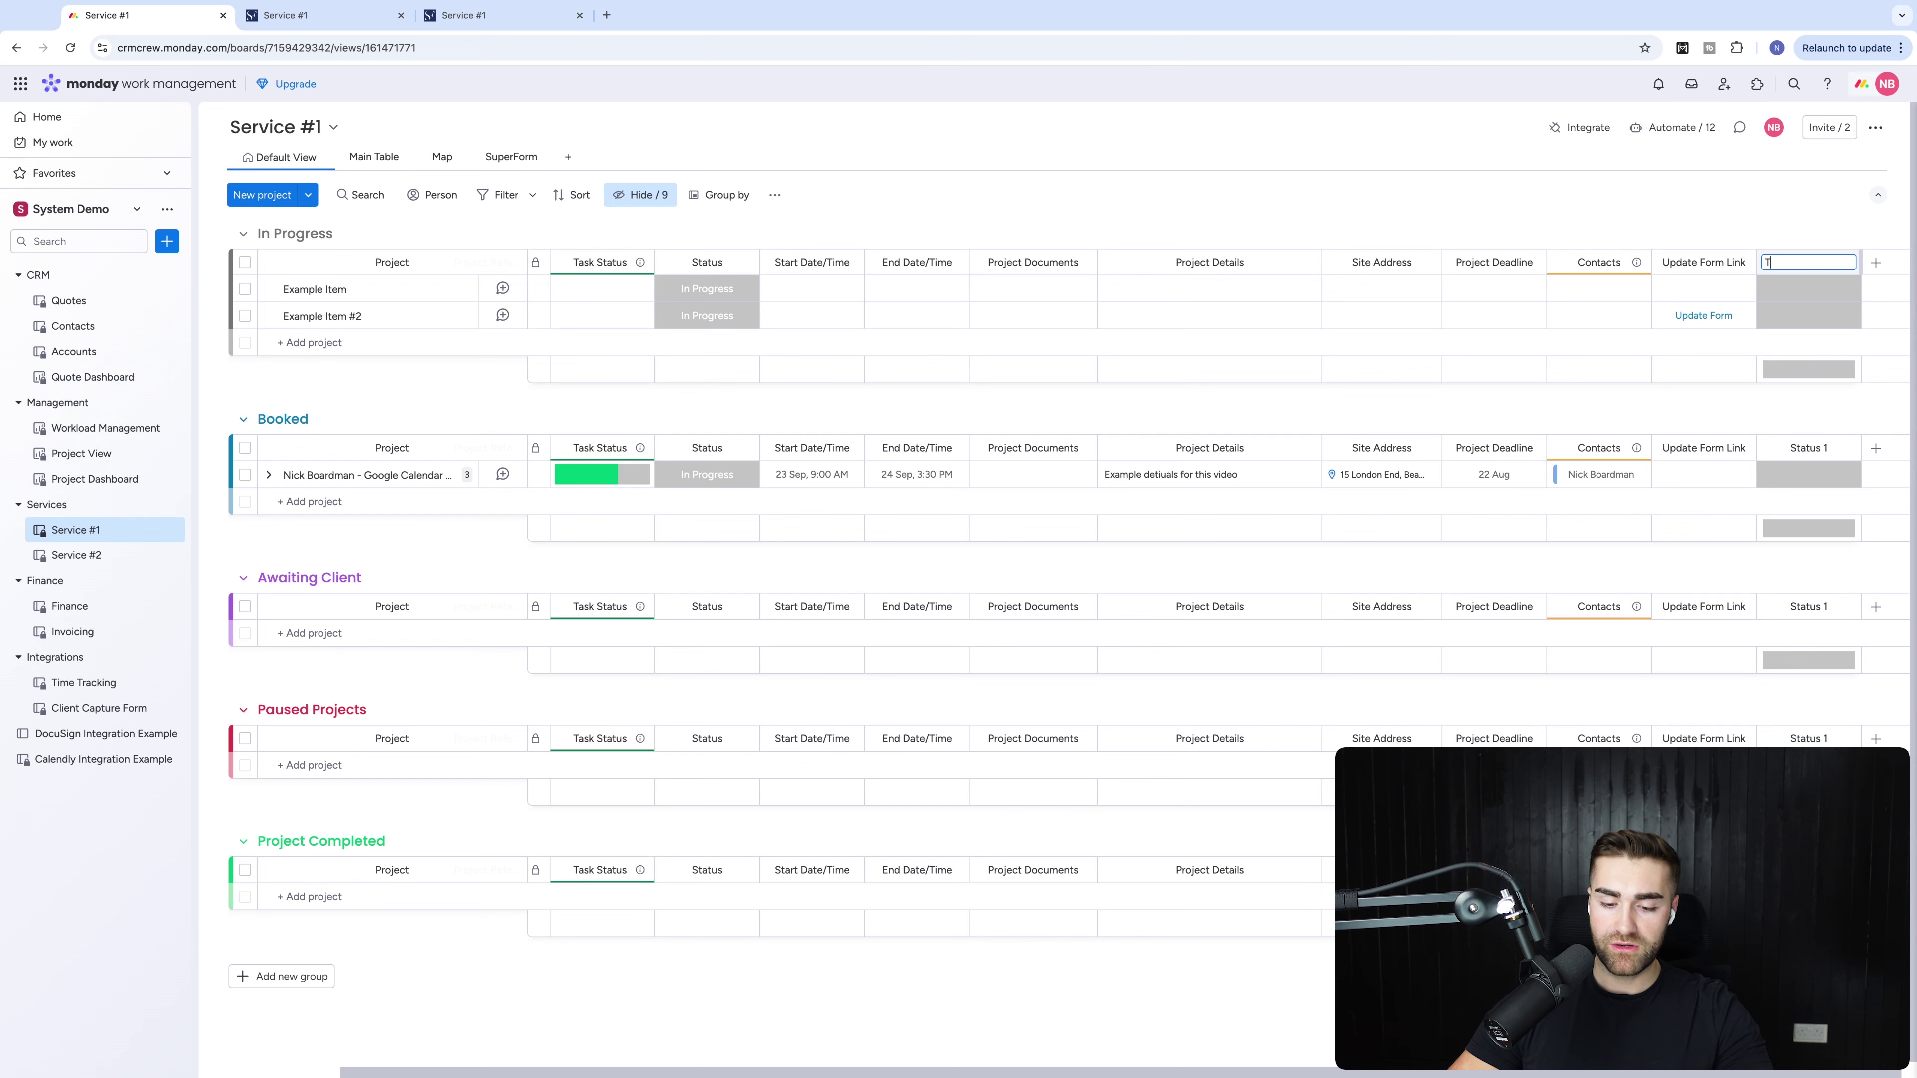
{"action": "key", "text": "Return"}
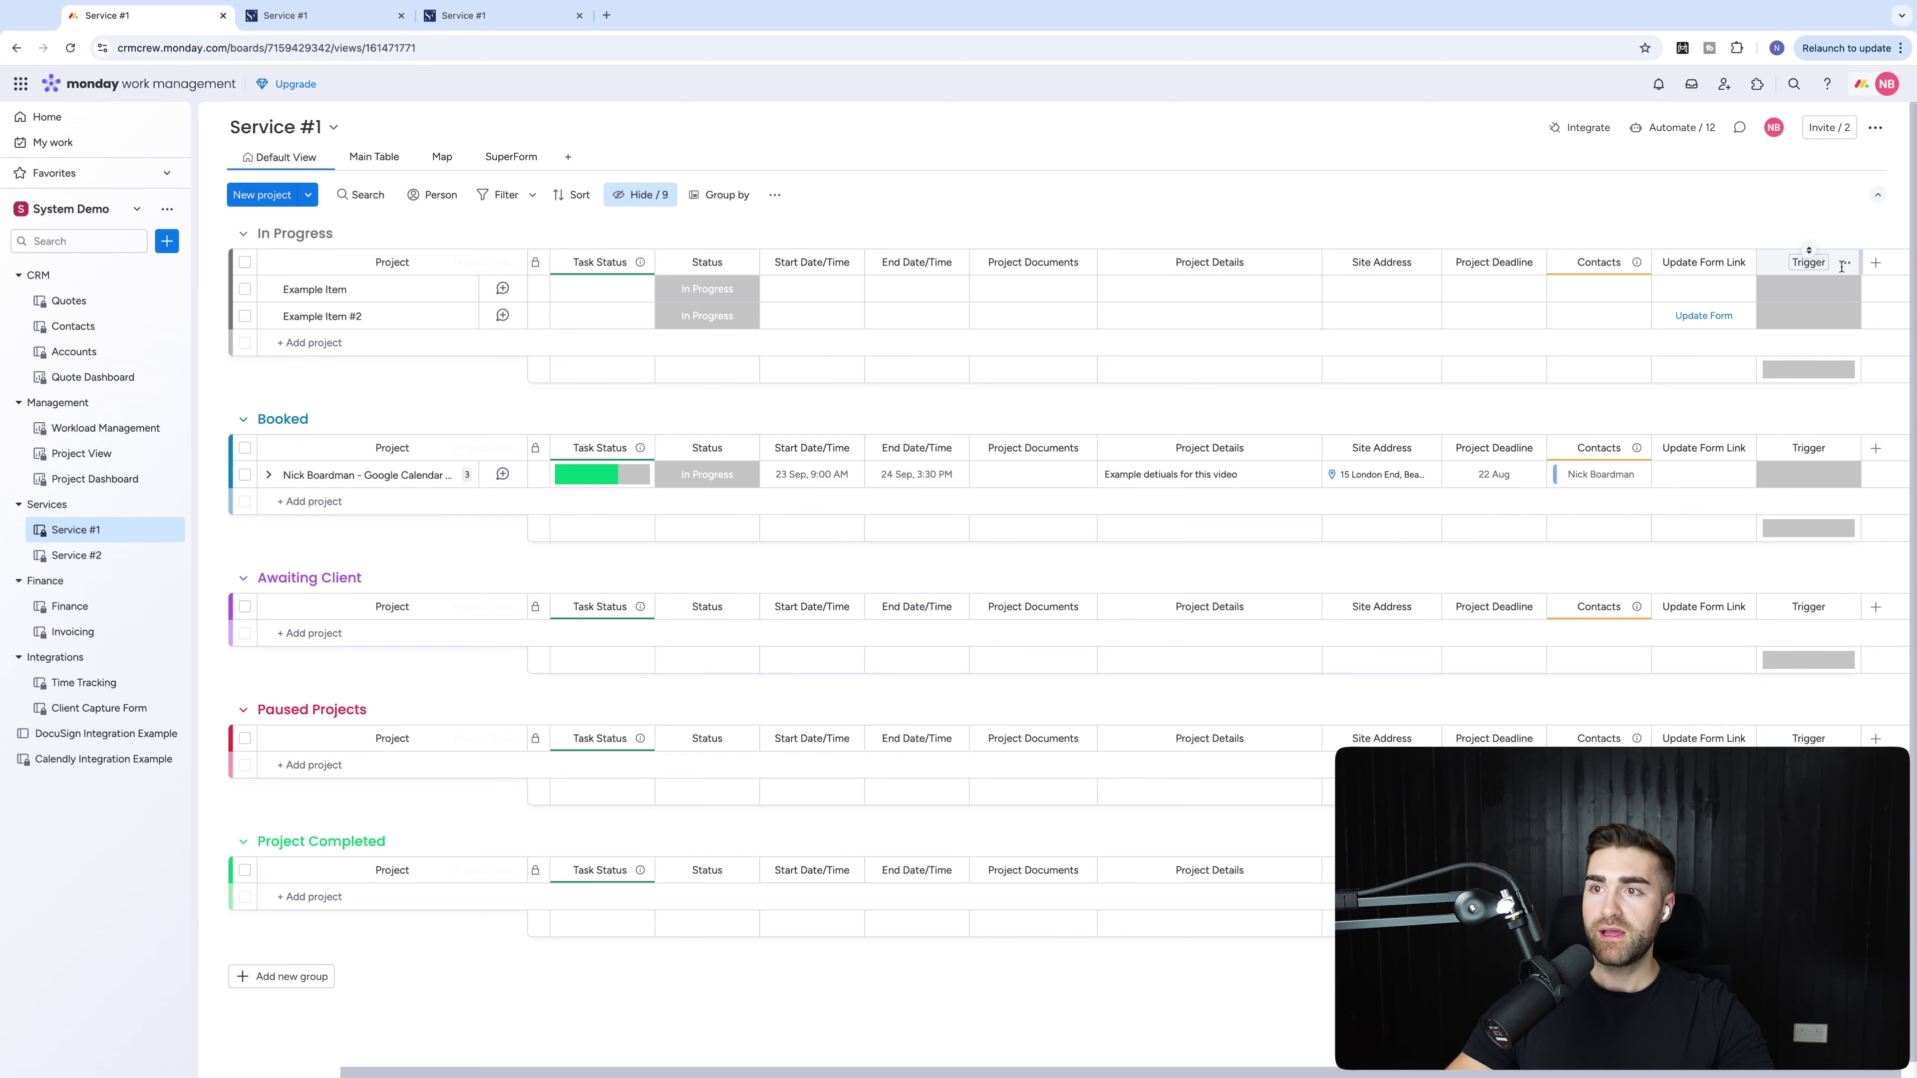
{"action": "left_click", "coordinate": [1669, 128]}
{"action": "left_click", "coordinate": [143, 219]}
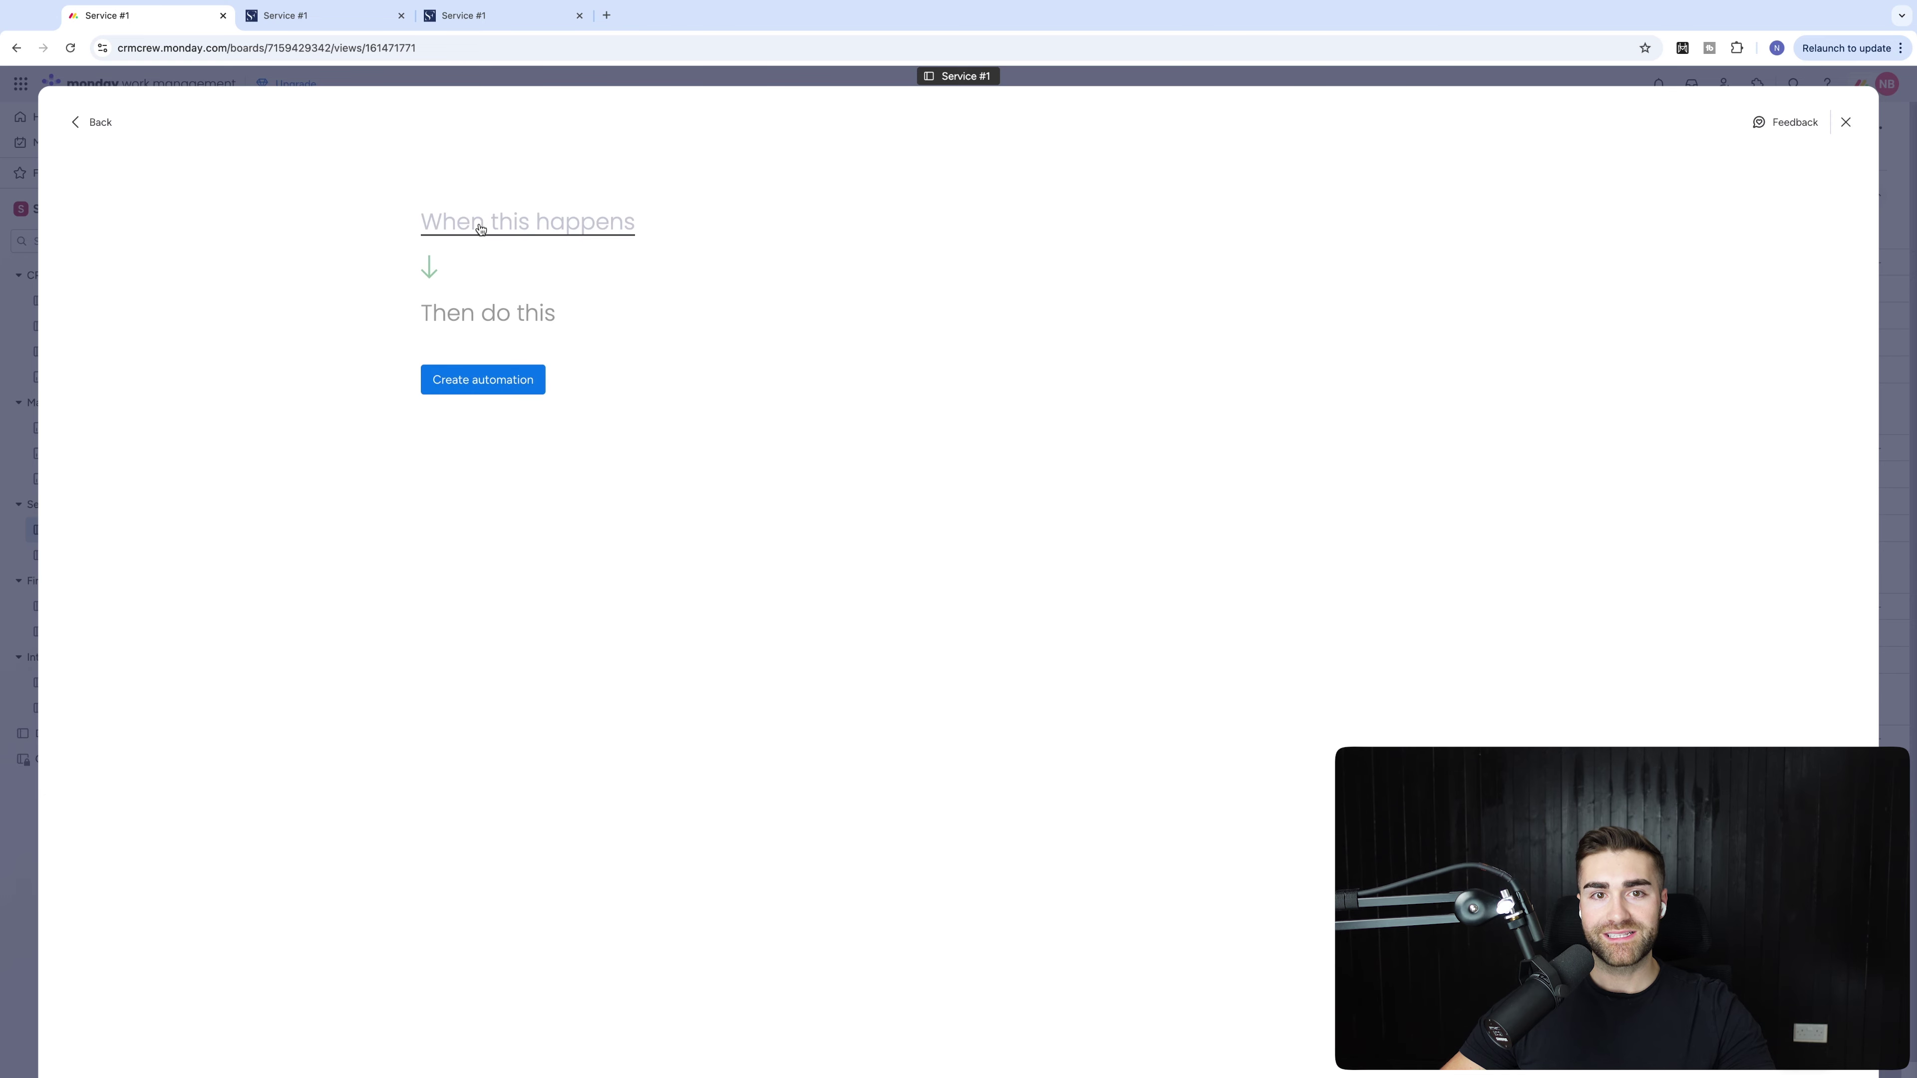
Set the automation trigger to 'When Status changes to anything'.
{"action": "left_click", "coordinate": [480, 228]}
{"action": "left_click", "coordinate": [482, 305]}
{"action": "left_click", "coordinate": [519, 230]}
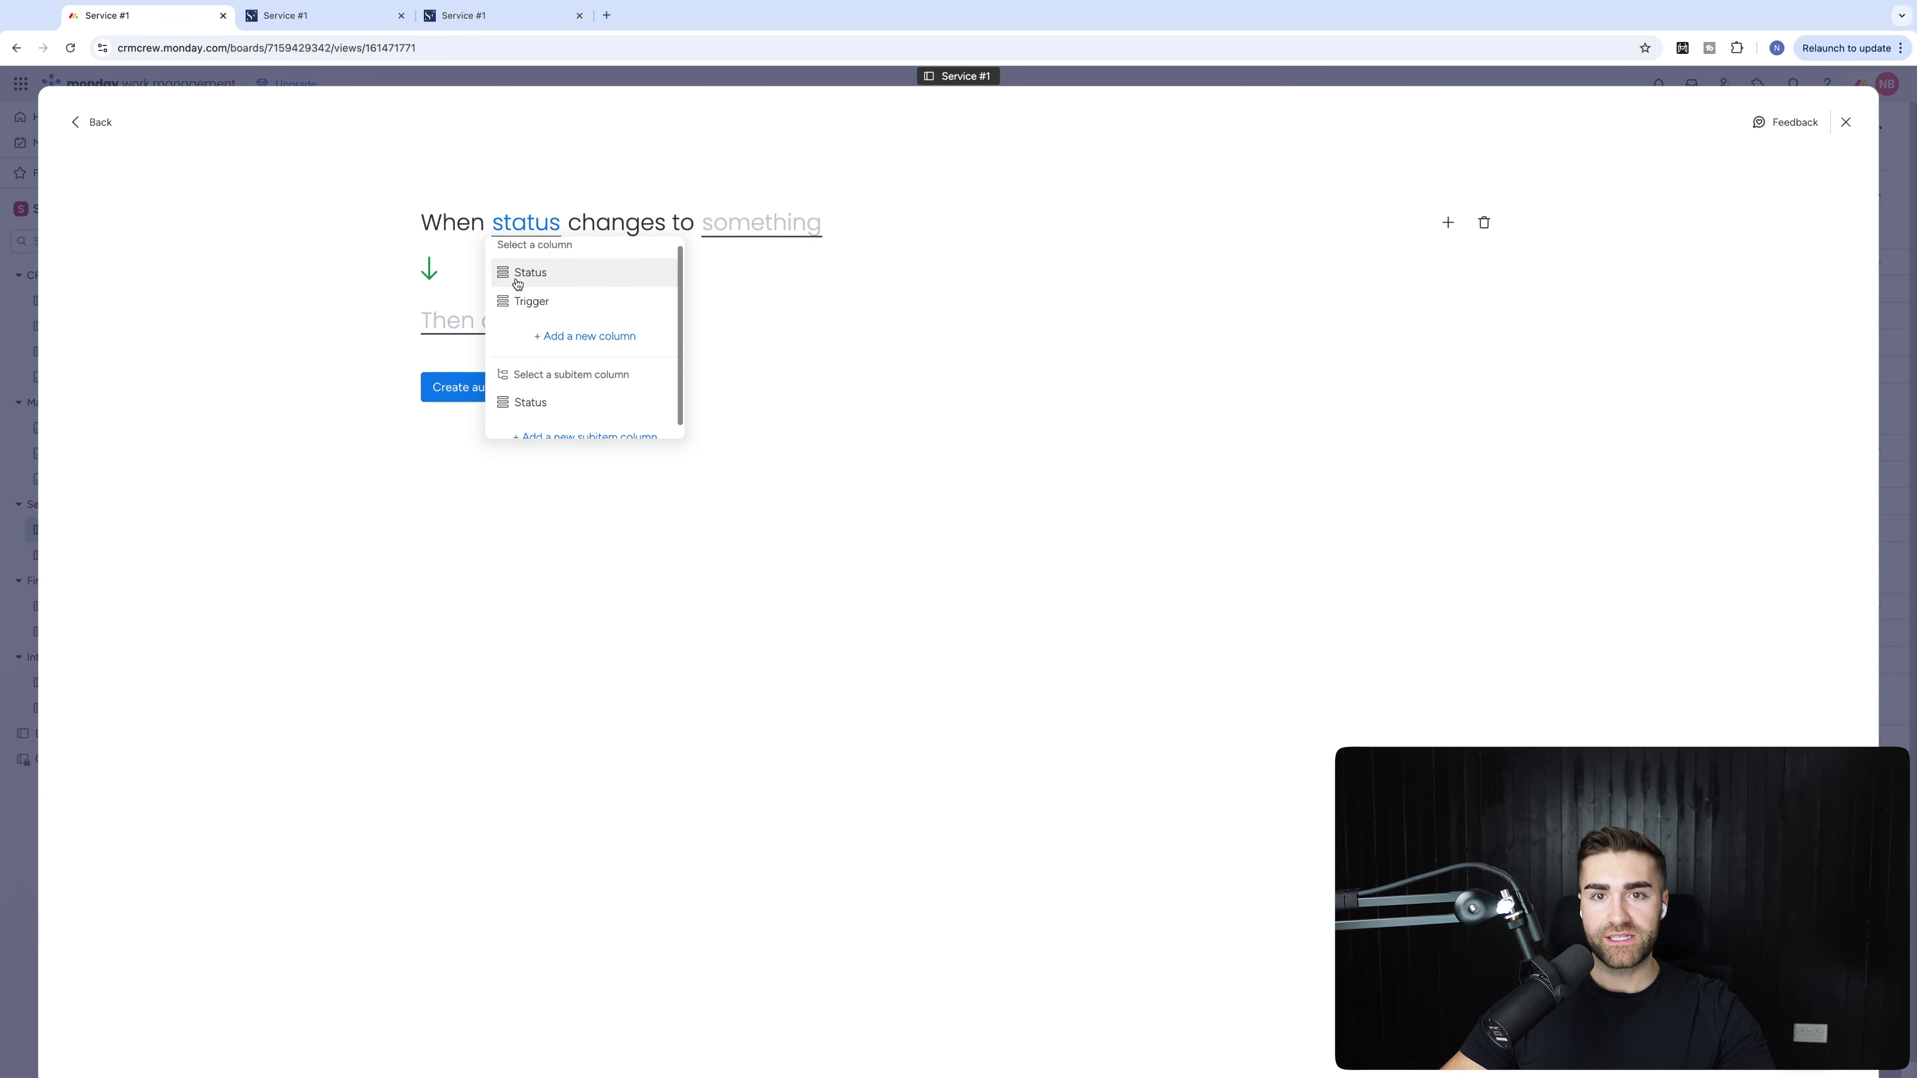
{"action": "left_click", "coordinate": [518, 274]}
{"action": "left_click", "coordinate": [761, 226]}
{"action": "left_click", "coordinate": [731, 273]}
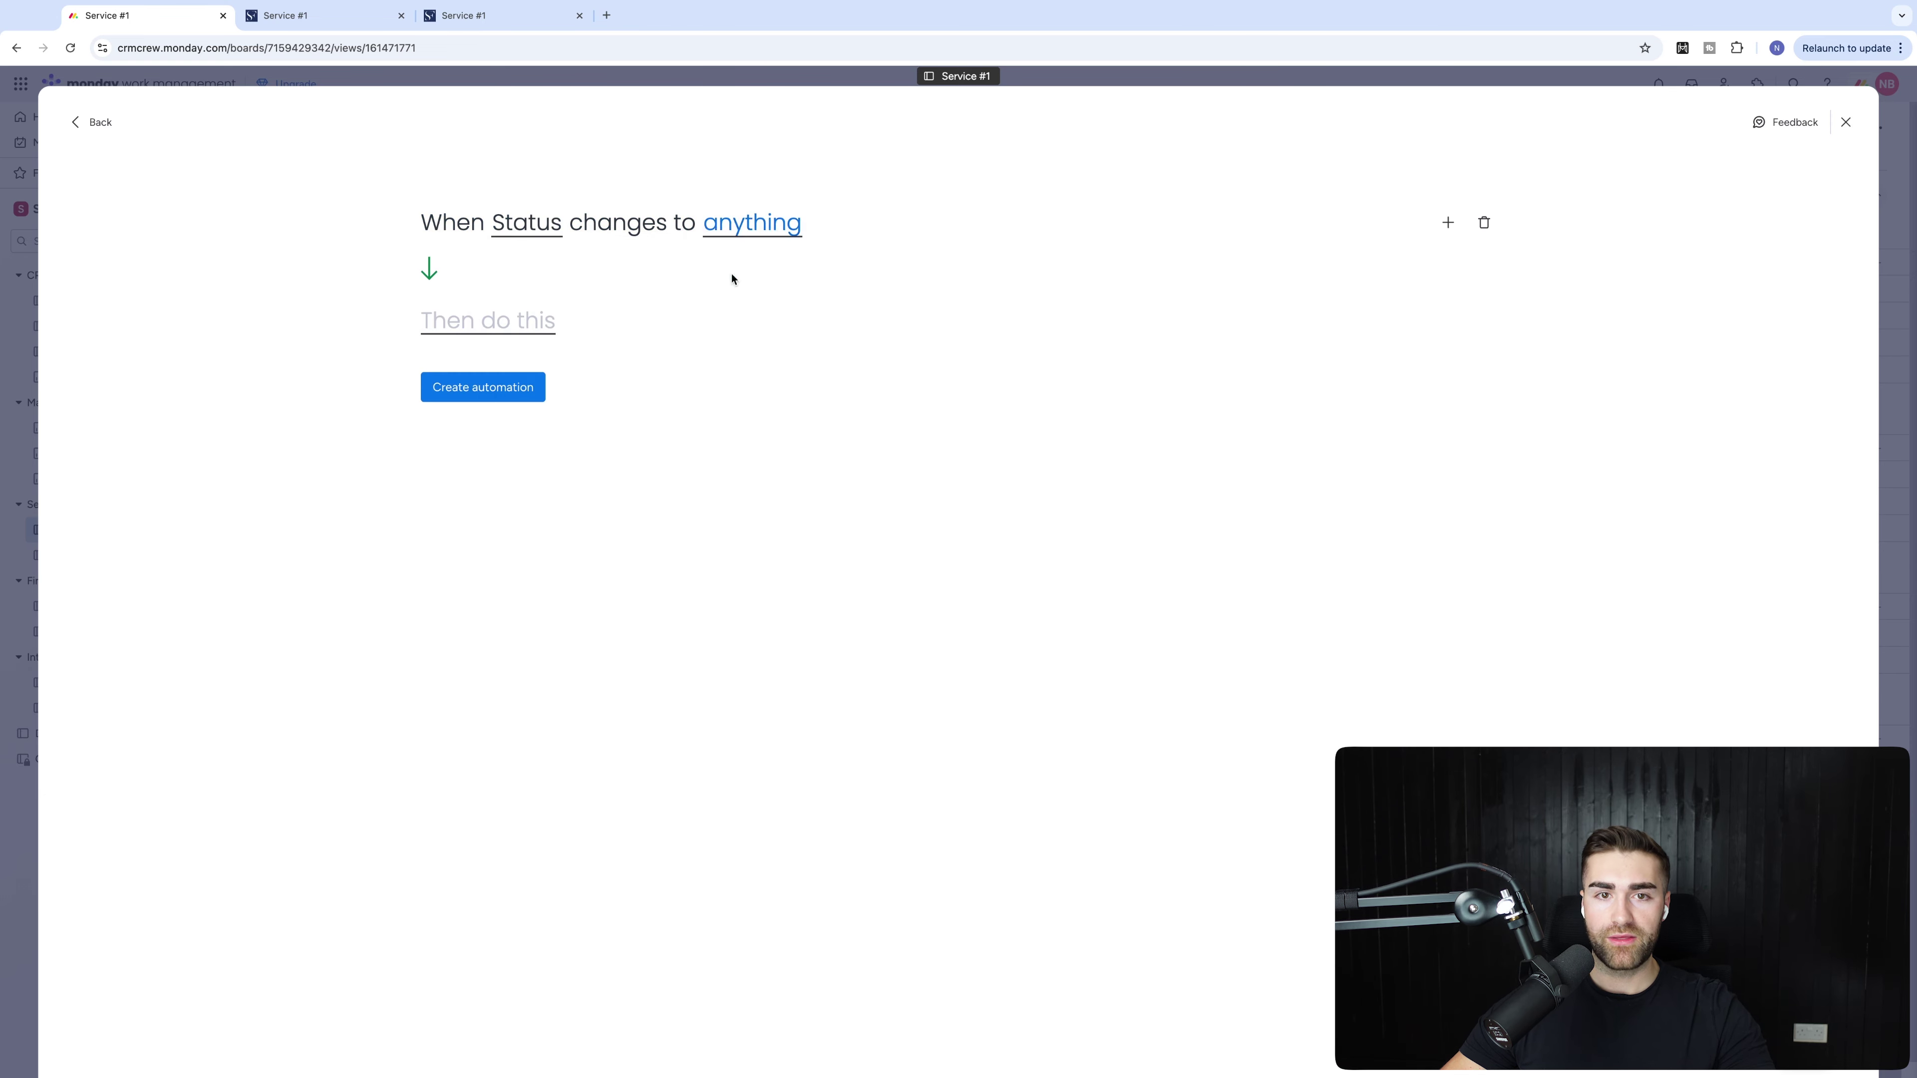
Add a Generate SuperForm link action into Update Form Link with text 'Update Form', and create the automation.
{"action": "left_click", "coordinate": [465, 333]}
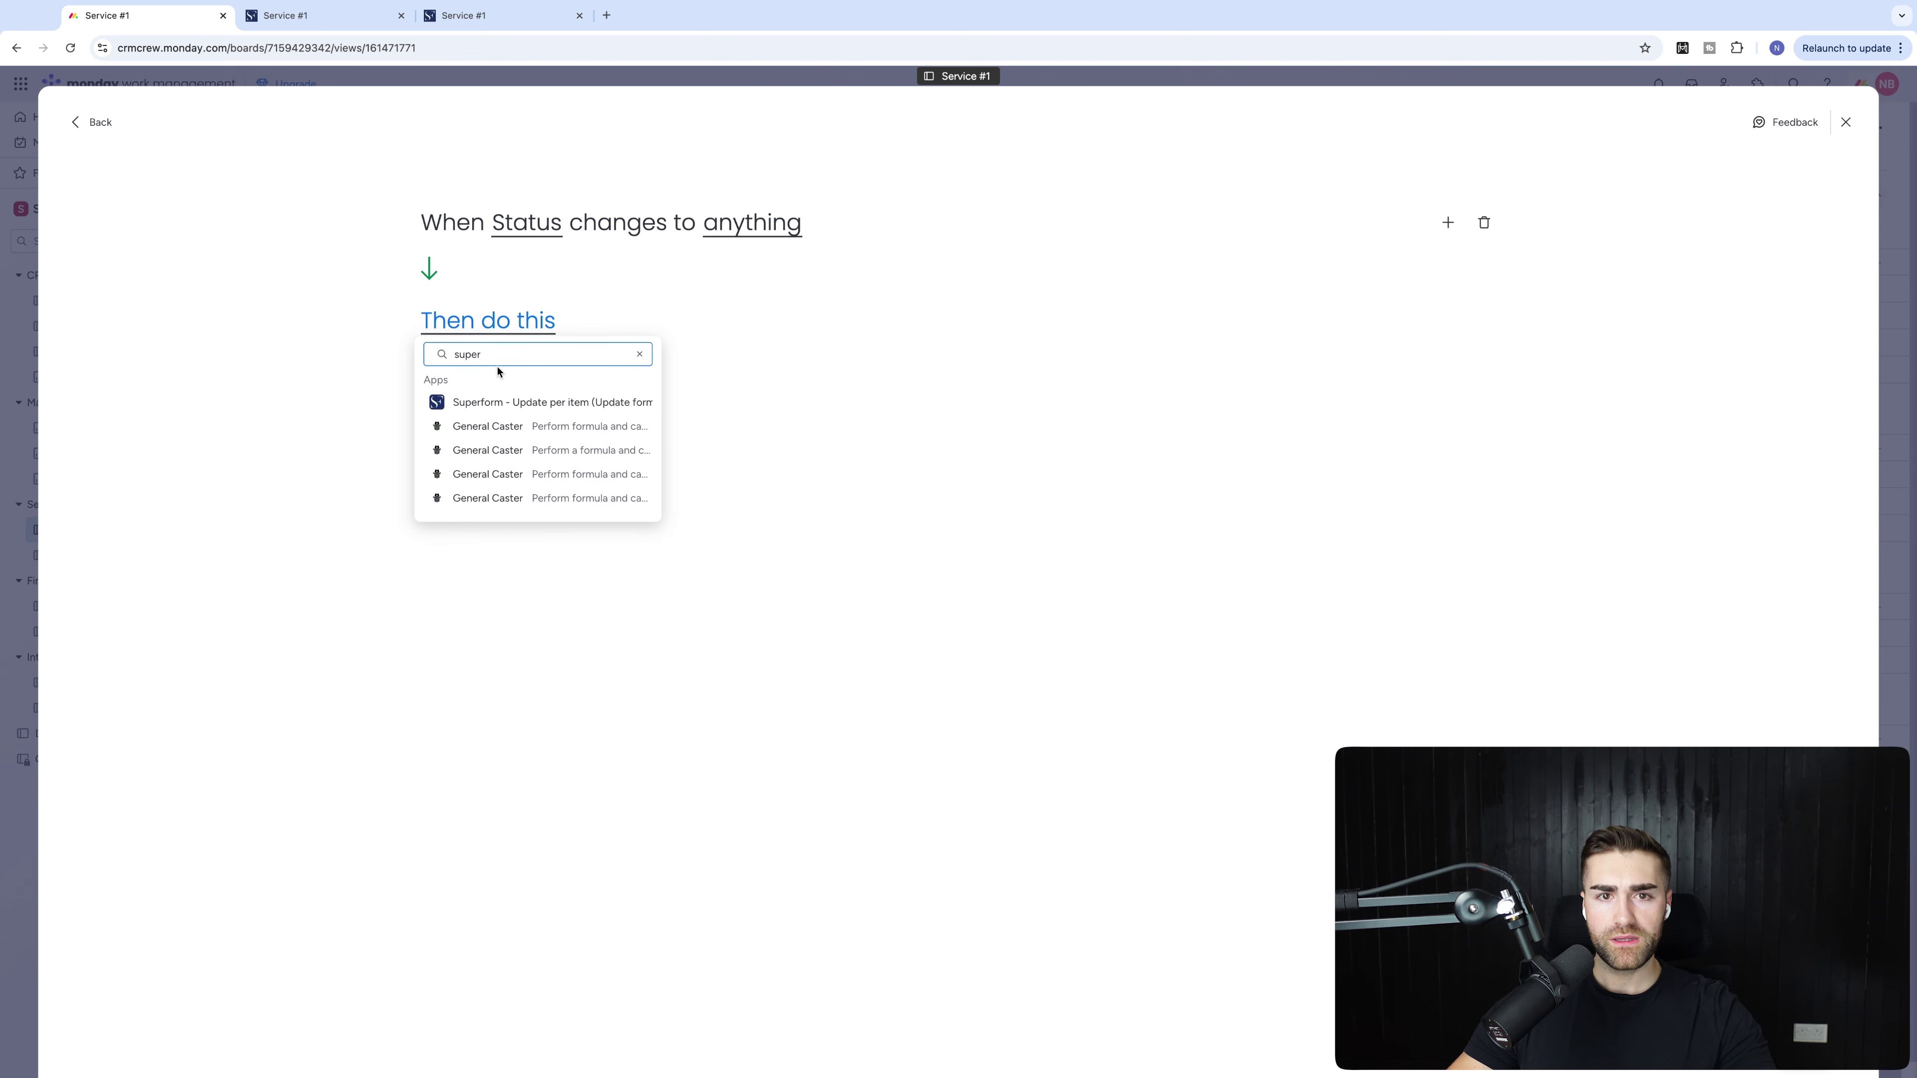
{"action": "left_click", "coordinate": [500, 400]}
{"action": "left_click", "coordinate": [824, 317]}
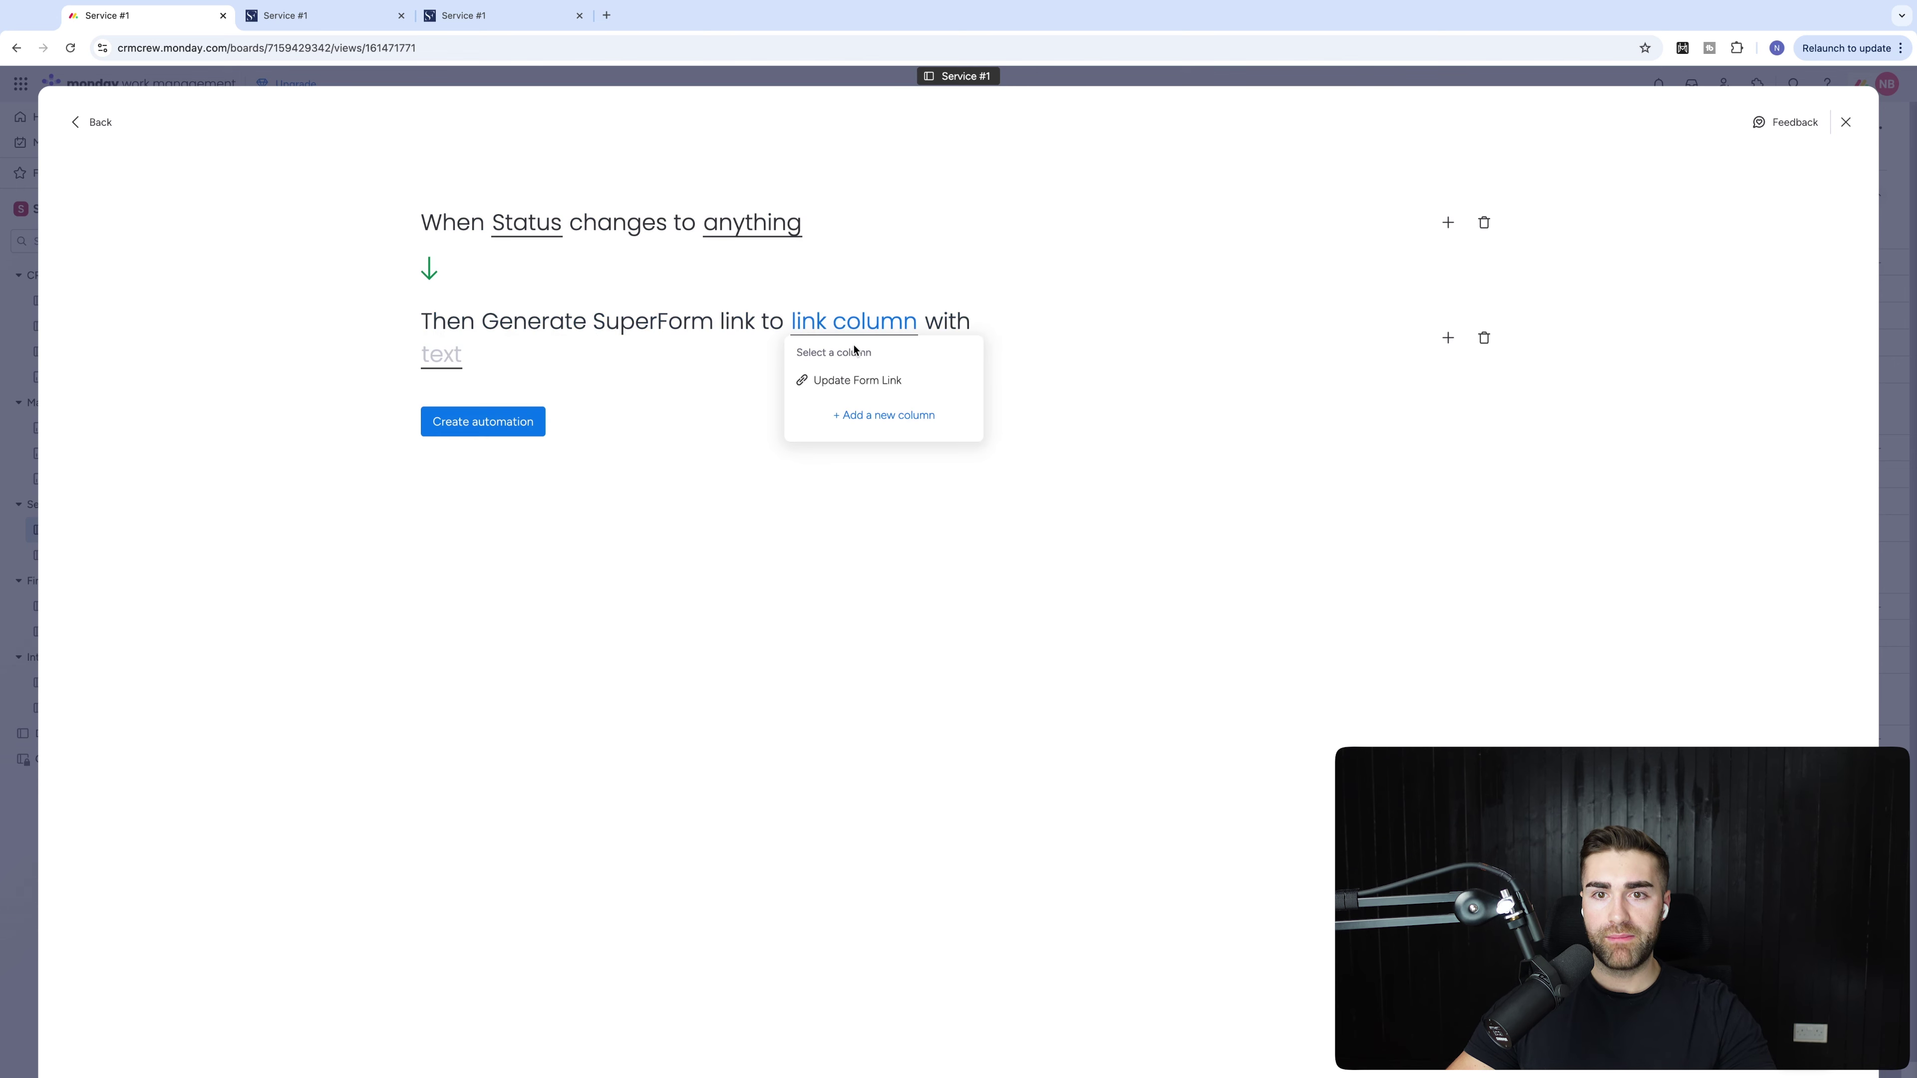
{"action": "left_click", "coordinate": [822, 387]}
{"action": "left_click", "coordinate": [502, 362]}
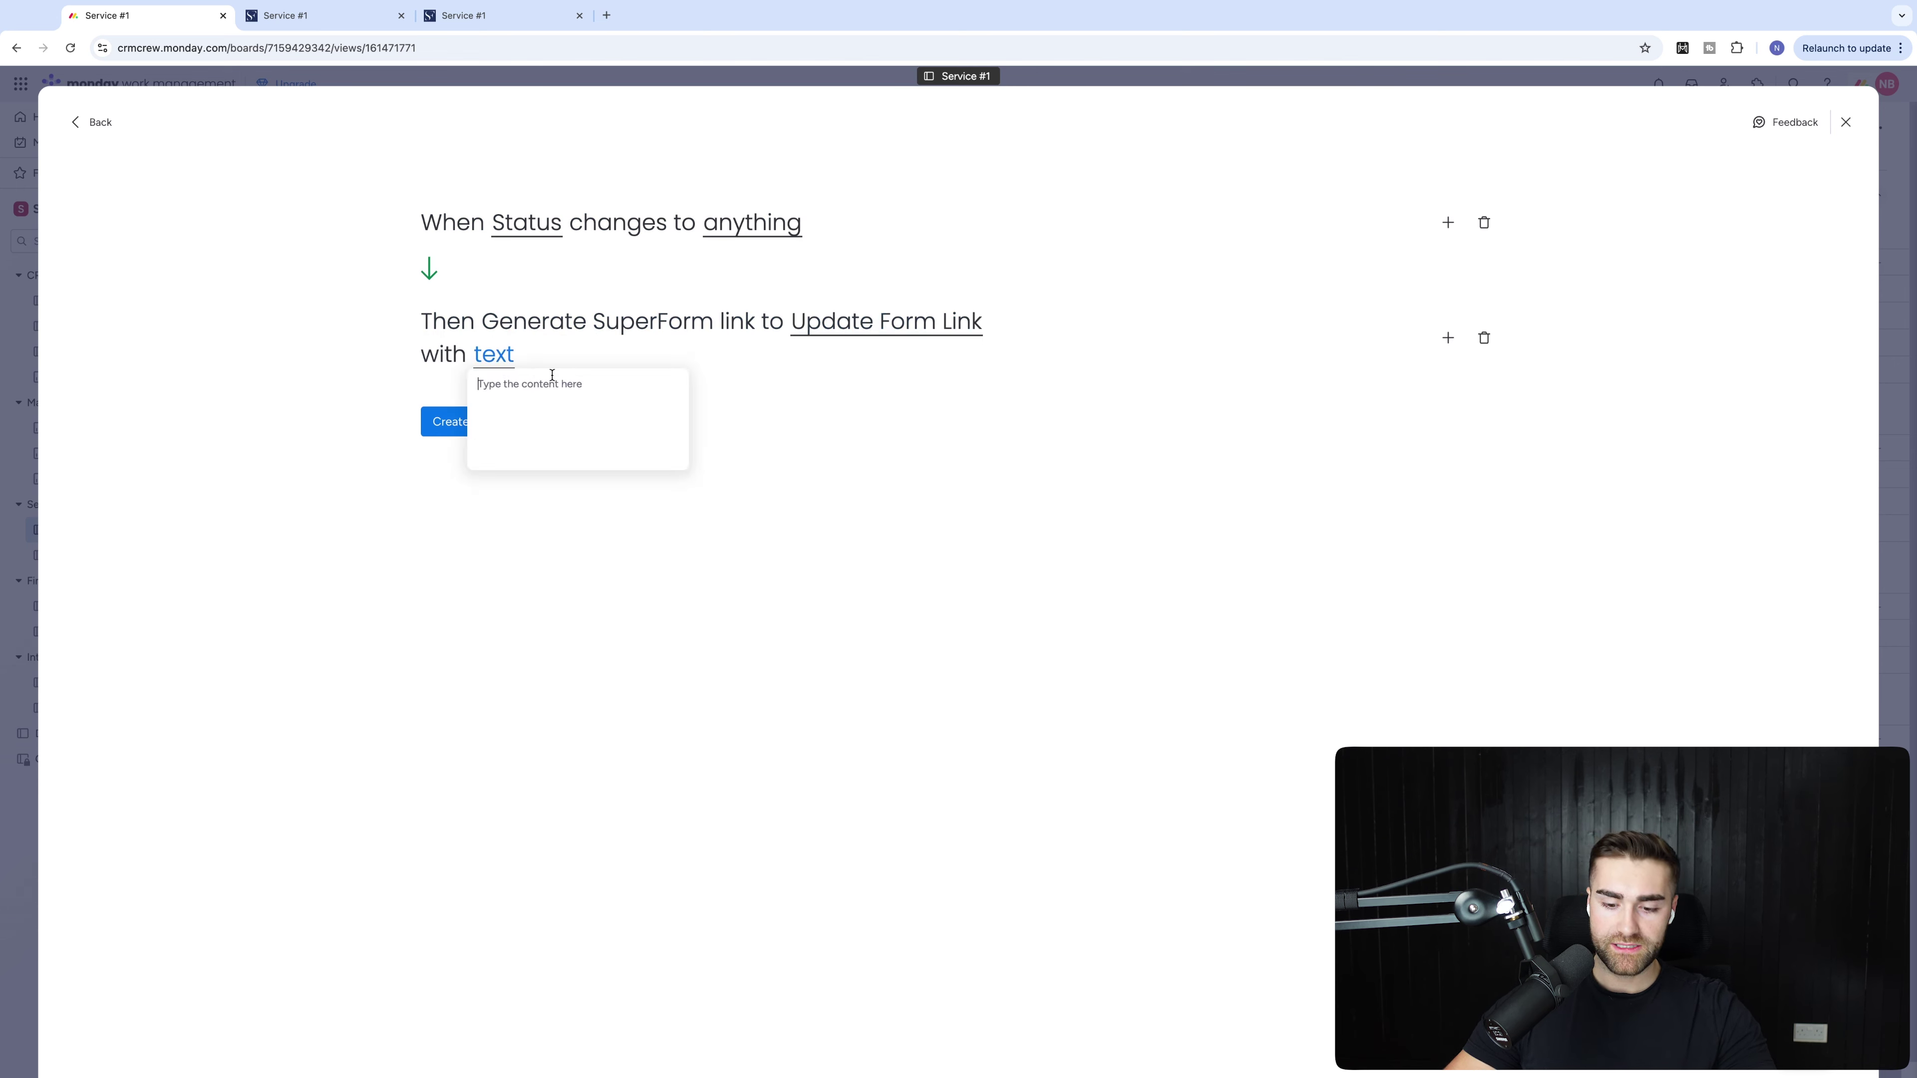
{"action": "type", "text": "Update Form"}
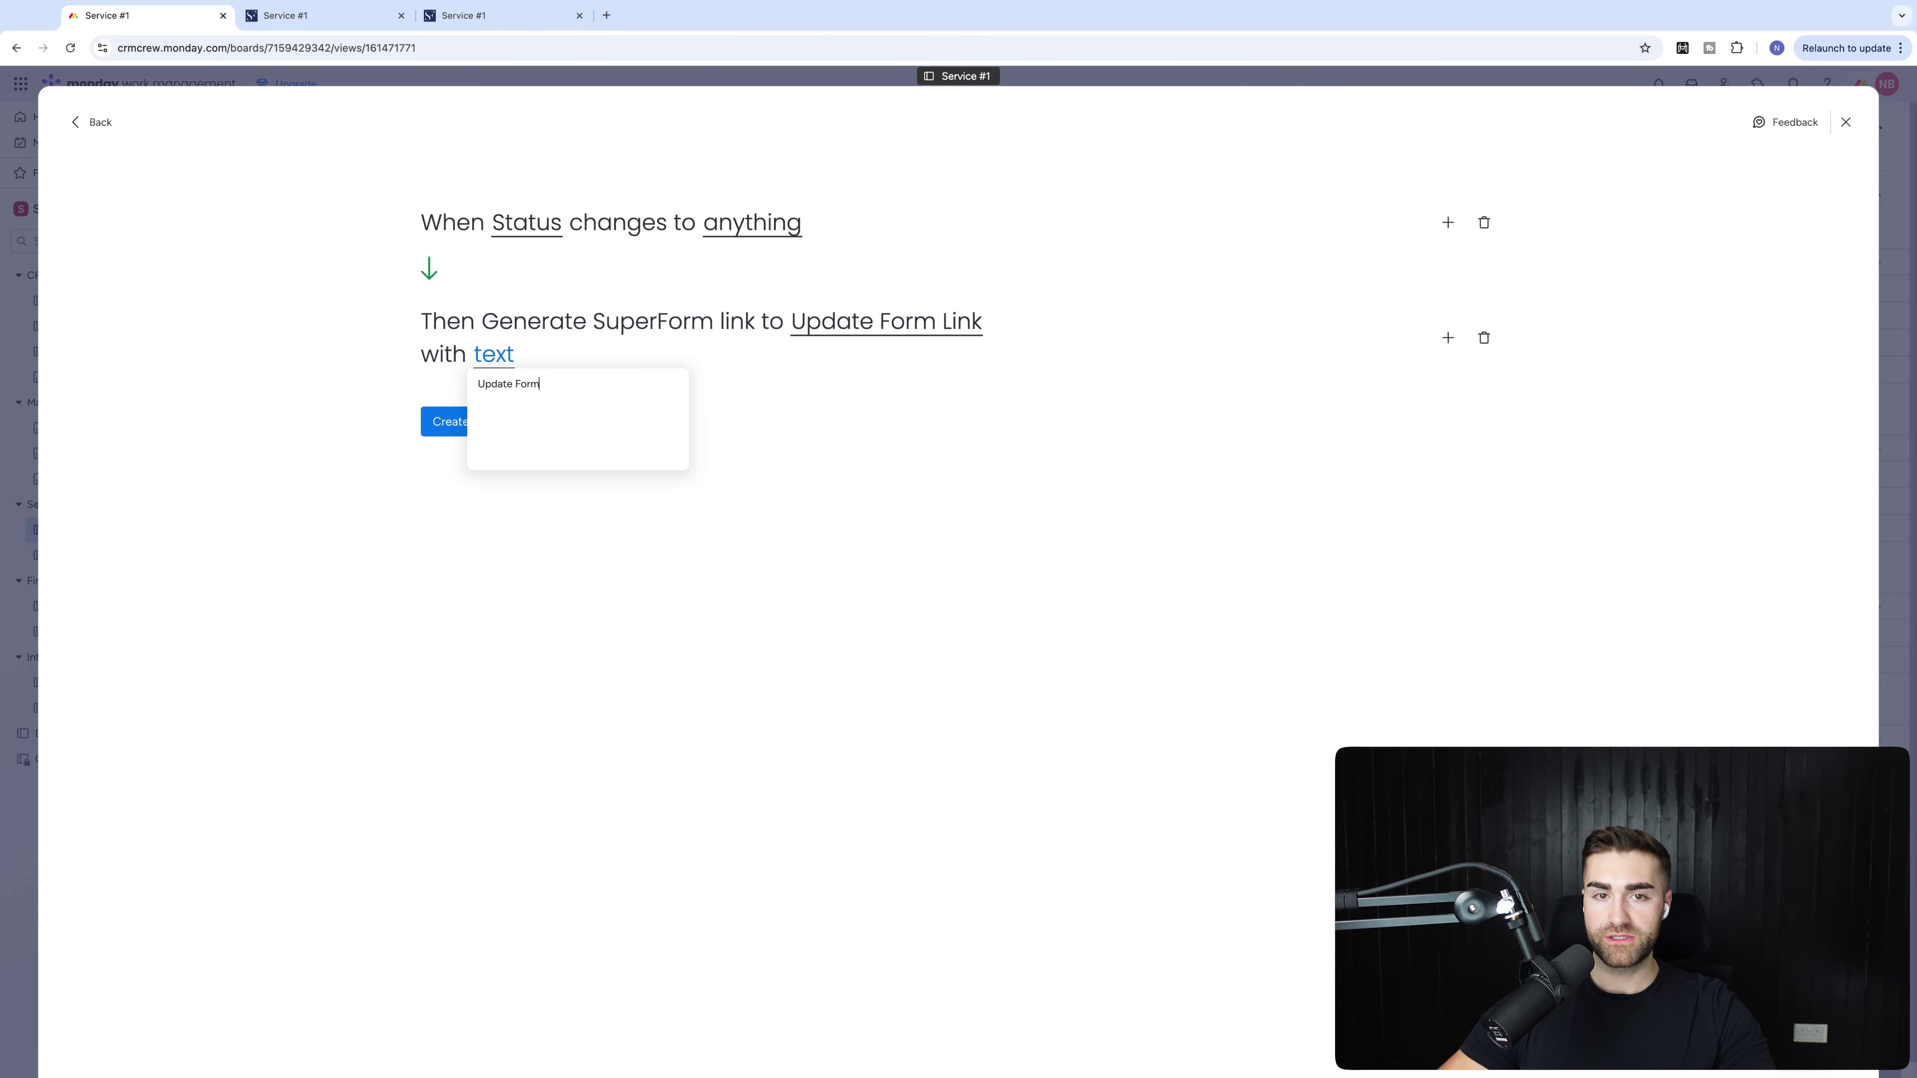
{"action": "left_click", "coordinate": [174, 380]}
{"action": "left_click", "coordinate": [483, 421]}
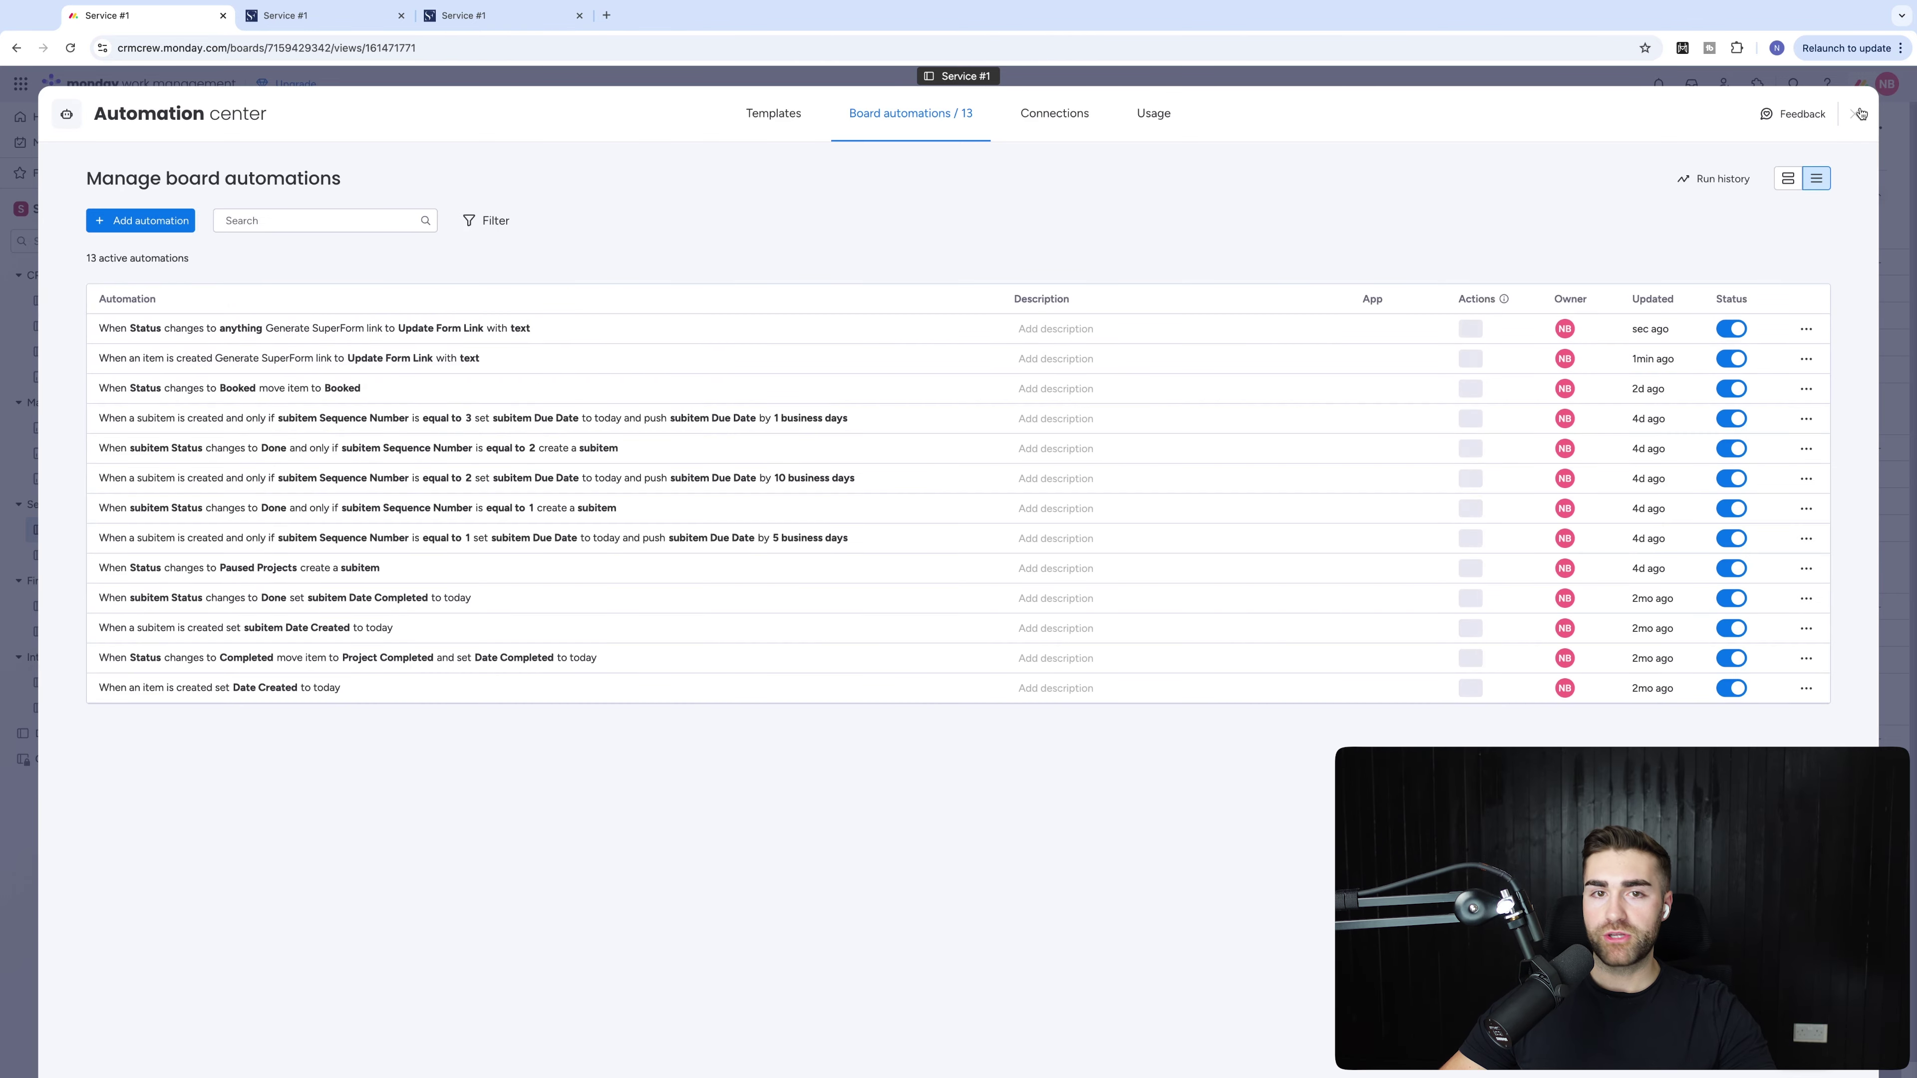
{"action": "key", "text": "Escape"}
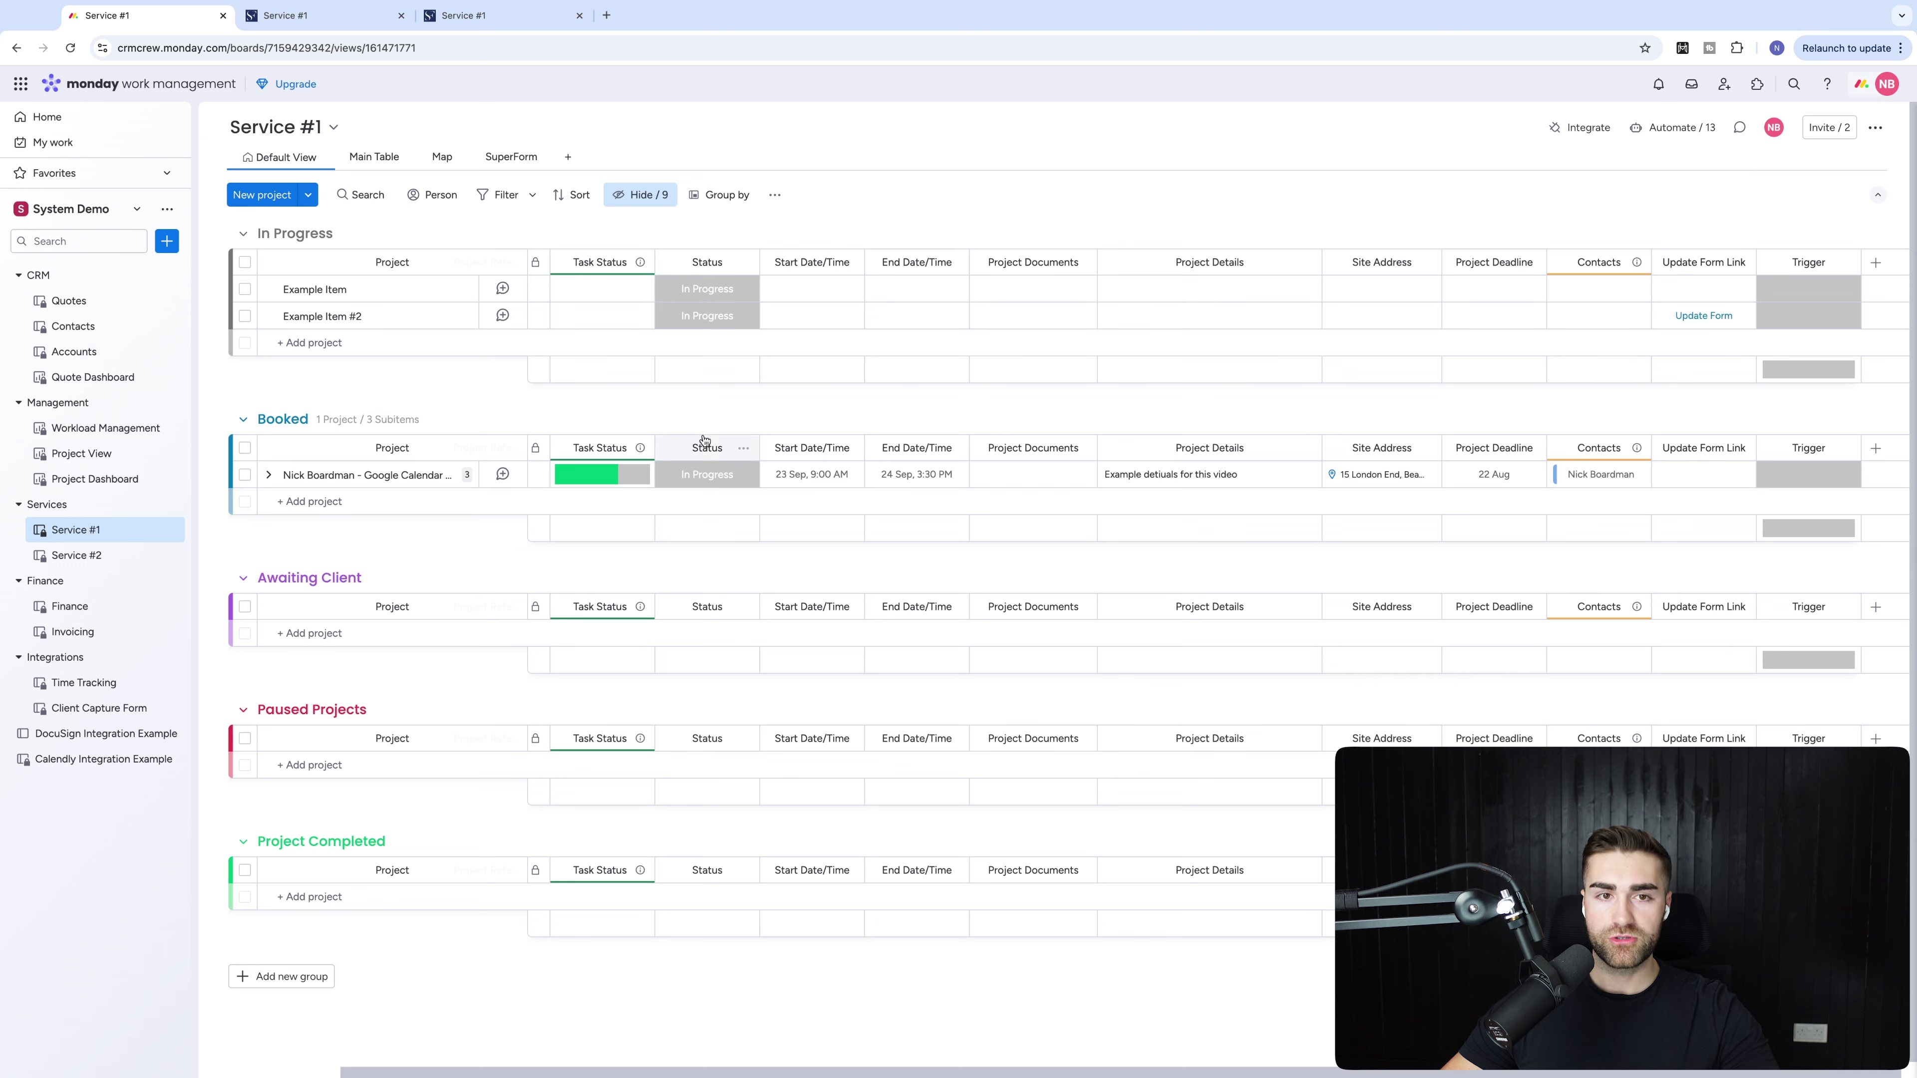
Select all three In Progress and Booked items and set their Trigger to Done.
{"action": "left_click", "coordinate": [244, 263]}
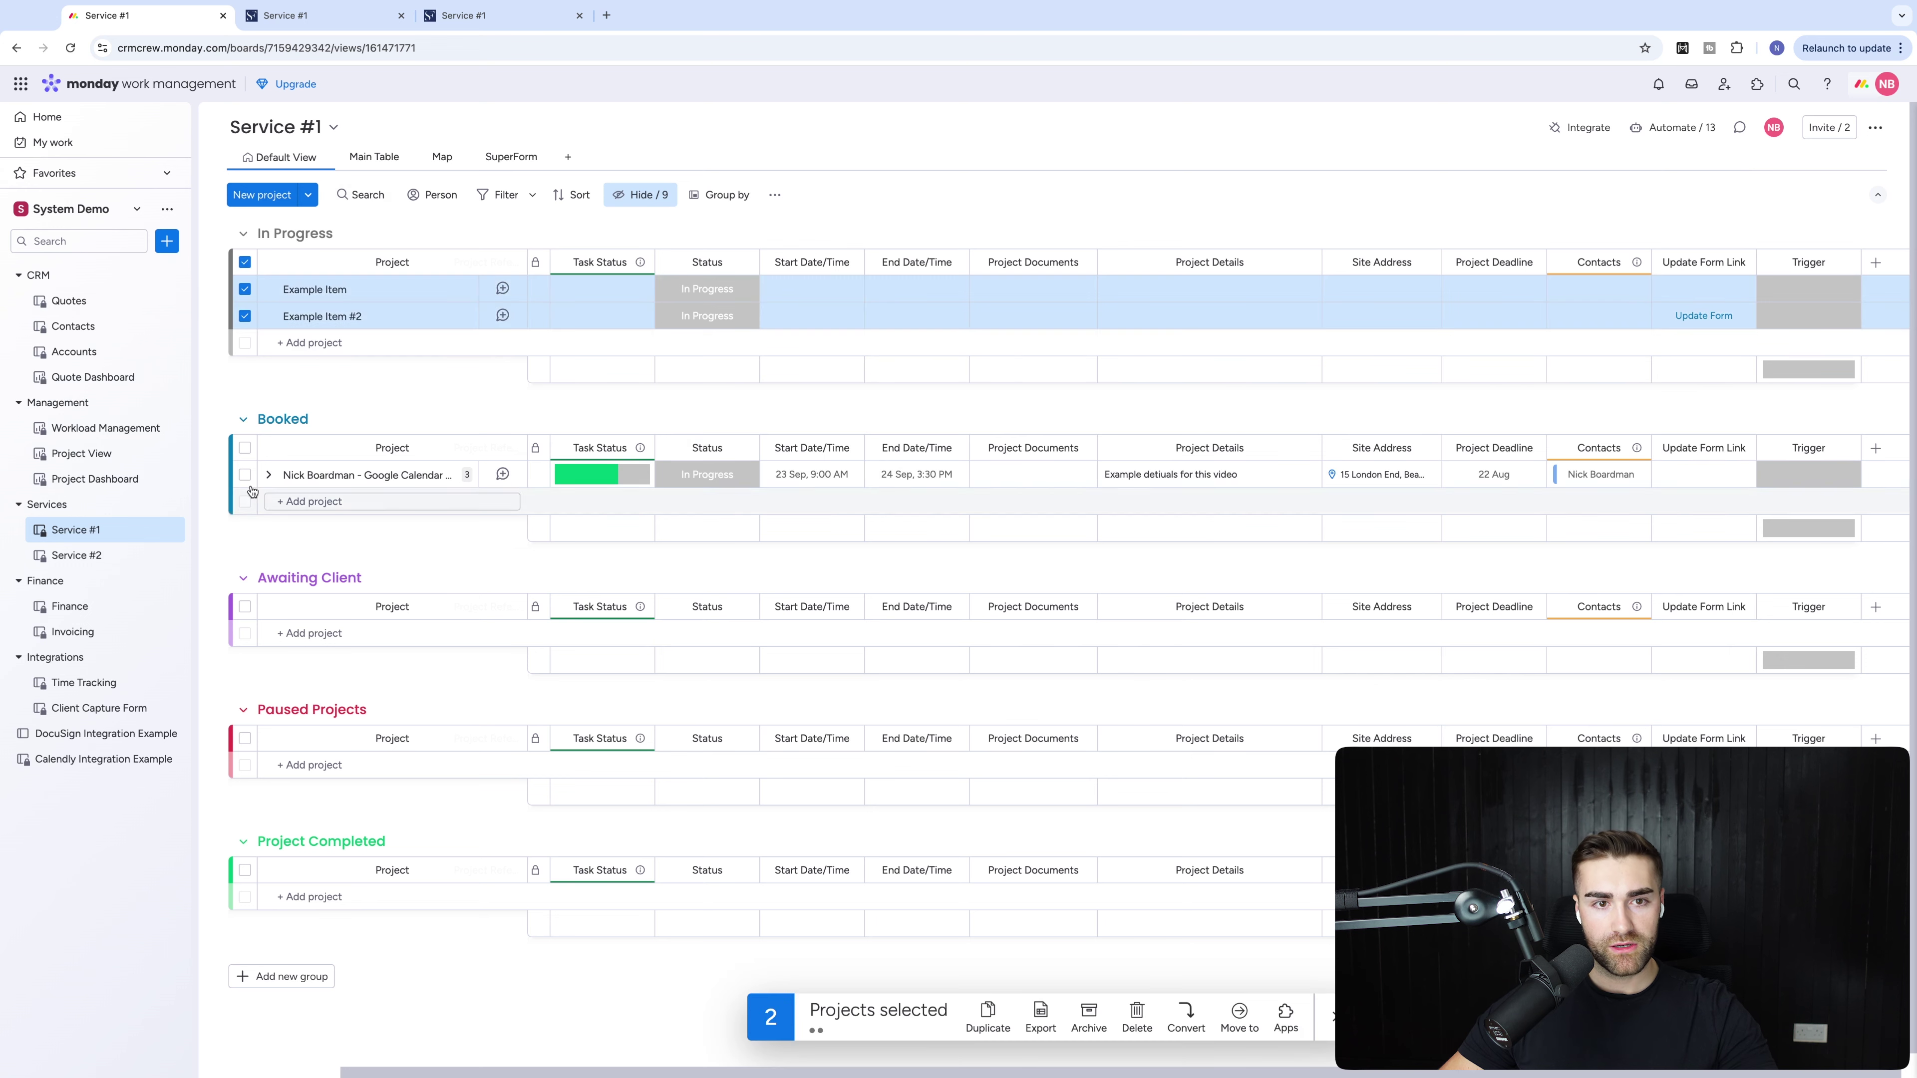
{"action": "left_click", "coordinate": [245, 449]}
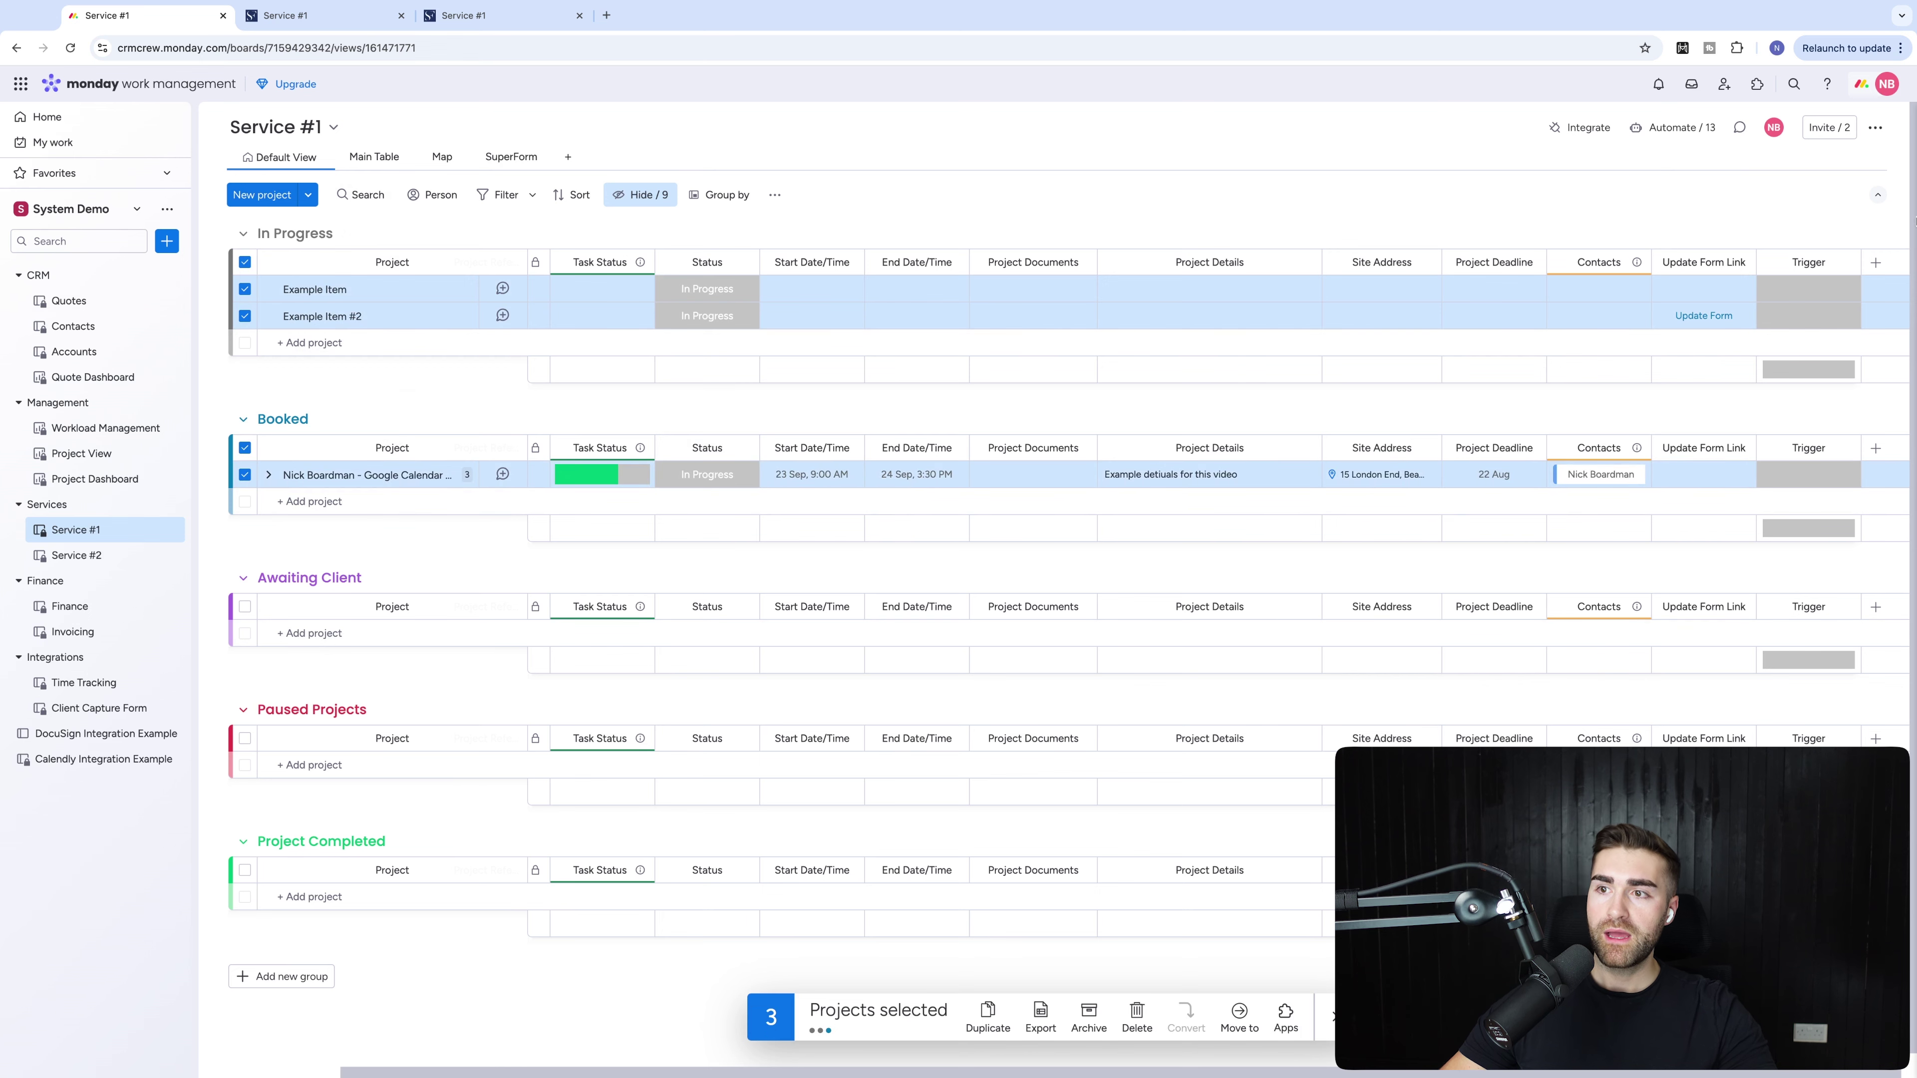
{"action": "left_click", "coordinate": [1802, 288]}
{"action": "left_click", "coordinate": [1781, 337]}
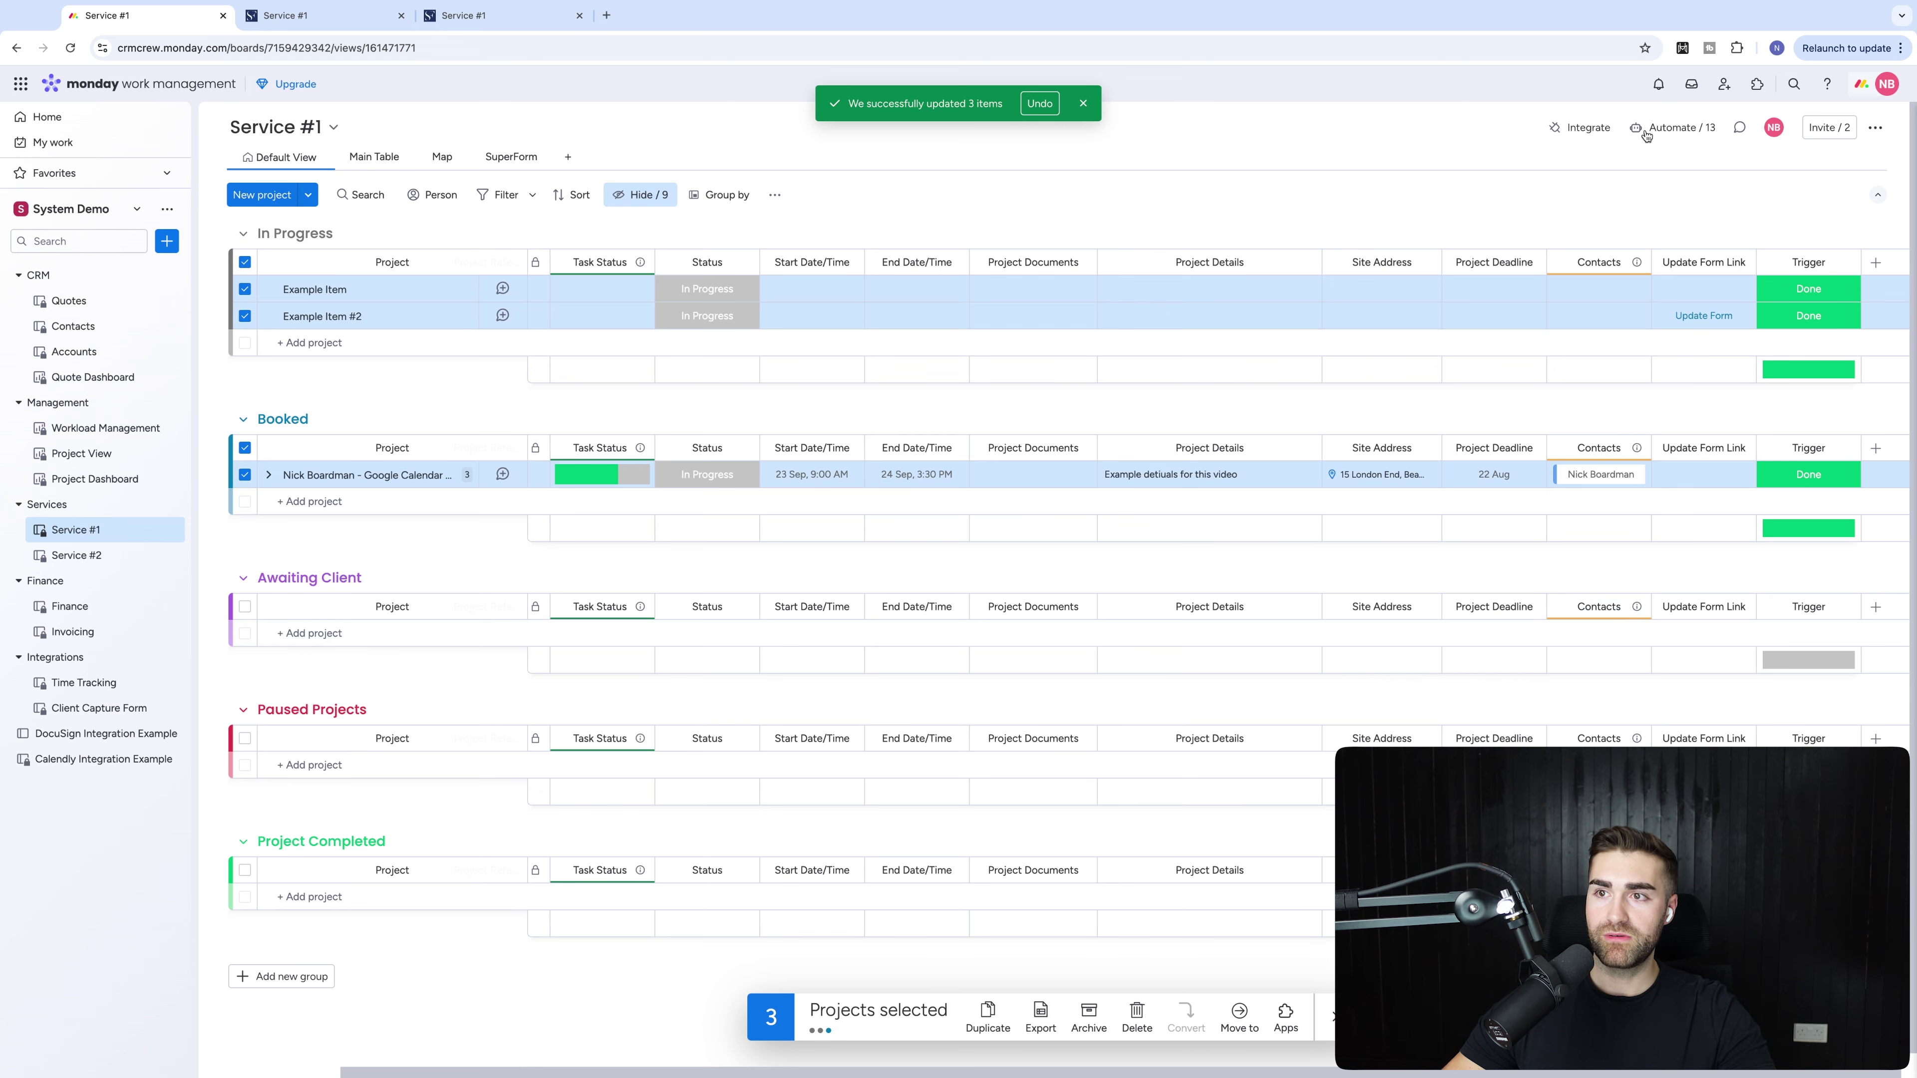
{"action": "left_click", "coordinate": [1673, 198]}
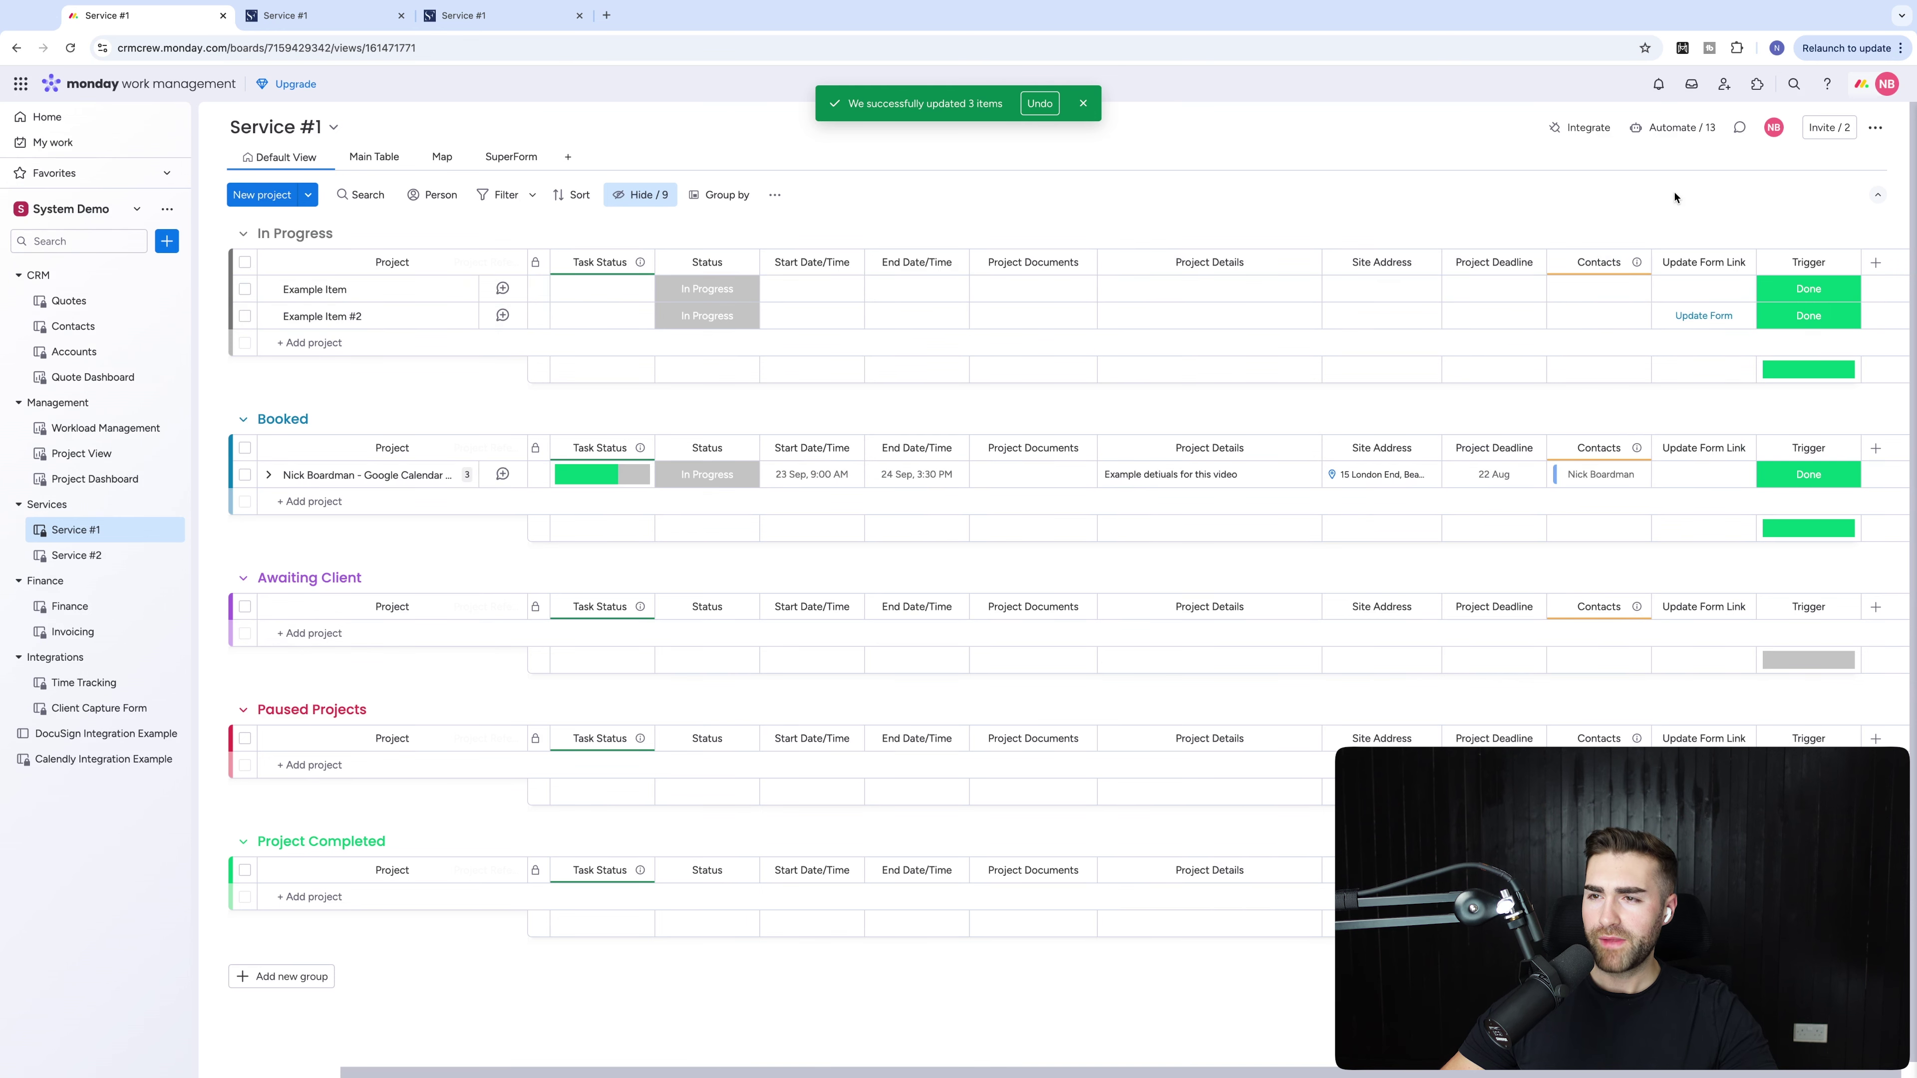
{"action": "left_click", "coordinate": [1086, 104]}
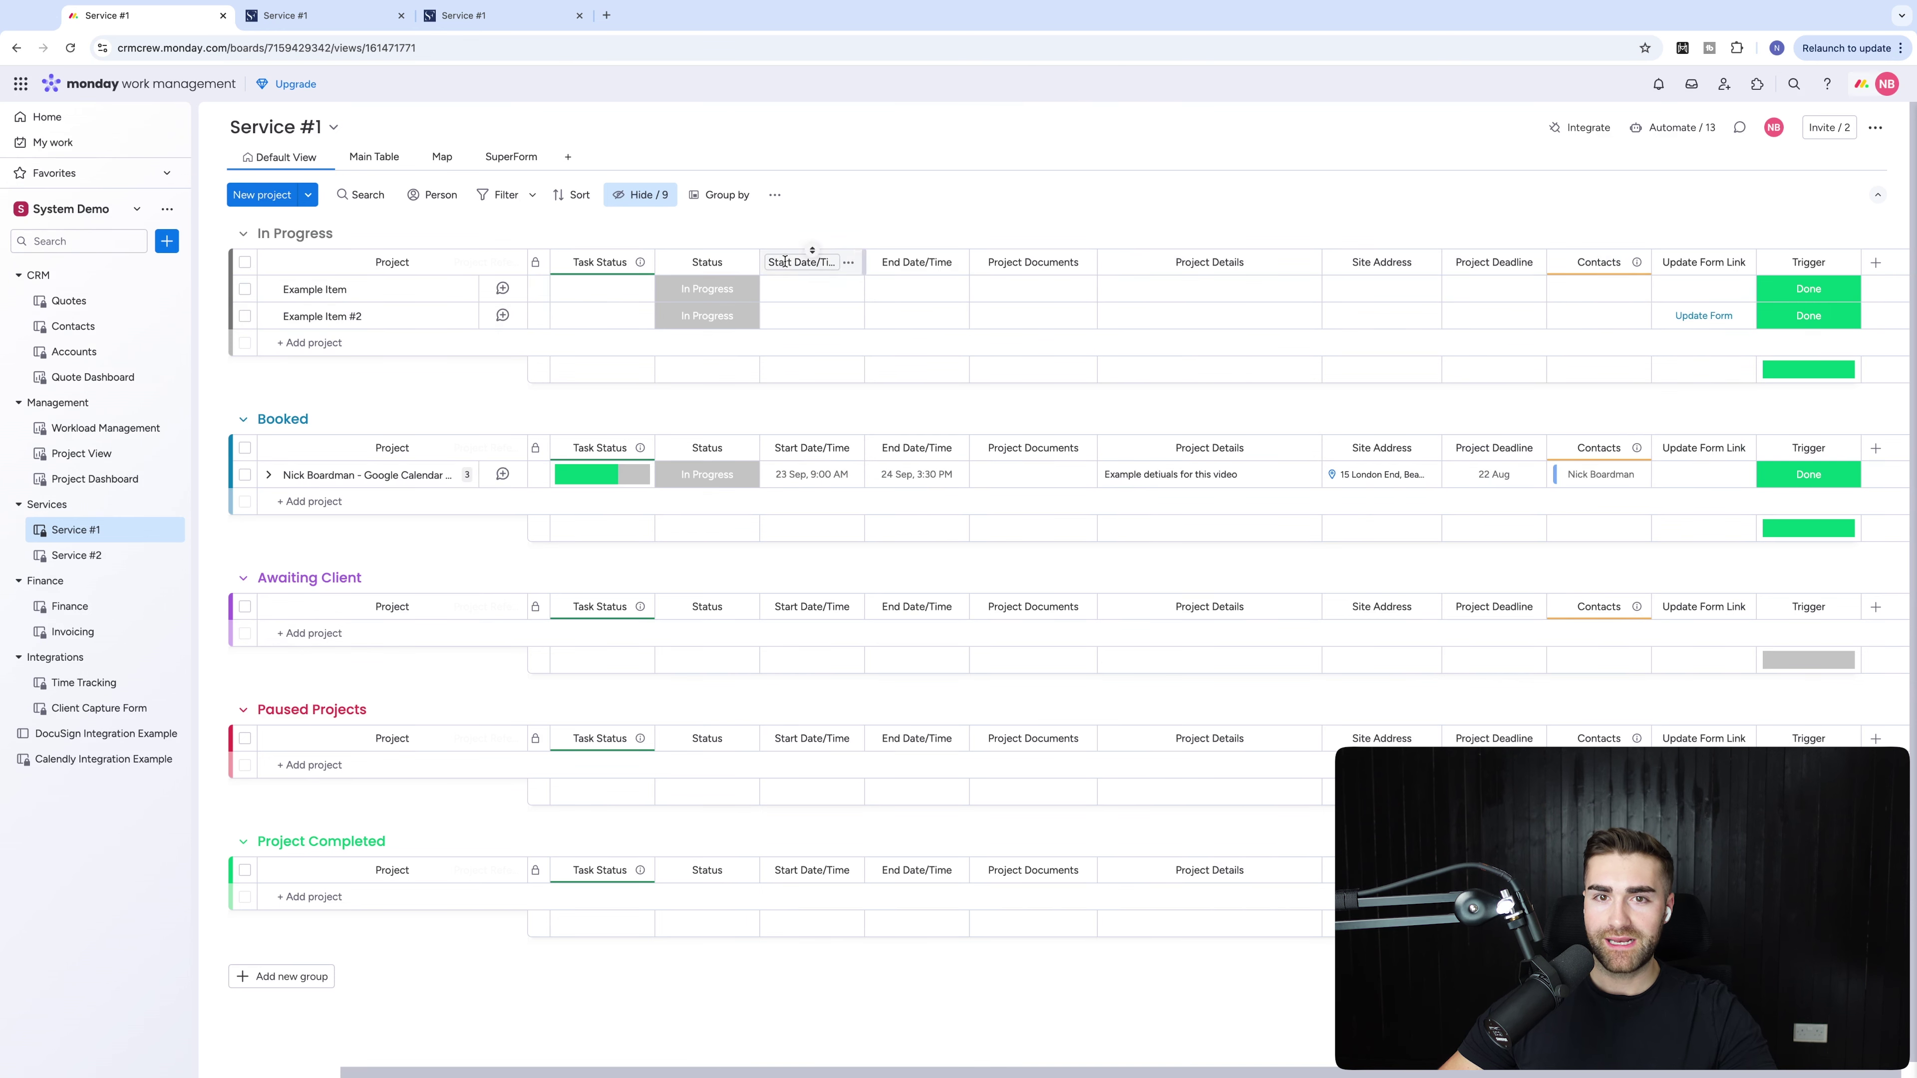
Edit the SuperForm link automation to watch the Trigger column instead of Status.
{"action": "left_click", "coordinate": [1674, 127]}
{"action": "left_click", "coordinate": [245, 328]}
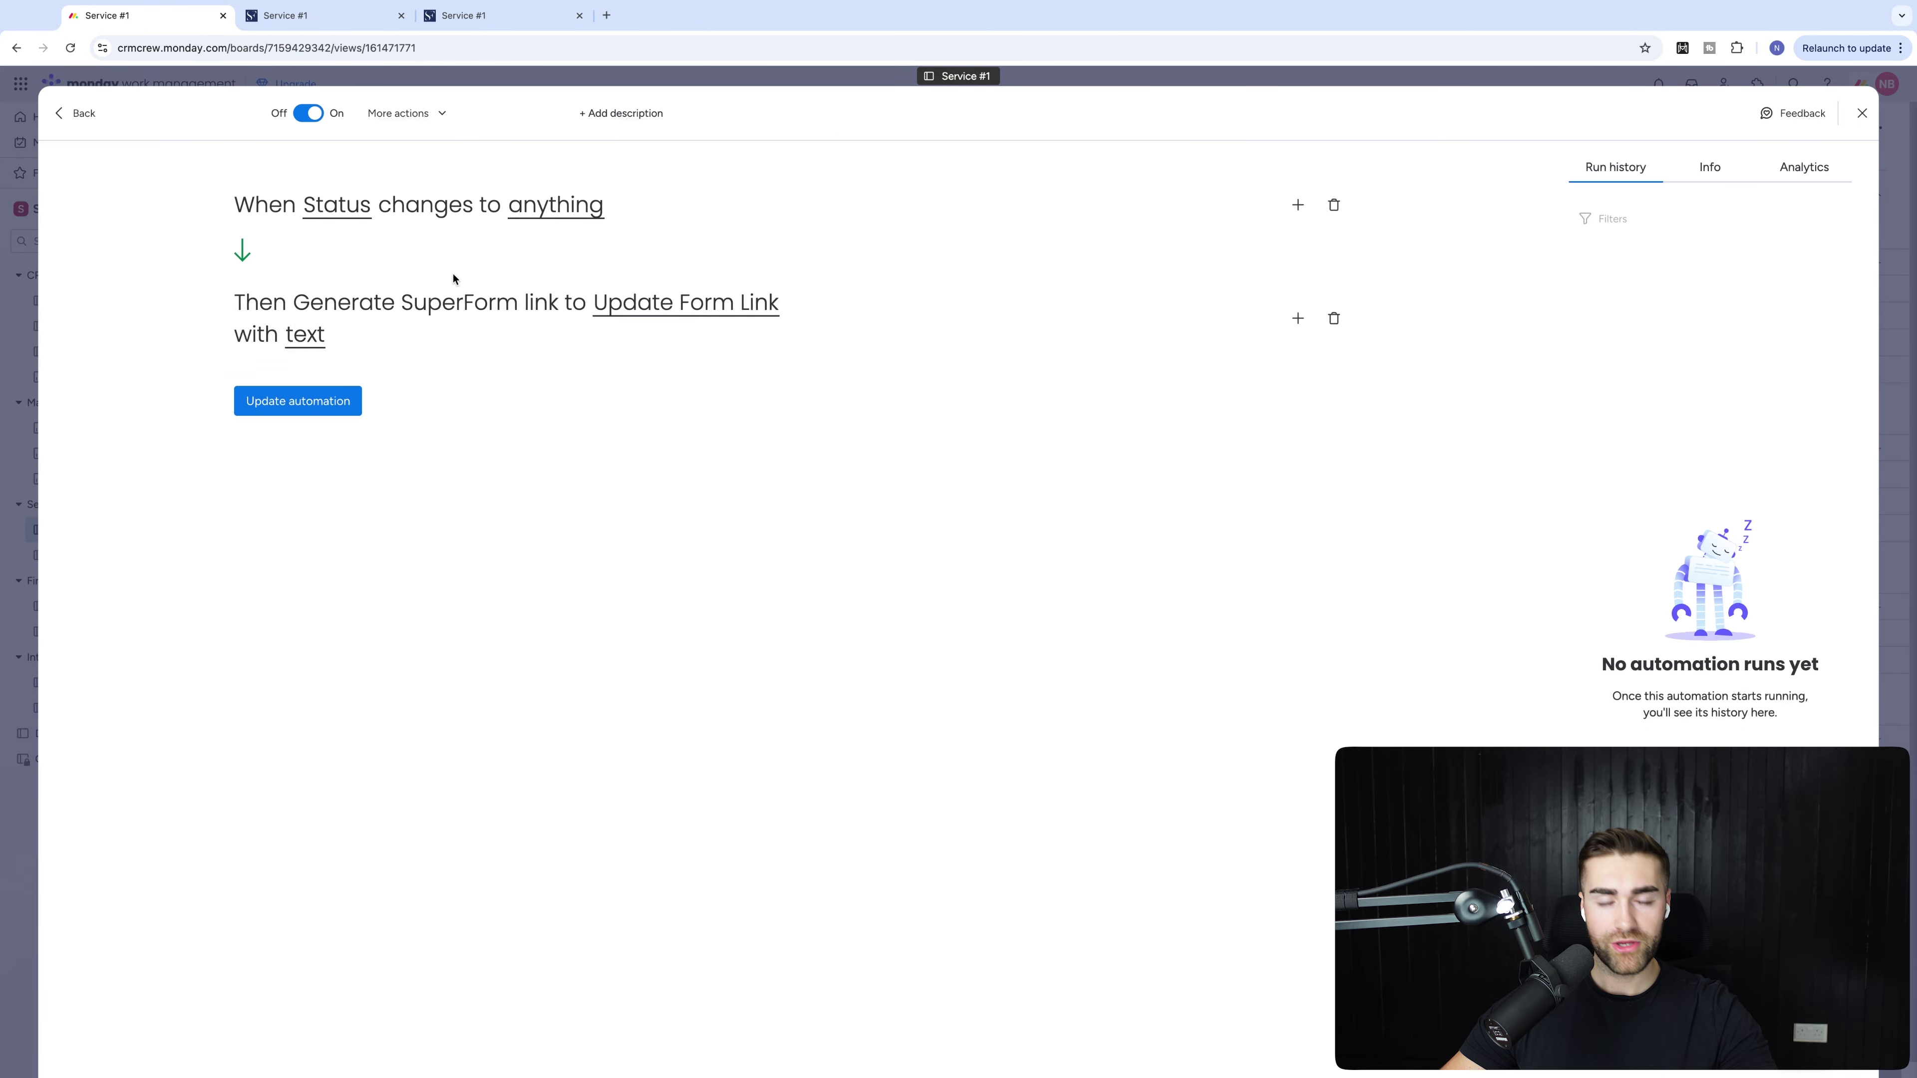
{"action": "left_click", "coordinate": [334, 216]}
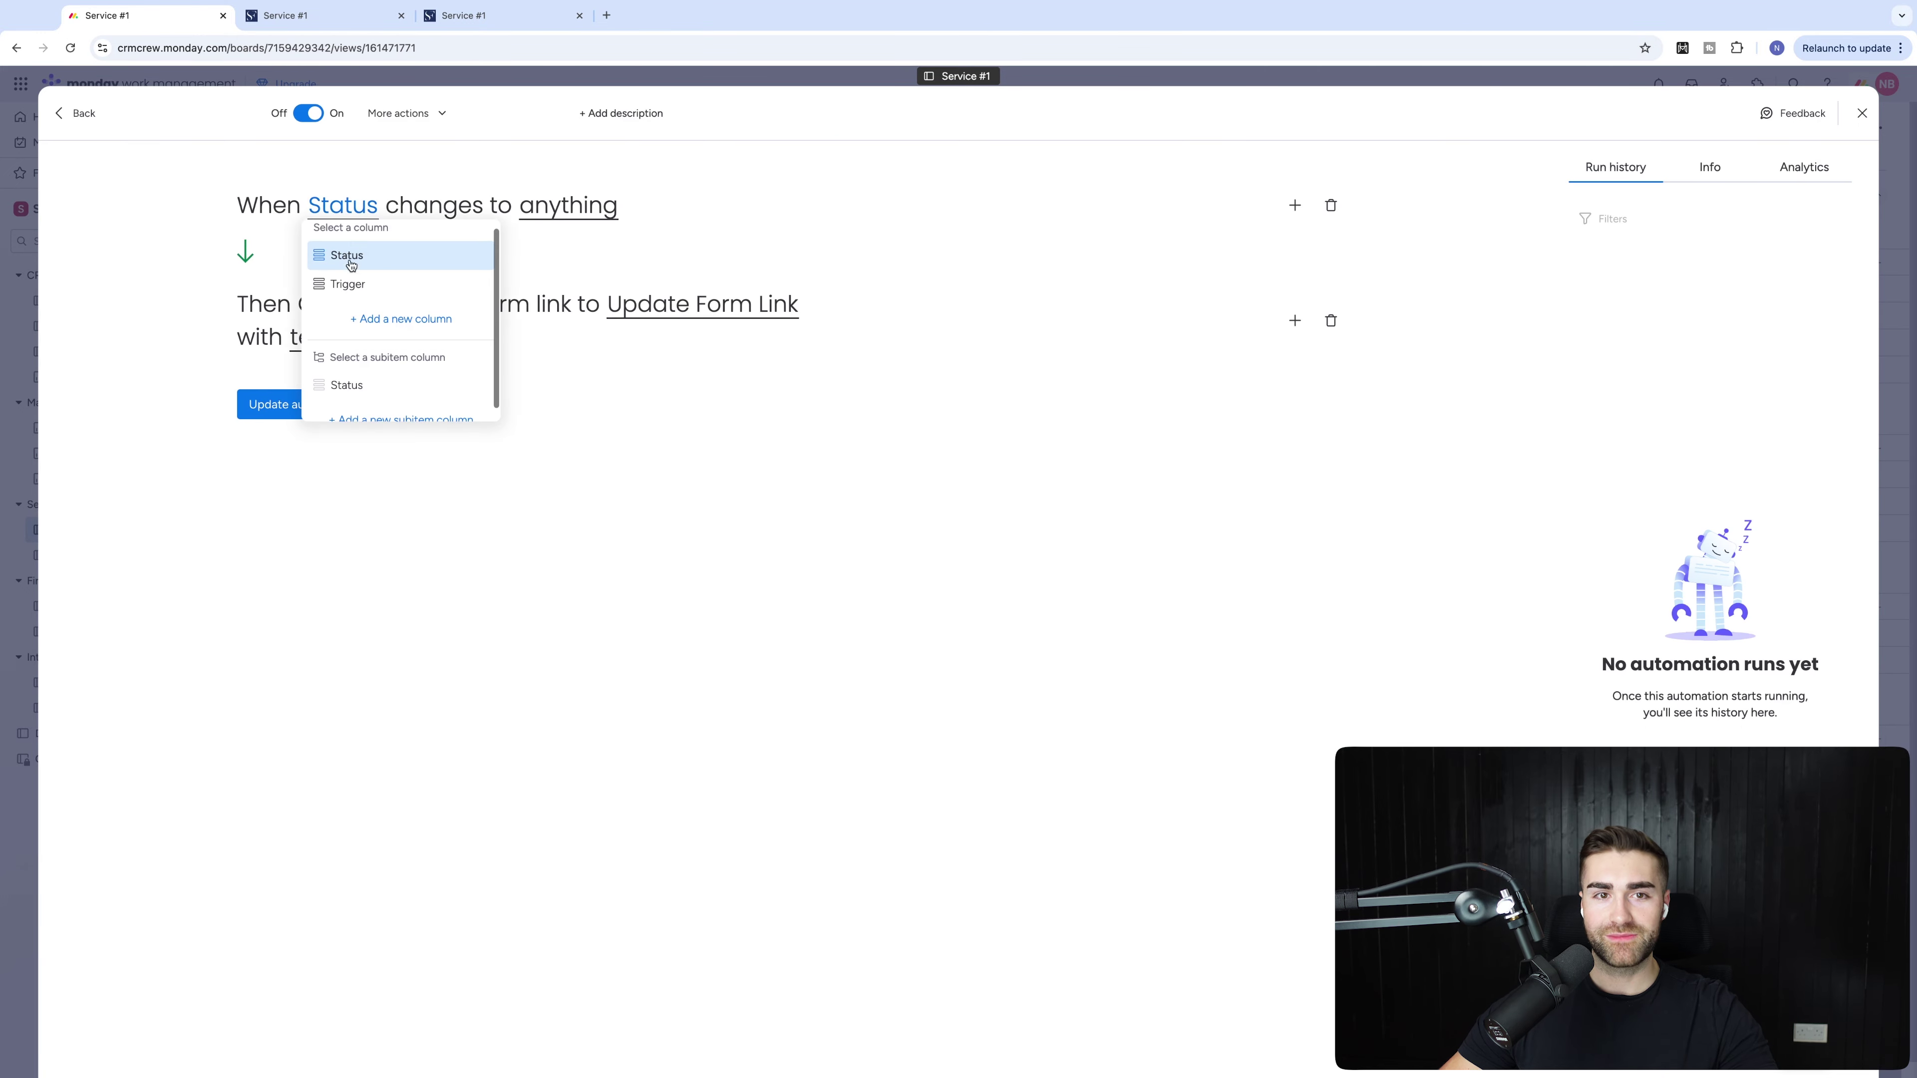
{"action": "left_click", "coordinate": [347, 281]}
{"action": "left_click", "coordinate": [301, 404]}
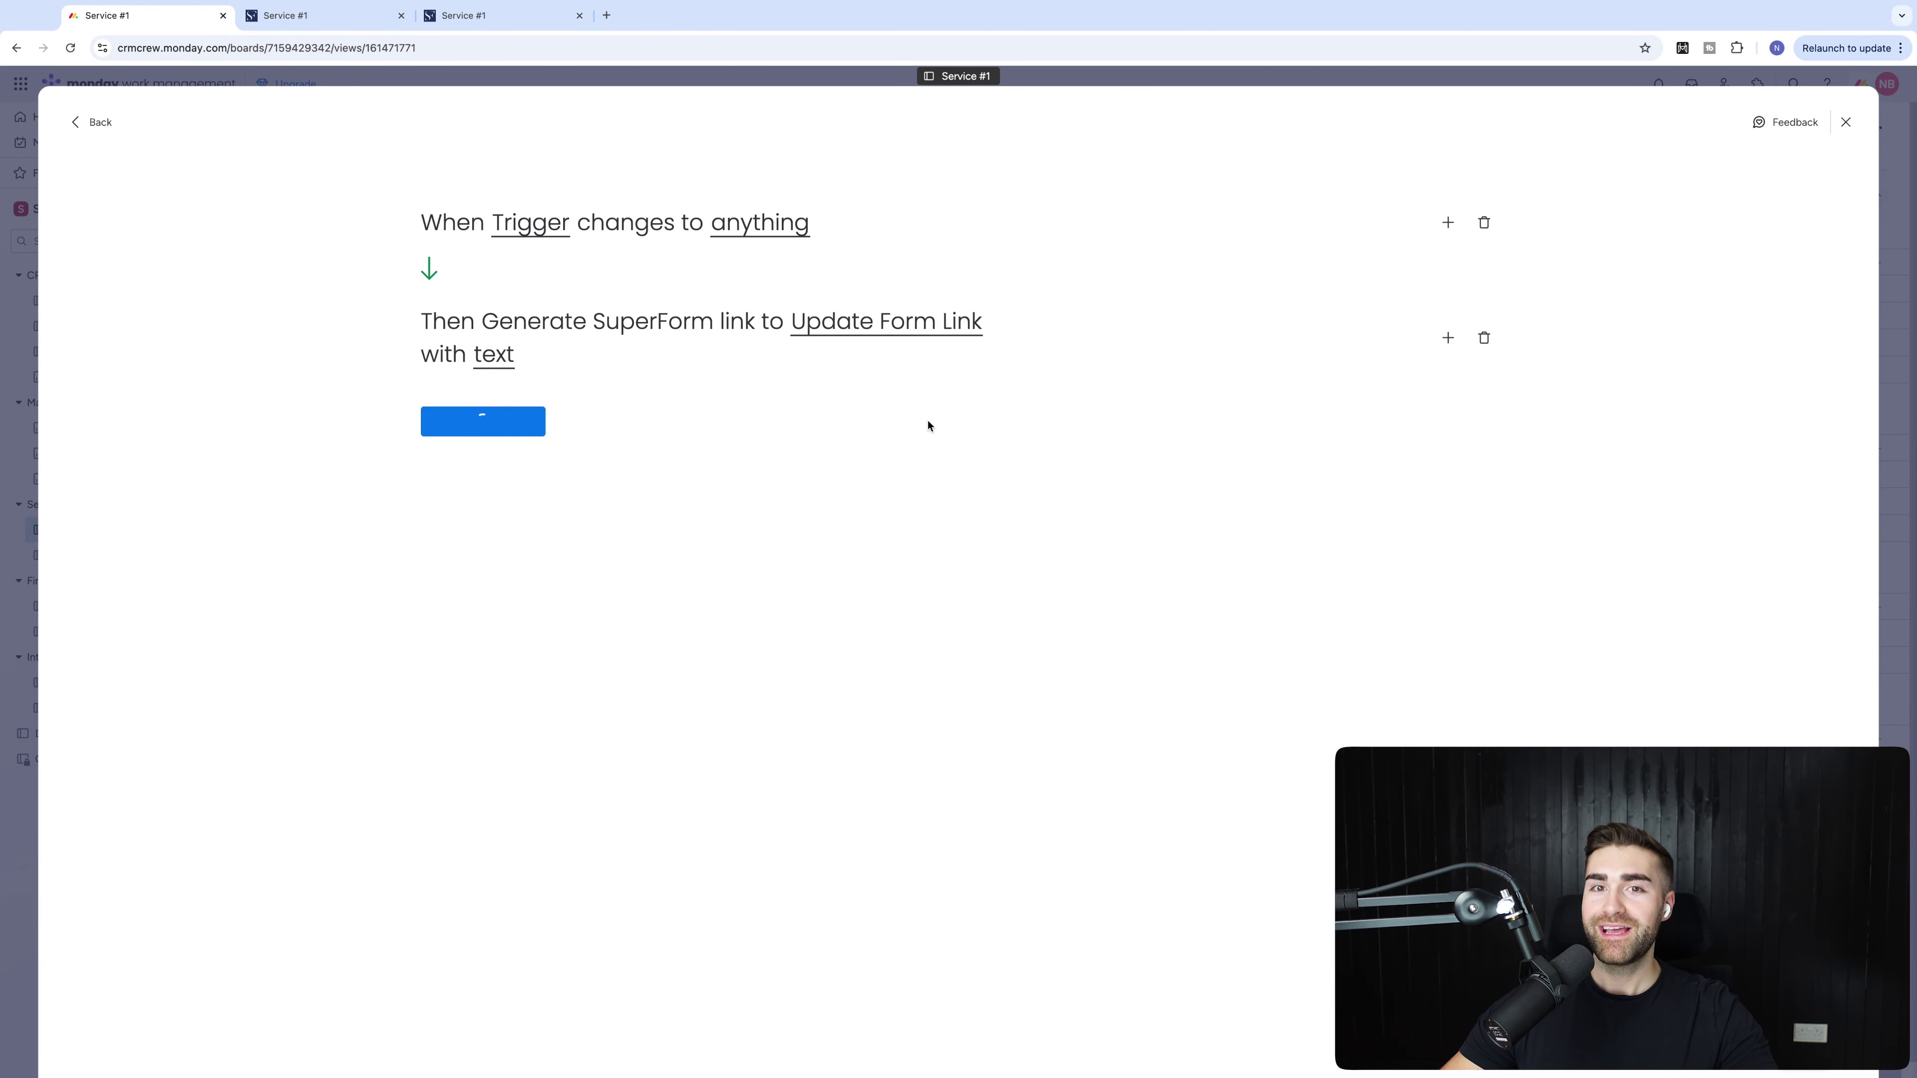
{"action": "key", "text": "Escape"}
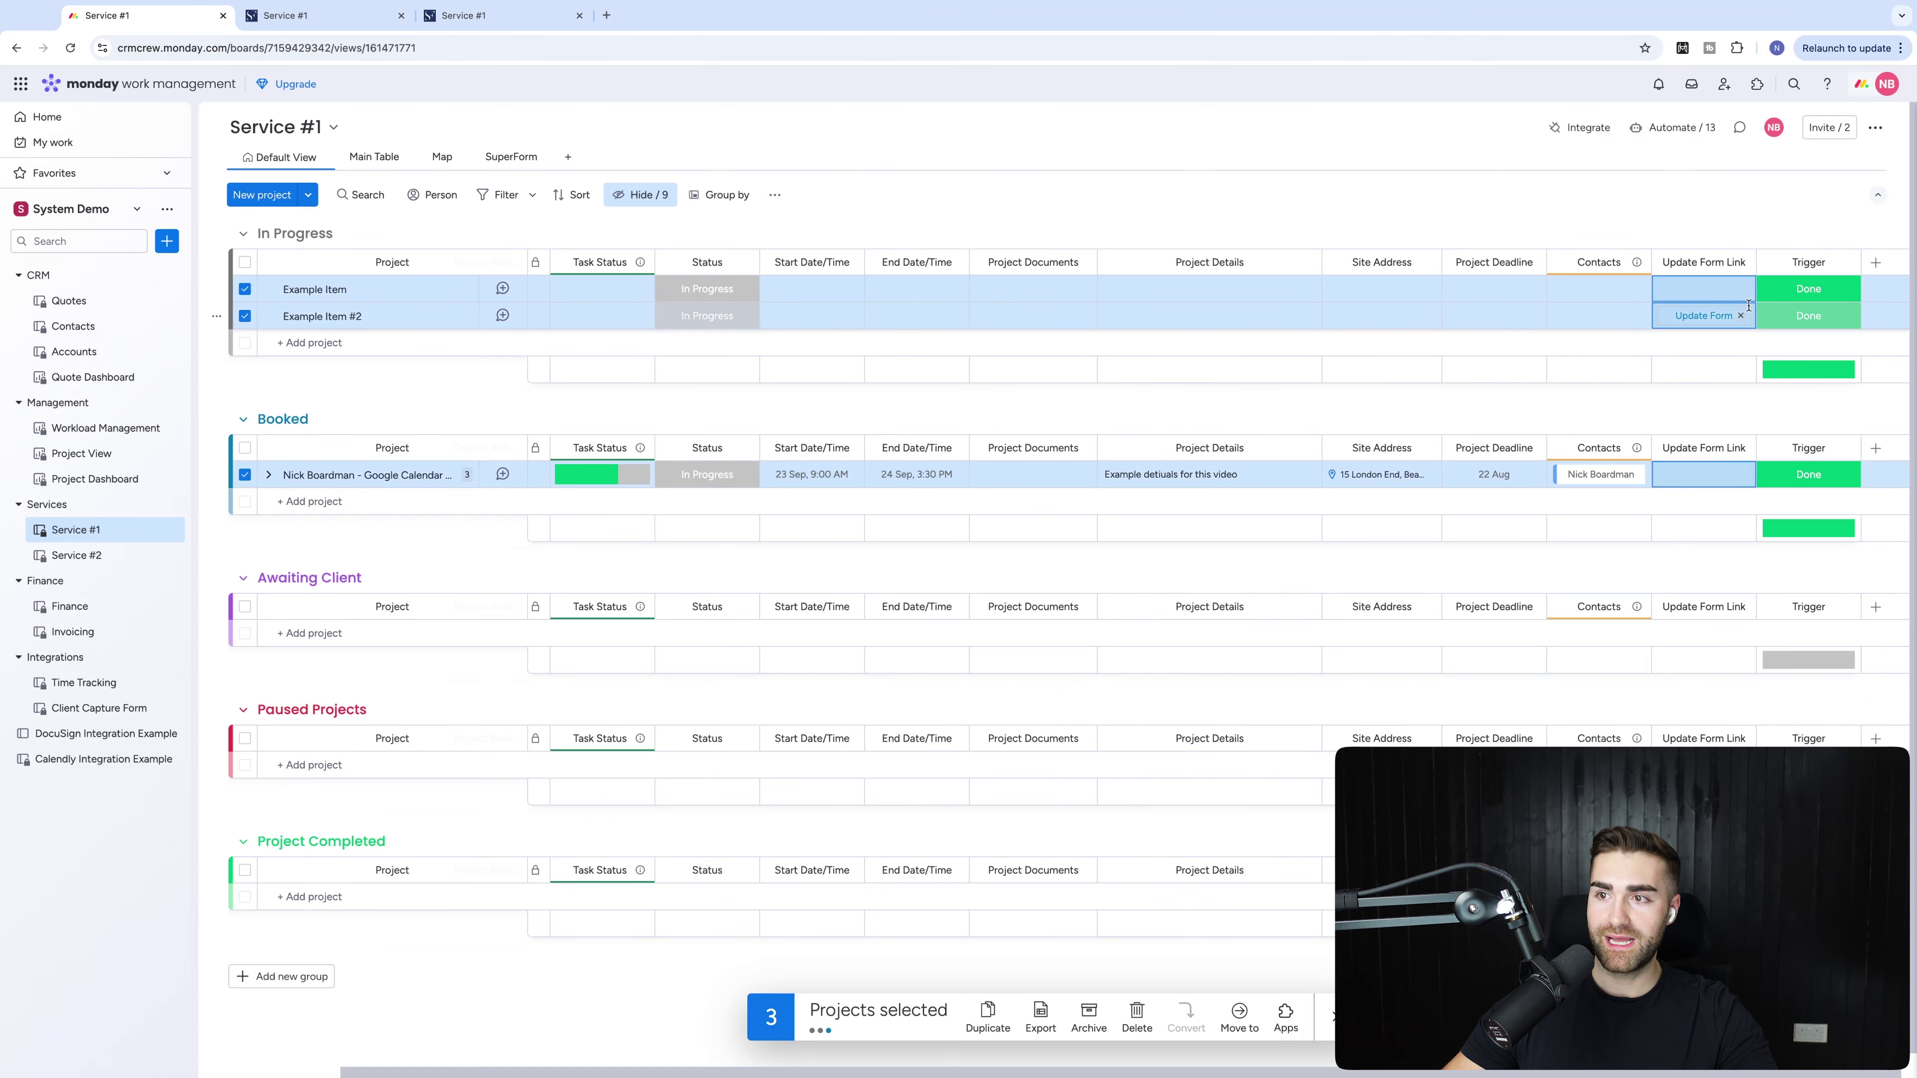
Set the three selected items' Trigger to 'Working on it'.
{"action": "left_click", "coordinate": [1824, 287]}
{"action": "left_click", "coordinate": [1809, 370]}
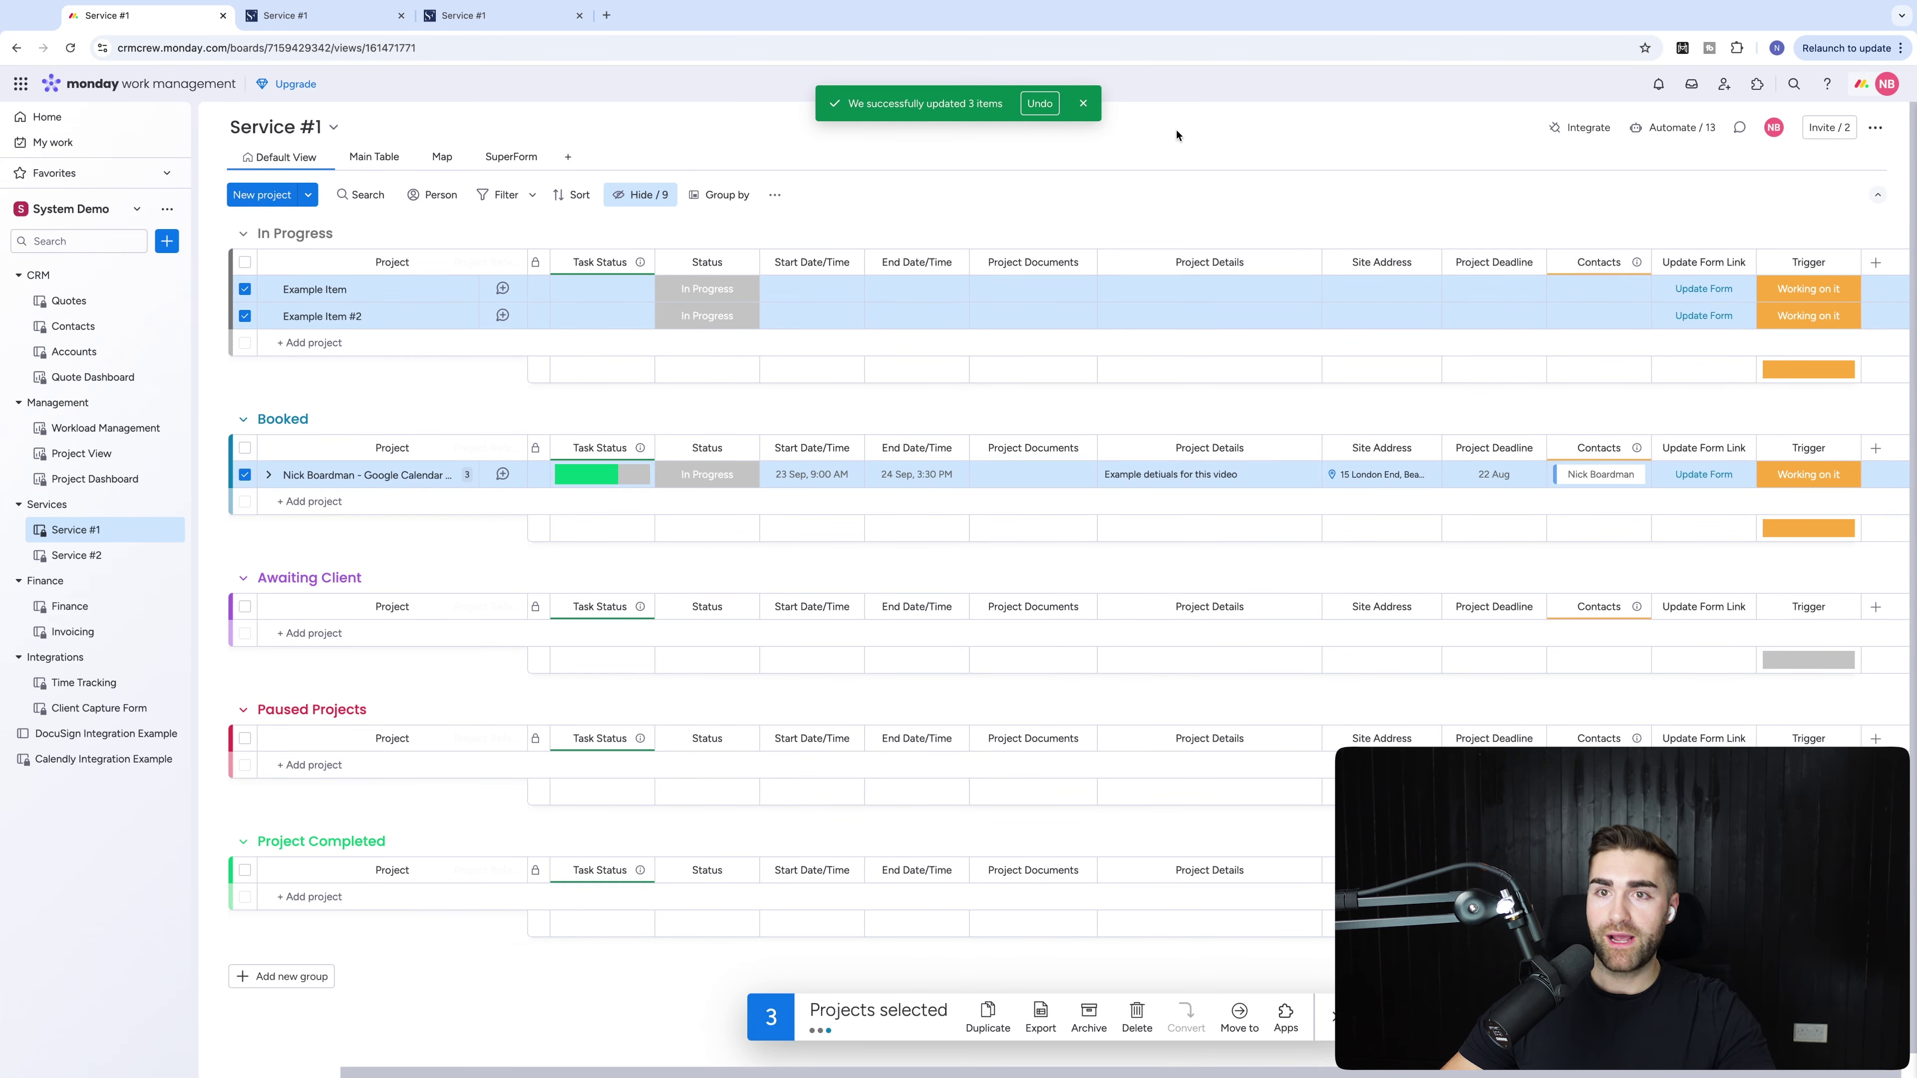
{"action": "left_click", "coordinate": [1081, 107]}
{"action": "key", "text": "Escape"}
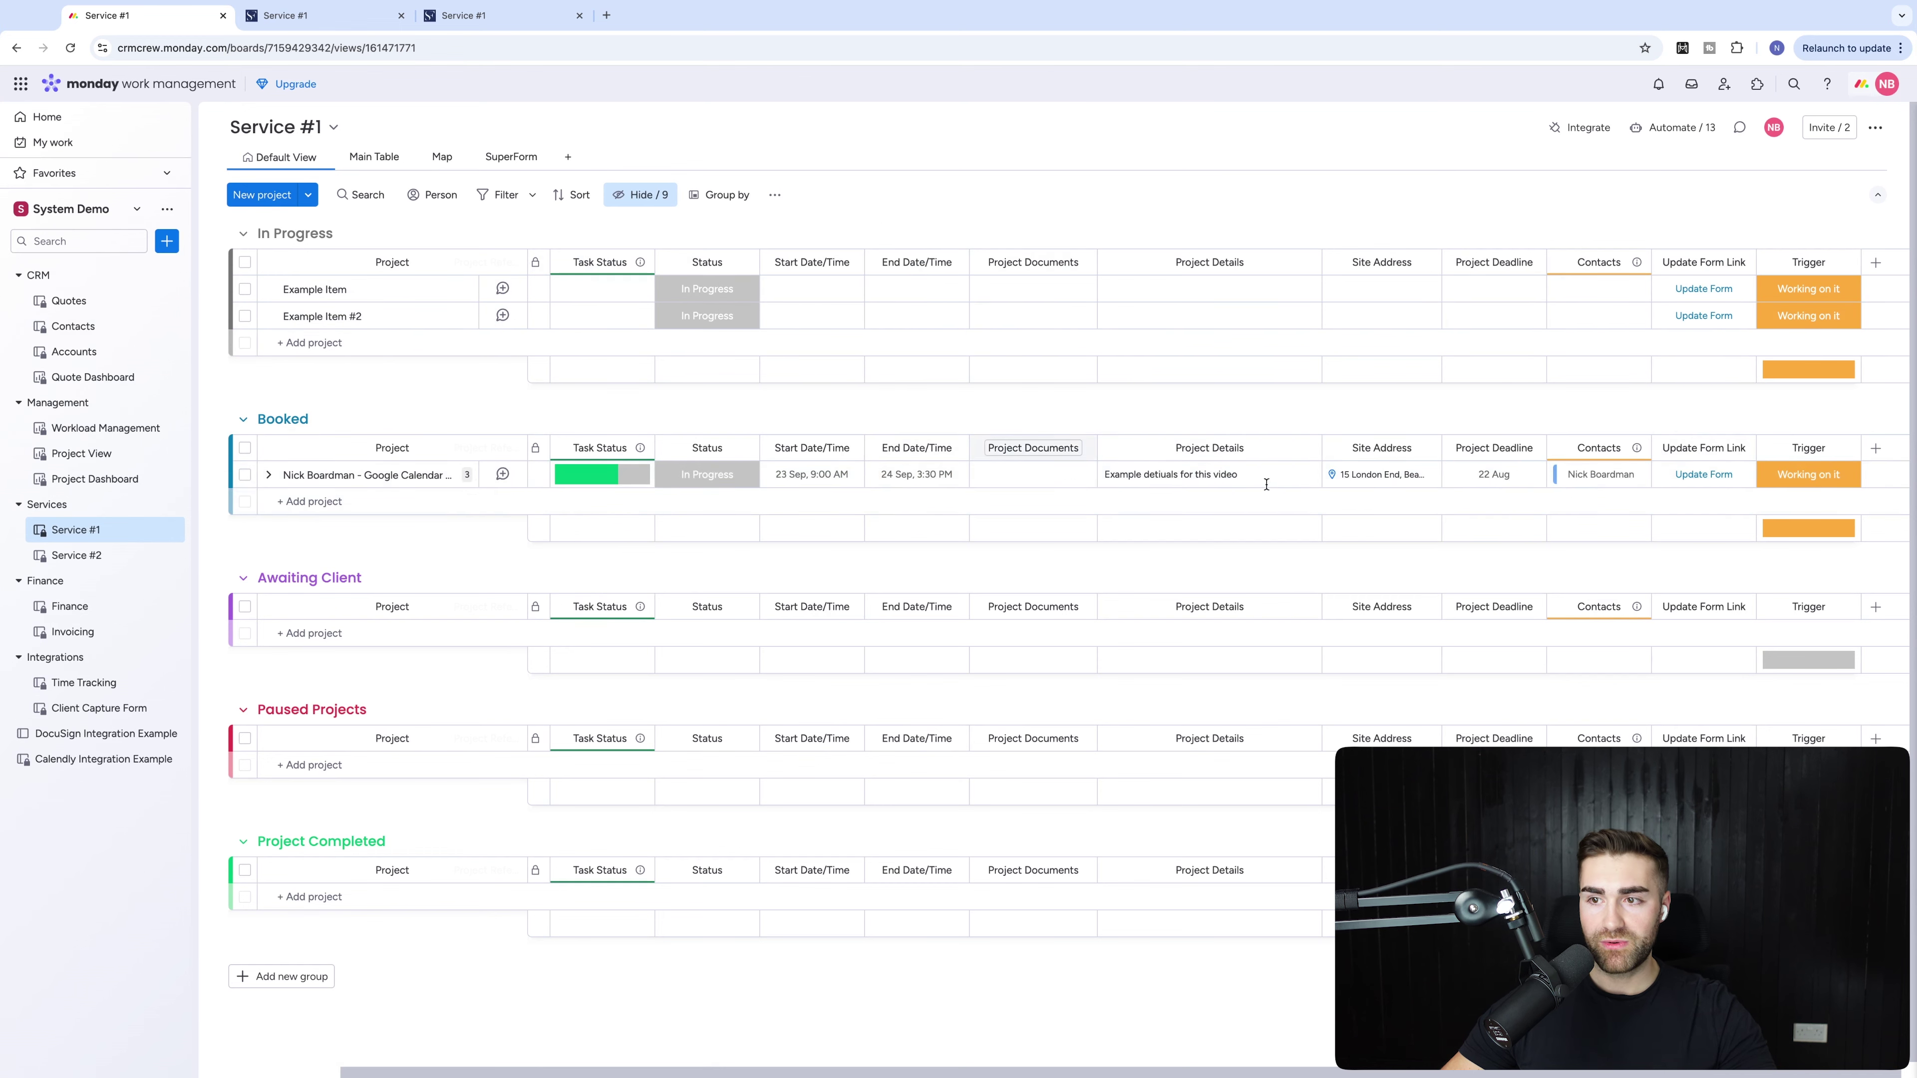
Open the Booked item's Update Form link and look over its prefilled form.
{"action": "left_click", "coordinate": [1709, 477]}
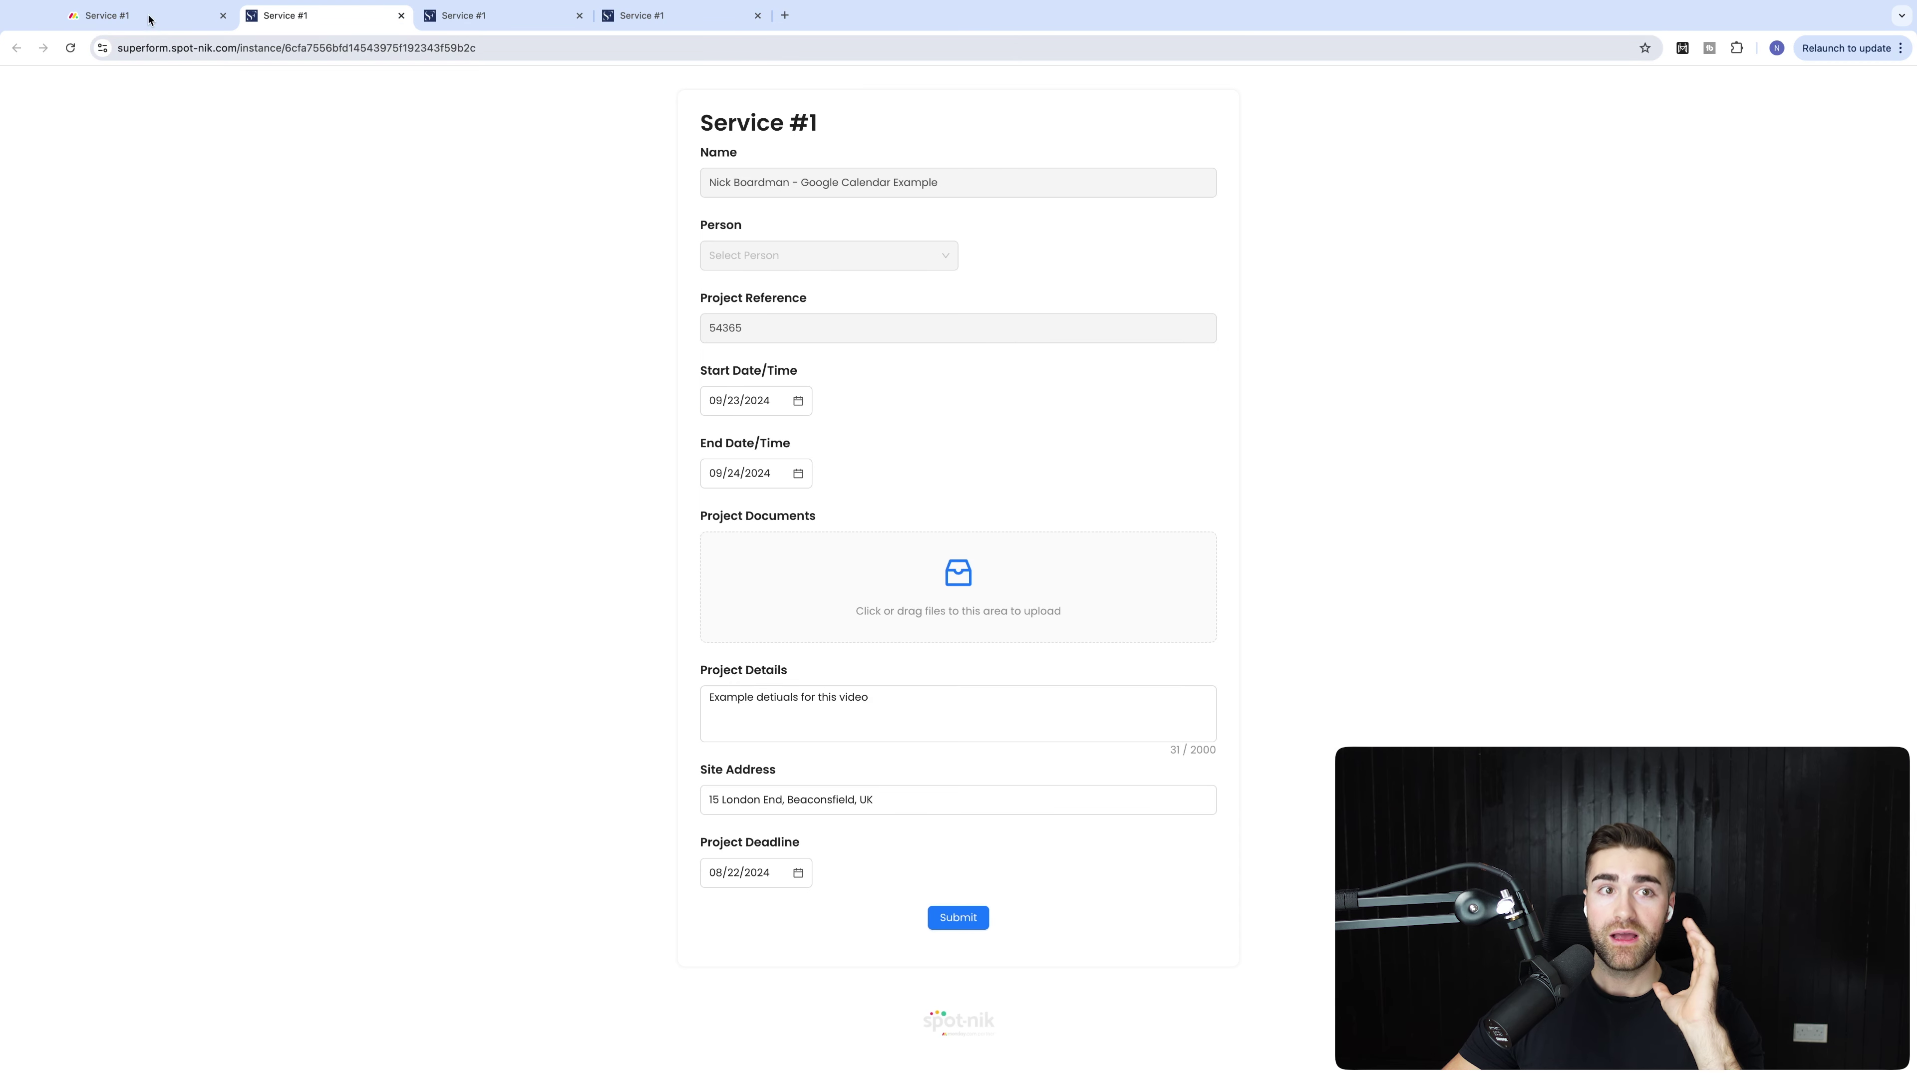
{"action": "left_click", "coordinate": [830, 721]}
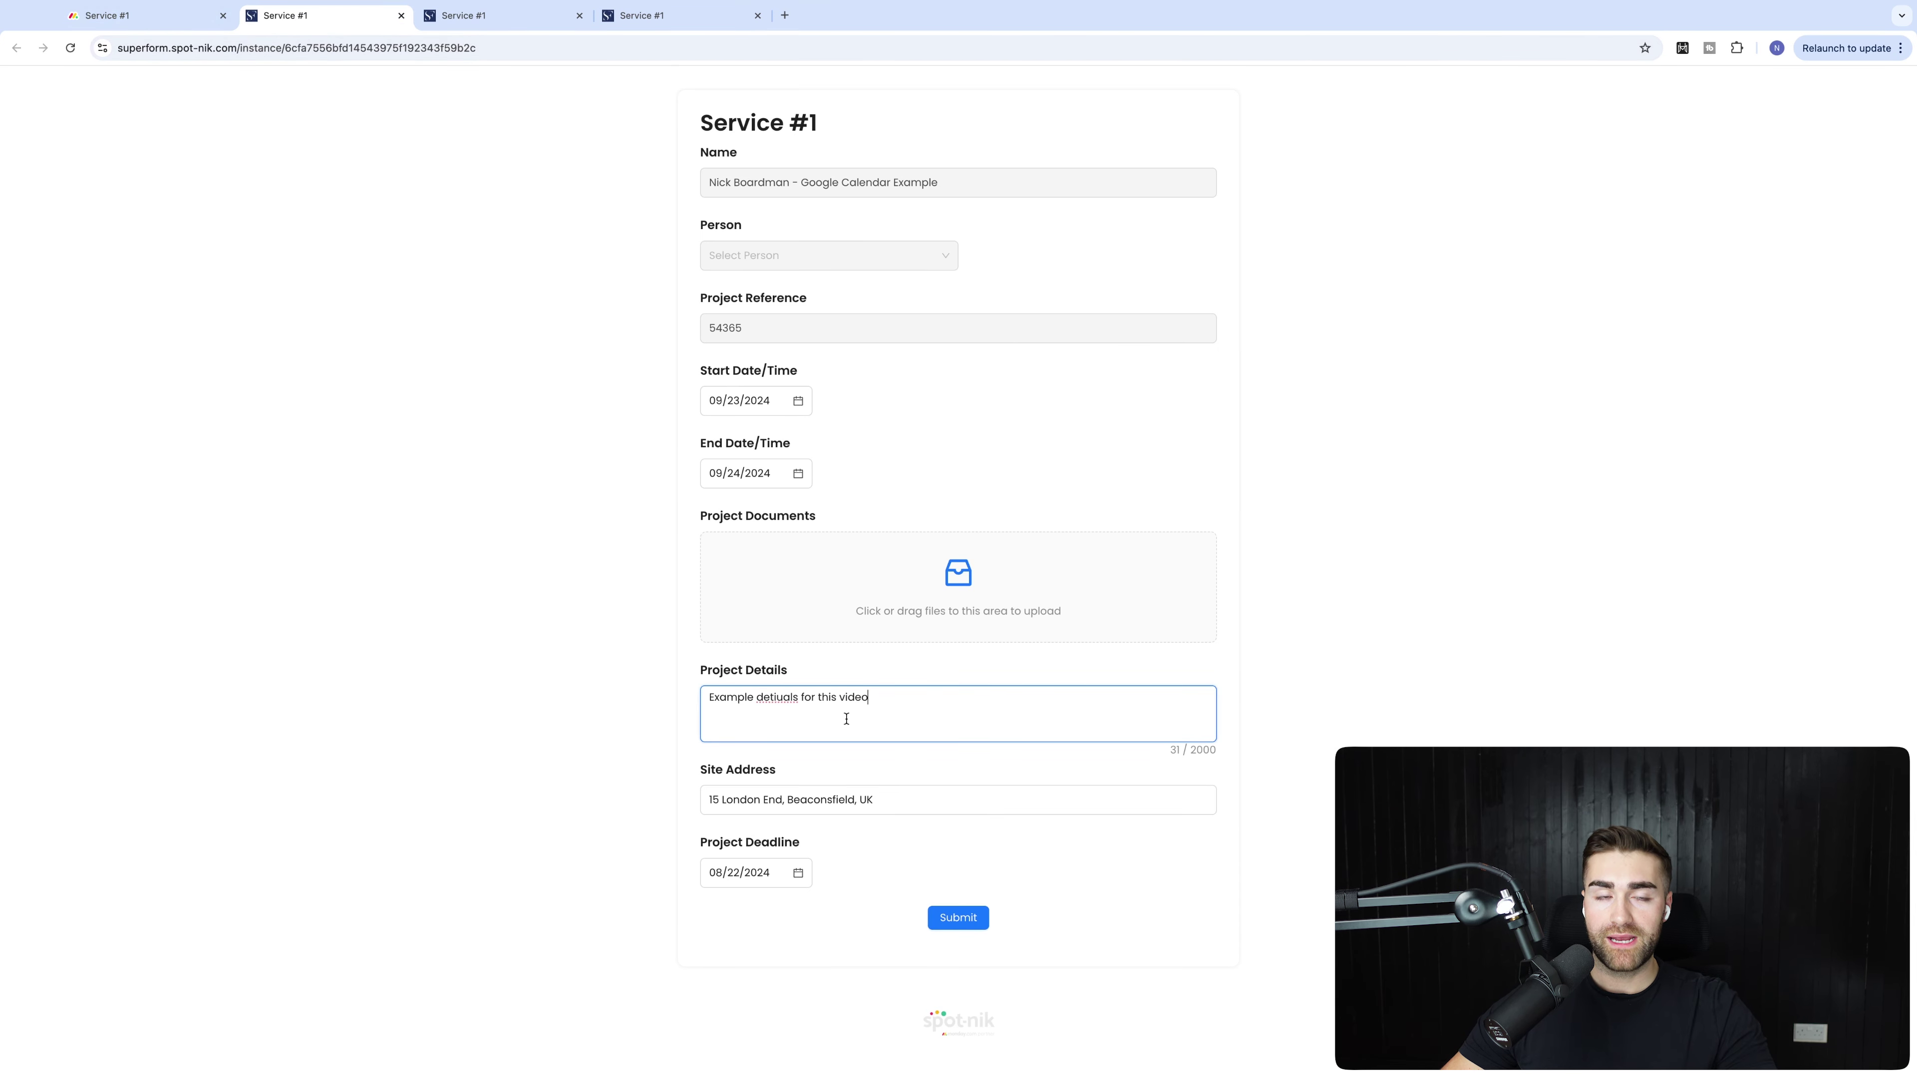
{"action": "left_click", "coordinate": [158, 21]}
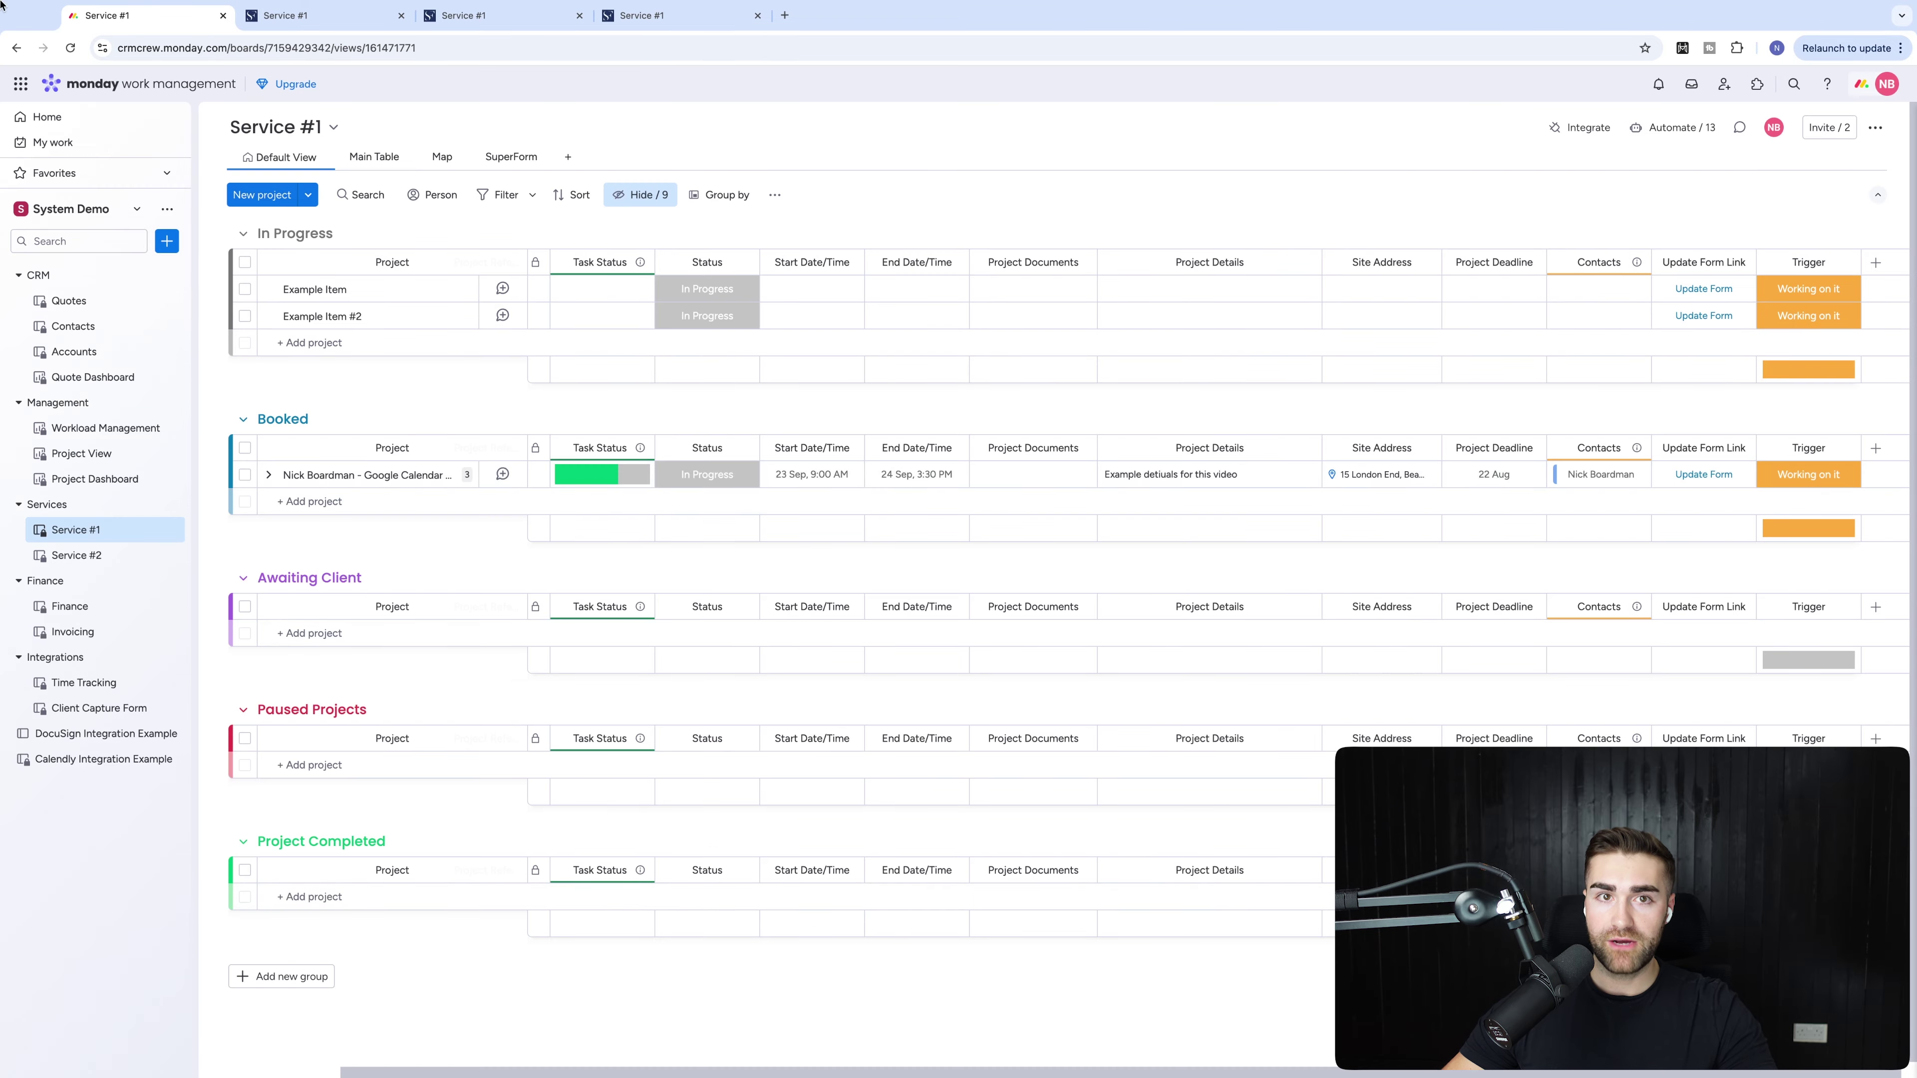
{"action": "left_click", "coordinate": [317, 15]}
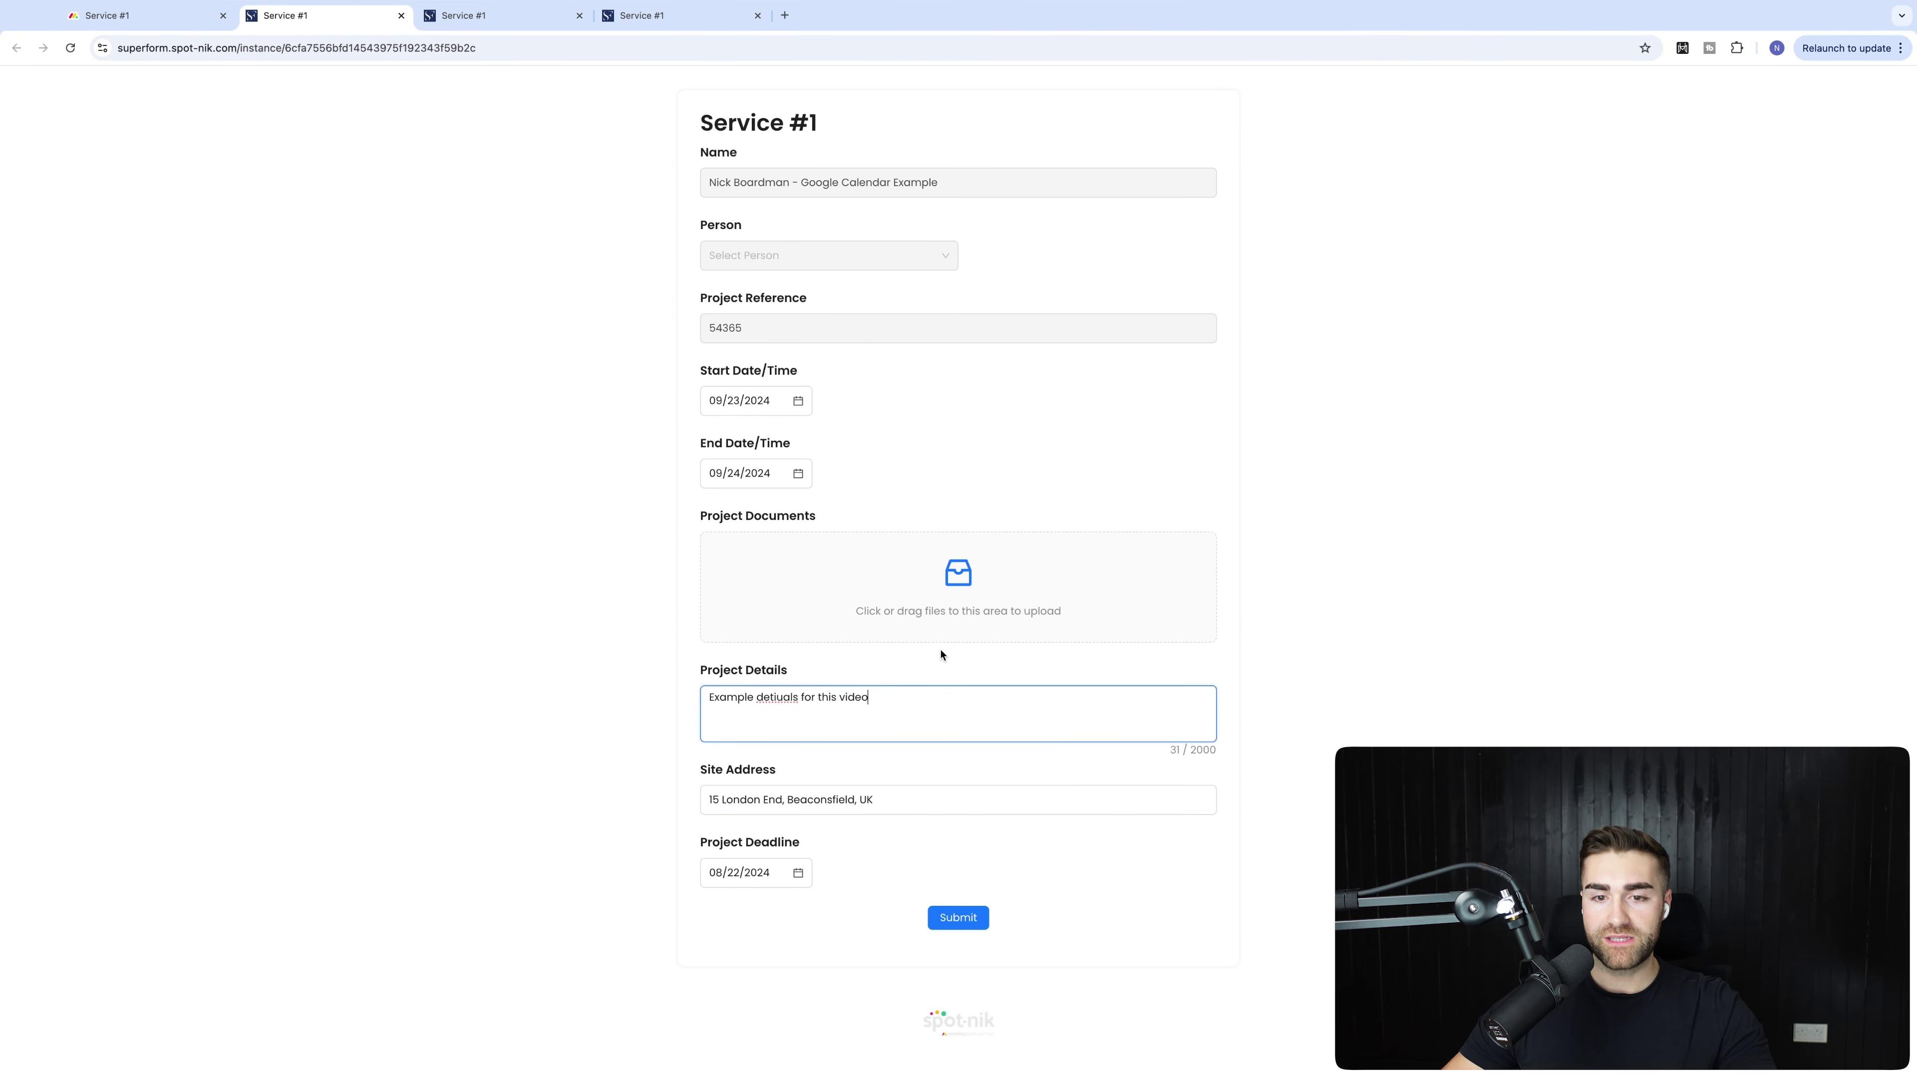
{"action": "left_click", "coordinate": [124, 17]}
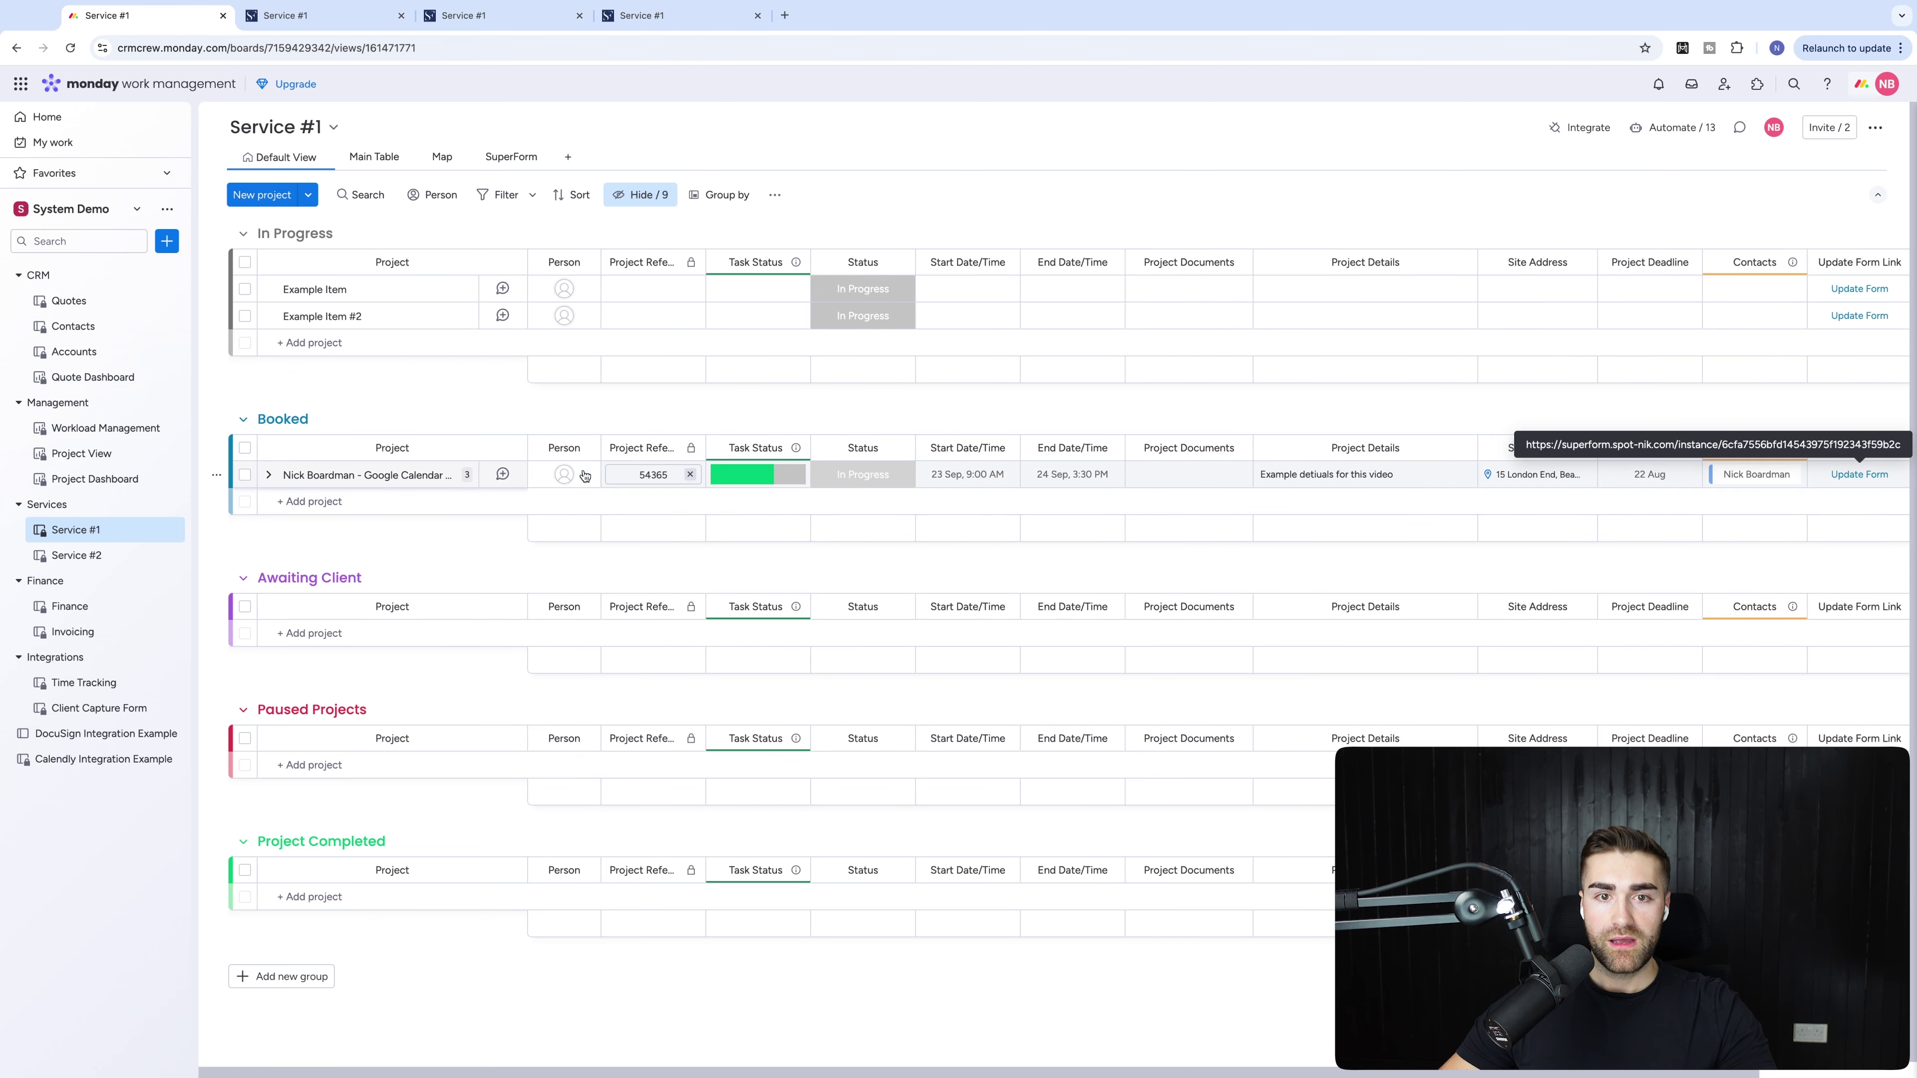
Assign a person to the Booked item, then reload its update form.
{"action": "left_click", "coordinate": [585, 476]}
{"action": "left_click", "coordinate": [541, 567]}
{"action": "left_click", "coordinate": [324, 15]}
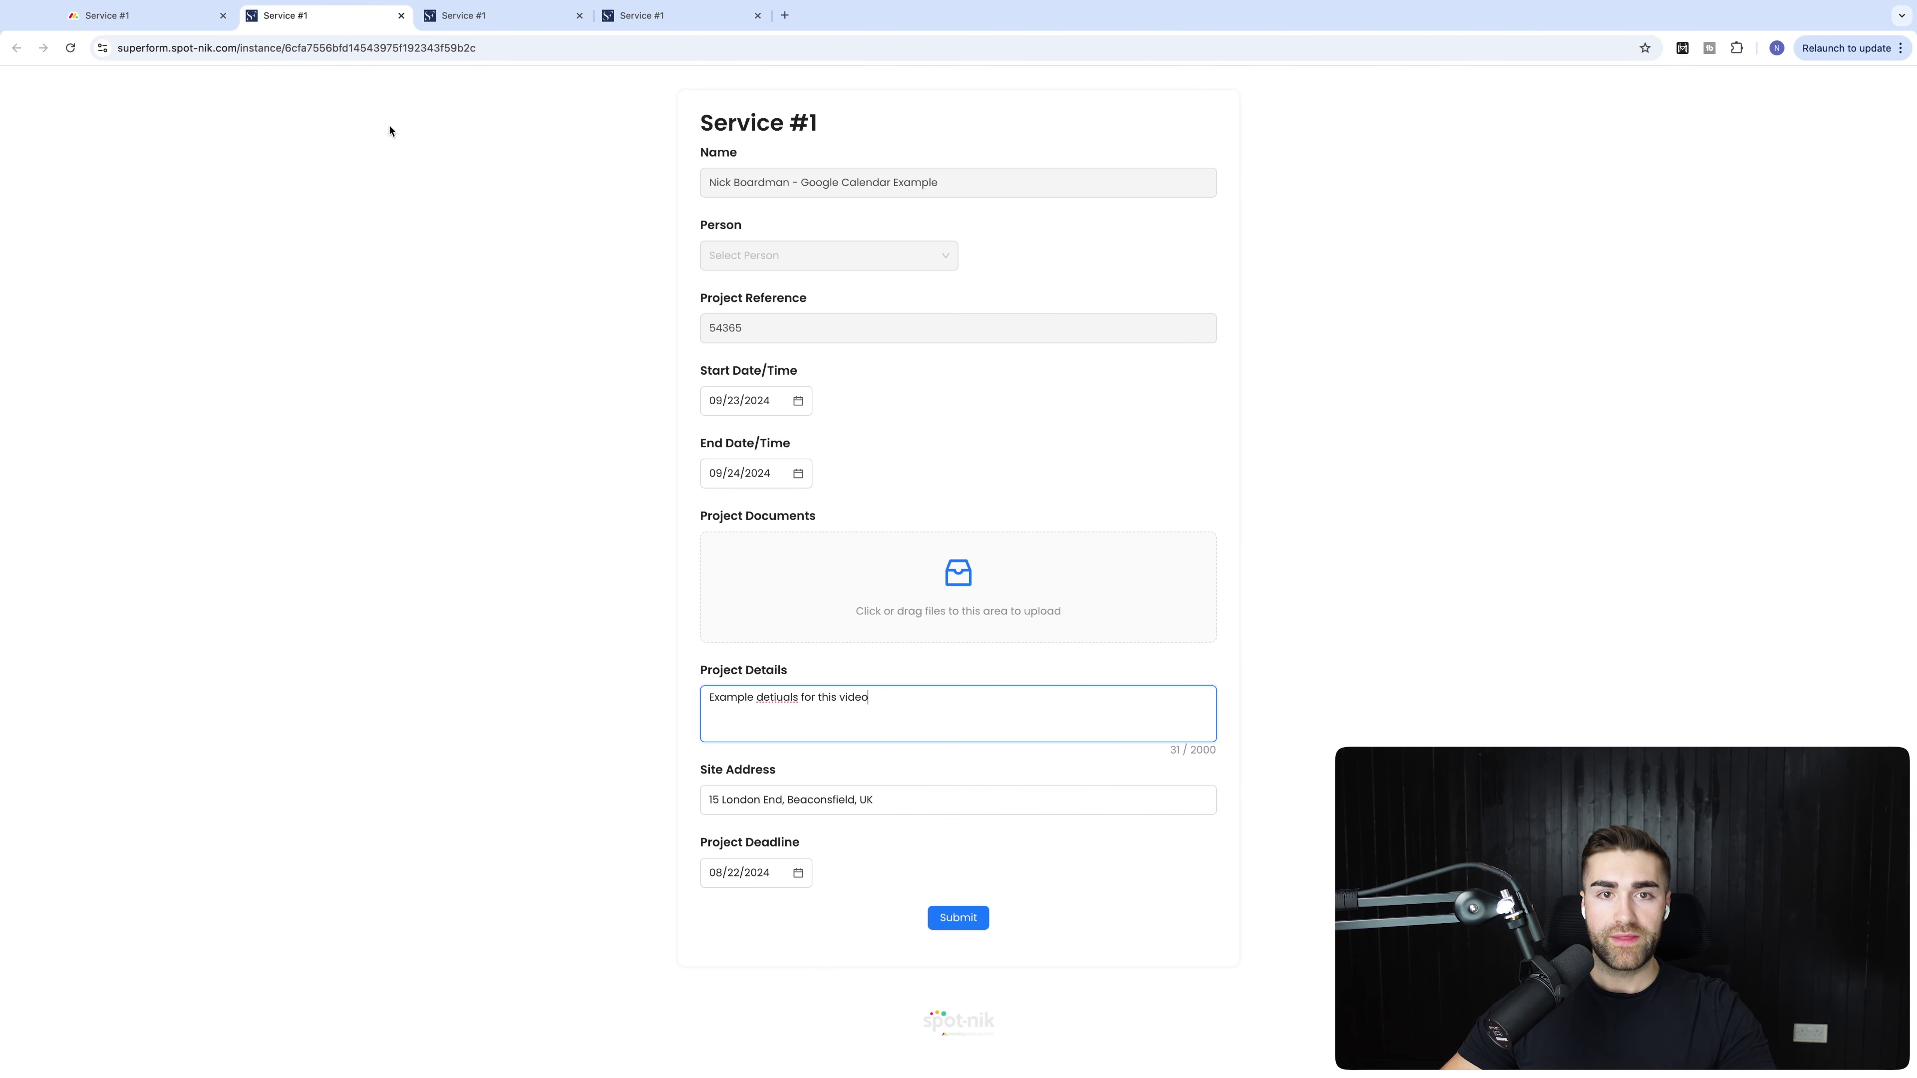
{"action": "key", "text": "super+r"}
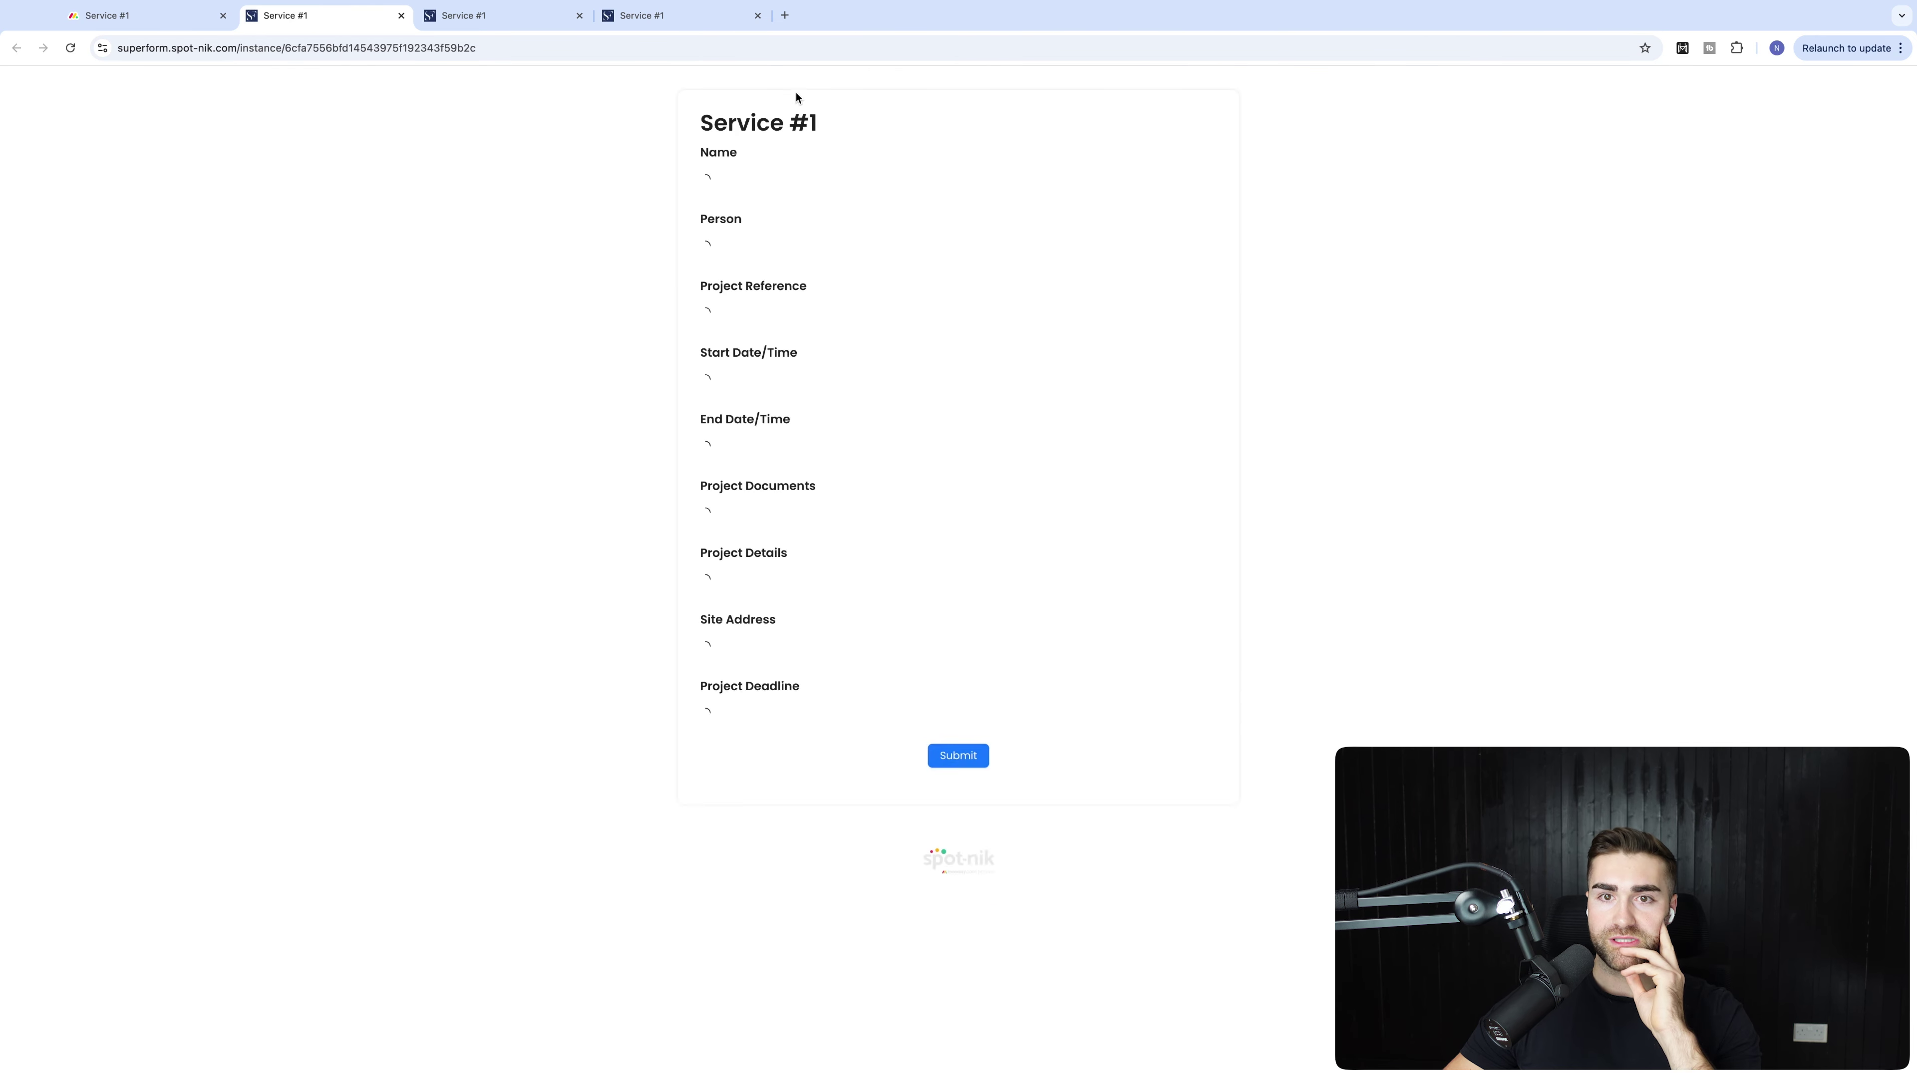